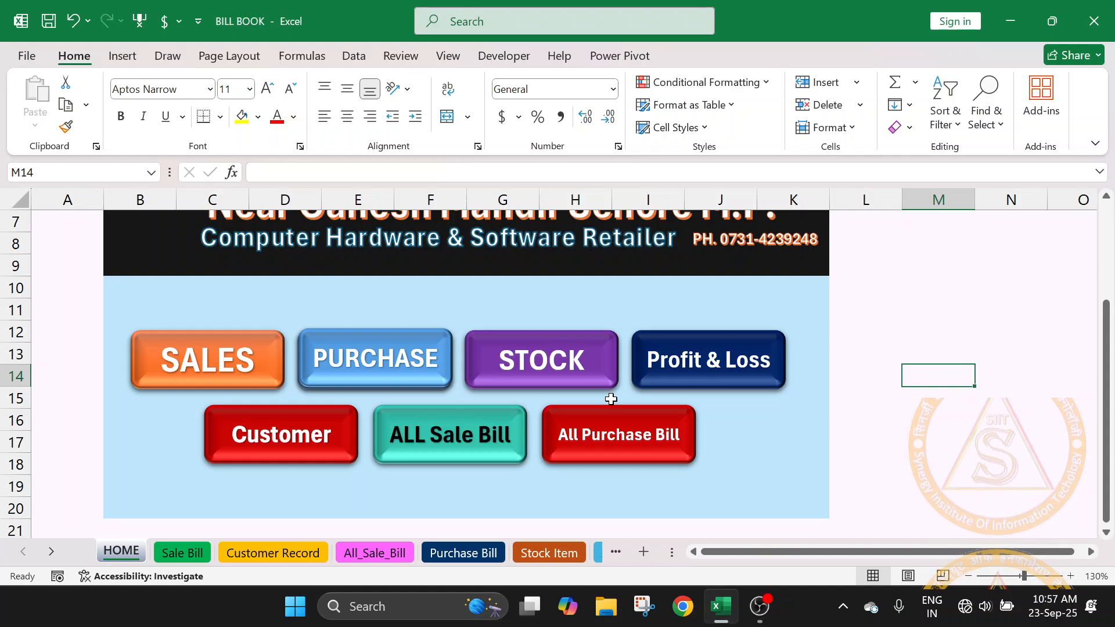
- Examine the HOME sheet's company banner and the navigation buttons for sales, purchase, stock, profit and loss, customers and bills
{"action": "scroll", "coordinate": [611, 399], "scroll_direction": "up", "scroll_amount": 2}
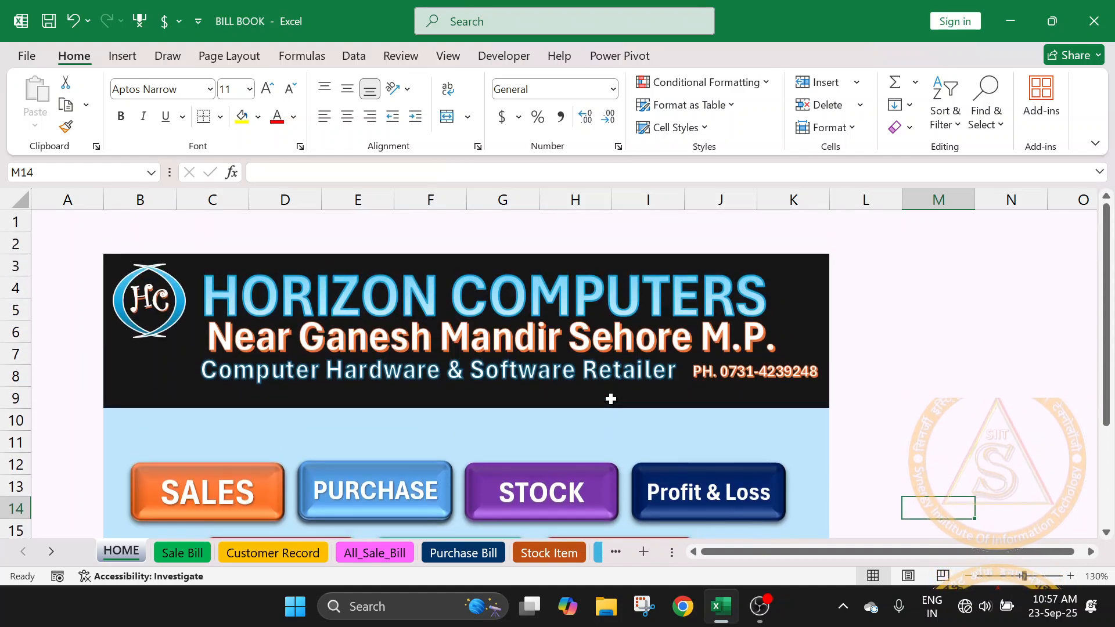
{"action": "scroll", "coordinate": [611, 399], "scroll_direction": "down", "scroll_amount": 2}
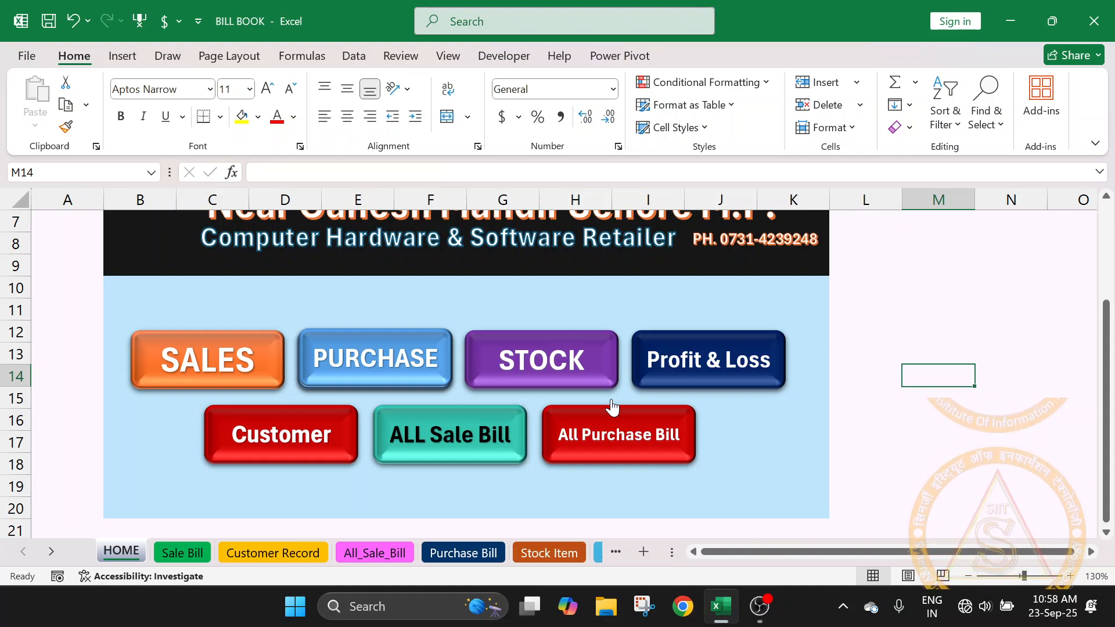
{"action": "scroll", "coordinate": [612, 407], "scroll_direction": "up", "scroll_amount": 2}
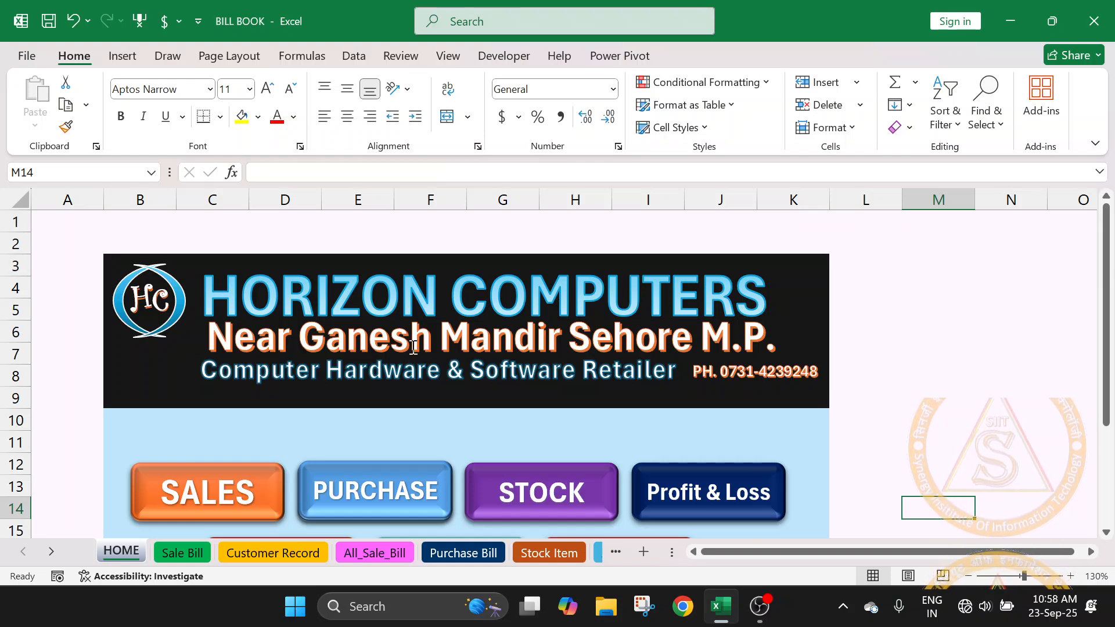
{"action": "scroll", "coordinate": [494, 405], "scroll_direction": "down", "scroll_amount": 1}
{"action": "scroll", "coordinate": [494, 405], "scroll_direction": "down", "scroll_amount": 2}
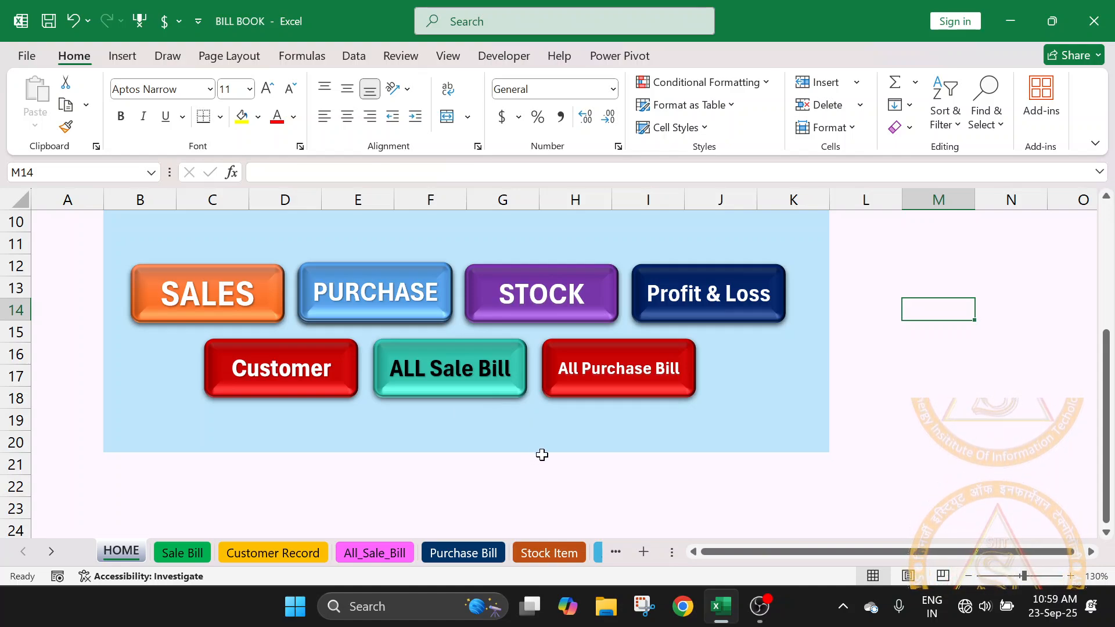
{"action": "scroll", "coordinate": [542, 455], "scroll_direction": "up", "scroll_amount": 1}
{"action": "scroll", "coordinate": [543, 459], "scroll_direction": "down", "scroll_amount": 1}
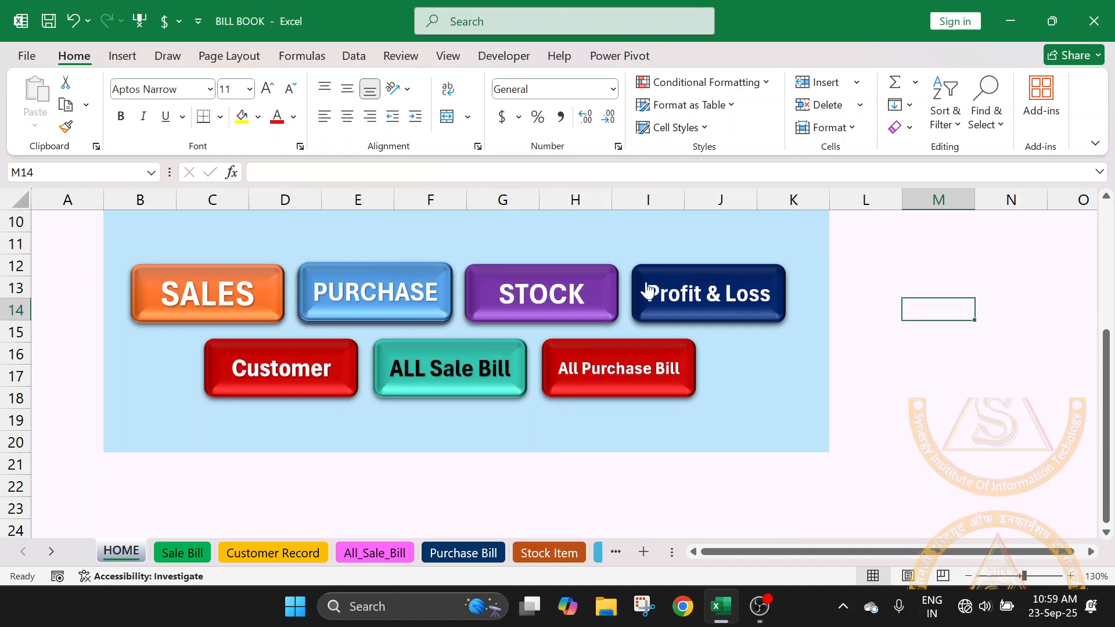
{"action": "scroll", "coordinate": [646, 287], "scroll_direction": "up", "scroll_amount": 1}
{"action": "scroll", "coordinate": [600, 389], "scroll_direction": "down", "scroll_amount": 2}
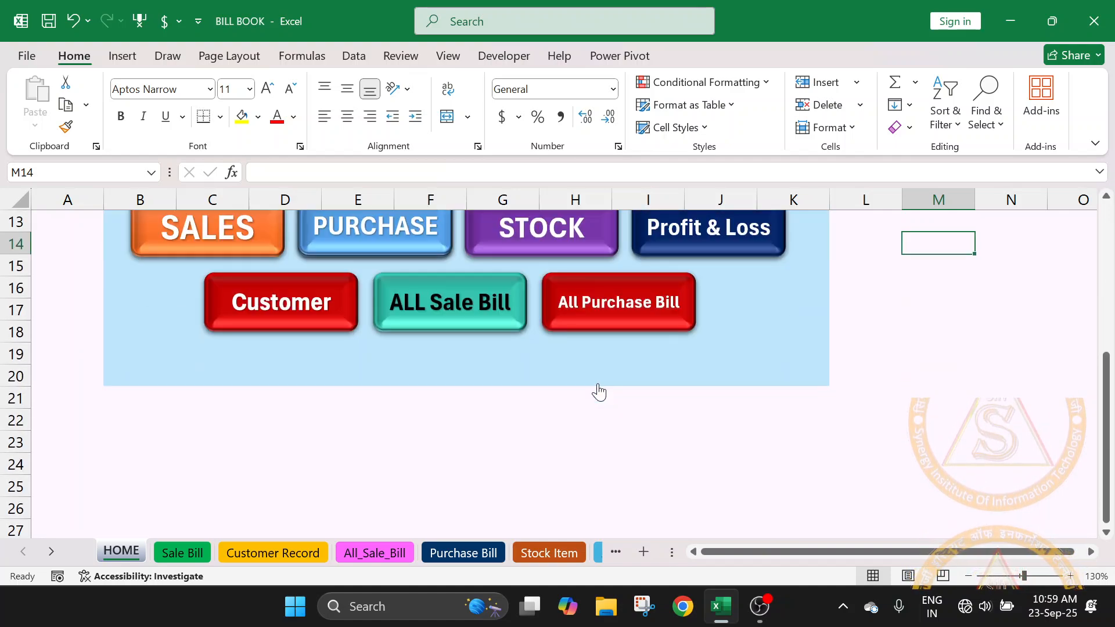
{"action": "scroll", "coordinate": [599, 393], "scroll_direction": "up", "scroll_amount": 2}
{"action": "scroll", "coordinate": [600, 392], "scroll_direction": "up", "scroll_amount": 1}
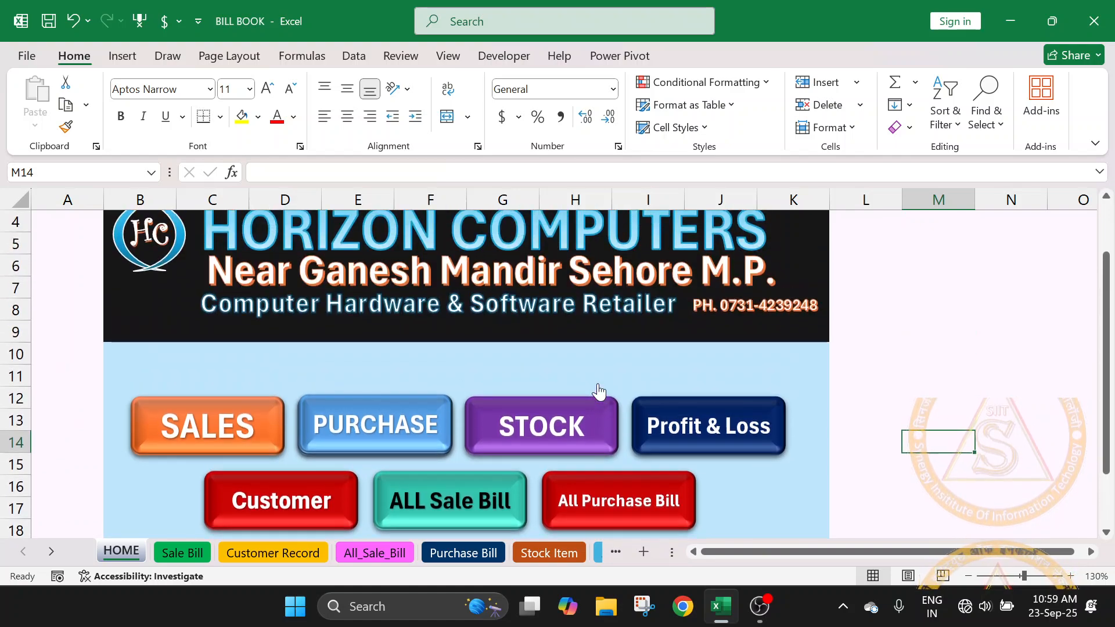
{"action": "scroll", "coordinate": [599, 391], "scroll_direction": "up", "scroll_amount": 1}
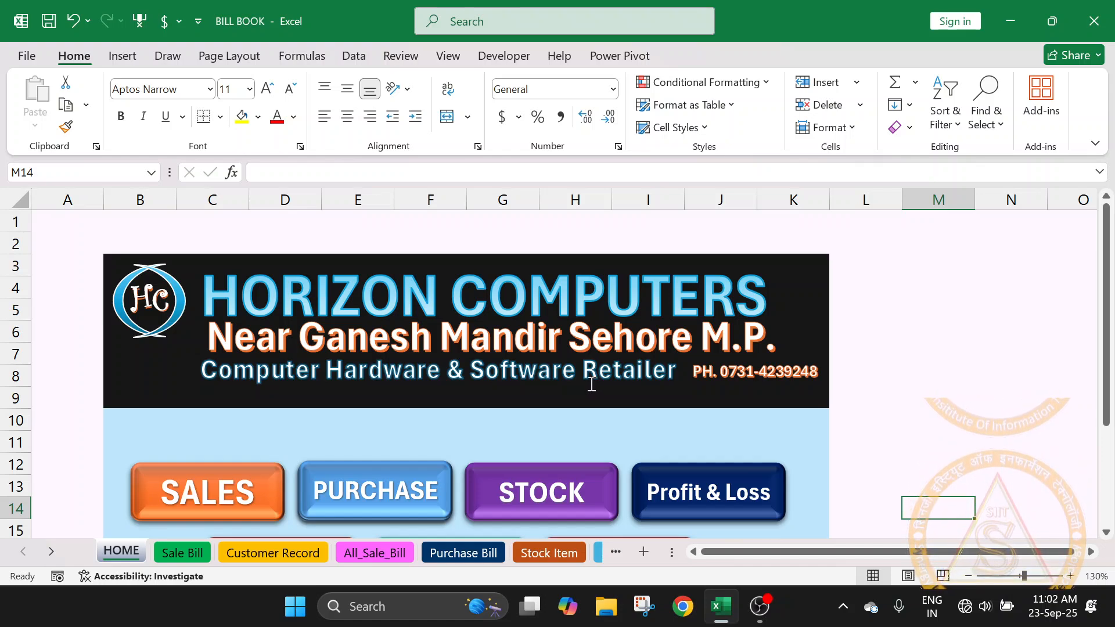
{"action": "scroll", "coordinate": [593, 385], "scroll_direction": "down", "scroll_amount": 2}
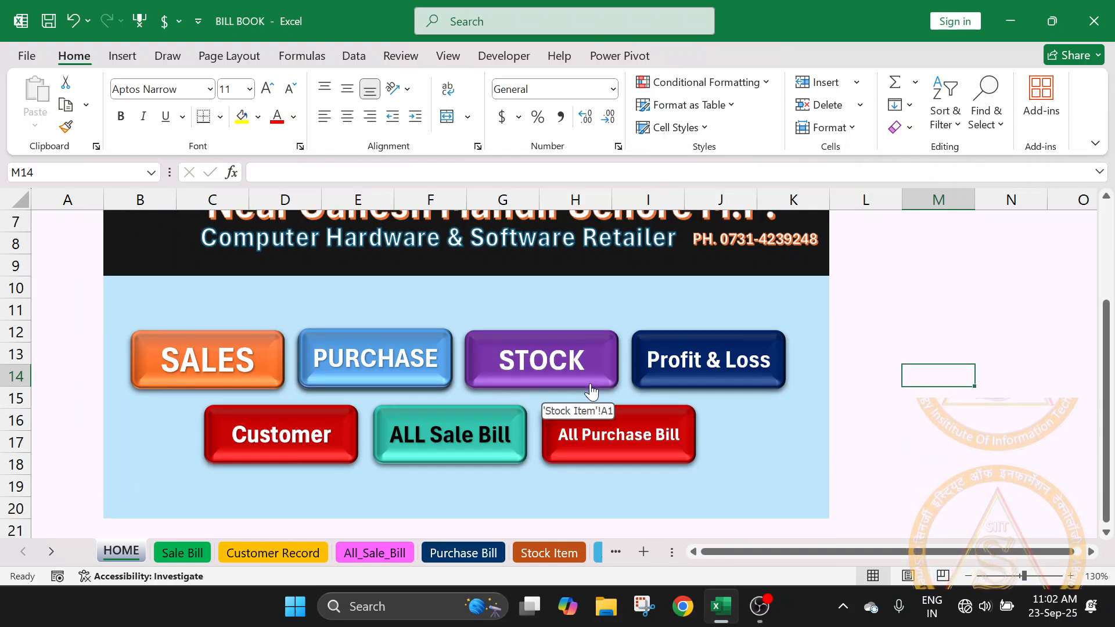
{"action": "scroll", "coordinate": [590, 392], "scroll_direction": "down", "scroll_amount": 1}
{"action": "scroll", "coordinate": [589, 391], "scroll_direction": "up", "scroll_amount": 1}
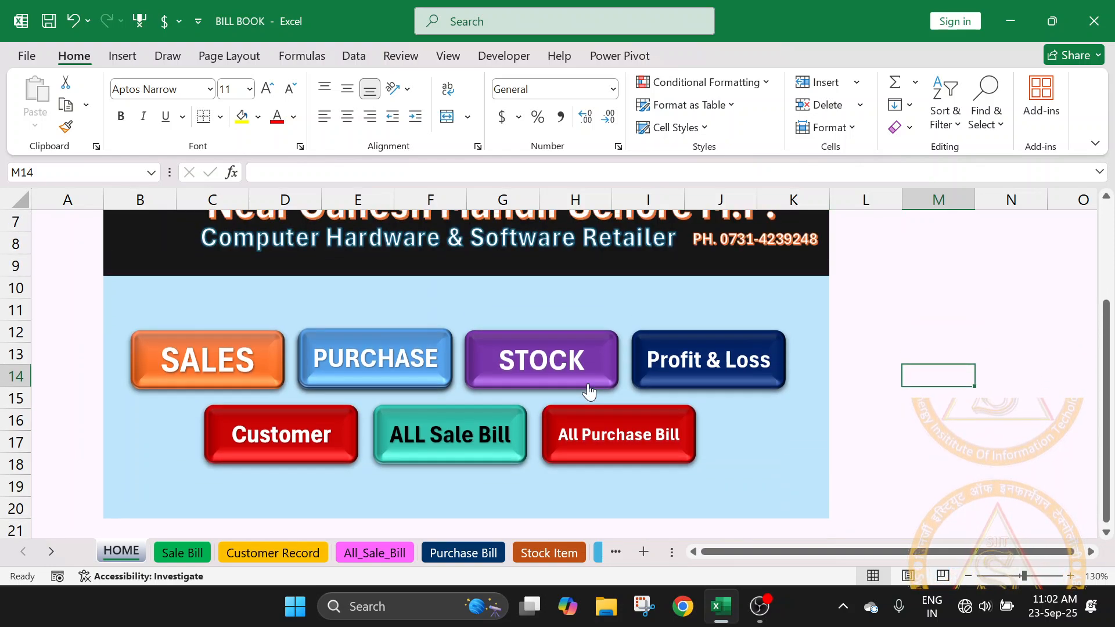
{"action": "scroll", "coordinate": [590, 391], "scroll_direction": "down", "scroll_amount": 1}
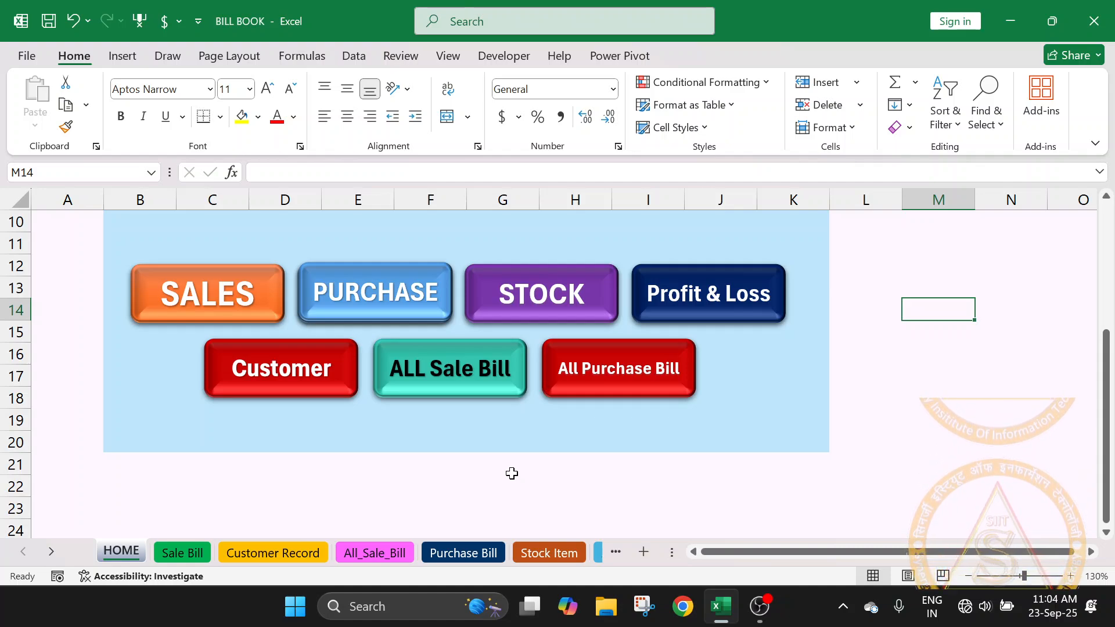
{"action": "scroll", "coordinate": [512, 477], "scroll_direction": "up", "scroll_amount": 1}
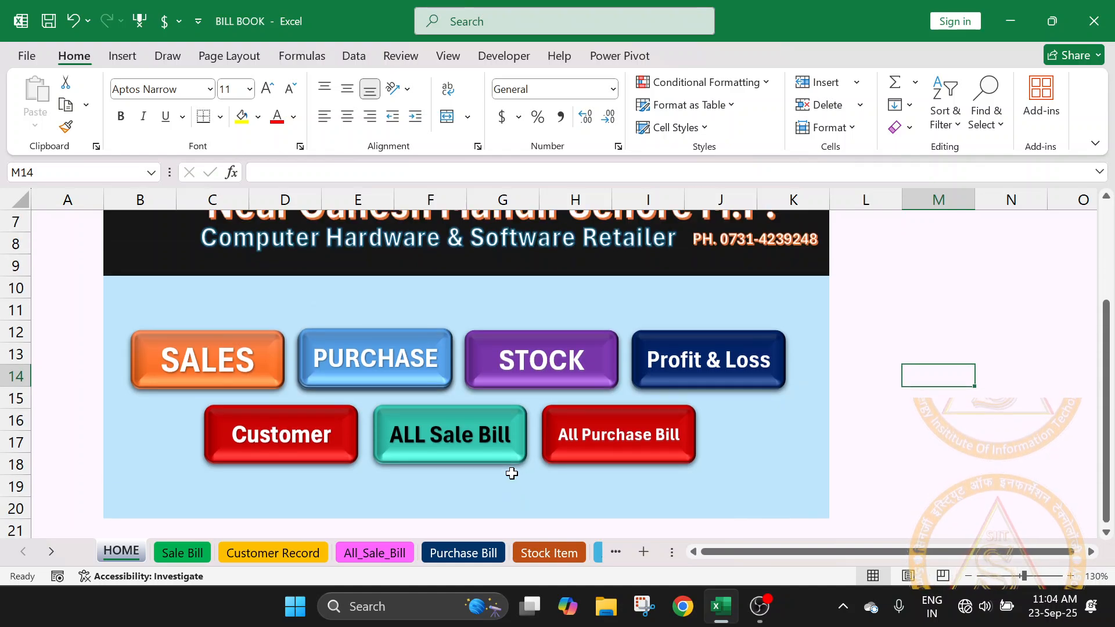
{"action": "scroll", "coordinate": [663, 456], "scroll_direction": "up", "scroll_amount": 1}
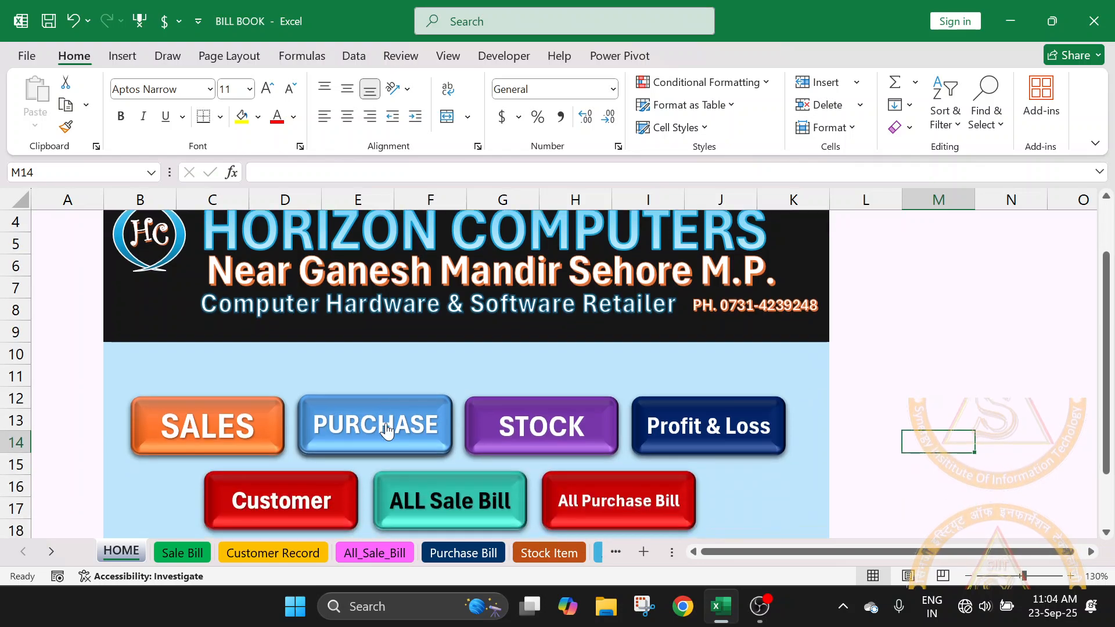
{"action": "scroll", "coordinate": [388, 429], "scroll_direction": "down", "scroll_amount": 1}
{"action": "scroll", "coordinate": [386, 432], "scroll_direction": "up", "scroll_amount": 2}
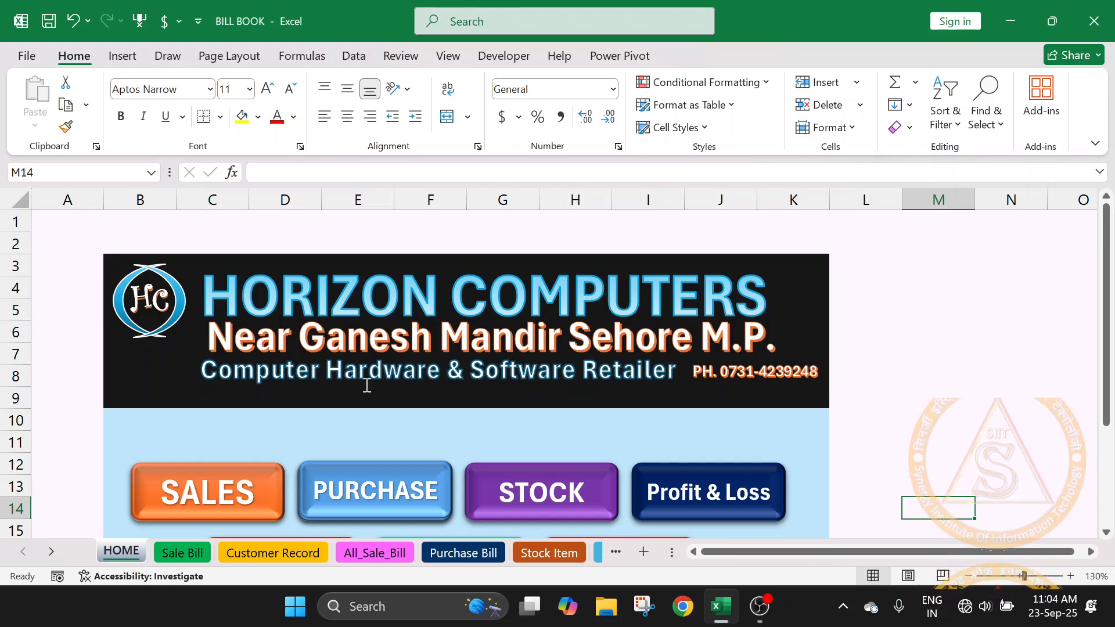
- Inspect the banner's "Computer Hardware & Software Retailer" tagline by selecting its text, and deselect the text shape
{"action": "left_click_drag", "start_coordinate": [202, 370], "coordinate": [633, 383]}
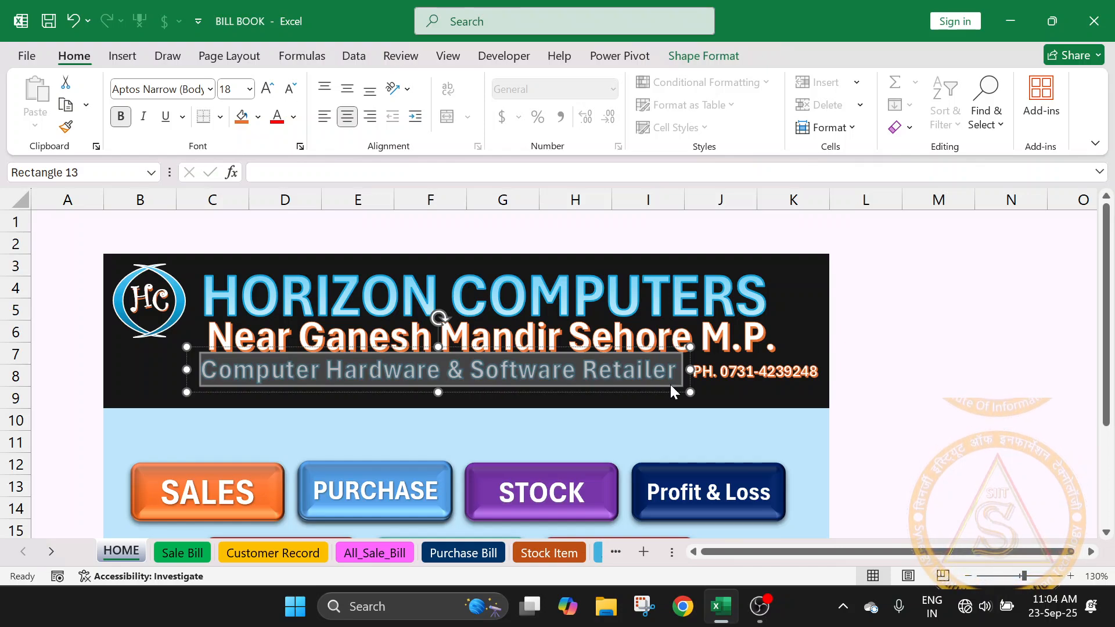
{"action": "left_click", "coordinate": [649, 383]}
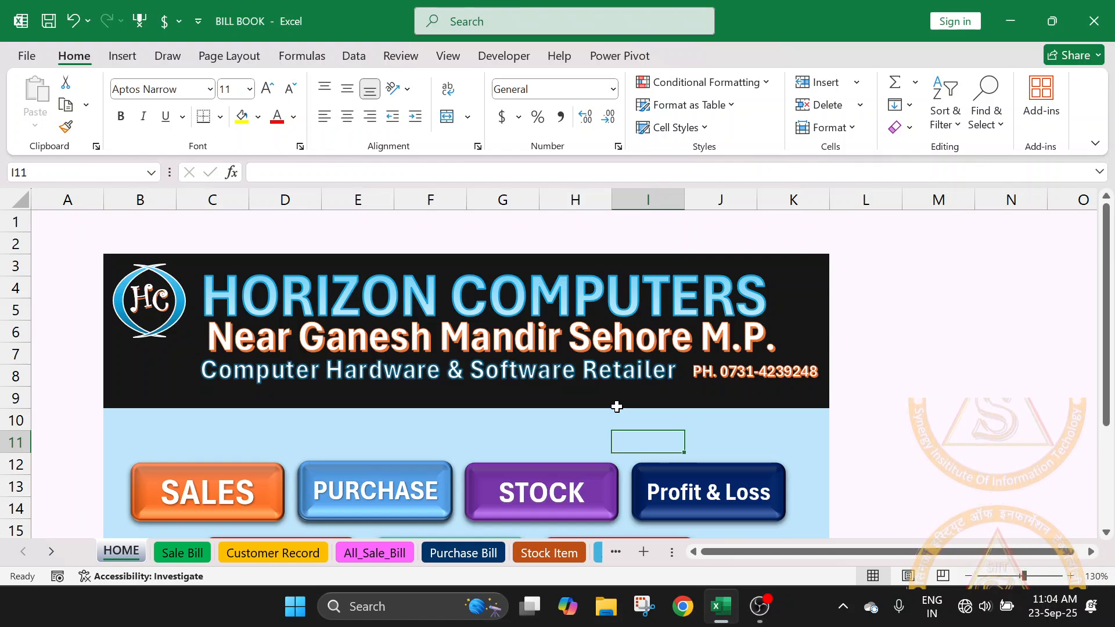
{"action": "left_click", "coordinate": [504, 380]}
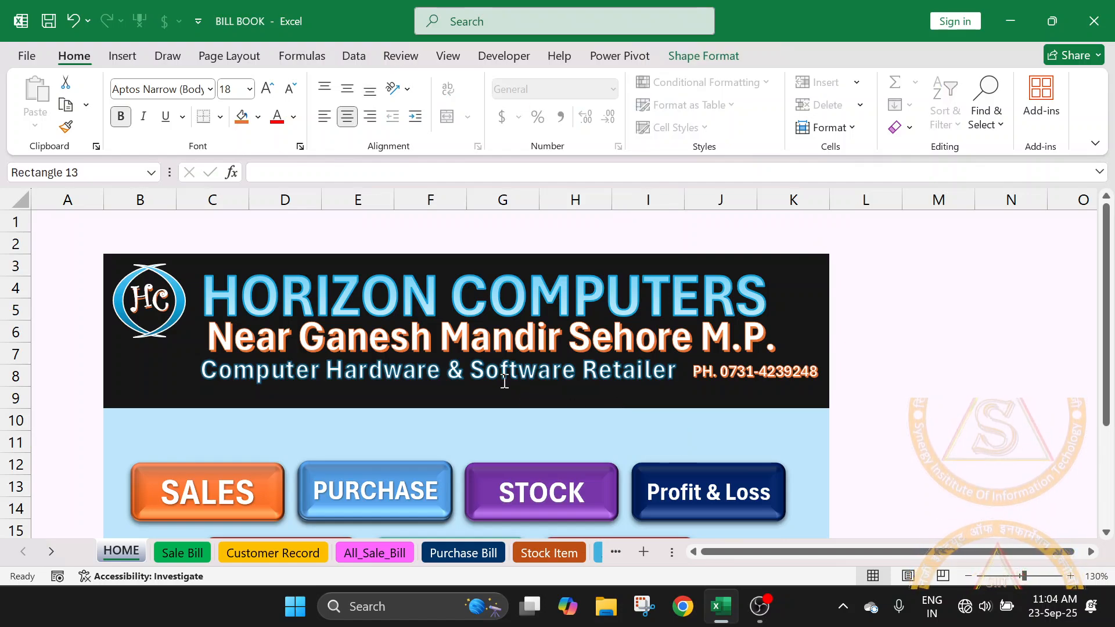
{"action": "scroll", "coordinate": [504, 380], "scroll_direction": "down", "scroll_amount": 2}
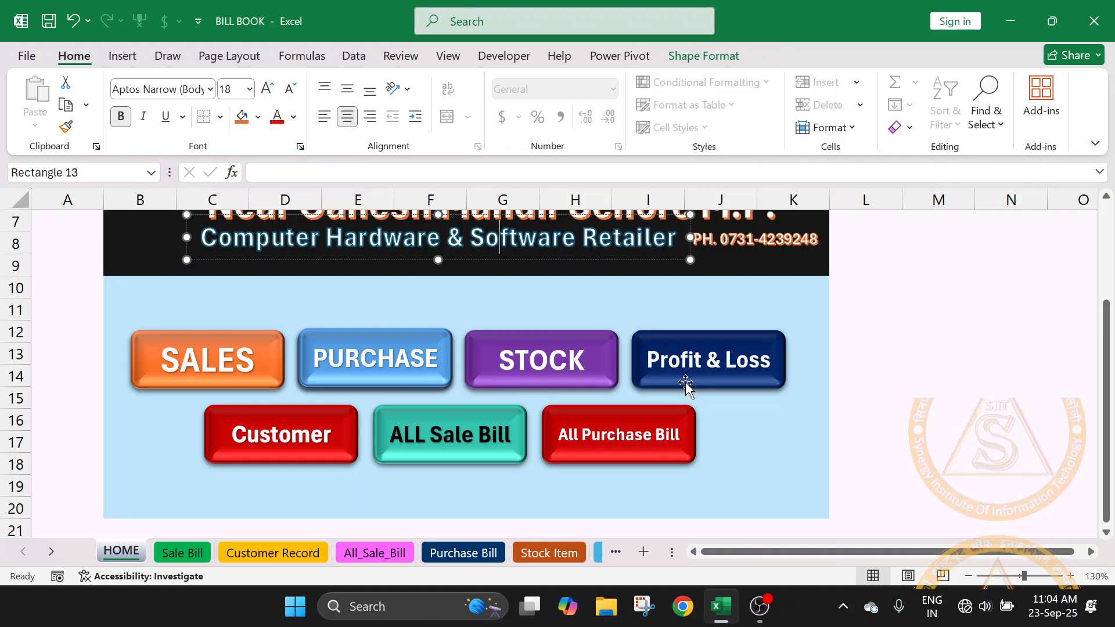
{"action": "left_click", "coordinate": [808, 304]}
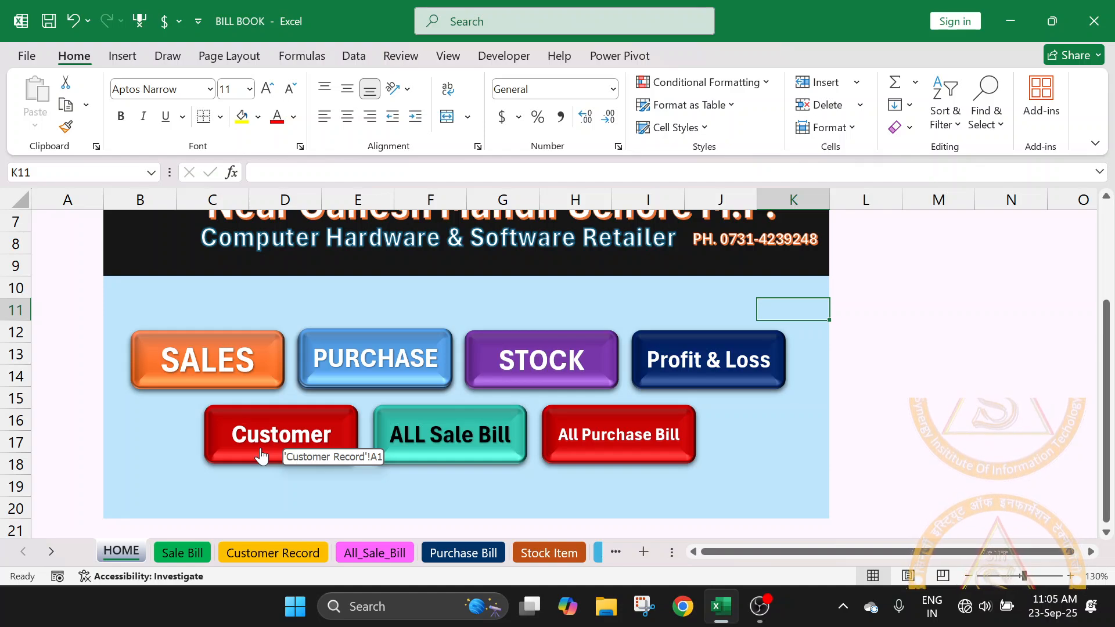
- View the Customer Record sheet's table and return to the HOME sheet
{"action": "left_click", "coordinate": [260, 556]}
{"action": "scroll", "coordinate": [308, 364], "scroll_direction": "up", "scroll_amount": 2}
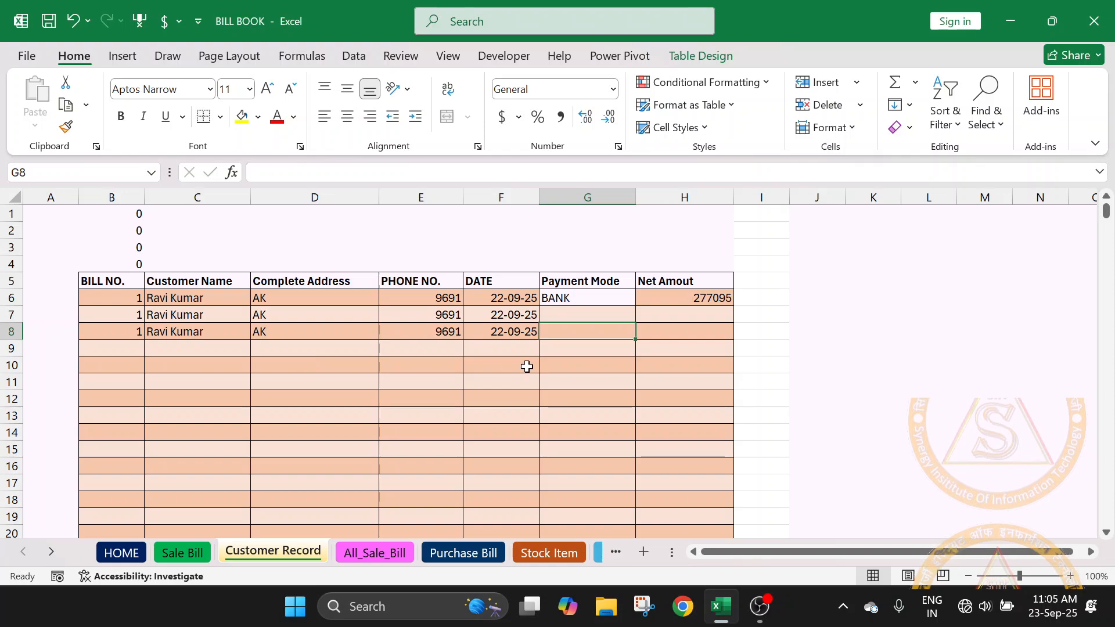
{"action": "left_click", "coordinate": [121, 553]}
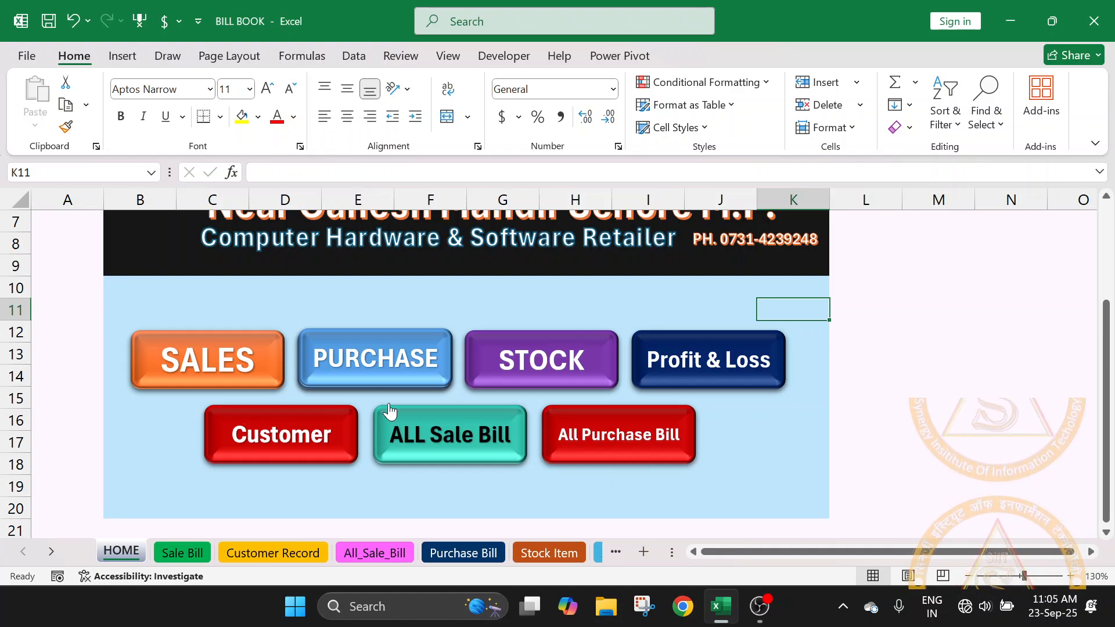
{"action": "scroll", "coordinate": [389, 409], "scroll_direction": "up", "scroll_amount": 2}
{"action": "scroll", "coordinate": [381, 412], "scroll_direction": "down", "scroll_amount": 2}
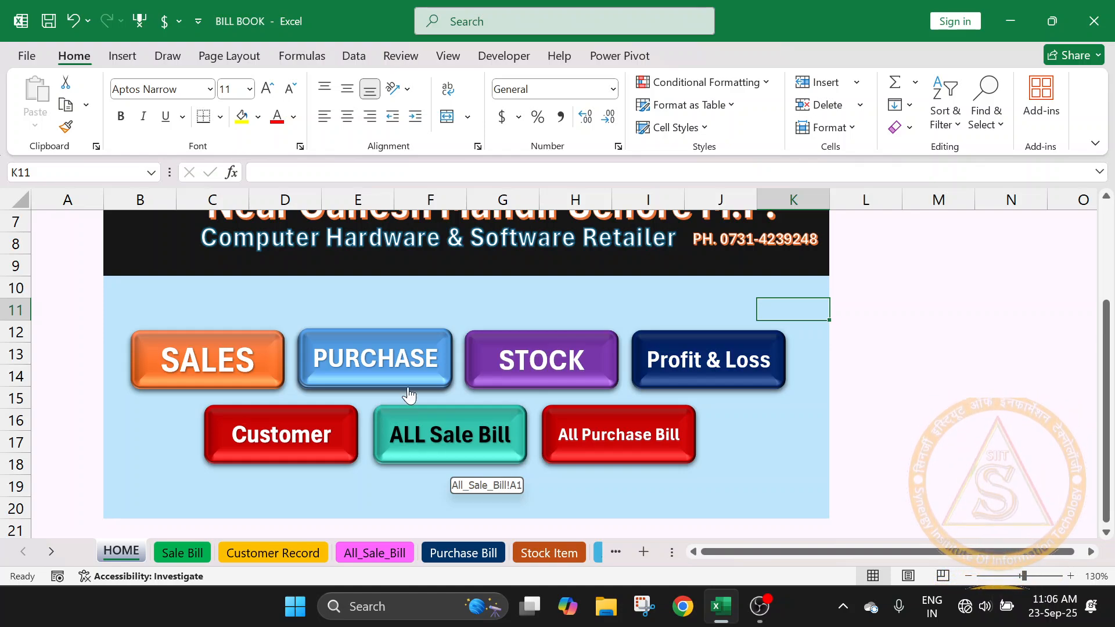
{"action": "scroll", "coordinate": [407, 389], "scroll_direction": "up", "scroll_amount": 2}
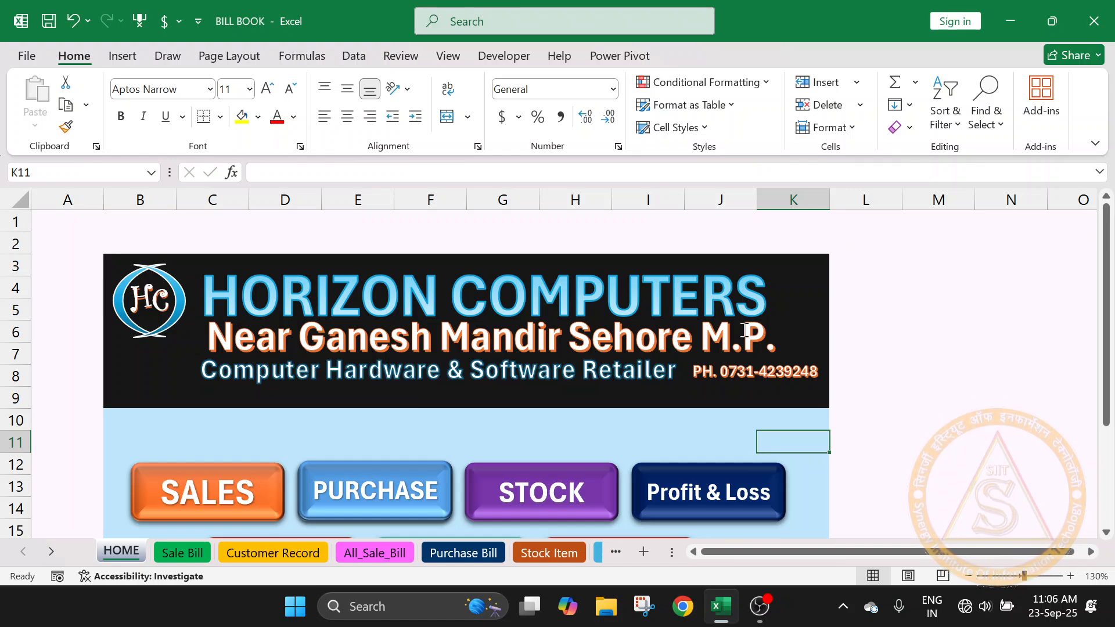
- Inspect the HOME sheet's background areas by selecting the whole sheet, range M3:N9 and the banner range B3:K9
{"action": "left_click", "coordinate": [19, 201]}
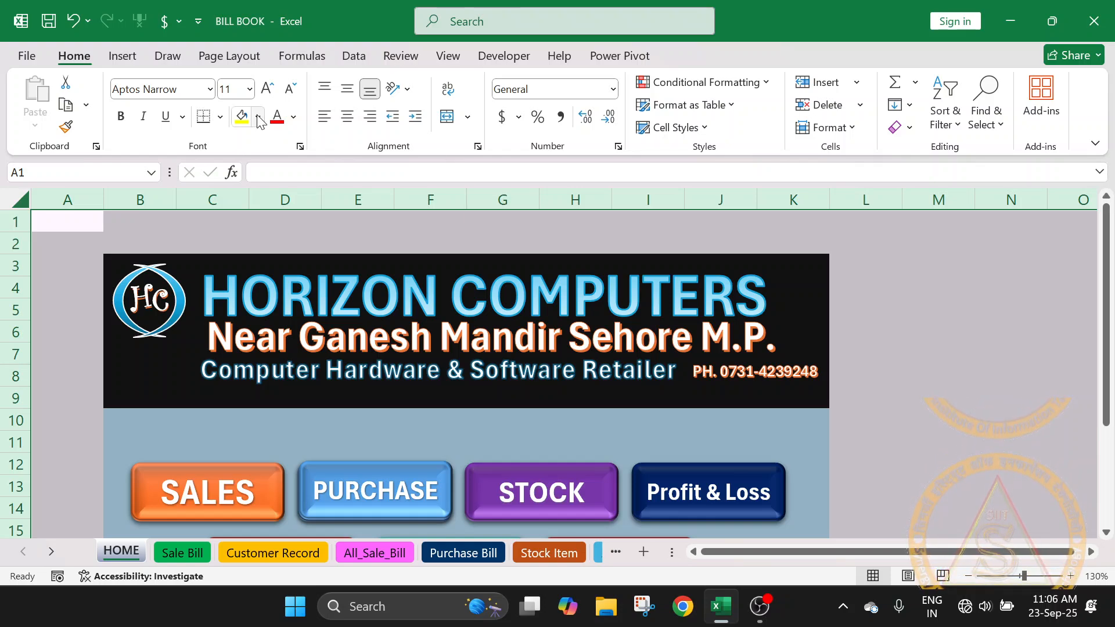
{"action": "left_click", "coordinate": [876, 307]}
{"action": "left_click_drag", "start_coordinate": [935, 272], "coordinate": [1003, 410]}
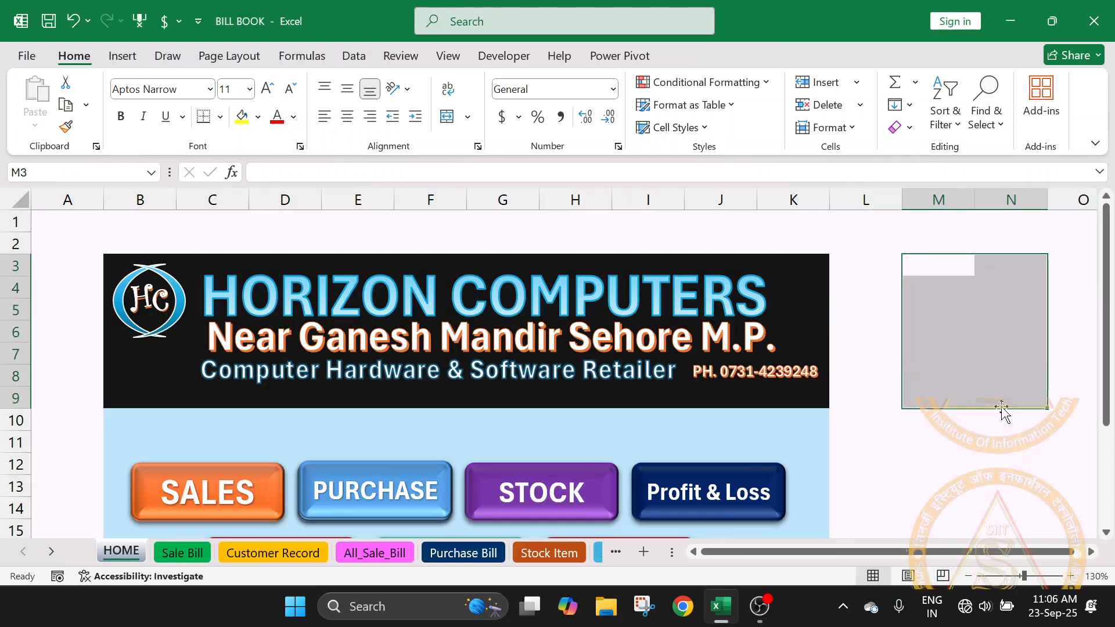
{"action": "left_click", "coordinate": [1007, 442]}
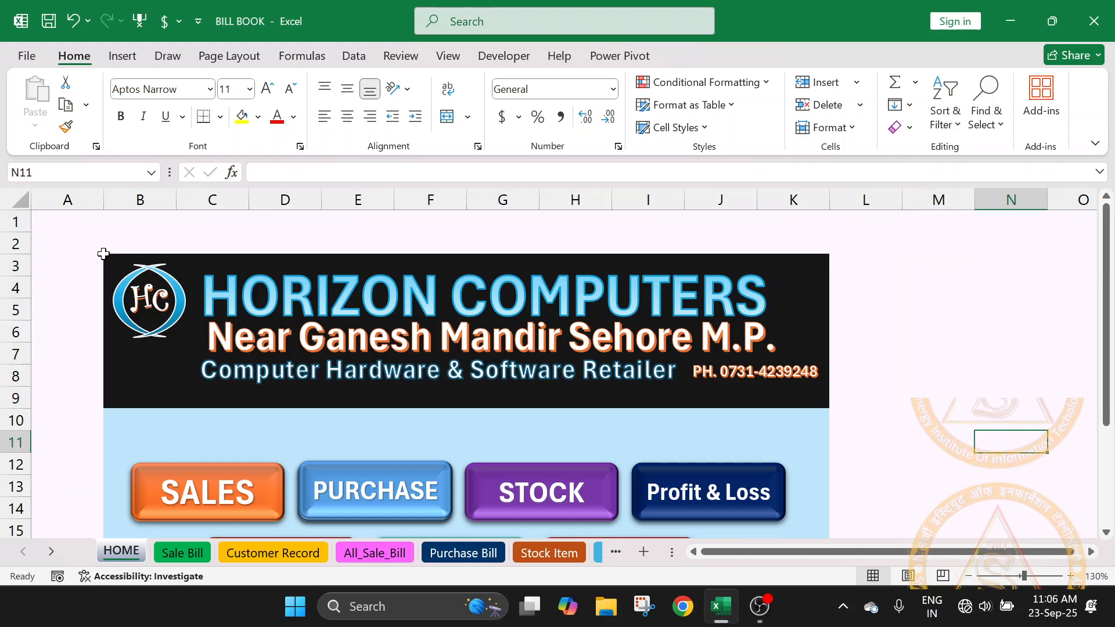
{"action": "left_click_drag", "start_coordinate": [106, 256], "coordinate": [828, 407]}
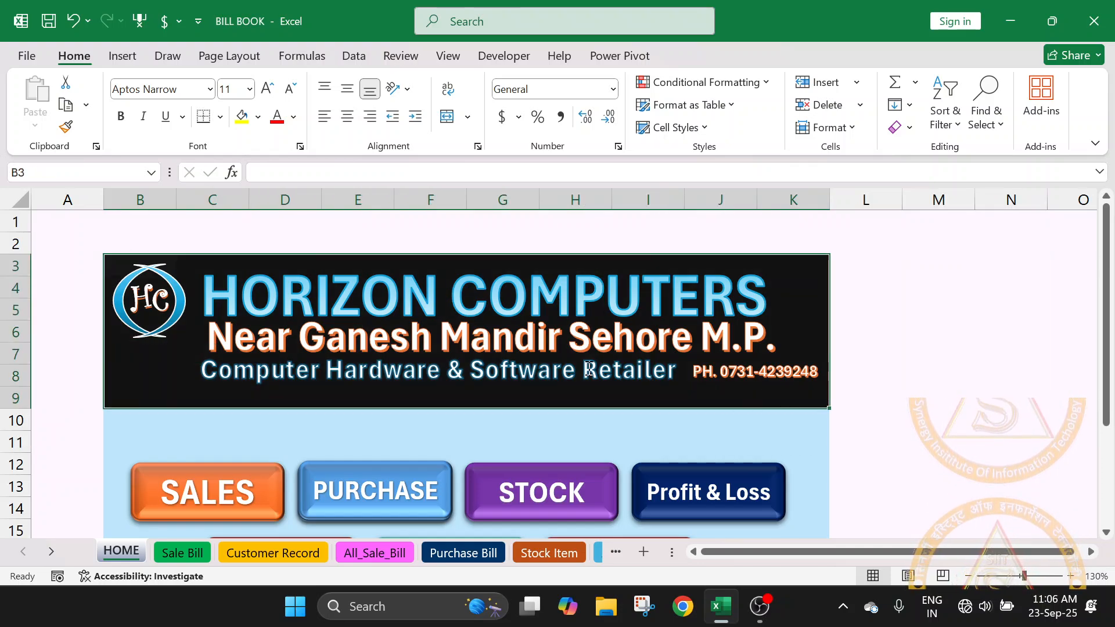
{"action": "scroll", "coordinate": [715, 428], "scroll_direction": "down", "scroll_amount": 4}
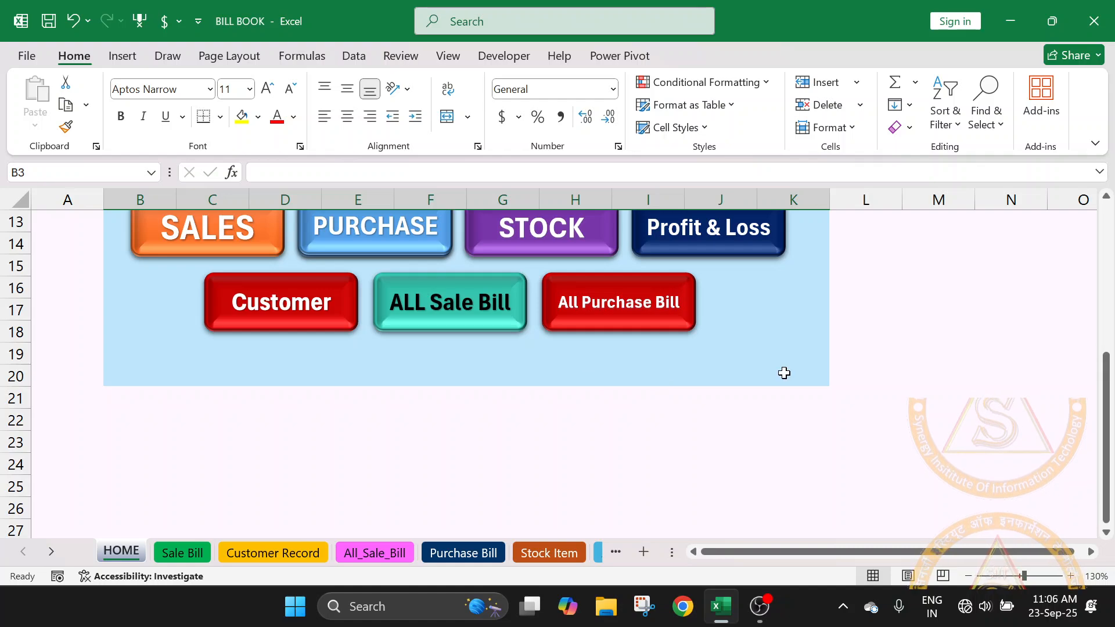
{"action": "scroll", "coordinate": [890, 391], "scroll_direction": "up", "scroll_amount": 1}
{"action": "left_click", "coordinate": [889, 391]}
{"action": "scroll", "coordinate": [558, 401], "scroll_direction": "up", "scroll_amount": 2}
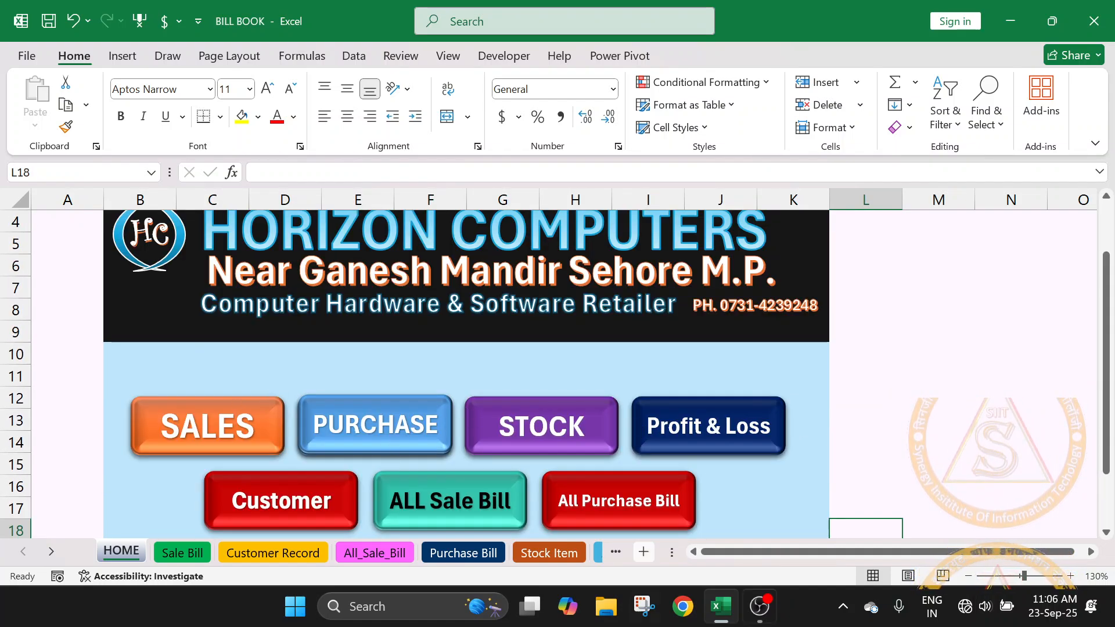
- Draw a rectangle about 0.81" wide and 0.28" high between the banner and the SALES and PURCHASE buttons
{"action": "left_click", "coordinate": [123, 64]}
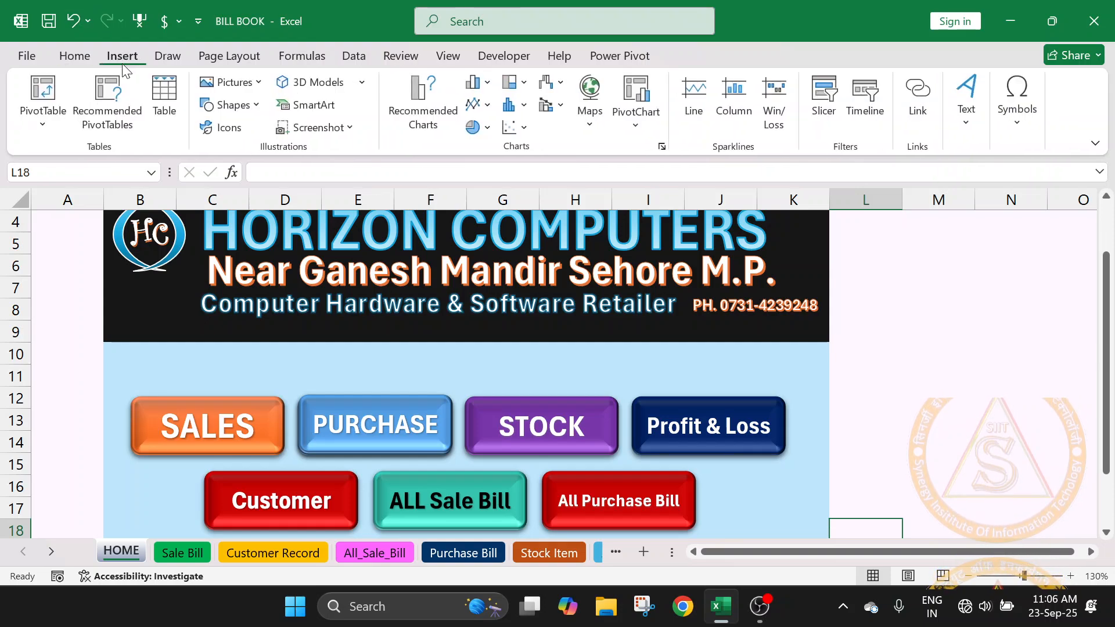
{"action": "left_click", "coordinate": [256, 106]}
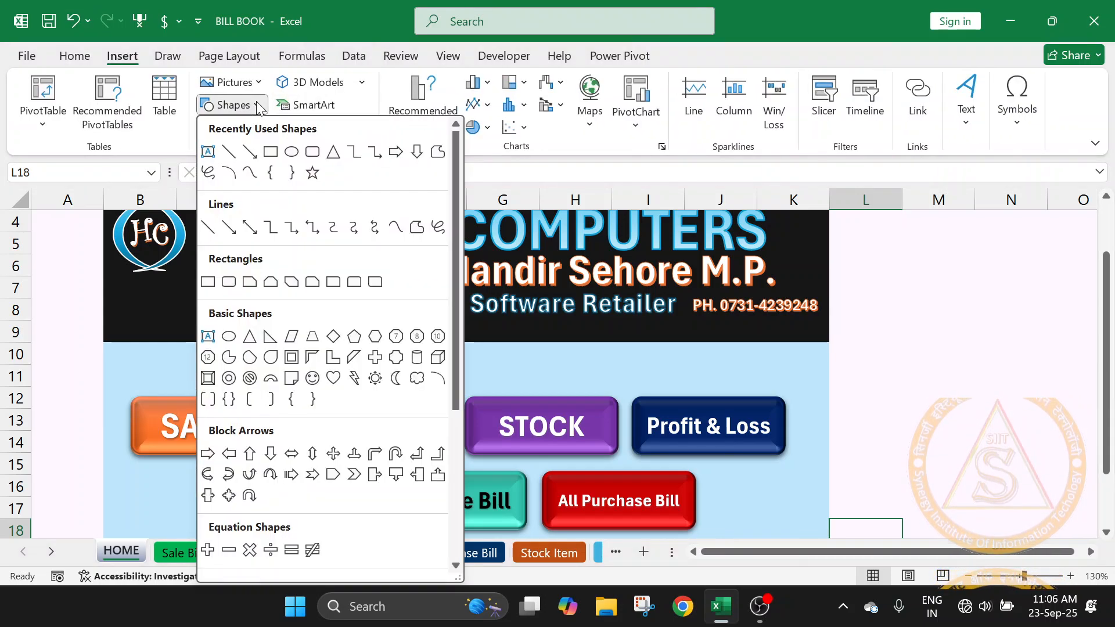
{"action": "left_click", "coordinate": [270, 152]}
{"action": "left_click_drag", "start_coordinate": [237, 358], "coordinate": [325, 388]}
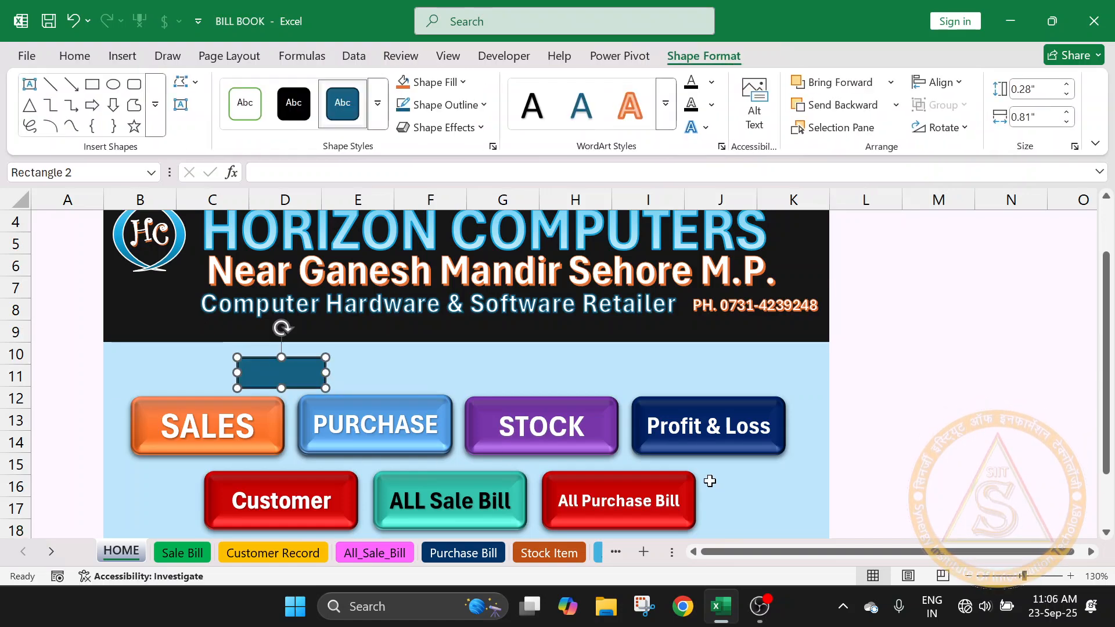
- Hyperlink the plain rectangle above the navigation buttons to cell A1 of the 'Stock Item' sheet, and deselect it
{"action": "scroll", "coordinate": [580, 465], "scroll_direction": "down", "scroll_amount": 1}
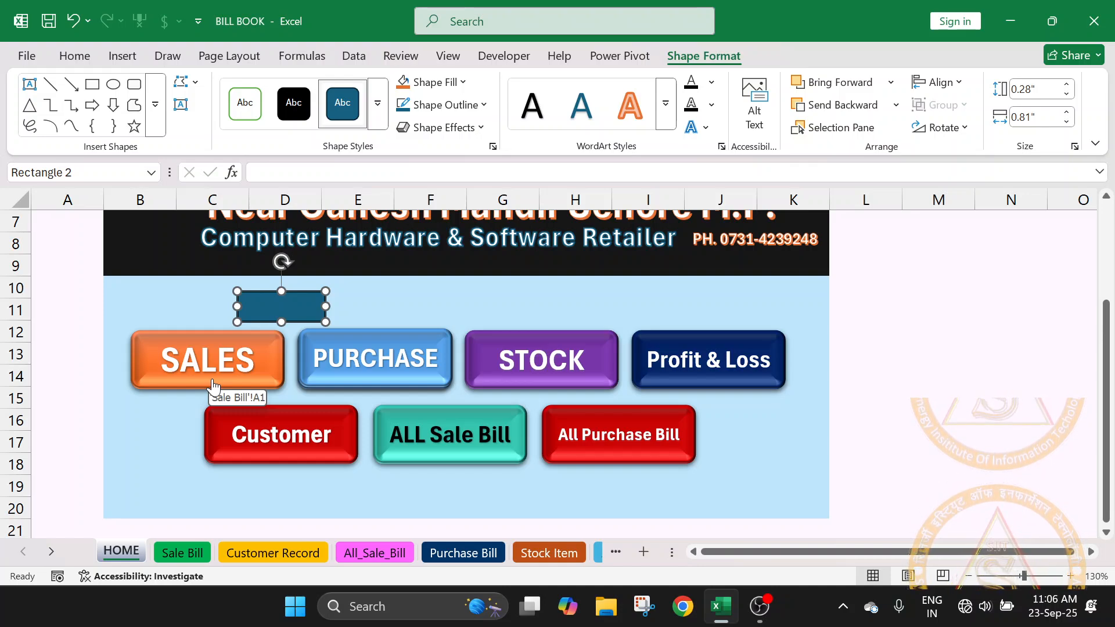
{"action": "left_click", "coordinate": [418, 312]}
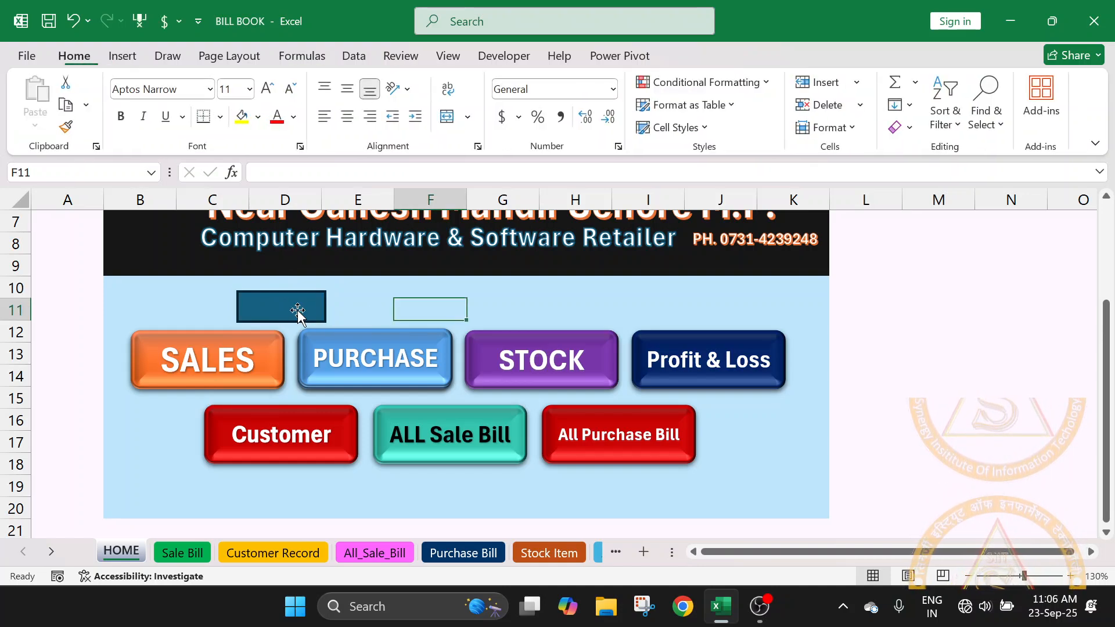
{"action": "right_click", "coordinate": [248, 303]}
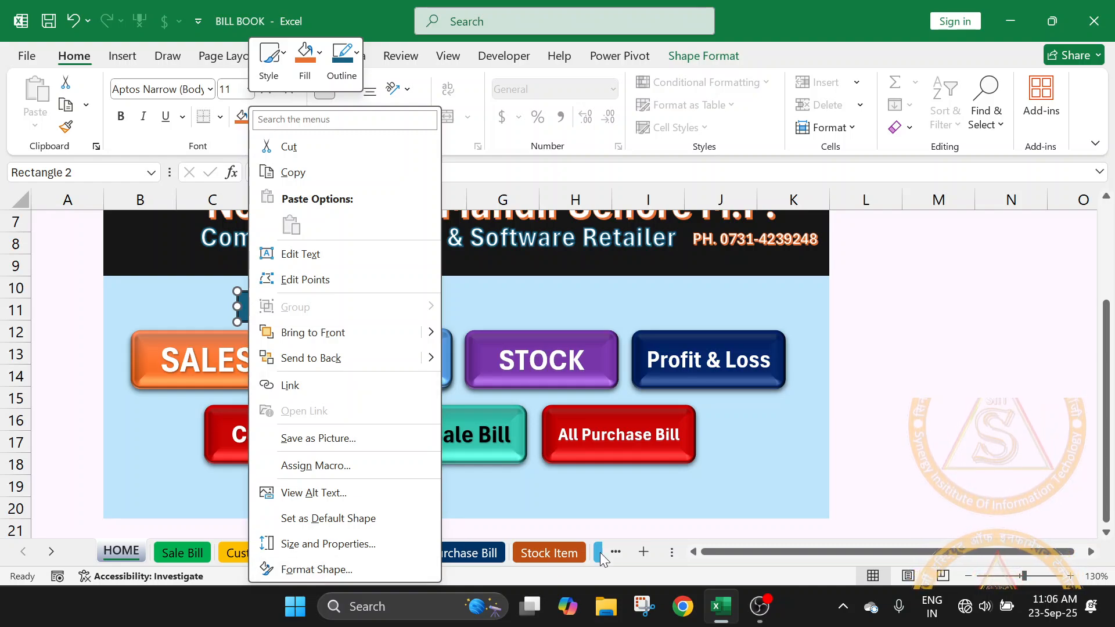
{"action": "key", "text": "Escape"}
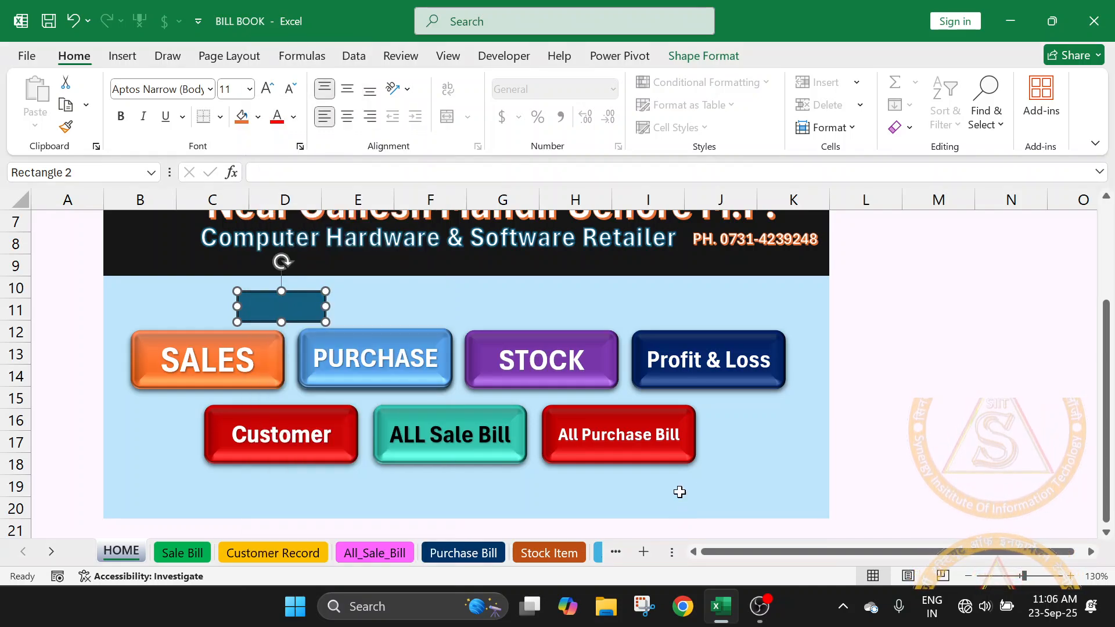
{"action": "right_click", "coordinate": [294, 301]}
{"action": "left_click", "coordinate": [330, 386]}
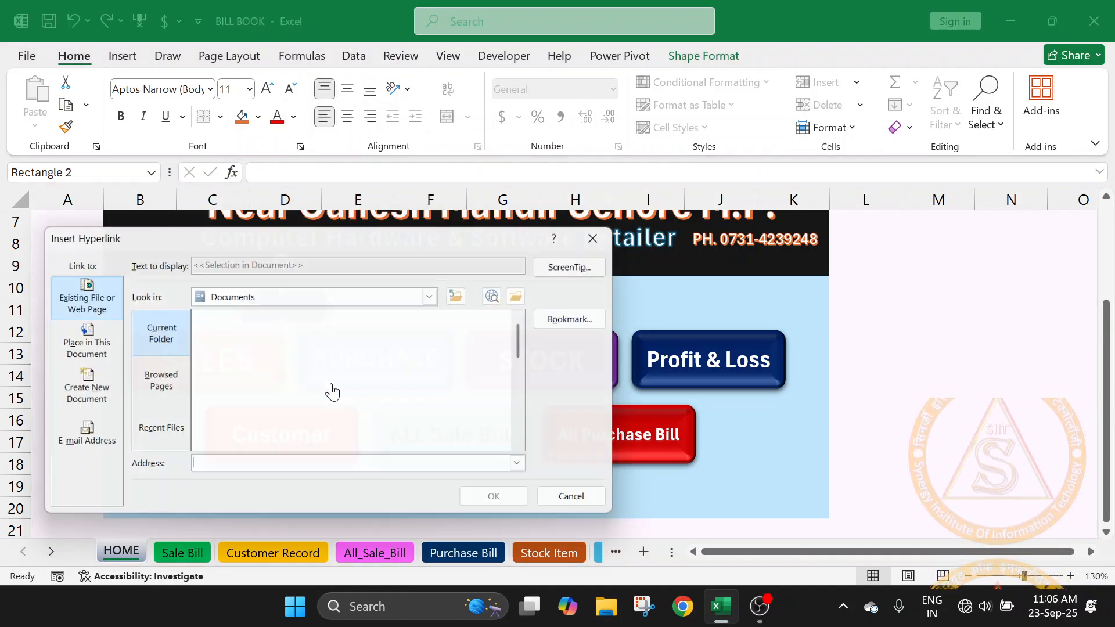
{"action": "left_click", "coordinate": [75, 357]}
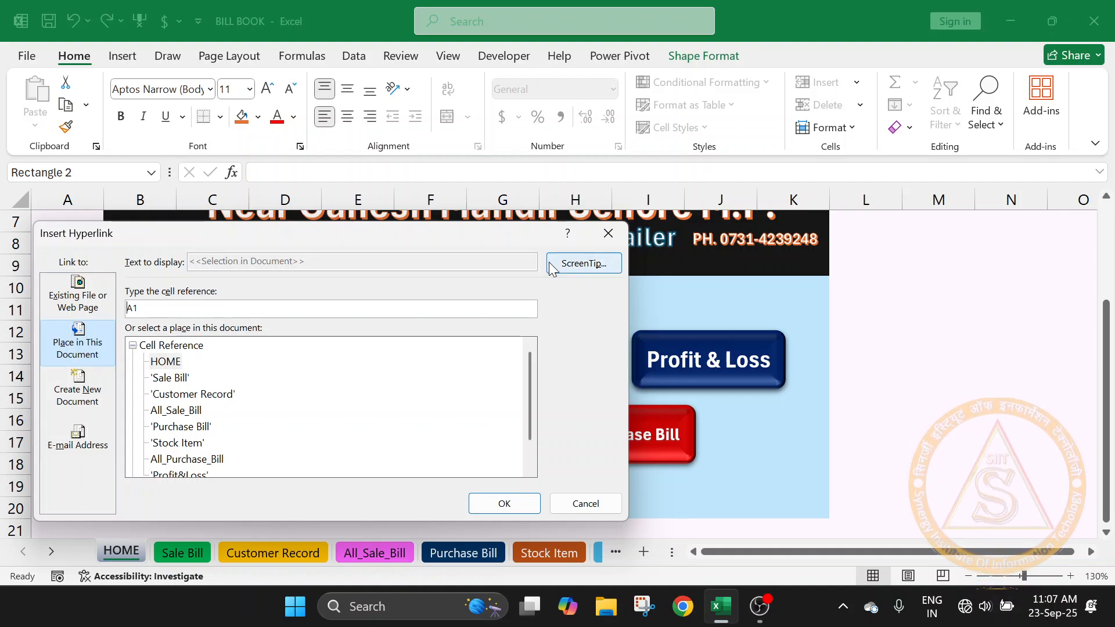
{"action": "left_click_drag", "start_coordinate": [403, 238], "coordinate": [760, 236]}
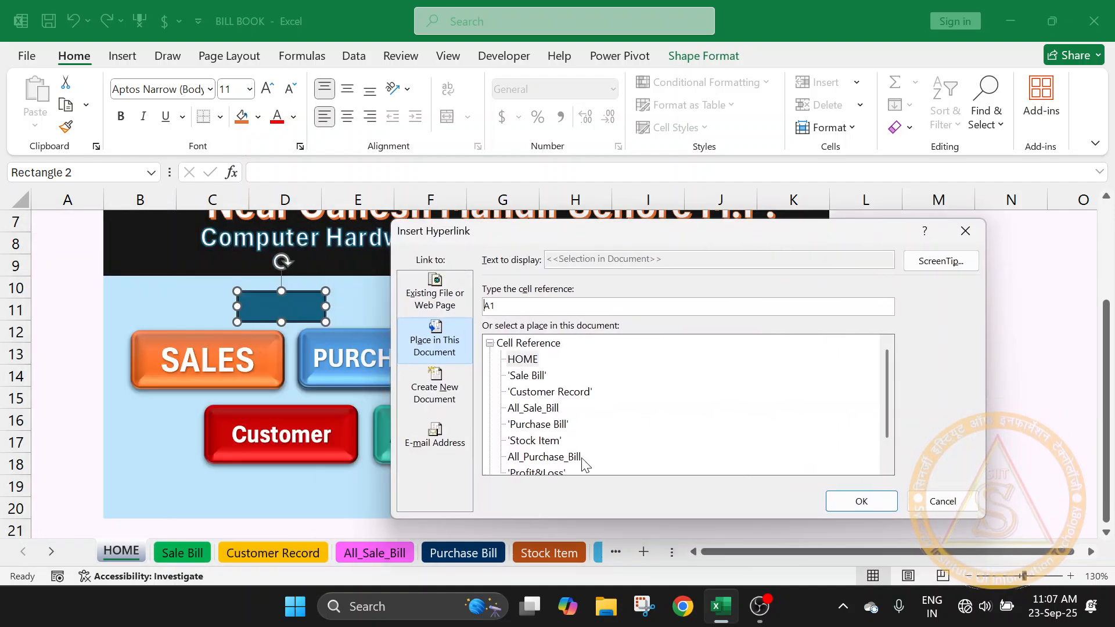
{"action": "left_click", "coordinate": [534, 441]}
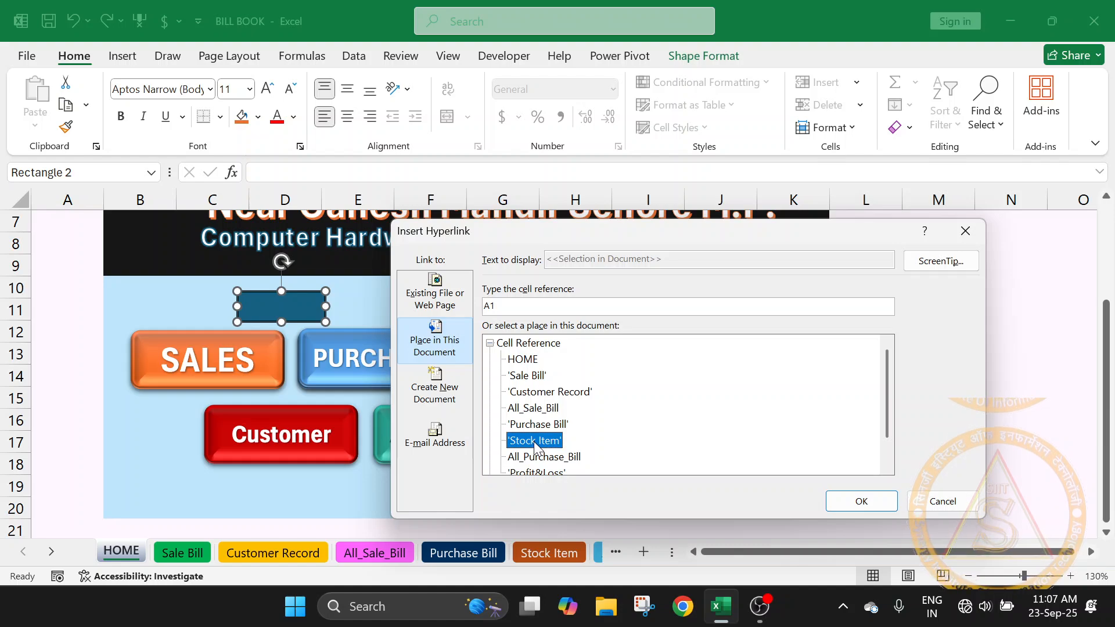
{"action": "left_click", "coordinate": [877, 500]}
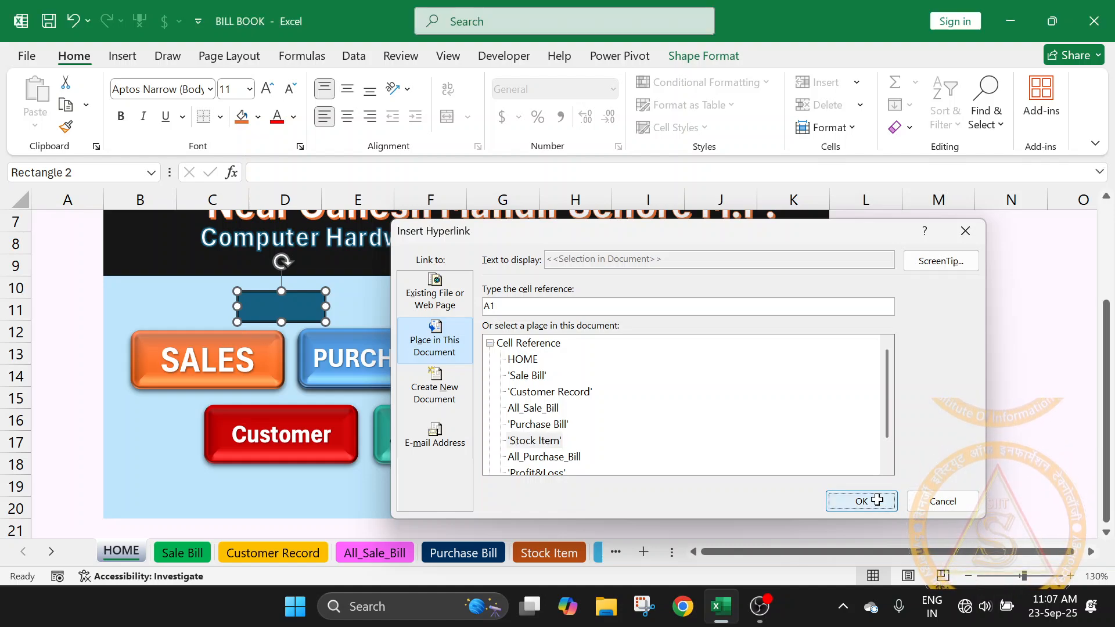
{"action": "left_click", "coordinate": [842, 468]}
- Test the rectangle's link and the All Purchase Bill button, returning to the HOME sheet after each
{"action": "left_click", "coordinate": [290, 313]}
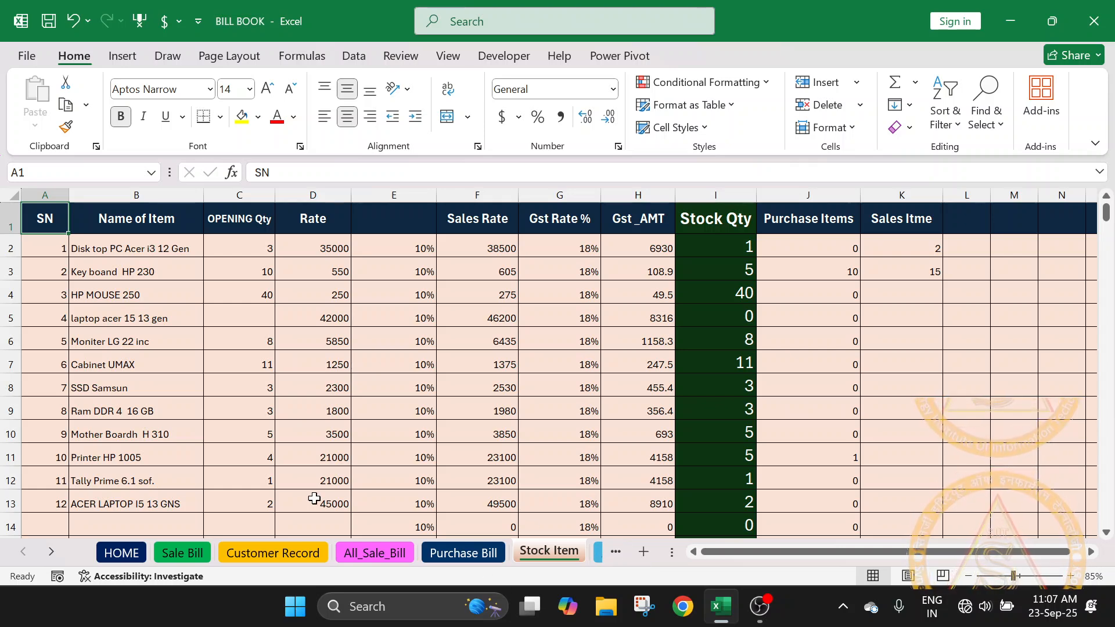
{"action": "left_click", "coordinate": [121, 553]}
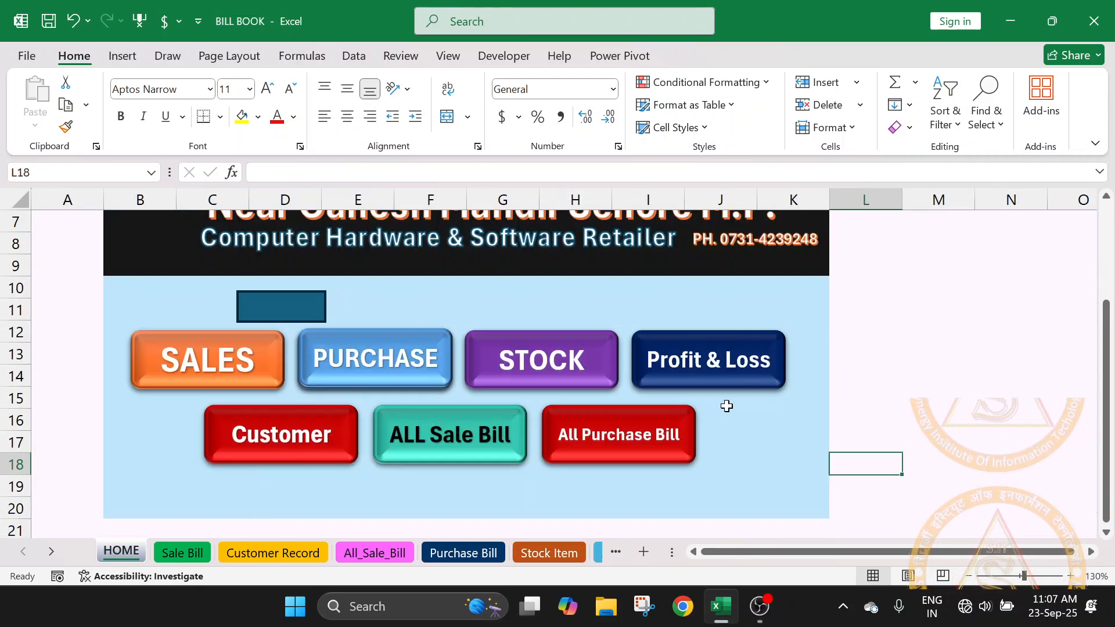
{"action": "left_click", "coordinate": [633, 436]}
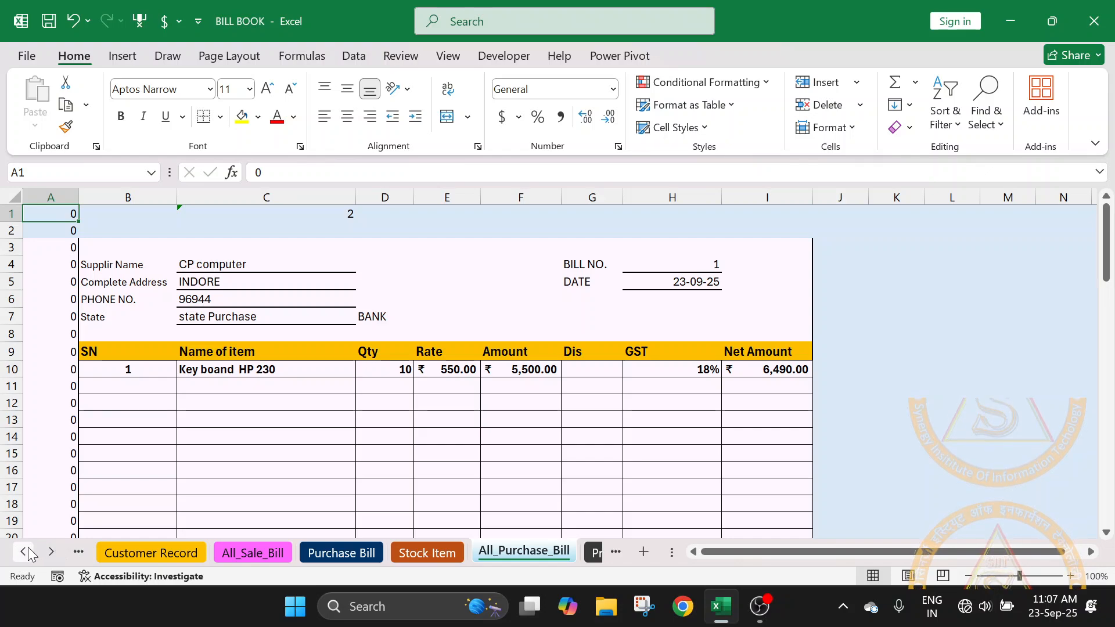
{"action": "left_click", "coordinate": [26, 552]}
{"action": "left_click", "coordinate": [22, 552]}
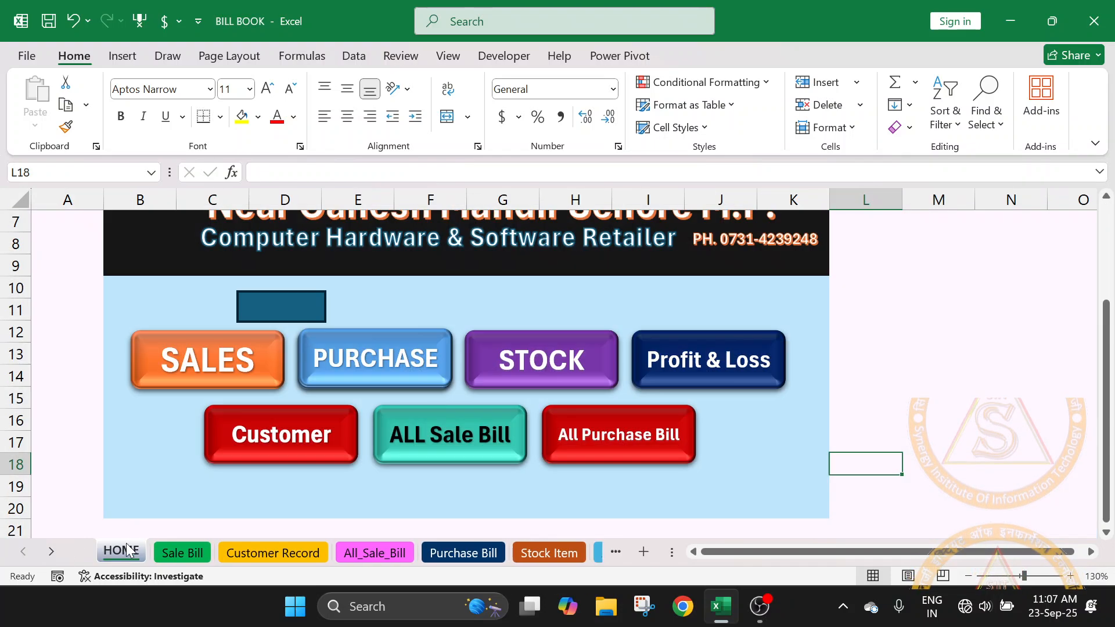
{"action": "left_click", "coordinate": [116, 553]}
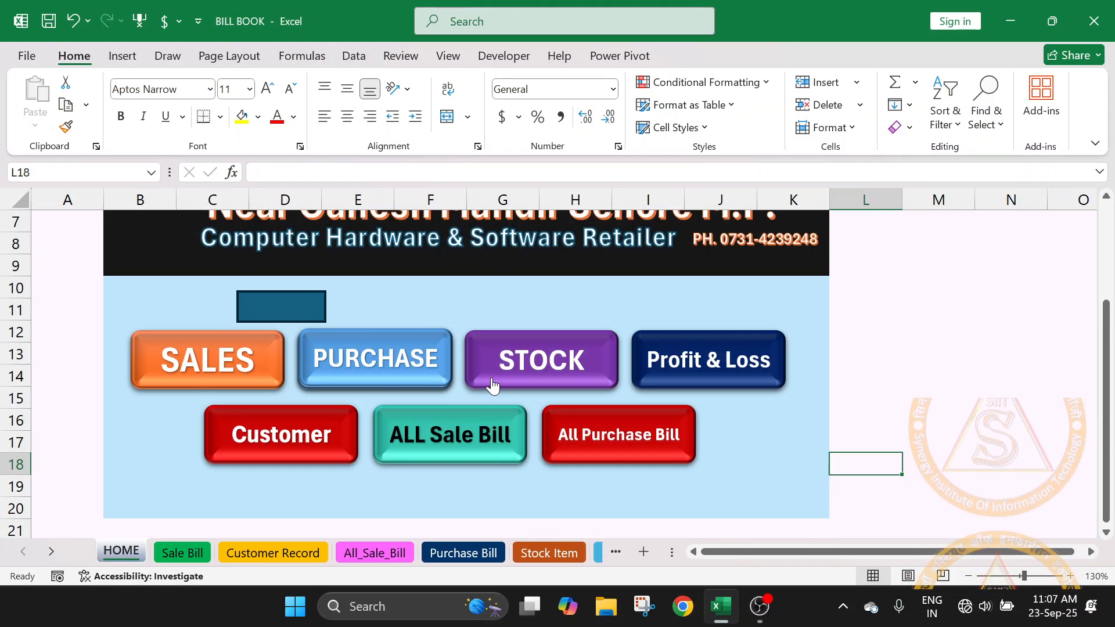
- Test the STOCK and Customer buttons, returning to the HOME sheet after each
{"action": "left_click", "coordinate": [543, 368]}
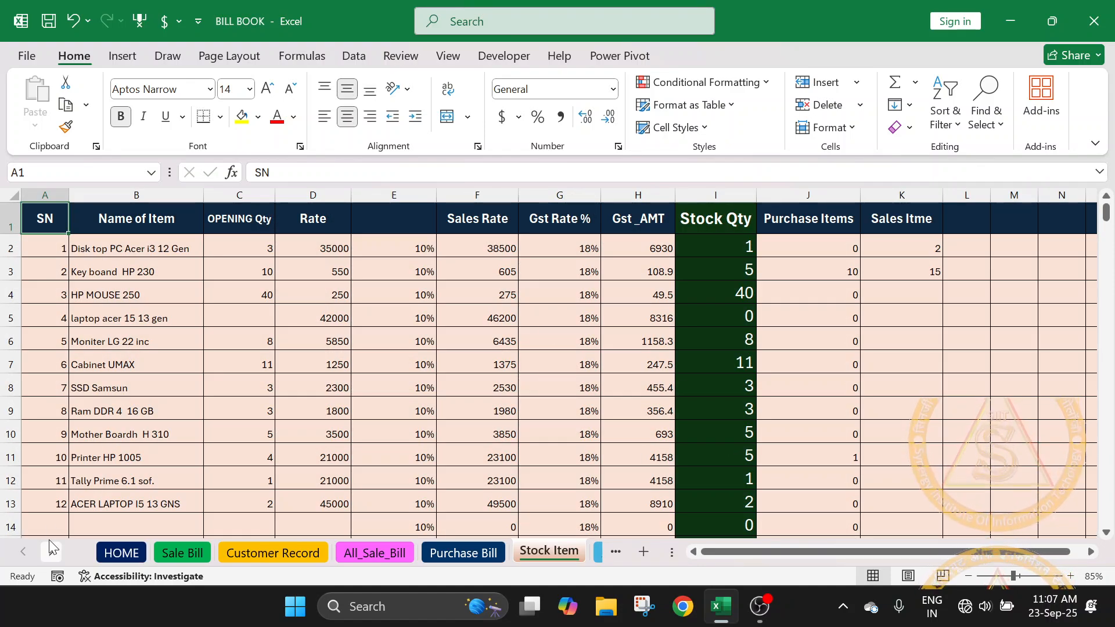
{"action": "left_click", "coordinate": [120, 553]}
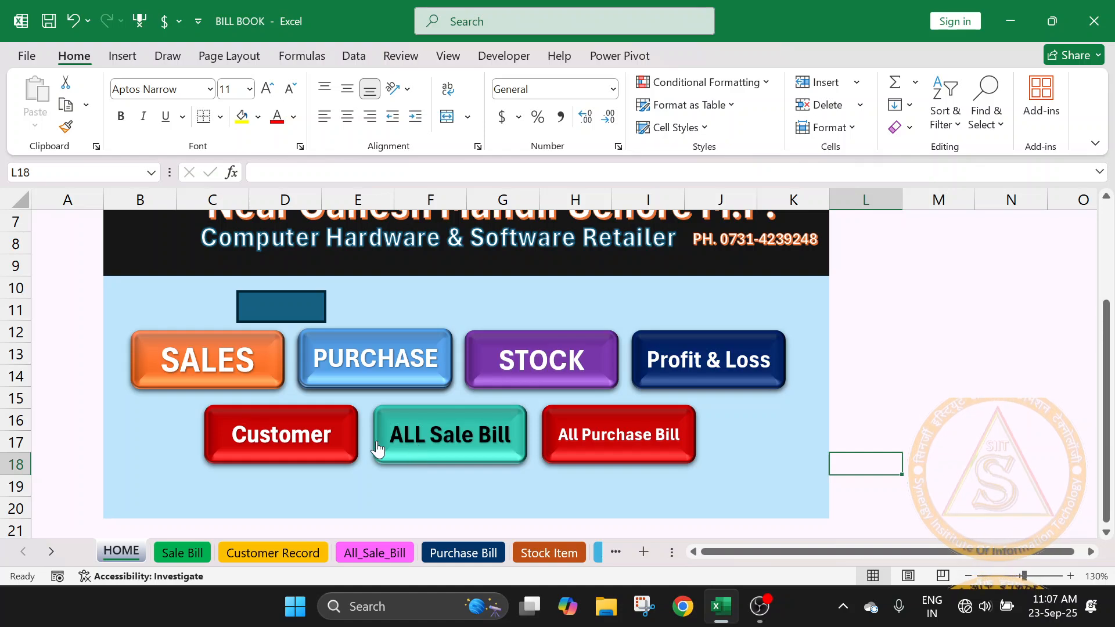
{"action": "left_click", "coordinate": [235, 435]}
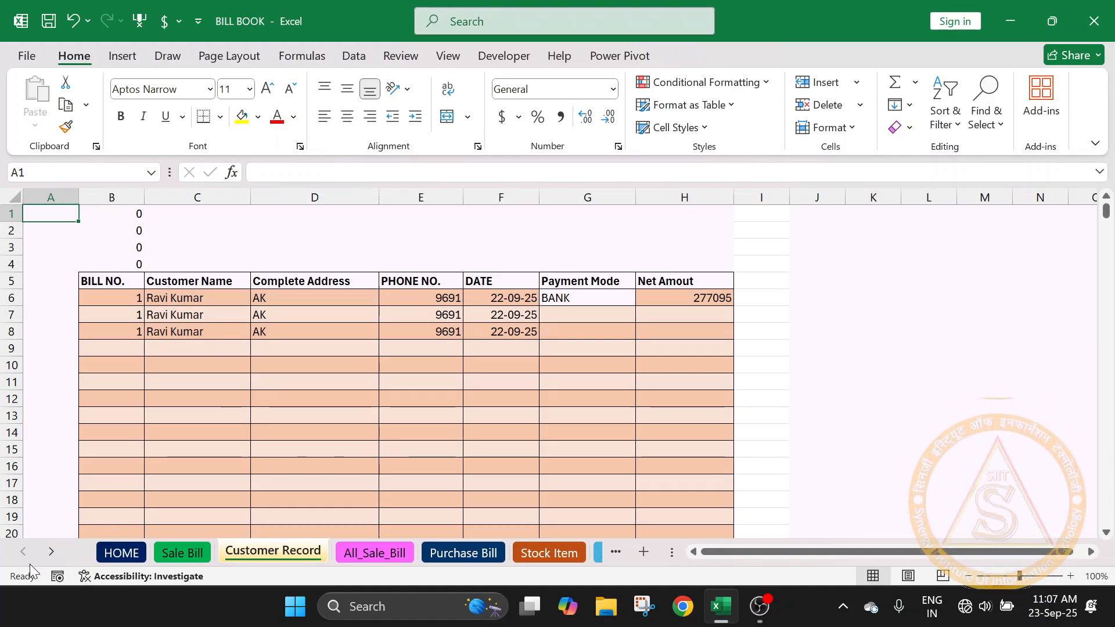
{"action": "left_click", "coordinate": [116, 558]}
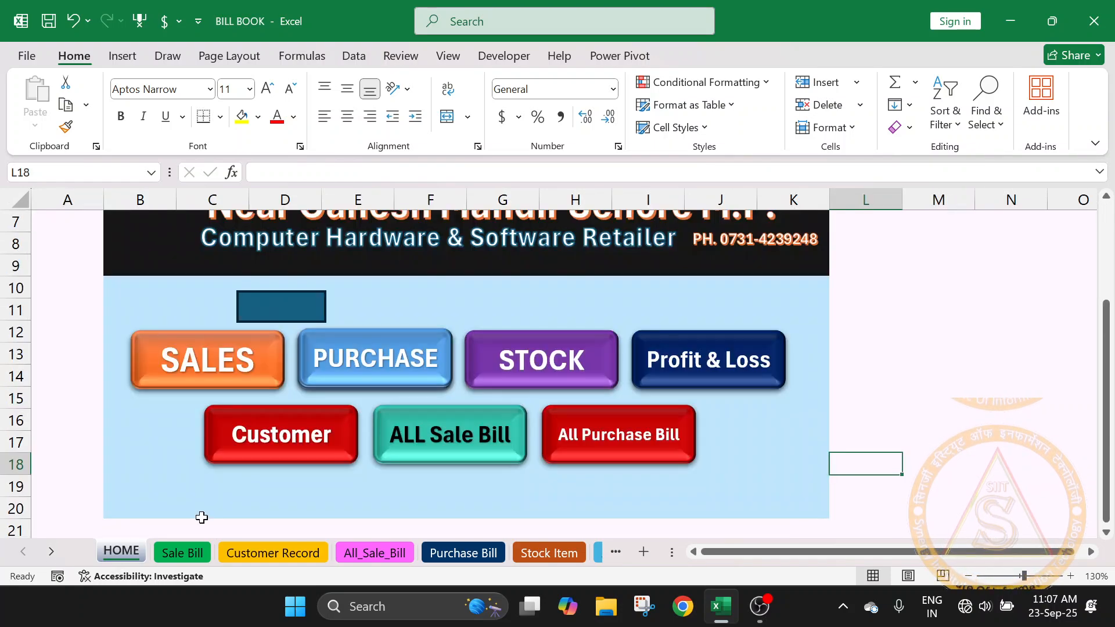
- Delete the plain rectangle above the SALES and PURCHASE buttons on the HOME sheet
{"action": "right_click", "coordinate": [264, 318]}
{"action": "left_click", "coordinate": [277, 314]}
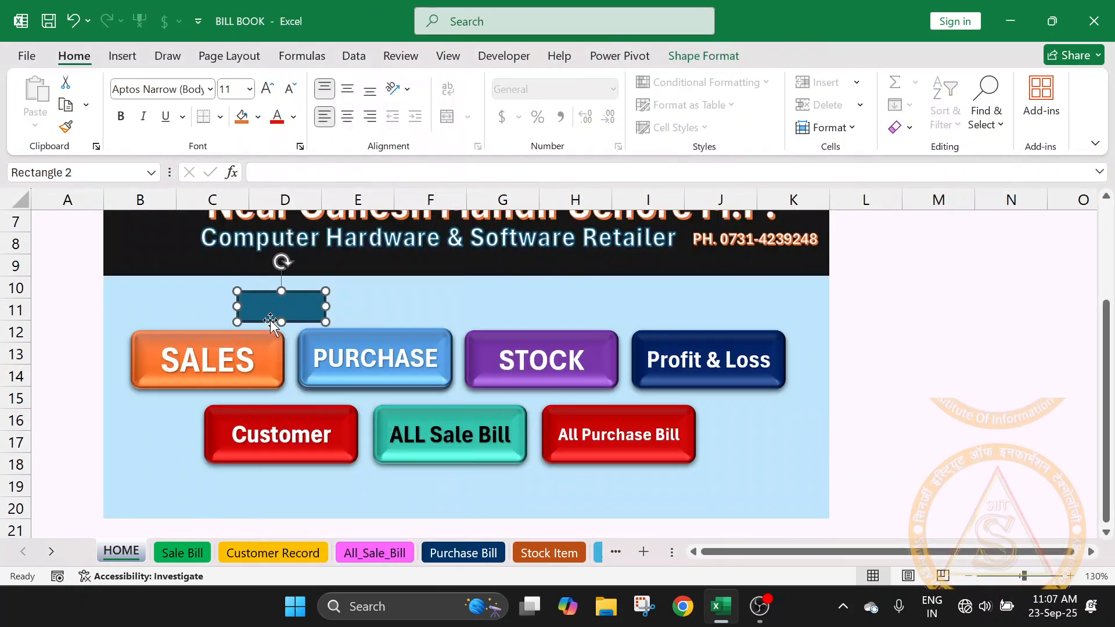
{"action": "key", "text": "Delete"}
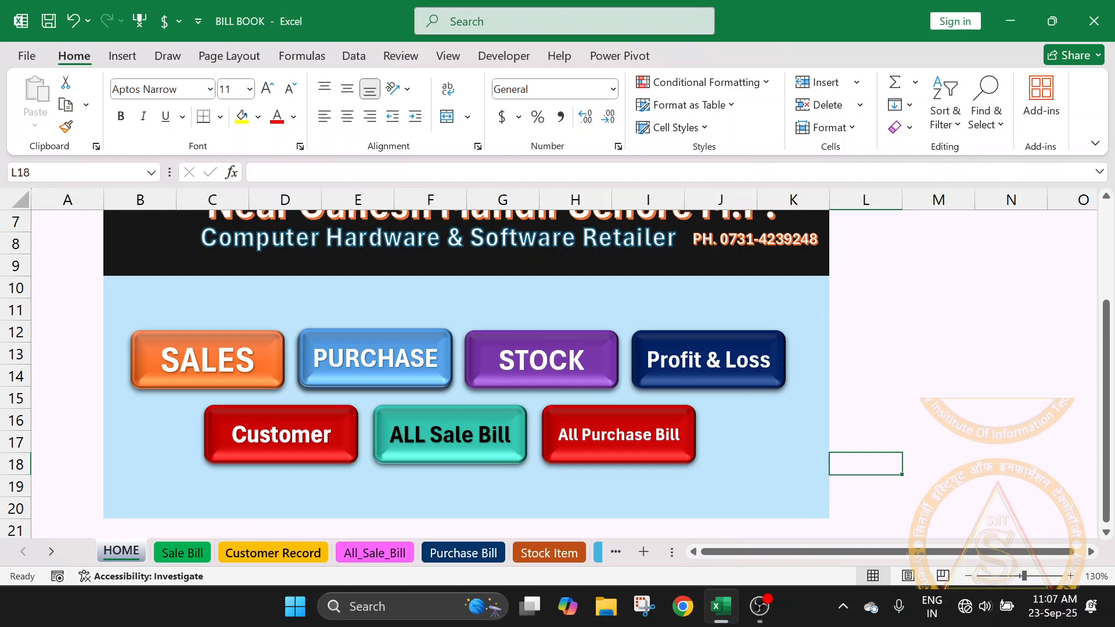
- Examine the Sale Bill sheet from the customer details and item rows to the total, payment QR code and summary
{"action": "left_click", "coordinate": [195, 551]}
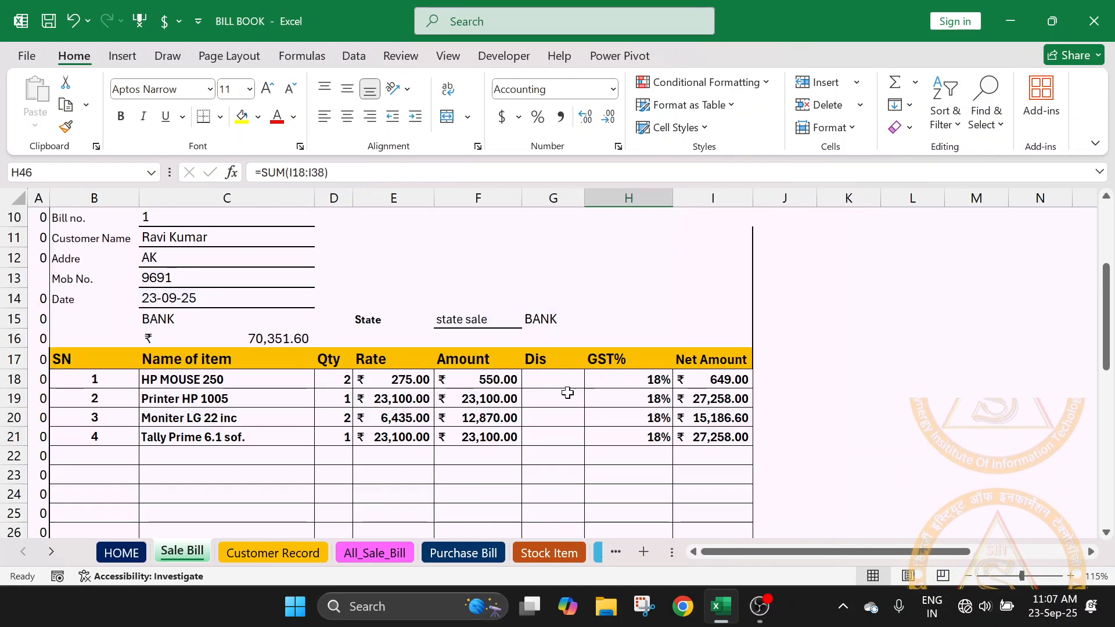
{"action": "scroll", "coordinate": [568, 392], "scroll_direction": "up", "scroll_amount": 3}
{"action": "scroll", "coordinate": [568, 393], "scroll_direction": "down", "scroll_amount": 8}
{"action": "scroll", "coordinate": [567, 392], "scroll_direction": "down", "scroll_amount": 3}
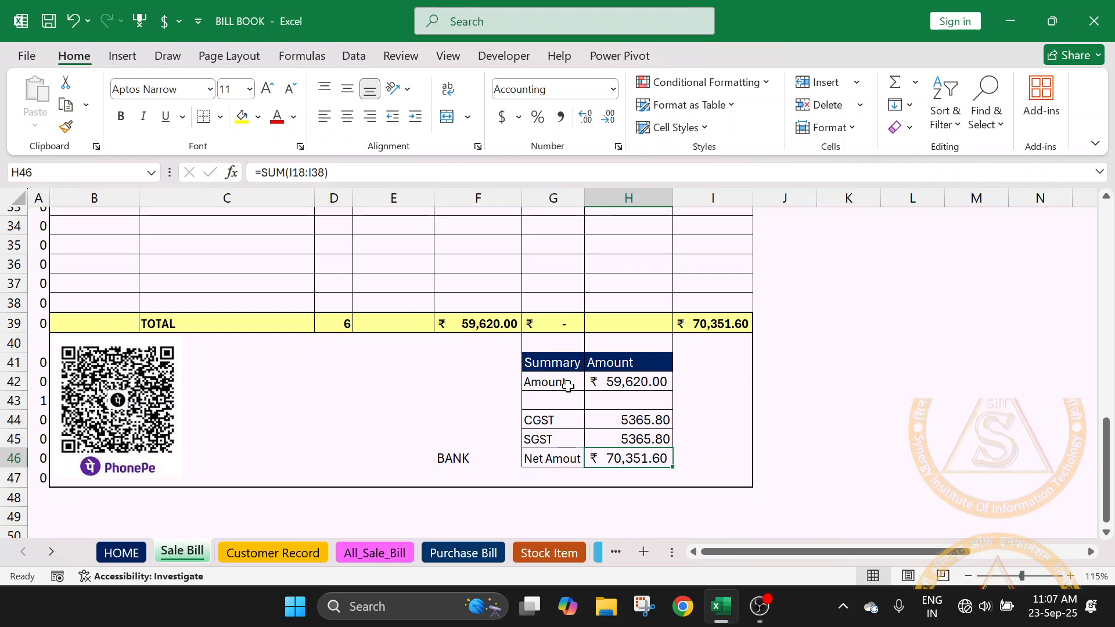
{"action": "scroll", "coordinate": [568, 385], "scroll_direction": "up", "scroll_amount": 6}
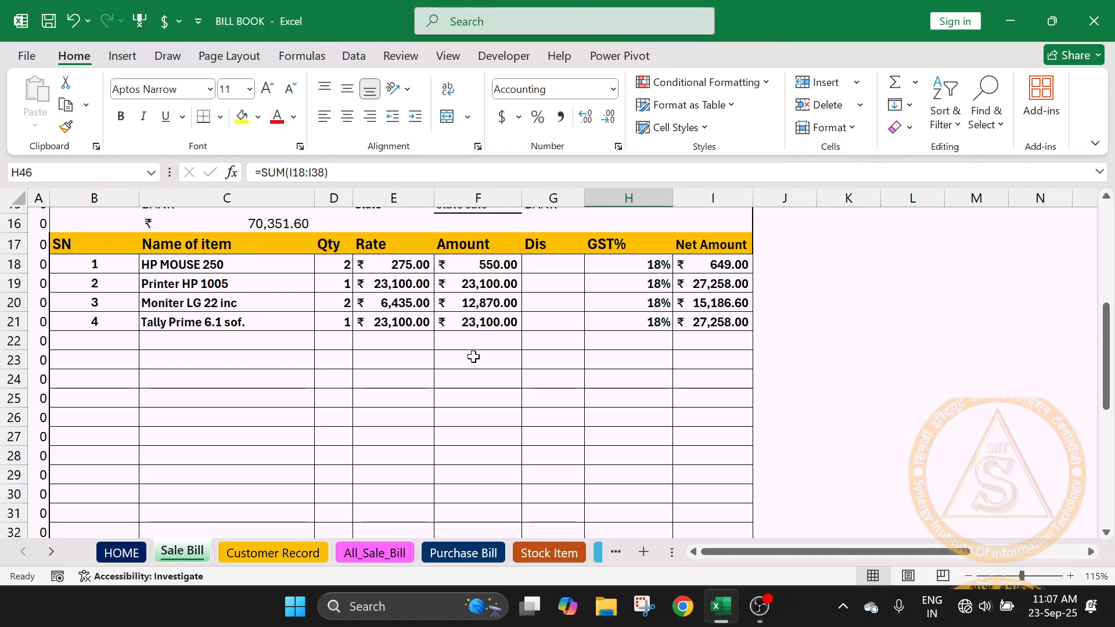
{"action": "scroll", "coordinate": [474, 356], "scroll_direction": "up", "scroll_amount": 3}
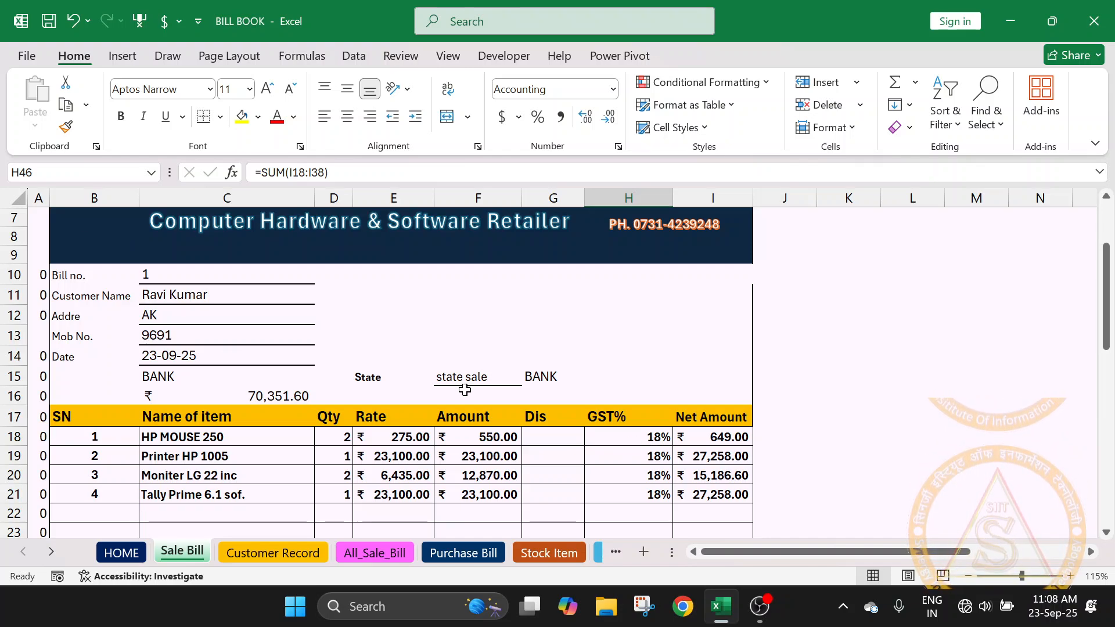
{"action": "scroll", "coordinate": [465, 390], "scroll_direction": "down", "scroll_amount": 8}
{"action": "scroll", "coordinate": [146, 422], "scroll_direction": "down", "scroll_amount": 2}
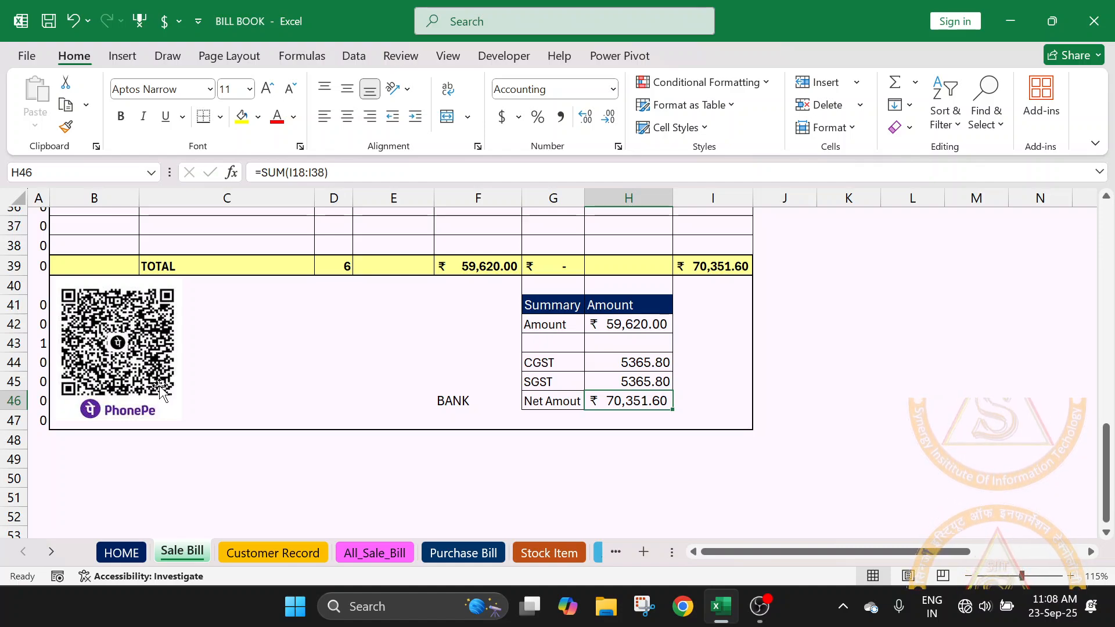
- View the Customer Record sheet's table and open the All_Sale_Bill sheet
{"action": "left_click", "coordinate": [313, 556]}
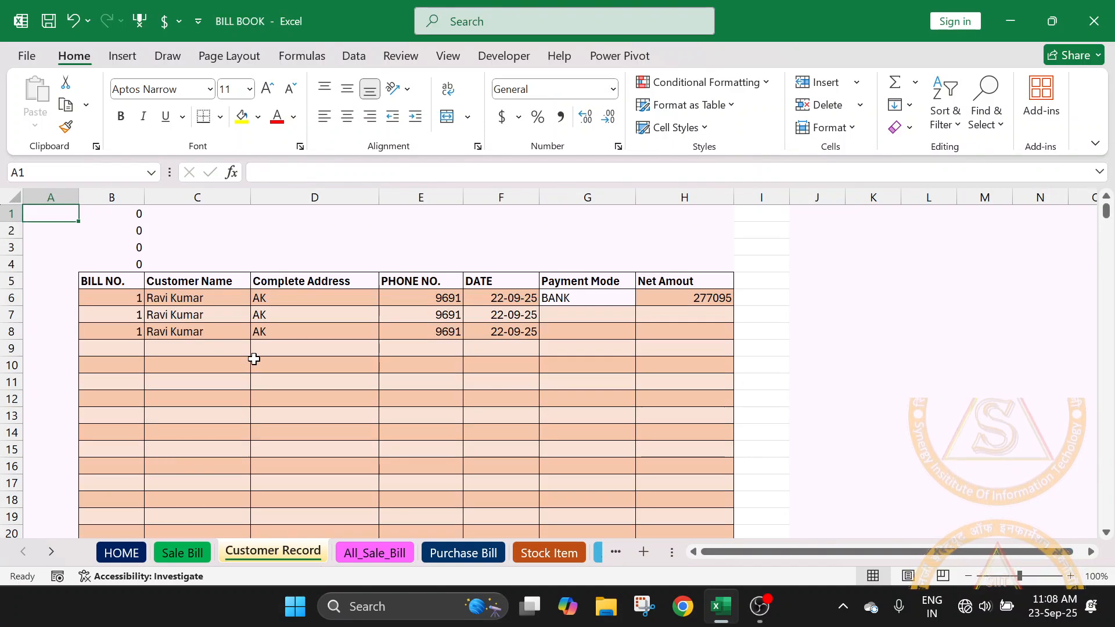
{"action": "scroll", "coordinate": [254, 359], "scroll_direction": "down", "scroll_amount": 3}
{"action": "scroll", "coordinate": [254, 359], "scroll_direction": "up", "scroll_amount": 3}
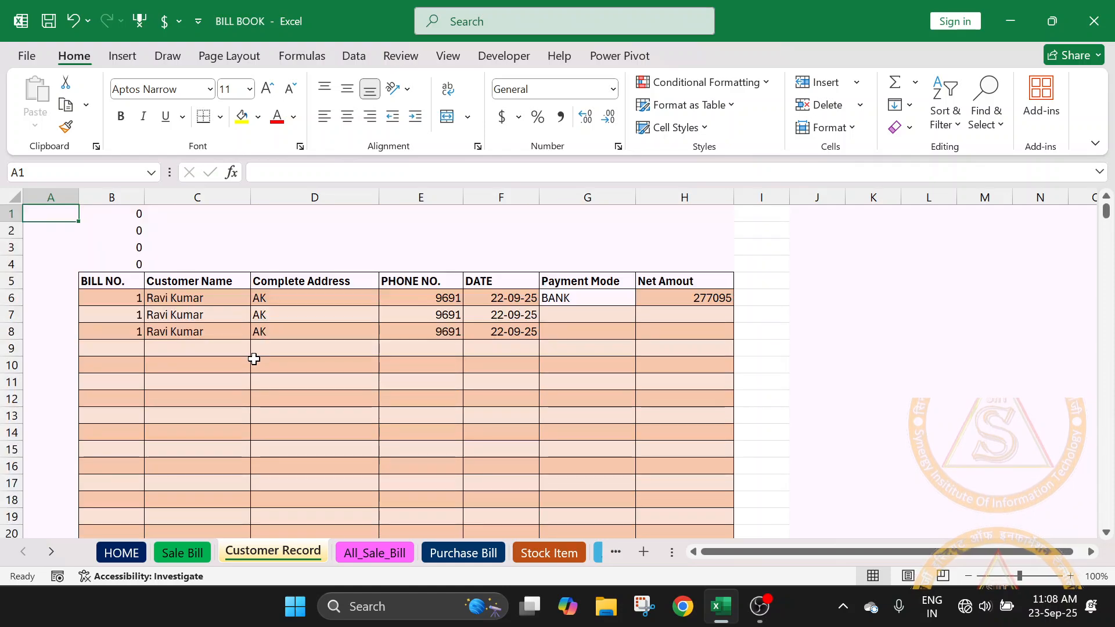
{"action": "left_click", "coordinate": [361, 555]}
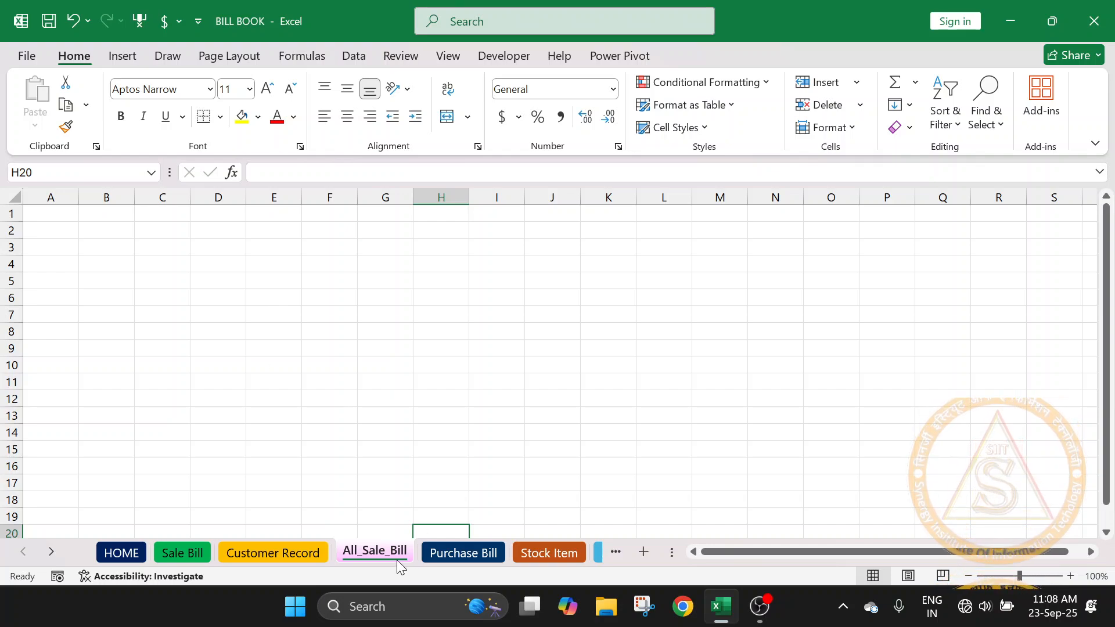
- Examine the Purchase Bill sheet from the banner and supplier details to the totals, summary and SAVE BILL button
{"action": "left_click", "coordinate": [461, 553]}
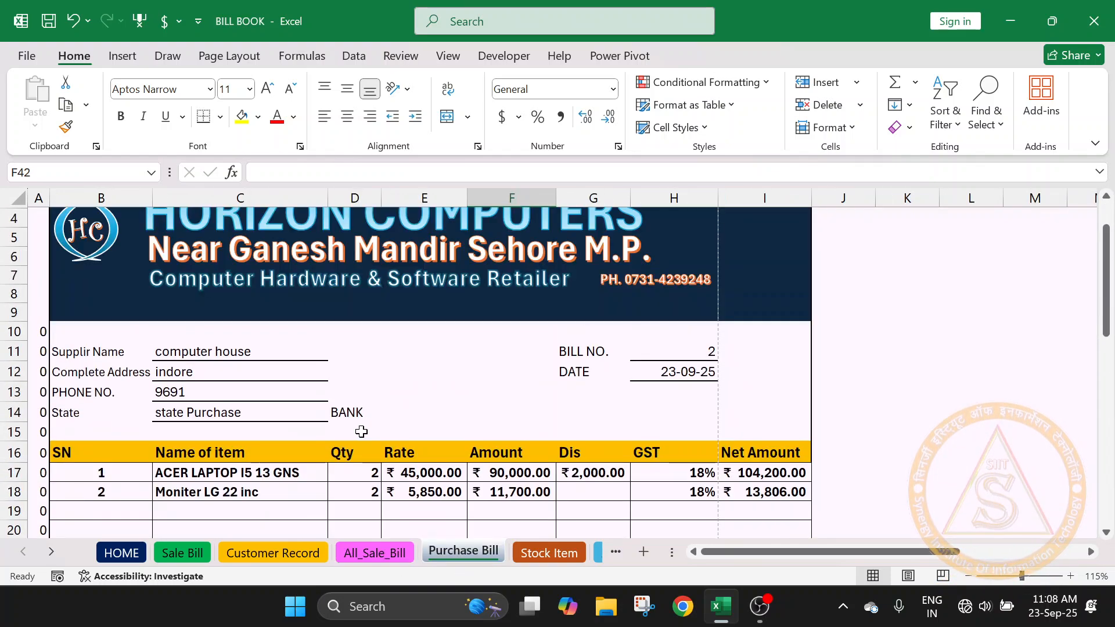
{"action": "scroll", "coordinate": [361, 431], "scroll_direction": "up", "scroll_amount": 1}
{"action": "scroll", "coordinate": [362, 432], "scroll_direction": "down", "scroll_amount": 3}
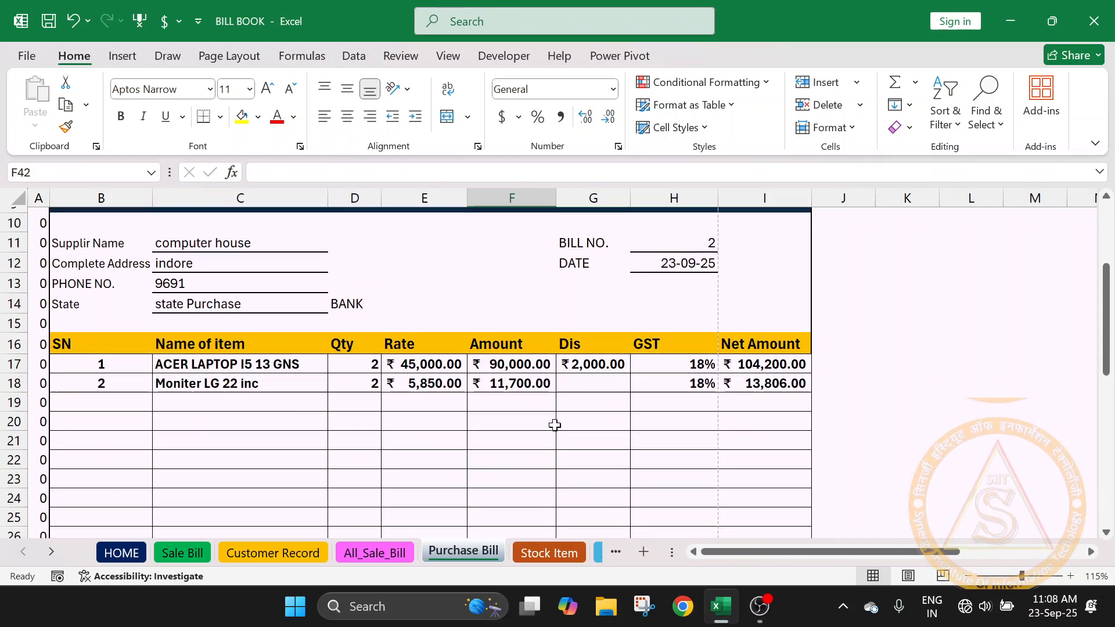
{"action": "scroll", "coordinate": [555, 425], "scroll_direction": "down", "scroll_amount": 9}
{"action": "scroll", "coordinate": [553, 424], "scroll_direction": "up", "scroll_amount": 1}
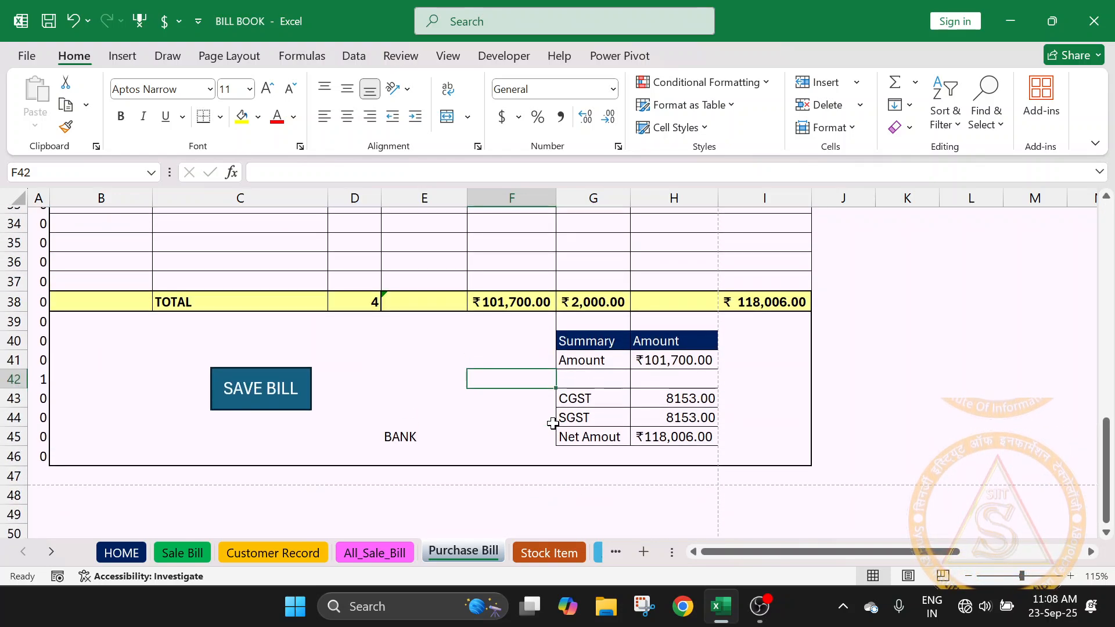
{"action": "scroll", "coordinate": [553, 422], "scroll_direction": "up", "scroll_amount": 6}
{"action": "scroll", "coordinate": [525, 413], "scroll_direction": "up", "scroll_amount": 4}
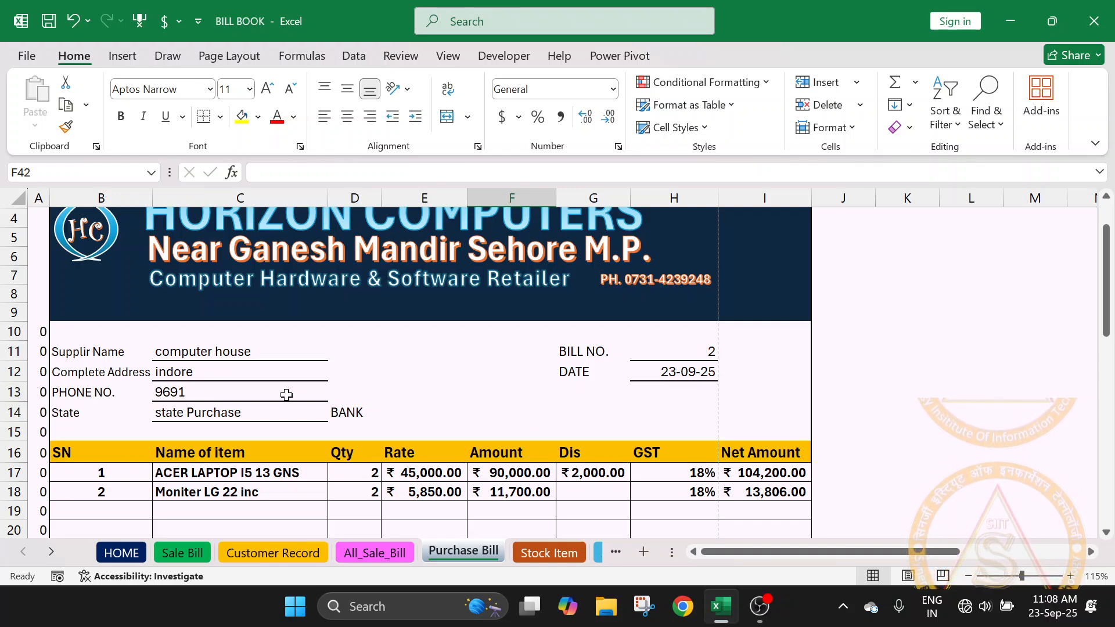
- Inspect the supplier name label in B11 and the Rate formula in E17 on the Purchase Bill sheet
{"action": "left_click", "coordinate": [99, 353]}
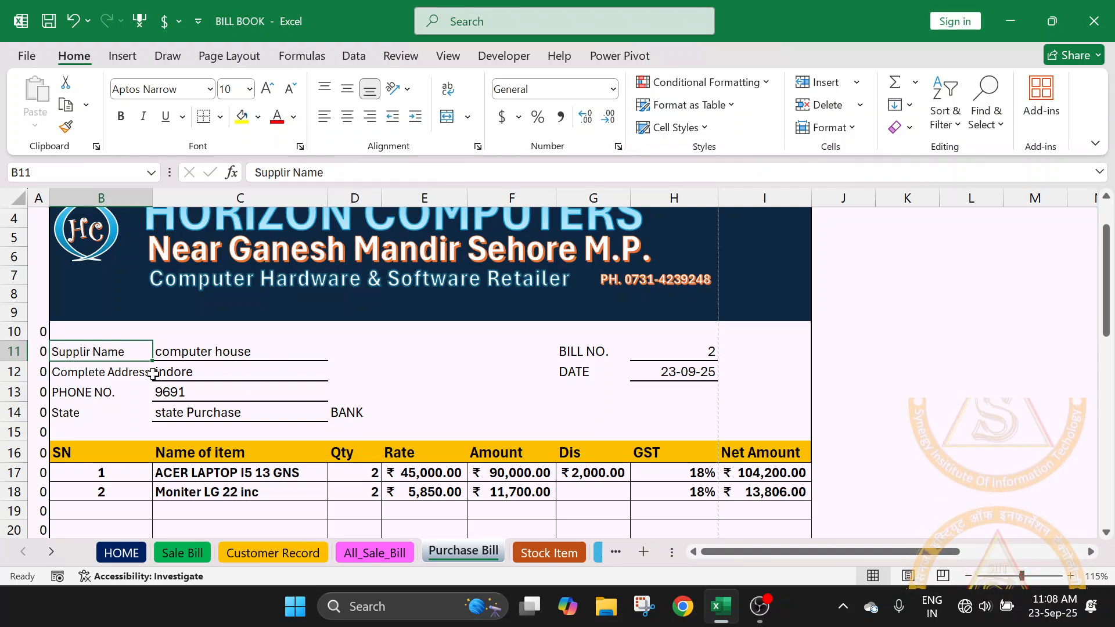
{"action": "scroll", "coordinate": [153, 374], "scroll_direction": "down", "scroll_amount": 1}
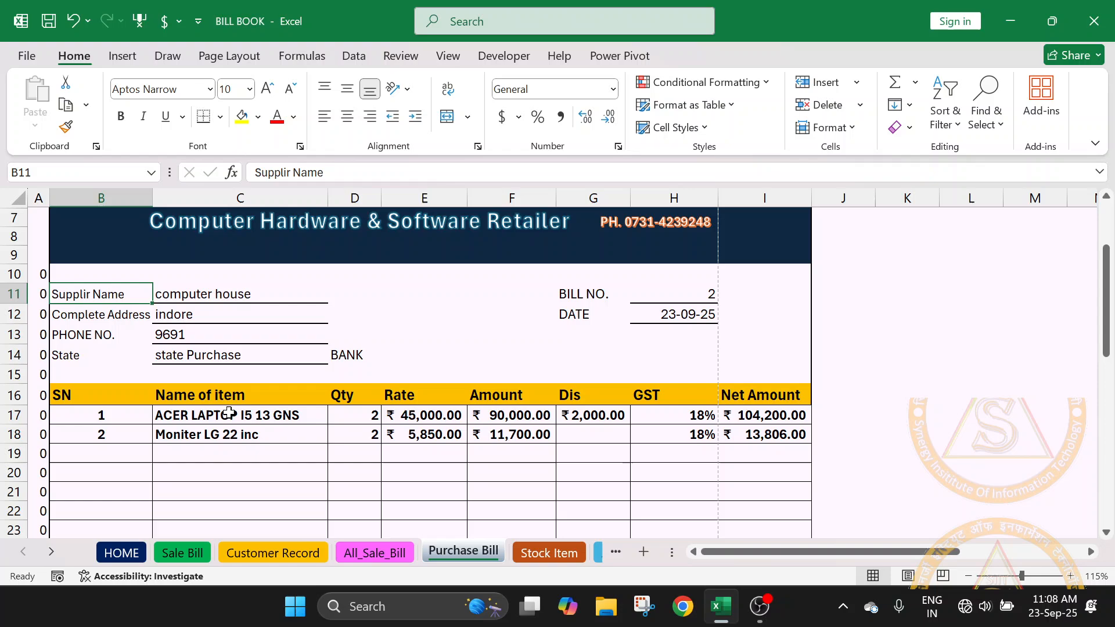
{"action": "left_click", "coordinate": [405, 416]}
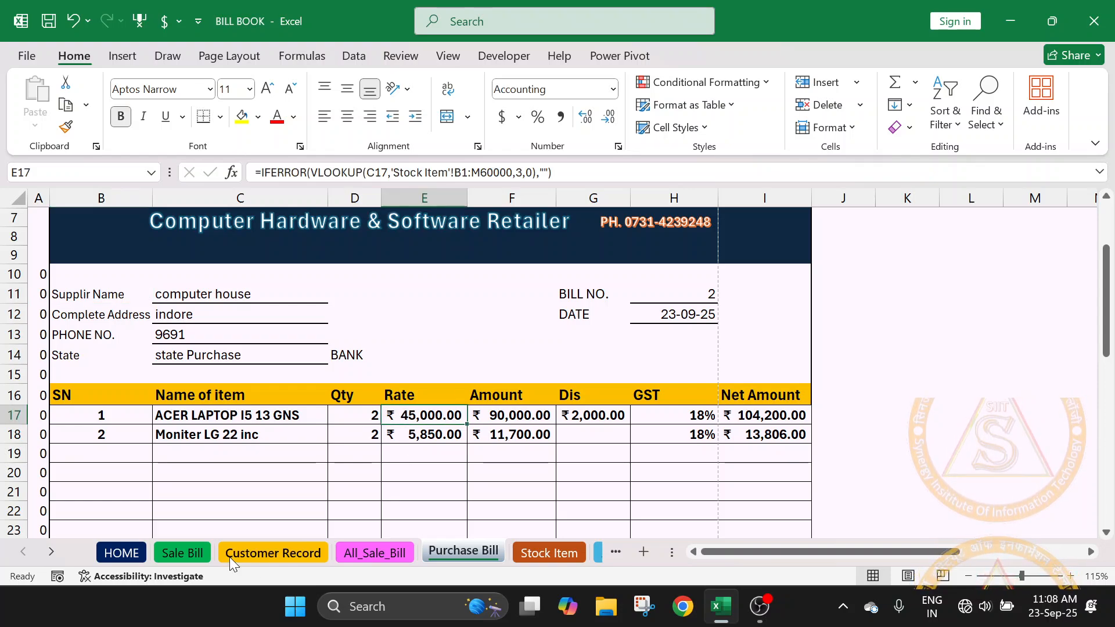
- Inspect the Rate formula in E18 on the Sale Bill sheet and return to the Purchase Bill sheet
{"action": "left_click", "coordinate": [201, 550]}
{"action": "scroll", "coordinate": [433, 370], "scroll_direction": "up", "scroll_amount": 6}
{"action": "scroll", "coordinate": [433, 370], "scroll_direction": "up", "scroll_amount": 3}
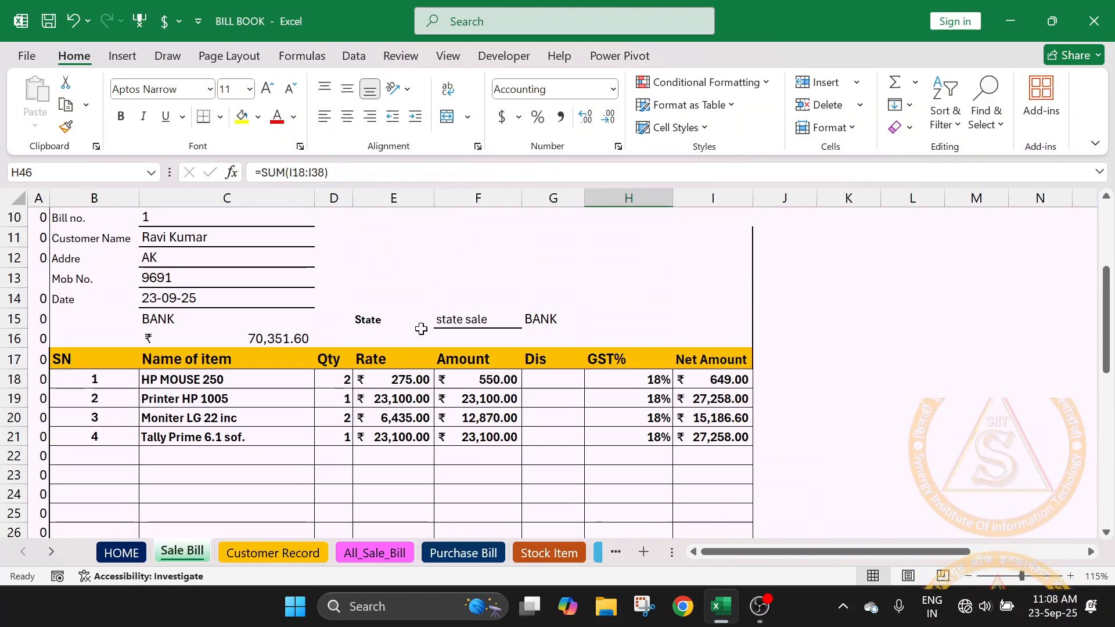
{"action": "left_click", "coordinate": [401, 378]}
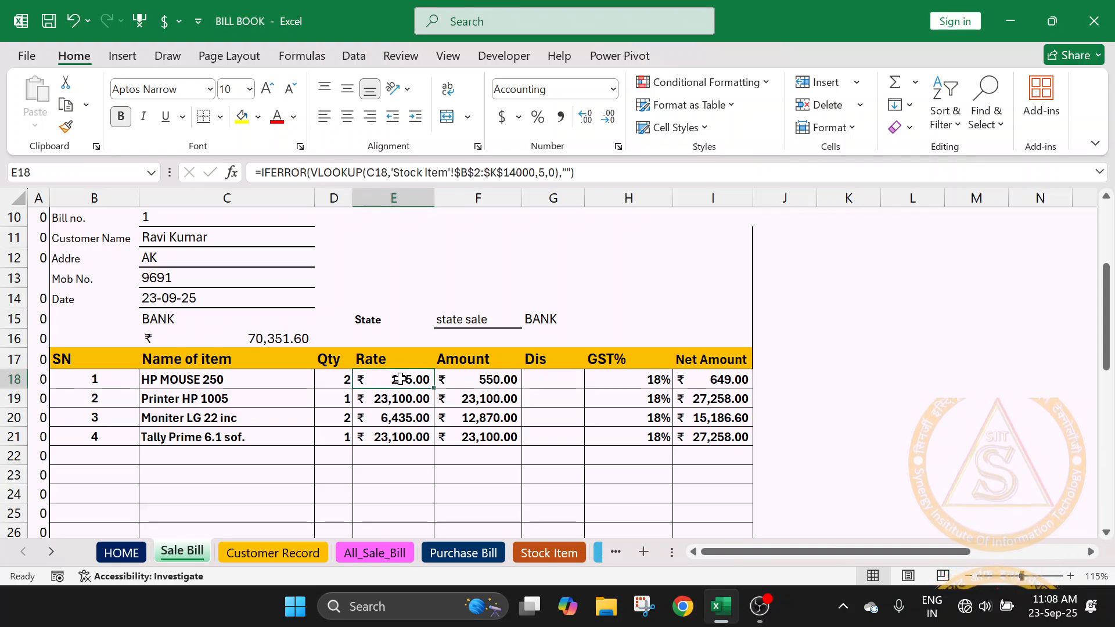
{"action": "left_click", "coordinate": [451, 552]}
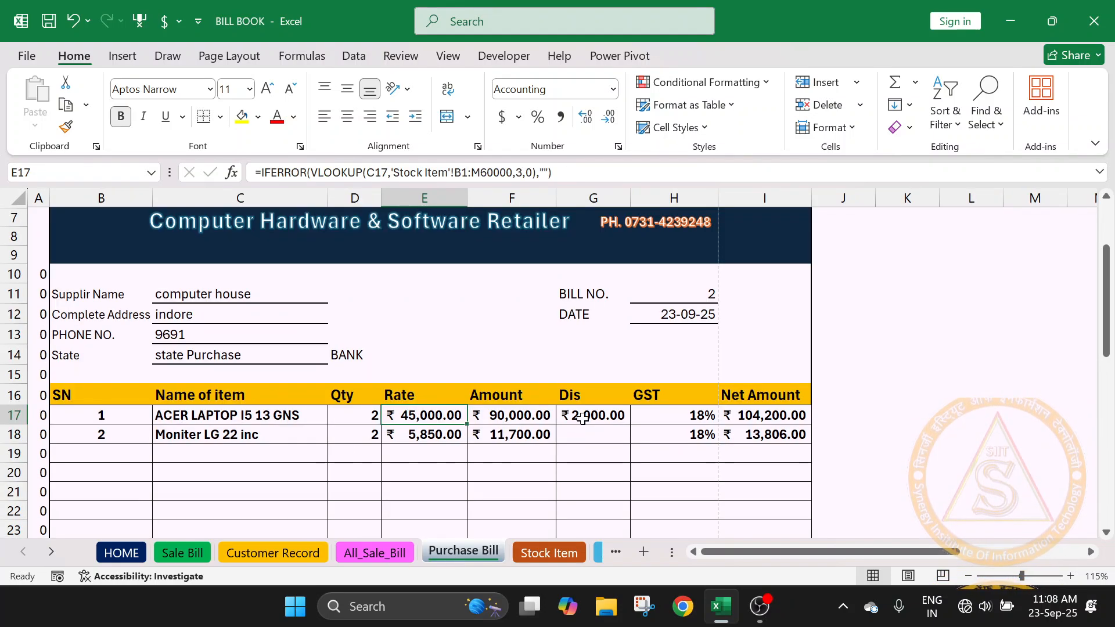
- View the Stock Item sheet, glance at the All_Purchase_Bill sheet and return to Stock Item
{"action": "left_click", "coordinate": [562, 551]}
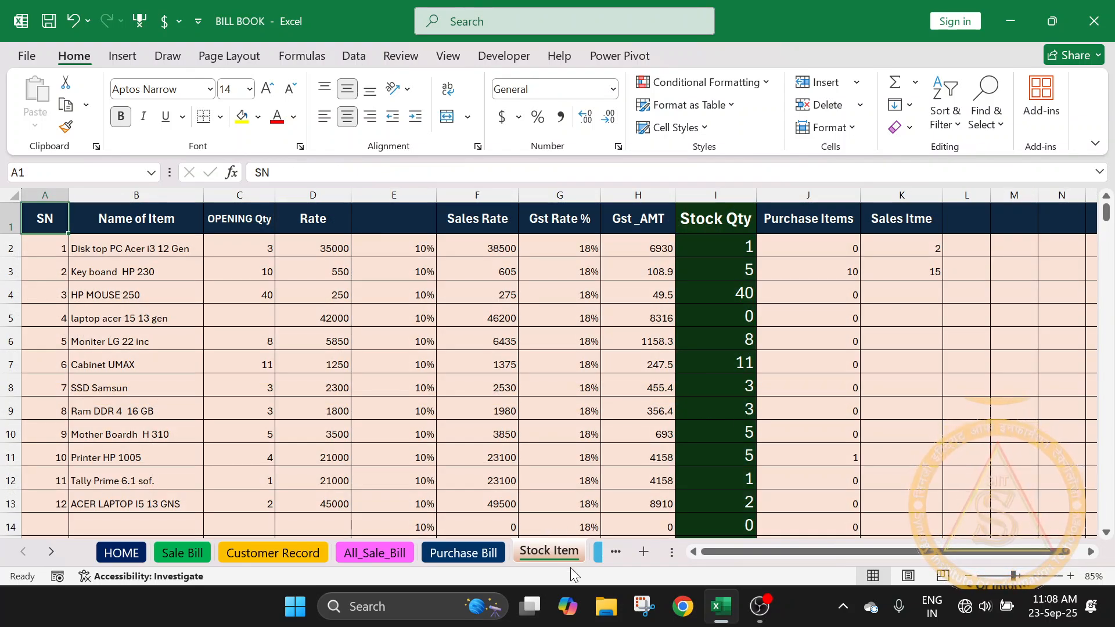
{"action": "left_click", "coordinate": [613, 553]}
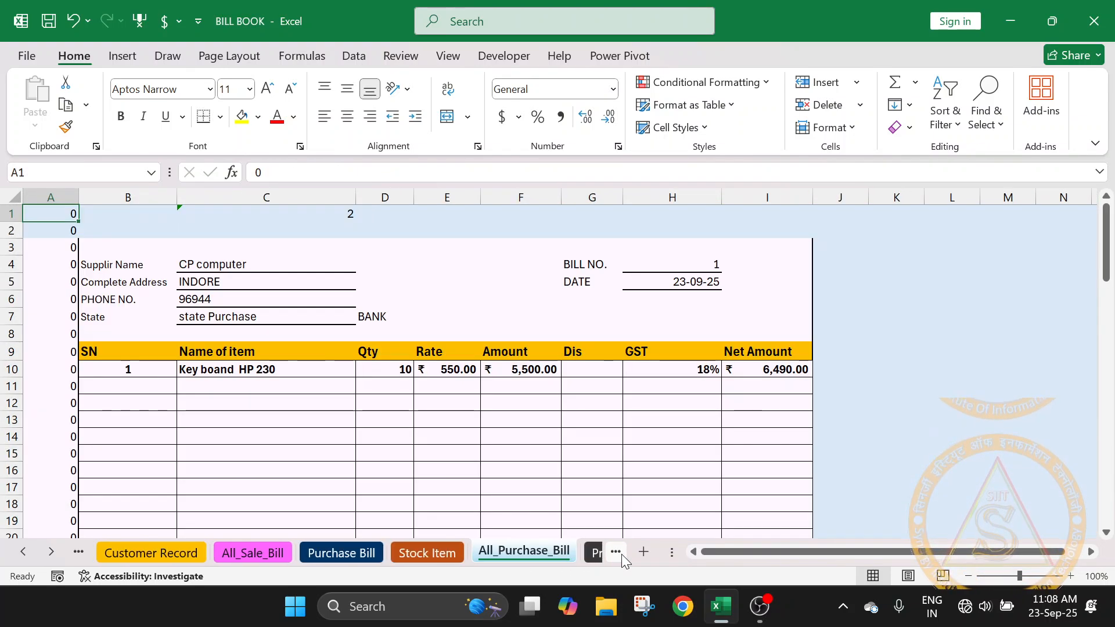
{"action": "left_click", "coordinate": [427, 551]}
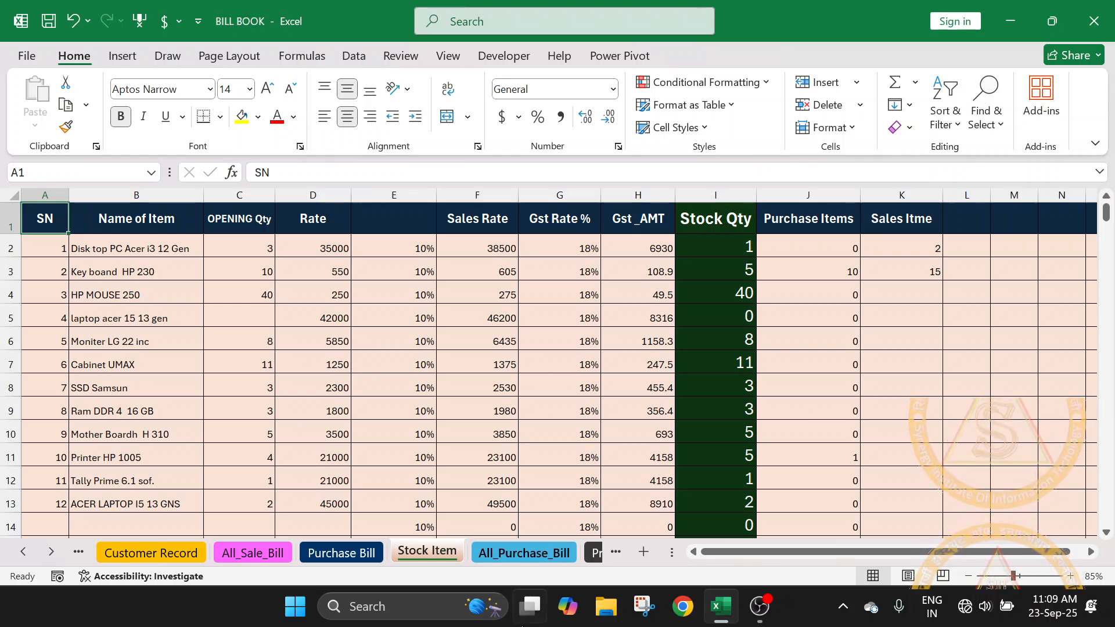
- Examine the All_Purchase_Bill sheet from the supplier details to the total row and summary, and open the Profit&Loss sheet
{"action": "left_click", "coordinate": [523, 555]}
{"action": "scroll", "coordinate": [347, 418], "scroll_direction": "down", "scroll_amount": 20}
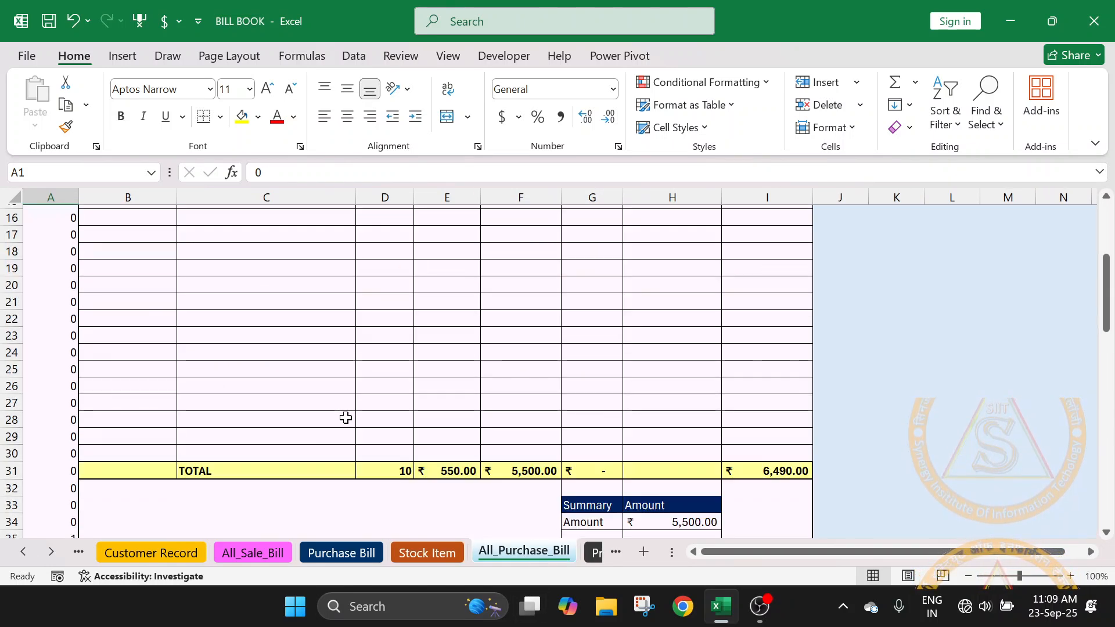
{"action": "scroll", "coordinate": [346, 418], "scroll_direction": "up", "scroll_amount": 20}
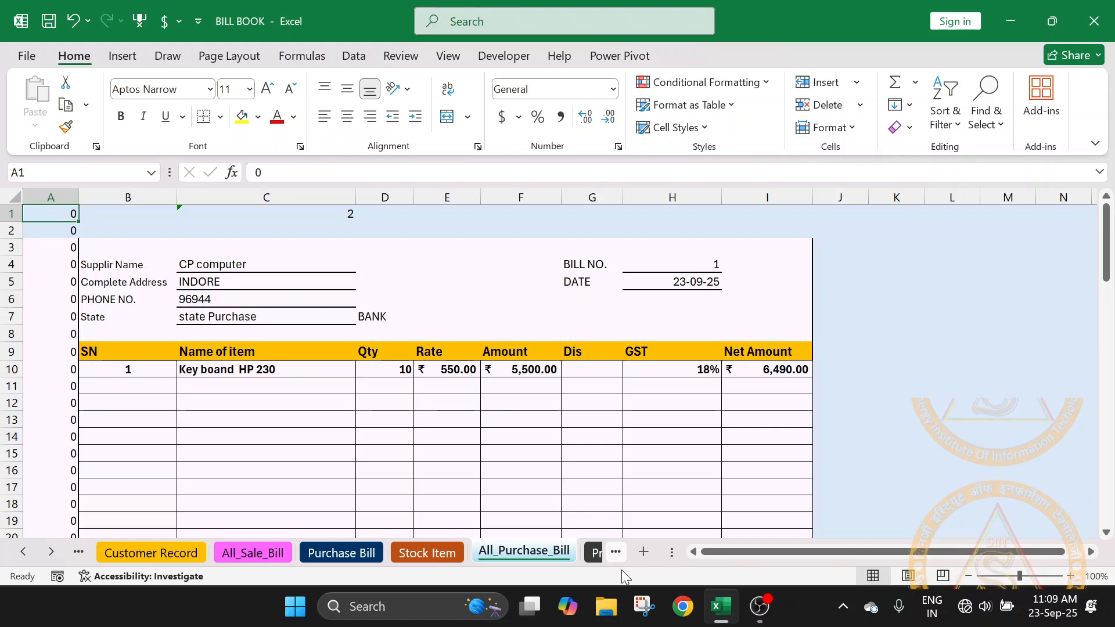
{"action": "left_click", "coordinate": [593, 552]}
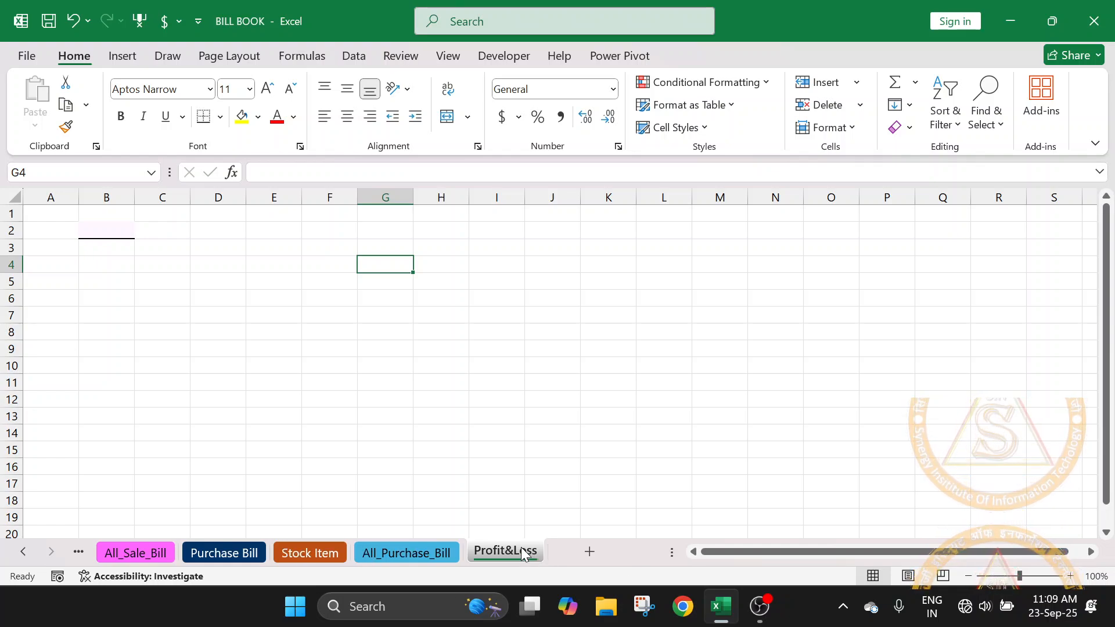
- Go back through the Stock Item sheet to HOME and review its banner and shape buttons
{"action": "left_click", "coordinate": [322, 552]}
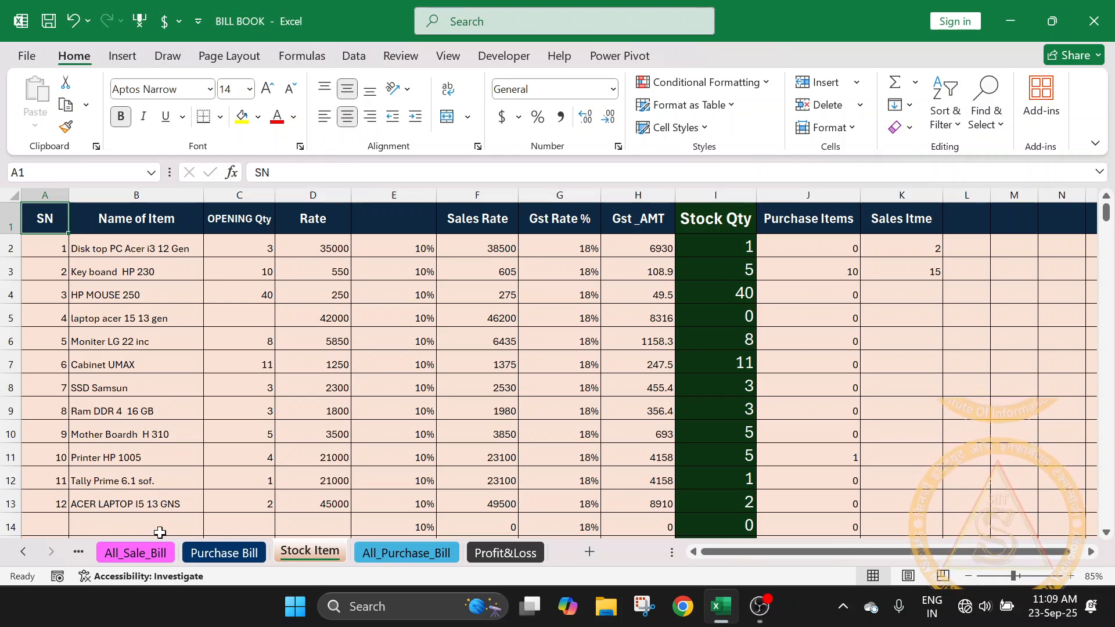
{"action": "left_click", "coordinate": [19, 553]}
{"action": "left_click", "coordinate": [20, 553]}
{"action": "left_click", "coordinate": [20, 553]}
{"action": "left_click", "coordinate": [19, 553]}
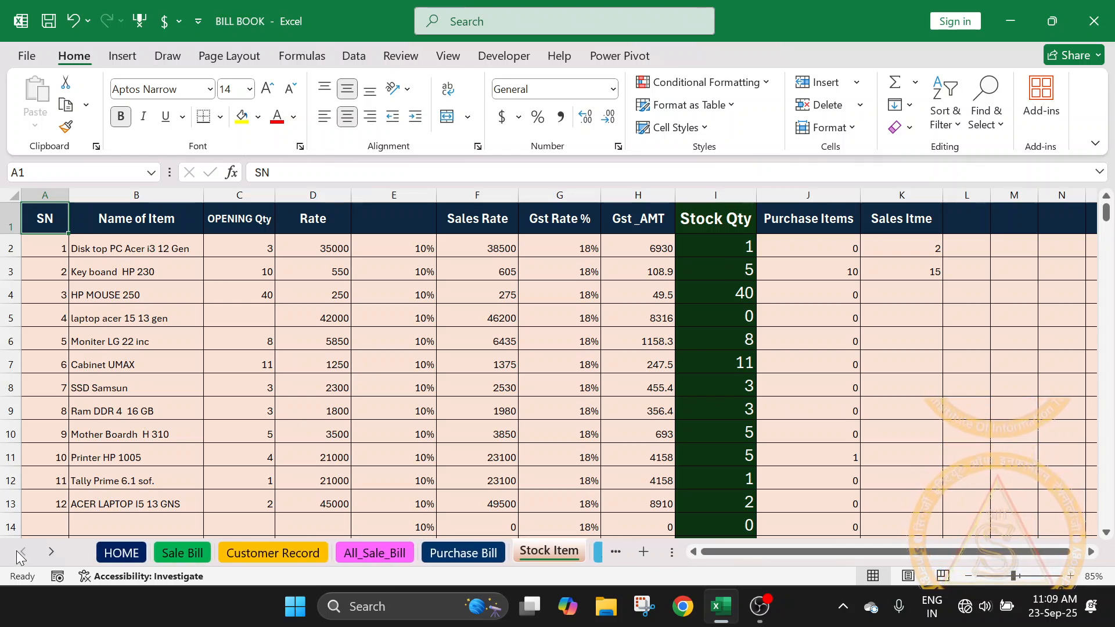
{"action": "left_click", "coordinate": [120, 554]}
{"action": "scroll", "coordinate": [680, 401], "scroll_direction": "up", "scroll_amount": 1}
{"action": "scroll", "coordinate": [689, 416], "scroll_direction": "up", "scroll_amount": 1}
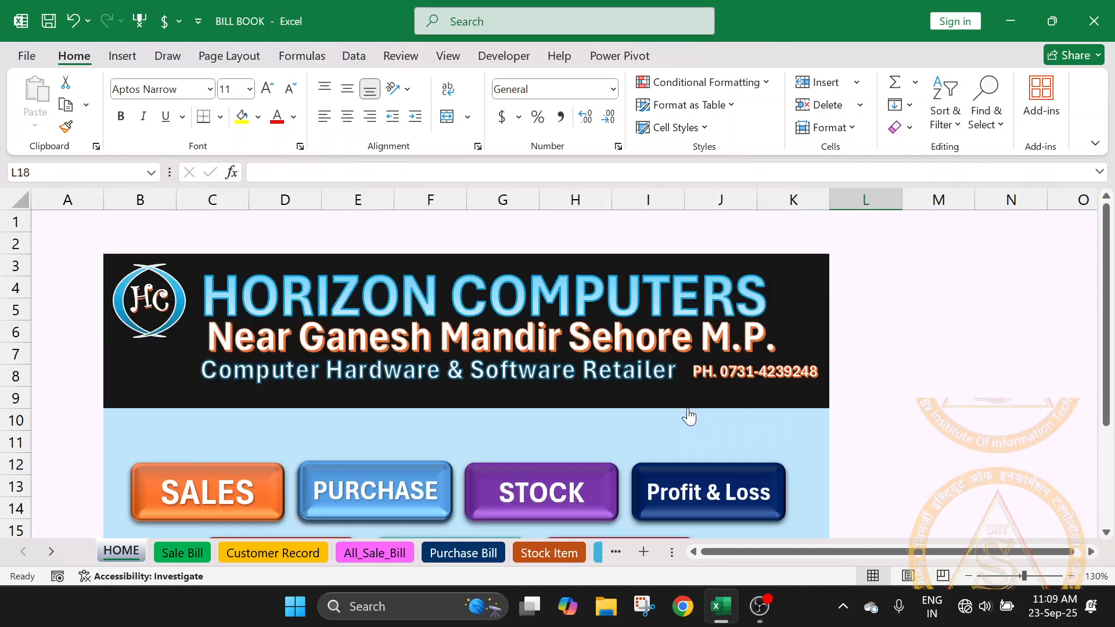
{"action": "scroll", "coordinate": [688, 416], "scroll_direction": "down", "scroll_amount": 2}
{"action": "left_click", "coordinate": [906, 441]}
{"action": "scroll", "coordinate": [824, 429], "scroll_direction": "up", "scroll_amount": 1}
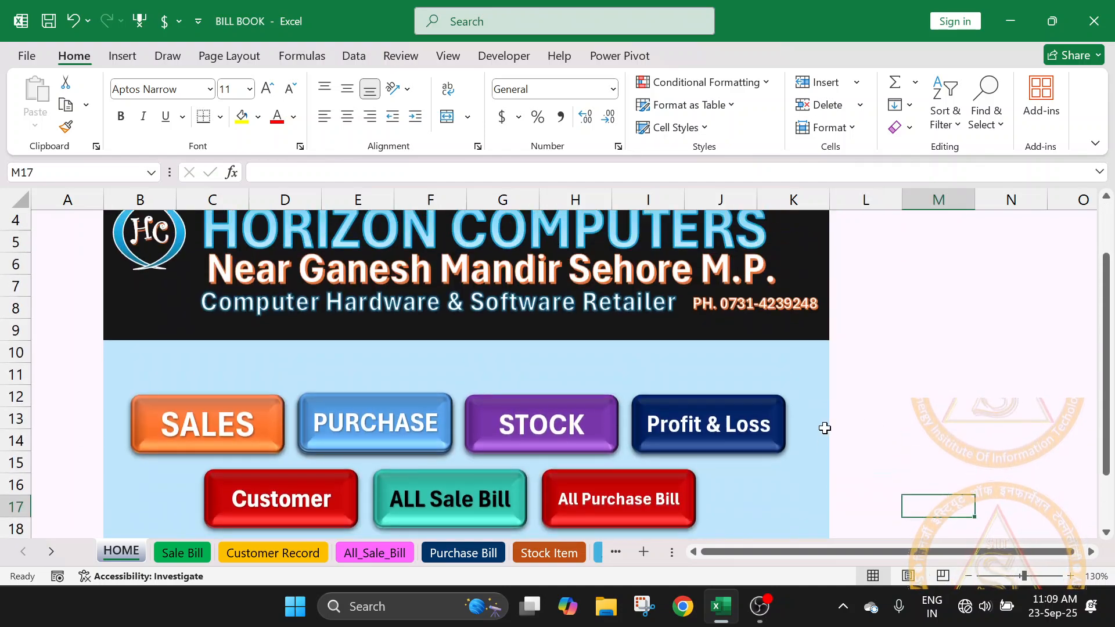
{"action": "scroll", "coordinate": [475, 363], "scroll_direction": "up", "scroll_amount": 1}
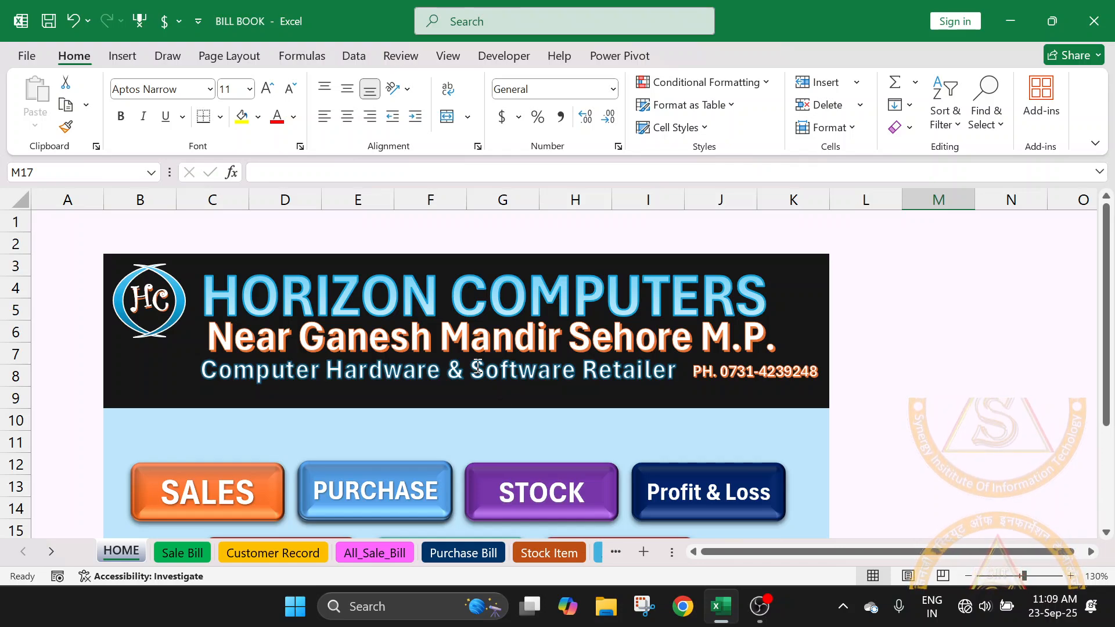
- Open the Stock Item sheet and examine its item list from the header row to the last filled item
{"action": "left_click", "coordinate": [546, 553]}
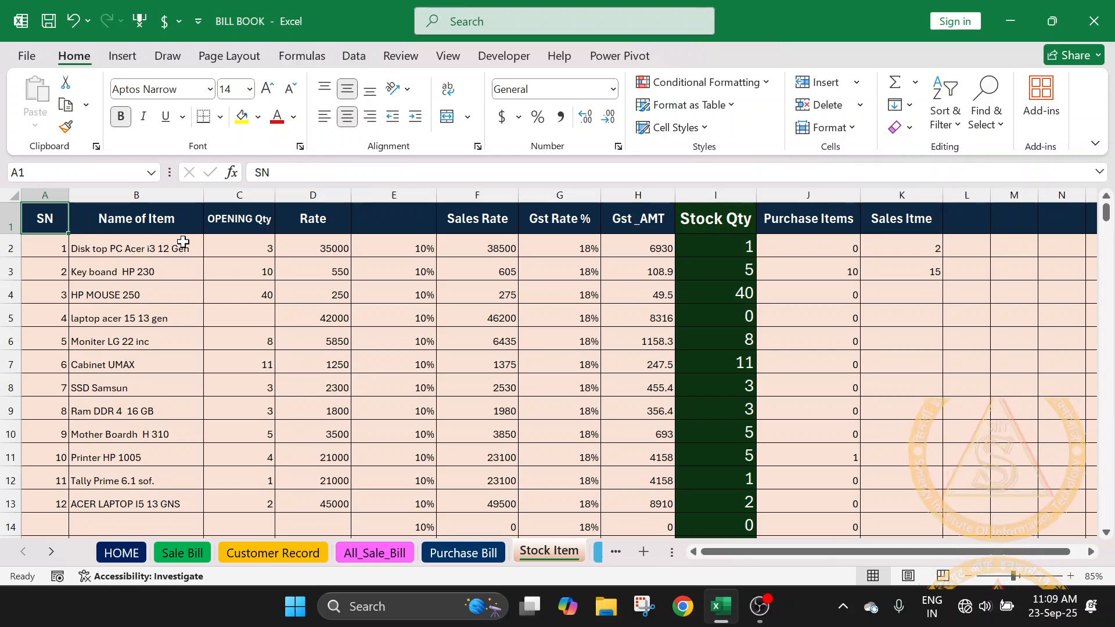
{"action": "scroll", "coordinate": [175, 271], "scroll_direction": "down", "scroll_amount": 3}
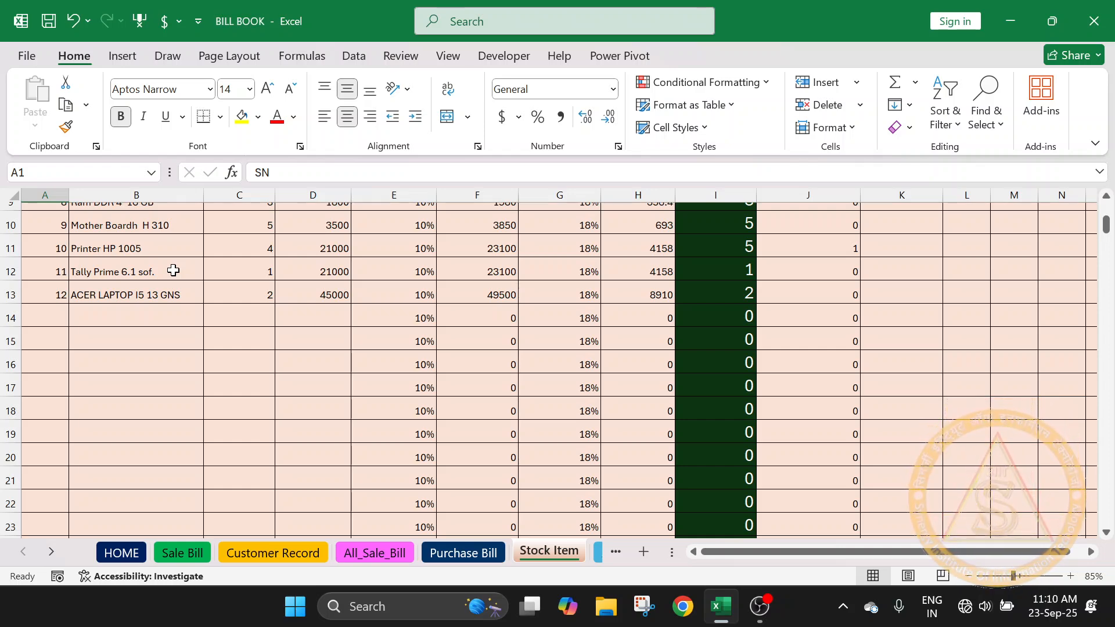
{"action": "scroll", "coordinate": [174, 271], "scroll_direction": "up", "scroll_amount": 3}
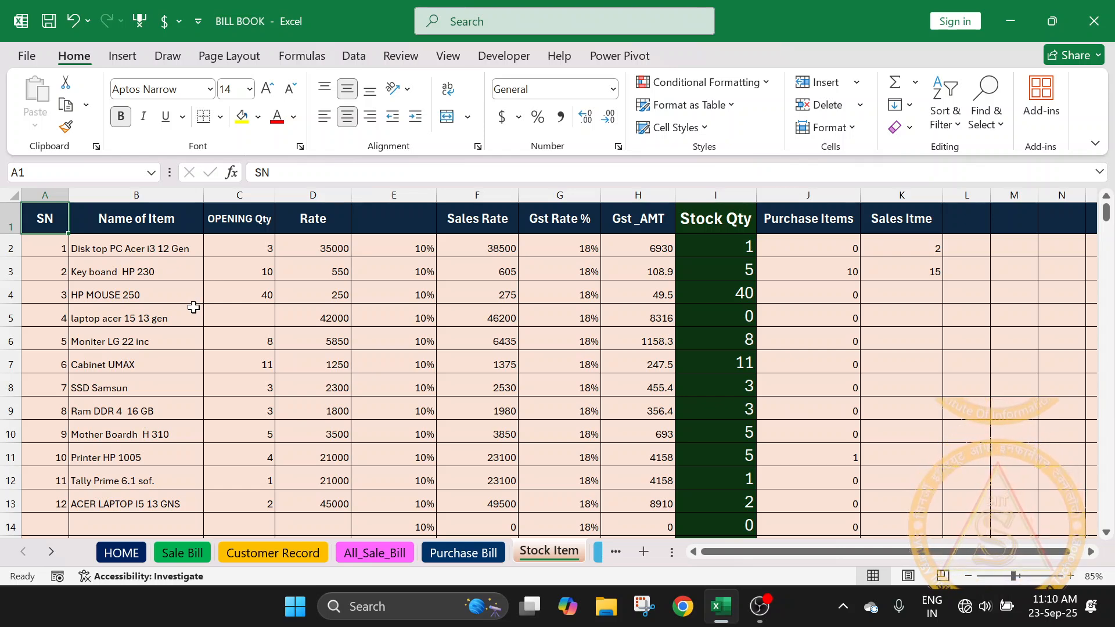
{"action": "scroll", "coordinate": [194, 308], "scroll_direction": "down", "scroll_amount": 1}
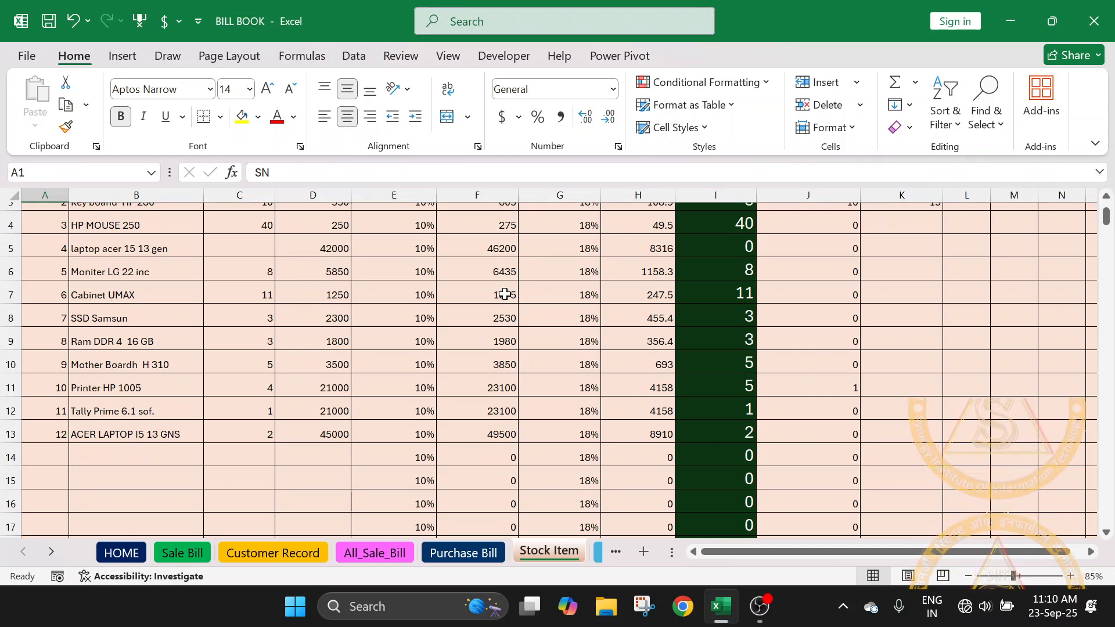
{"action": "scroll", "coordinate": [649, 402], "scroll_direction": "up", "scroll_amount": 1}
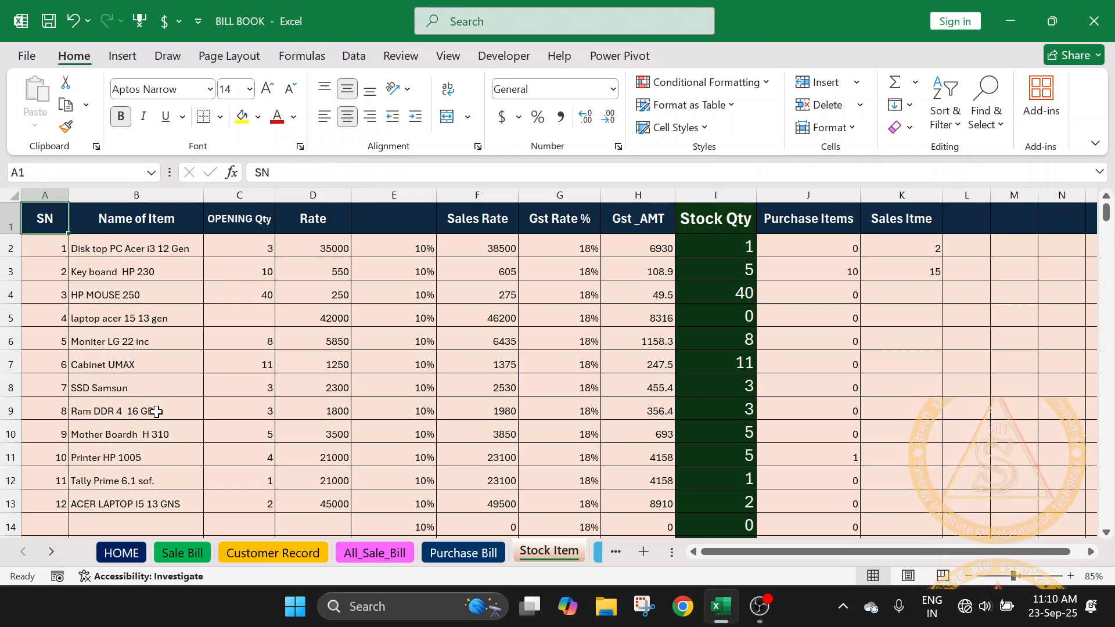
{"action": "scroll", "coordinate": [157, 411], "scroll_direction": "down", "scroll_amount": 1}
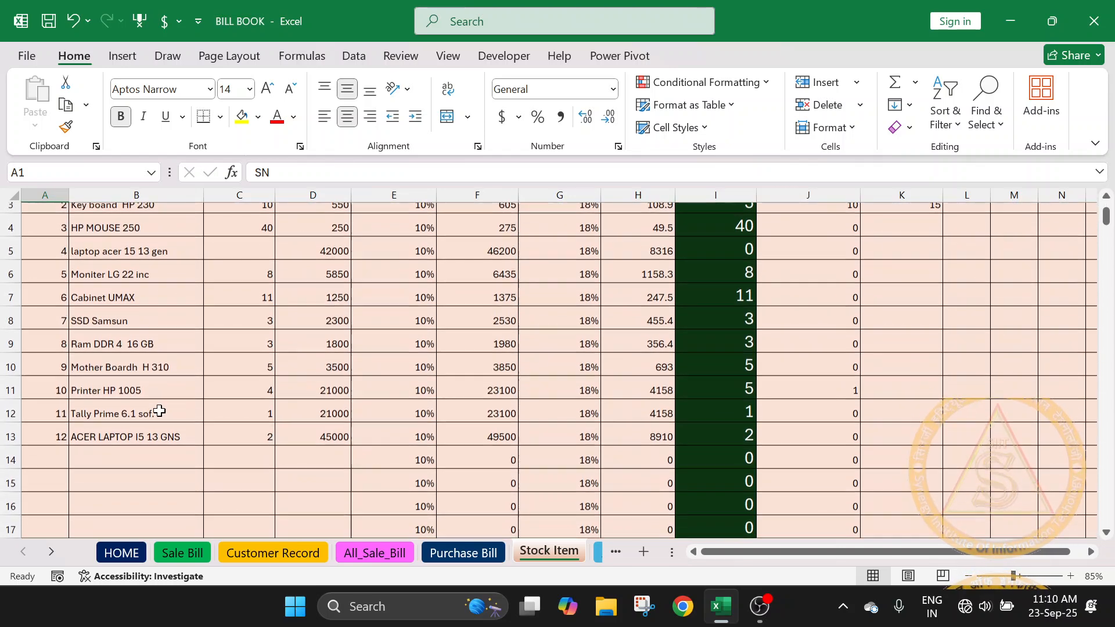
- Select B14 below the last stock item, look through the blank prepared rows past row 150 and return to the first row
{"action": "left_click", "coordinate": [139, 450]}
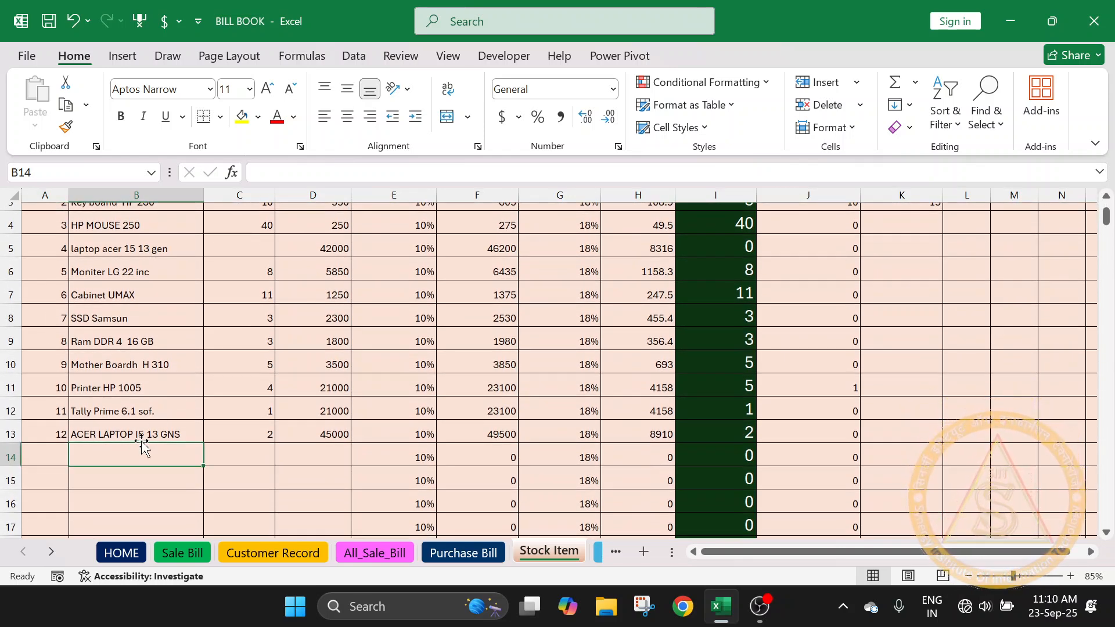
{"action": "scroll", "coordinate": [262, 354], "scroll_direction": "down", "scroll_amount": 8}
{"action": "scroll", "coordinate": [294, 363], "scroll_direction": "down", "scroll_amount": 20}
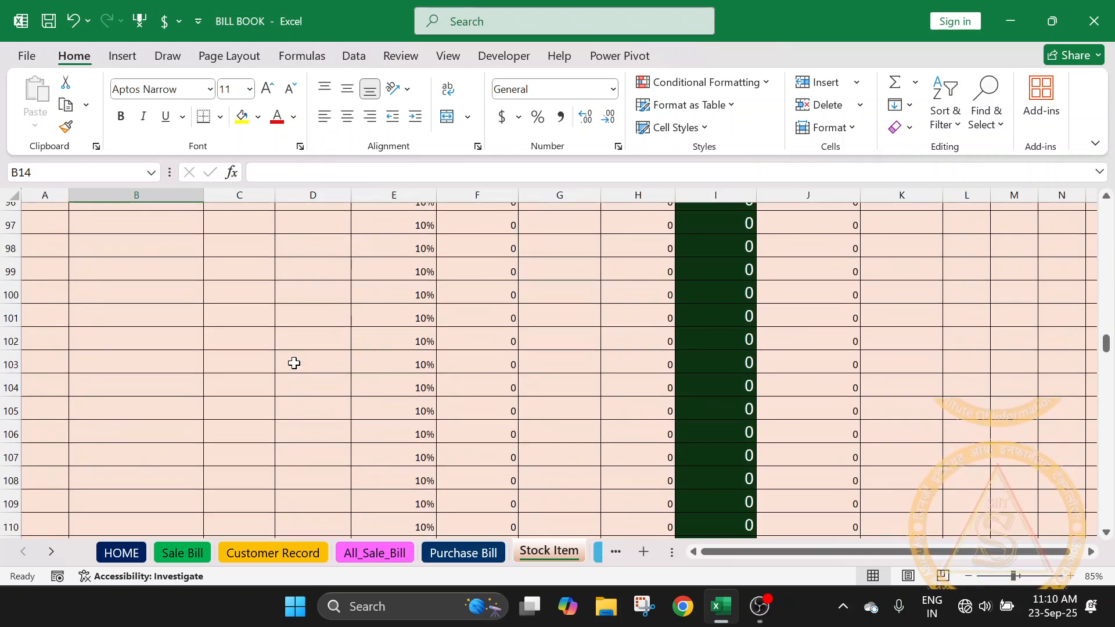
{"action": "scroll", "coordinate": [294, 363], "scroll_direction": "down", "scroll_amount": 14}
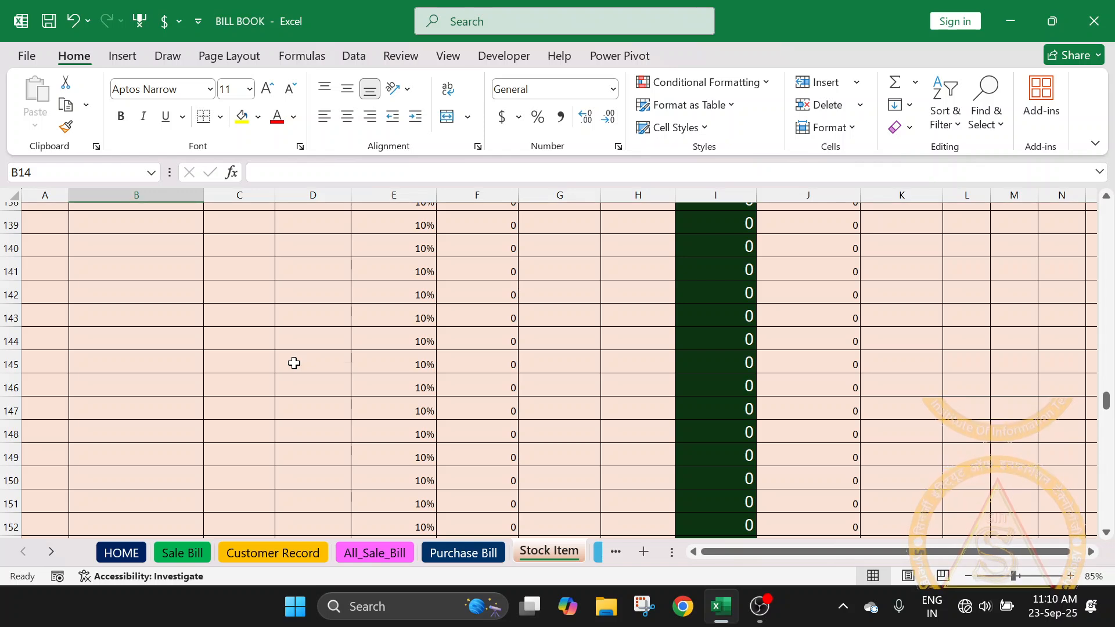
{"action": "scroll", "coordinate": [294, 363], "scroll_direction": "down", "scroll_amount": 4}
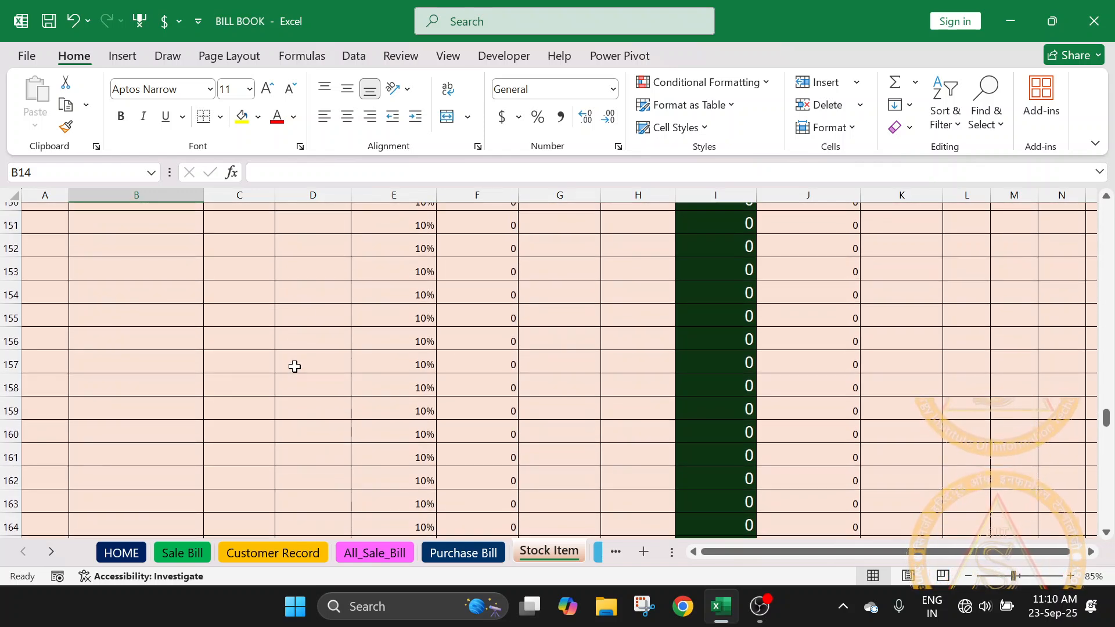
{"action": "scroll", "coordinate": [294, 366], "scroll_direction": "down", "scroll_amount": 1}
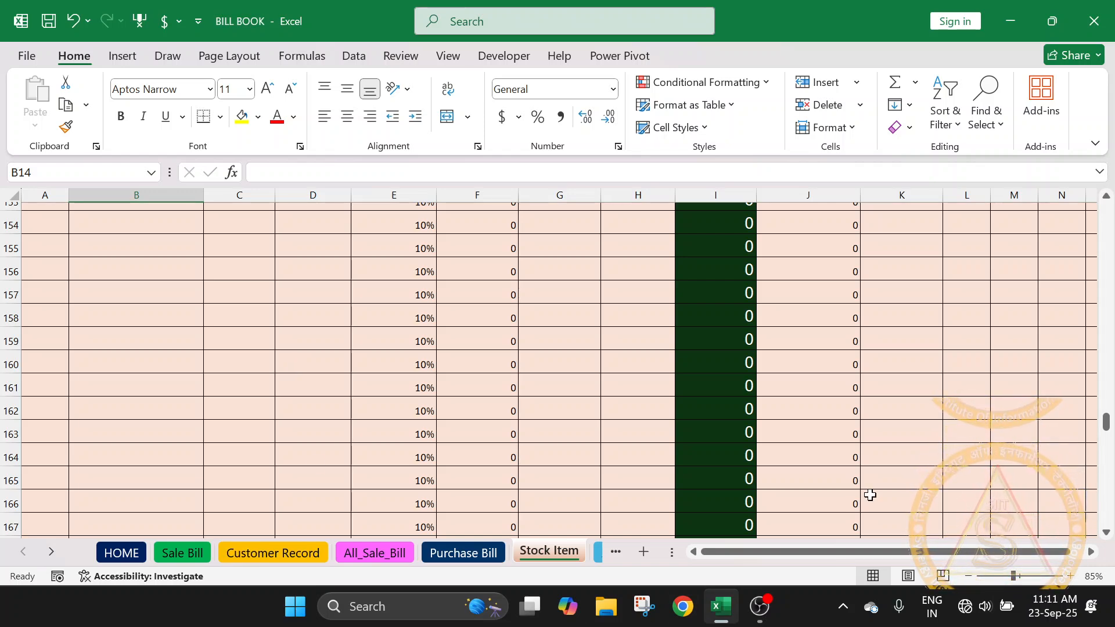
{"action": "left_click_drag", "start_coordinate": [1107, 422], "coordinate": [1107, 212]}
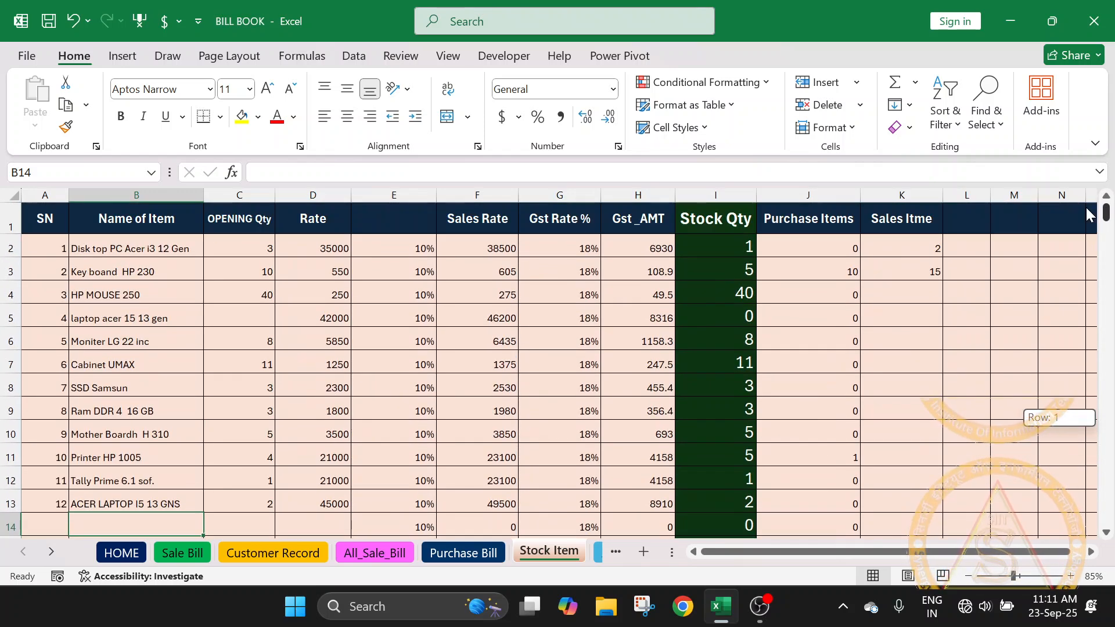
- Highlight the stock item names in B2:B13 and the entire Stock Item sheet, and clear the selection
{"action": "scroll", "coordinate": [210, 328], "scroll_direction": "down", "scroll_amount": 4}
{"action": "scroll", "coordinate": [210, 328], "scroll_direction": "up", "scroll_amount": 3}
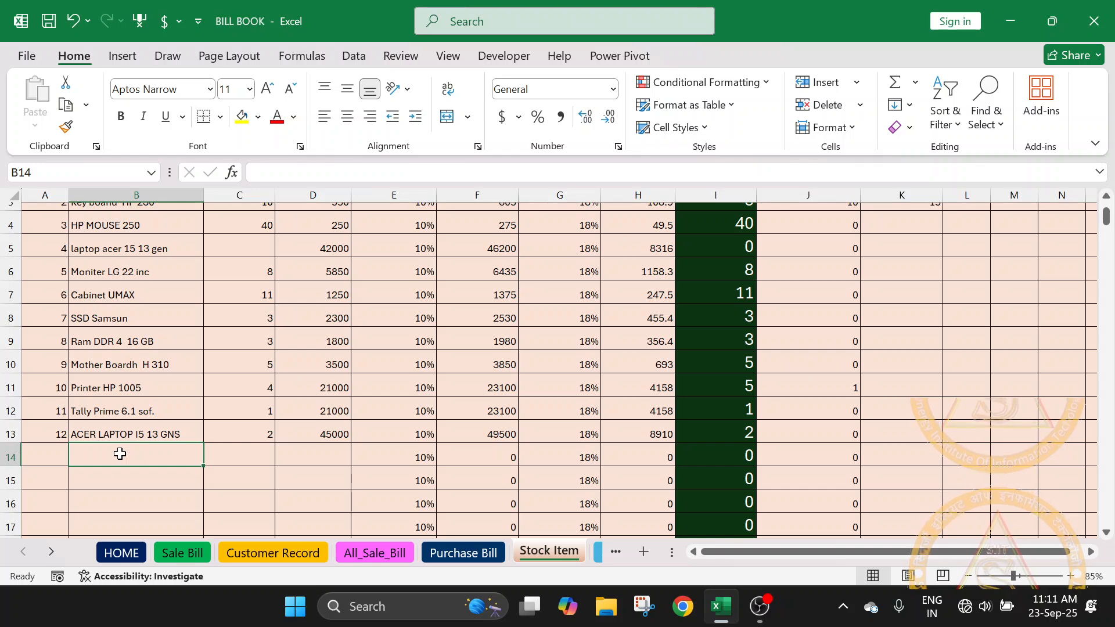
{"action": "scroll", "coordinate": [138, 423], "scroll_direction": "up", "scroll_amount": 1}
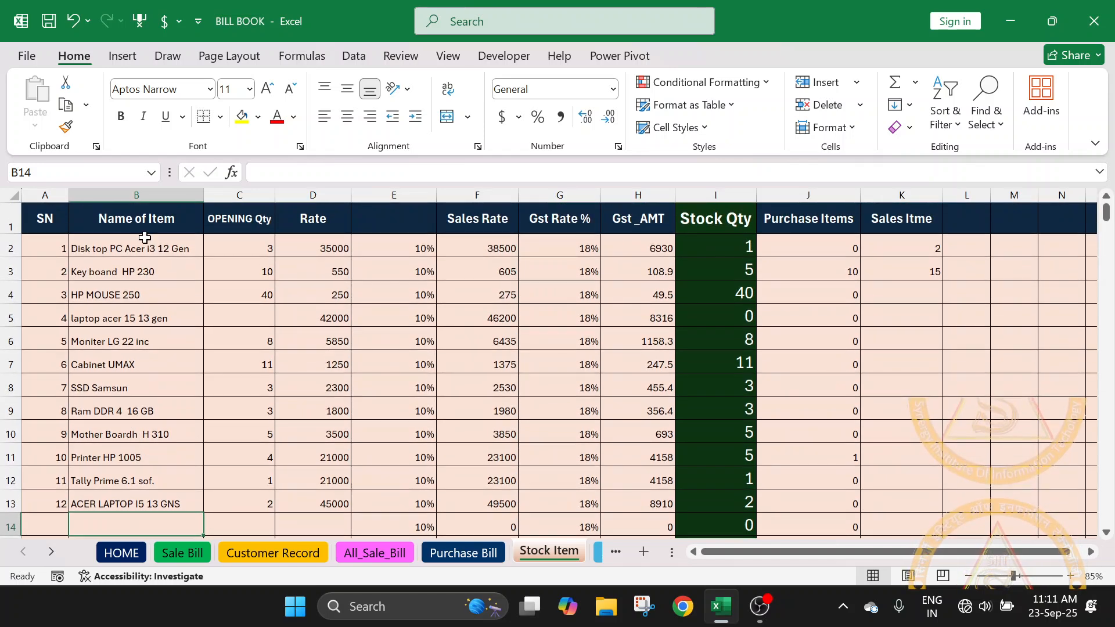
{"action": "left_click", "coordinate": [57, 504]}
{"action": "left_click_drag", "start_coordinate": [122, 244], "coordinate": [127, 505]}
{"action": "scroll", "coordinate": [125, 465], "scroll_direction": "down", "scroll_amount": 1}
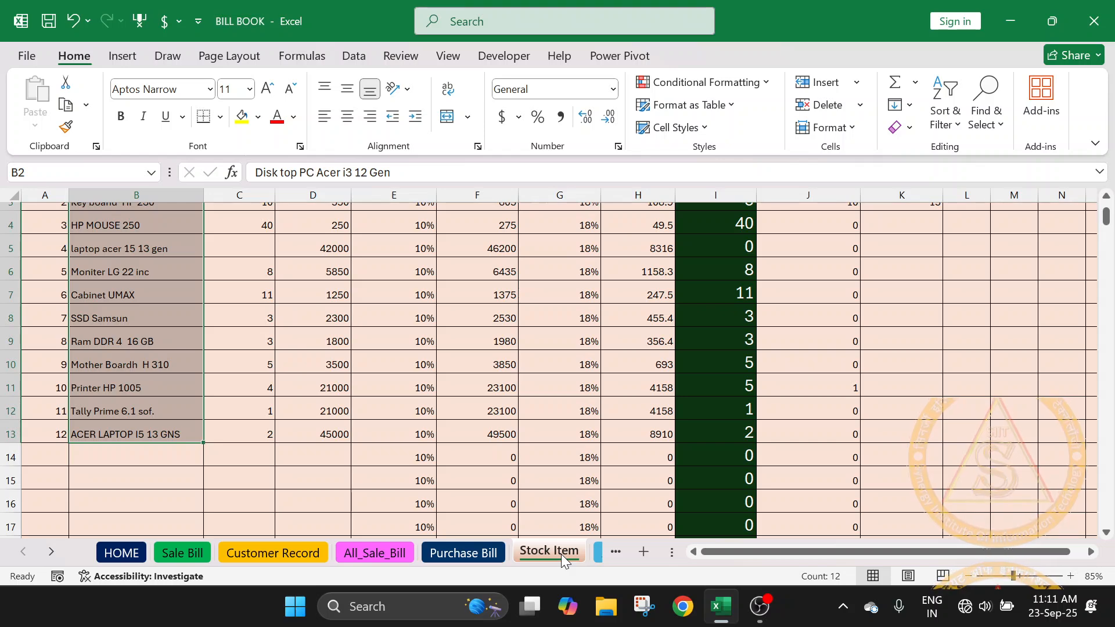
{"action": "scroll", "coordinate": [525, 514], "scroll_direction": "up", "scroll_amount": 2}
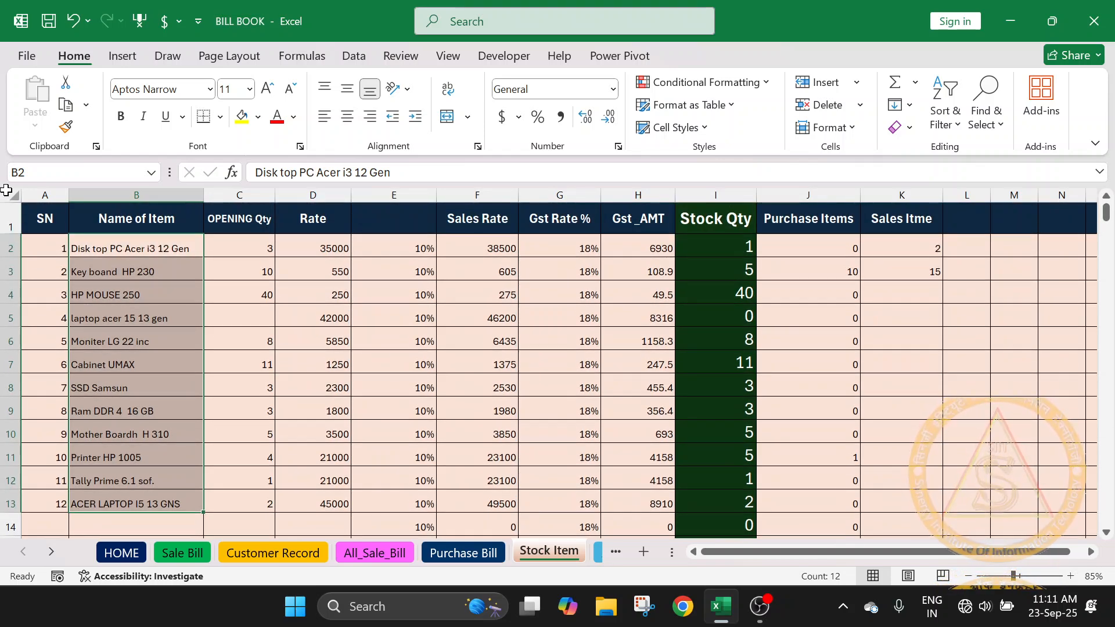
{"action": "left_click", "coordinate": [7, 190]}
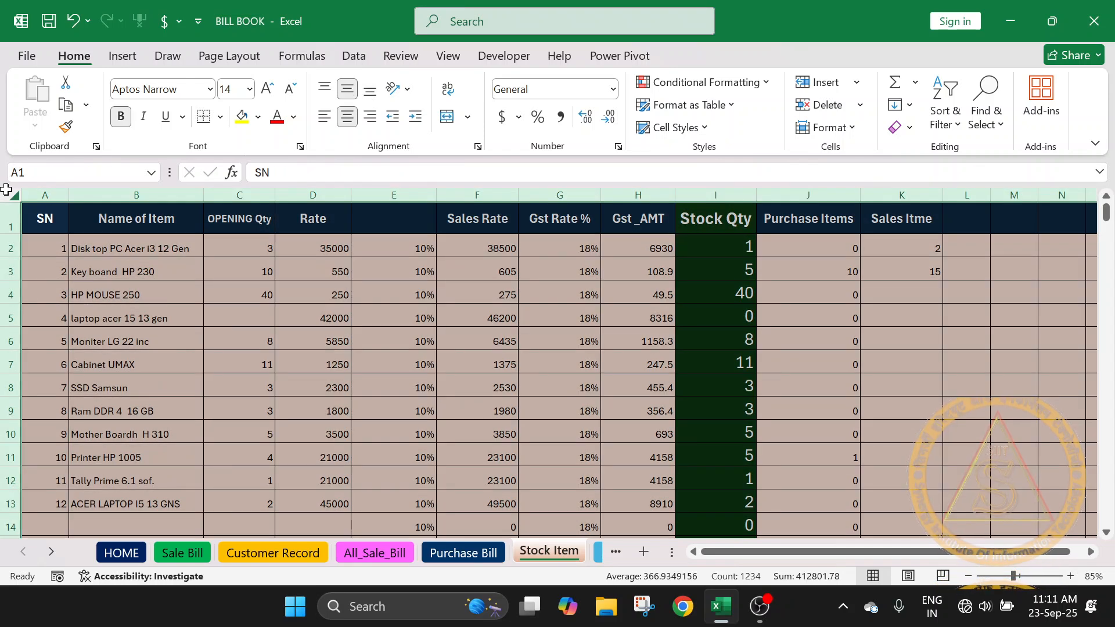
{"action": "left_click", "coordinate": [1094, 389]}
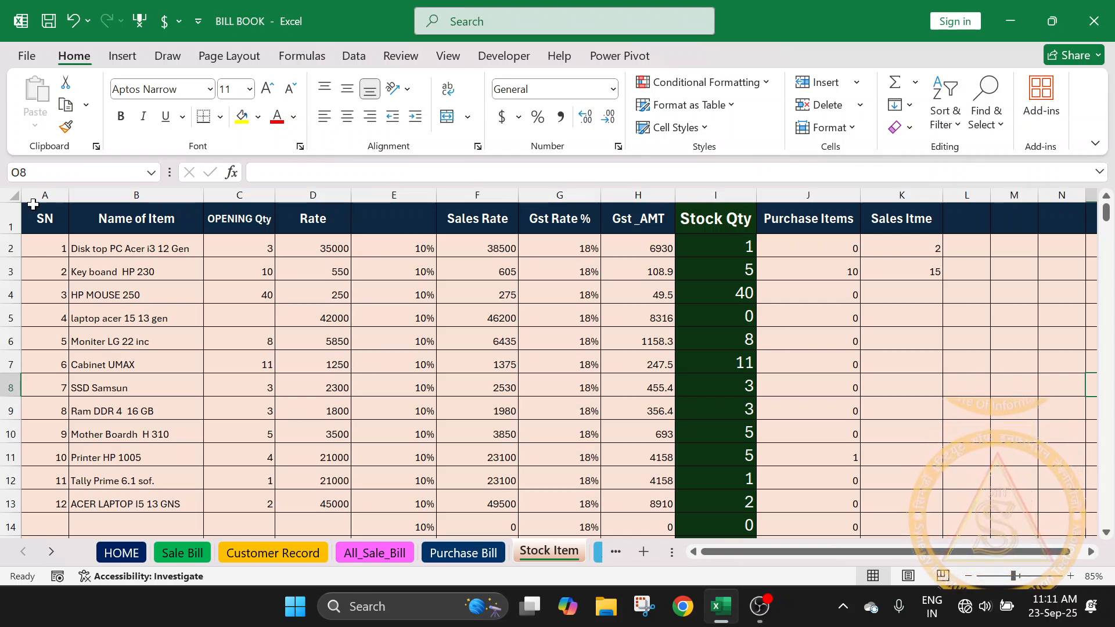
- Highlight the Stock Item header row from SN to Sales Itme and inspect the Name of Item and OPENING Qty headings
{"action": "left_click_drag", "start_coordinate": [32, 219], "coordinate": [880, 224]}
{"action": "left_click", "coordinate": [452, 314]}
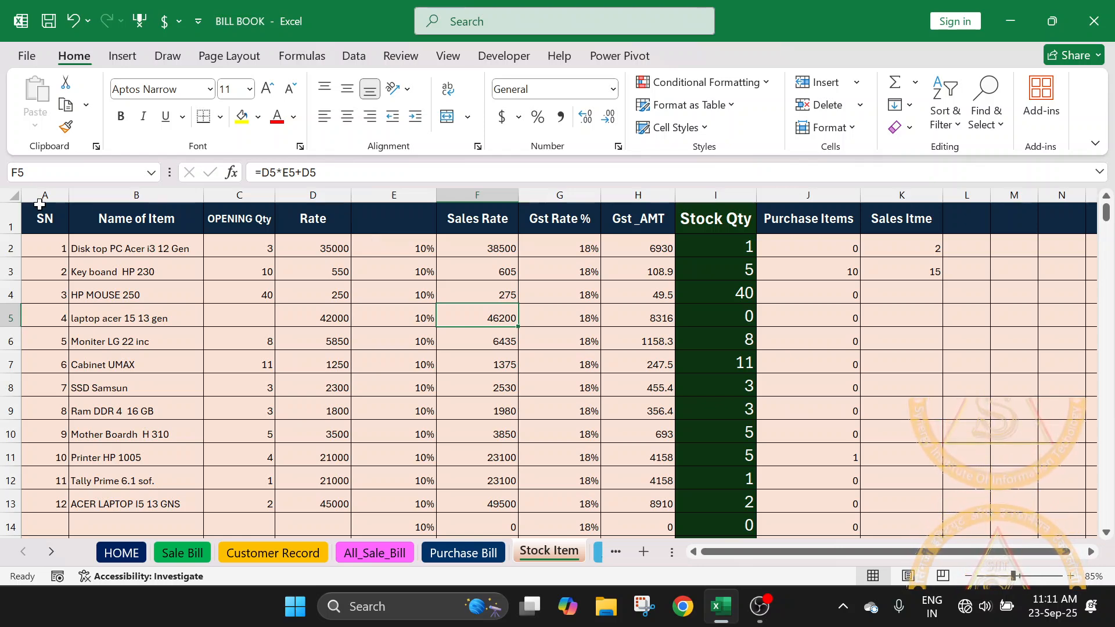
{"action": "left_click", "coordinate": [138, 219]}
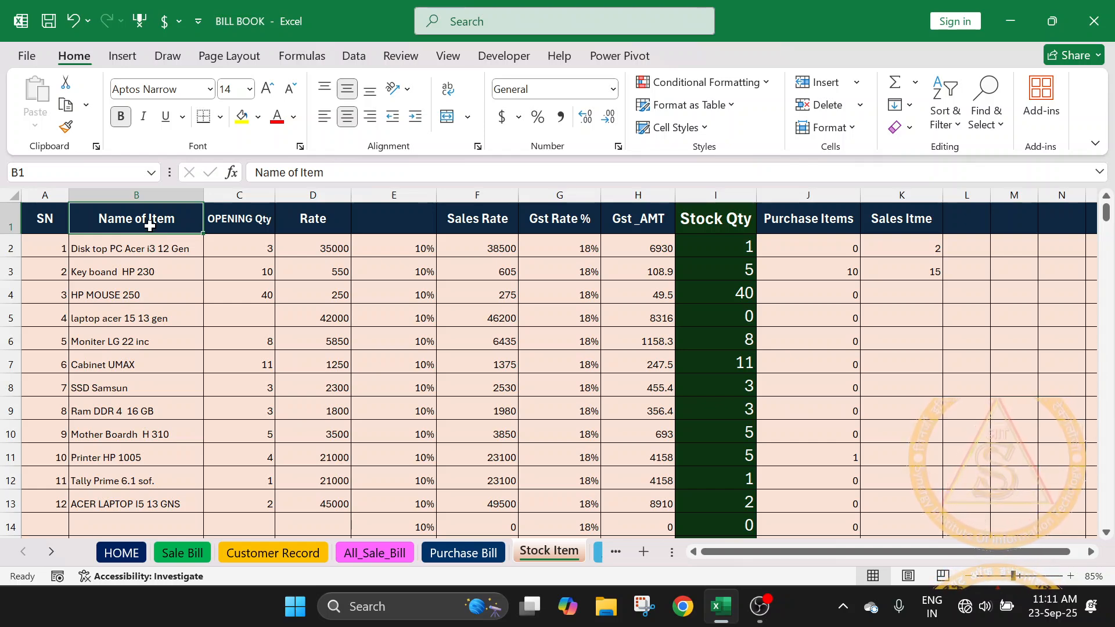
{"action": "left_click", "coordinate": [230, 224]}
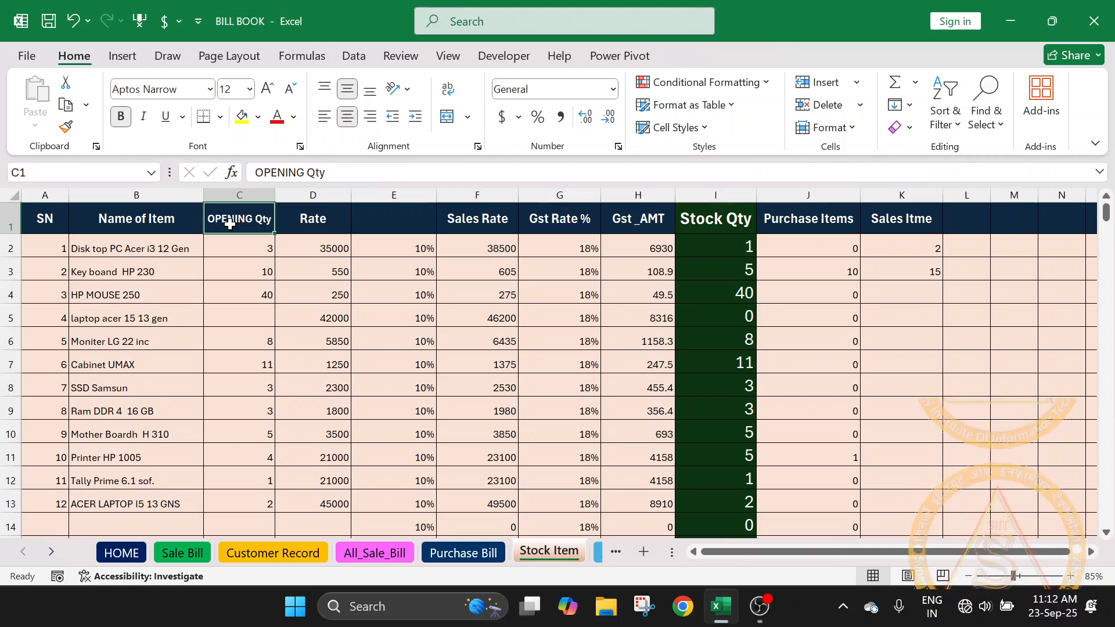
- Inspect the item names and opening quantities of the first three stock items in B2:C4
{"action": "left_click", "coordinate": [114, 239]}
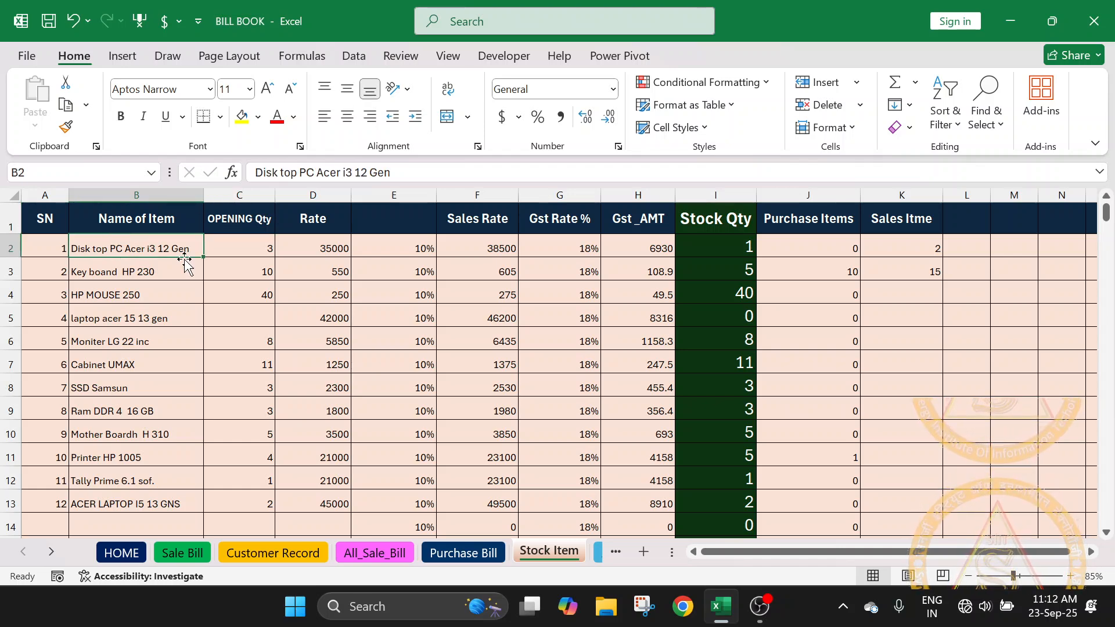
{"action": "left_click", "coordinate": [243, 255]}
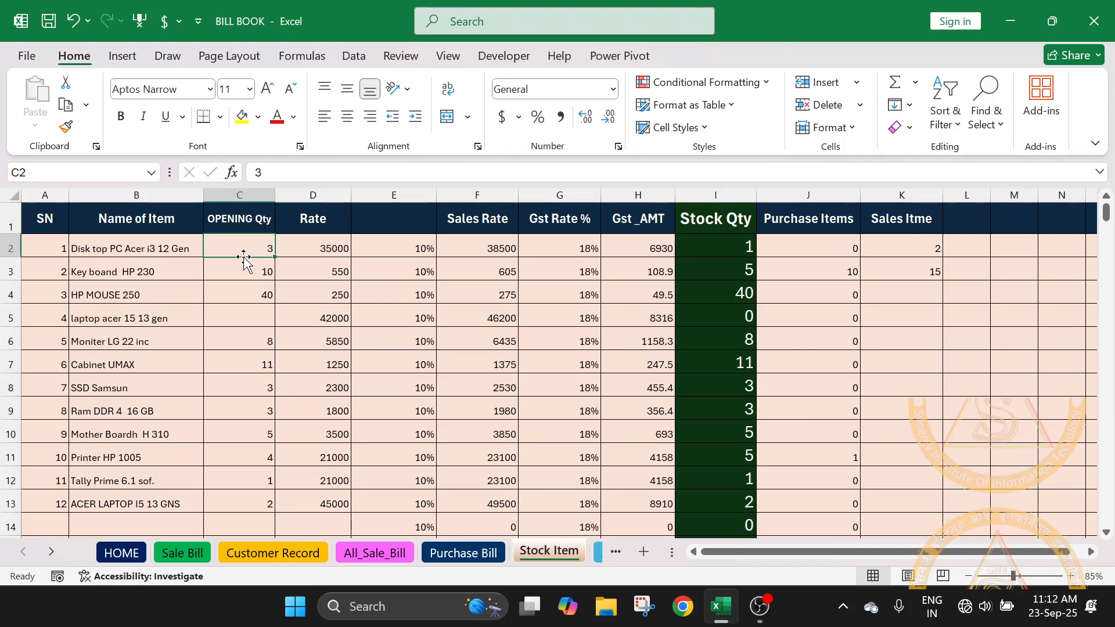
{"action": "left_click", "coordinate": [142, 275]}
{"action": "left_click", "coordinate": [263, 279]}
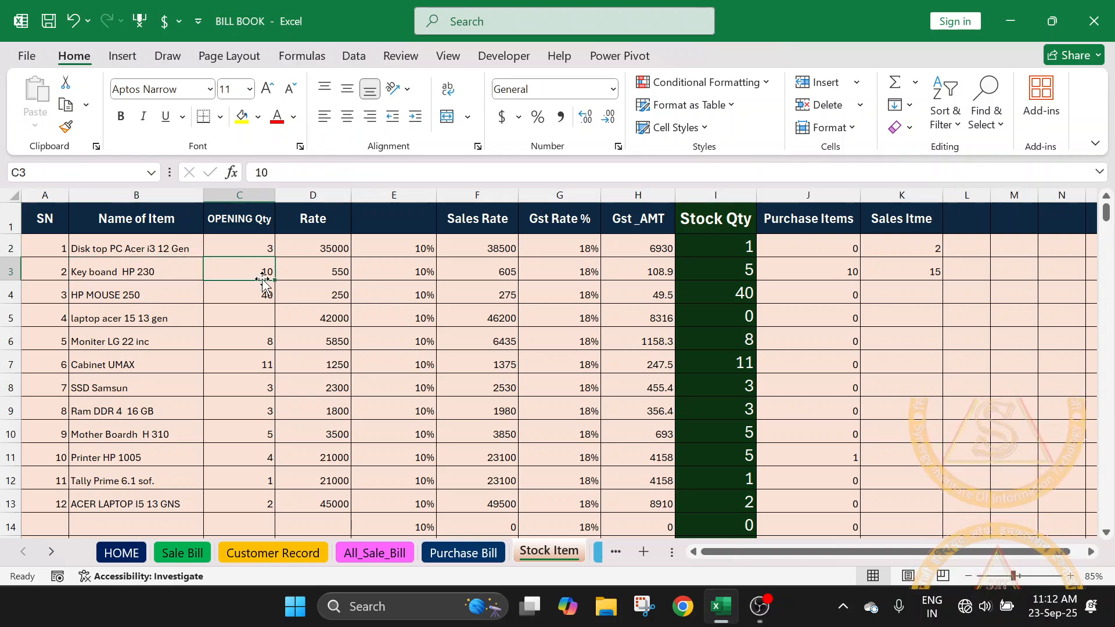
{"action": "left_click", "coordinate": [134, 293]}
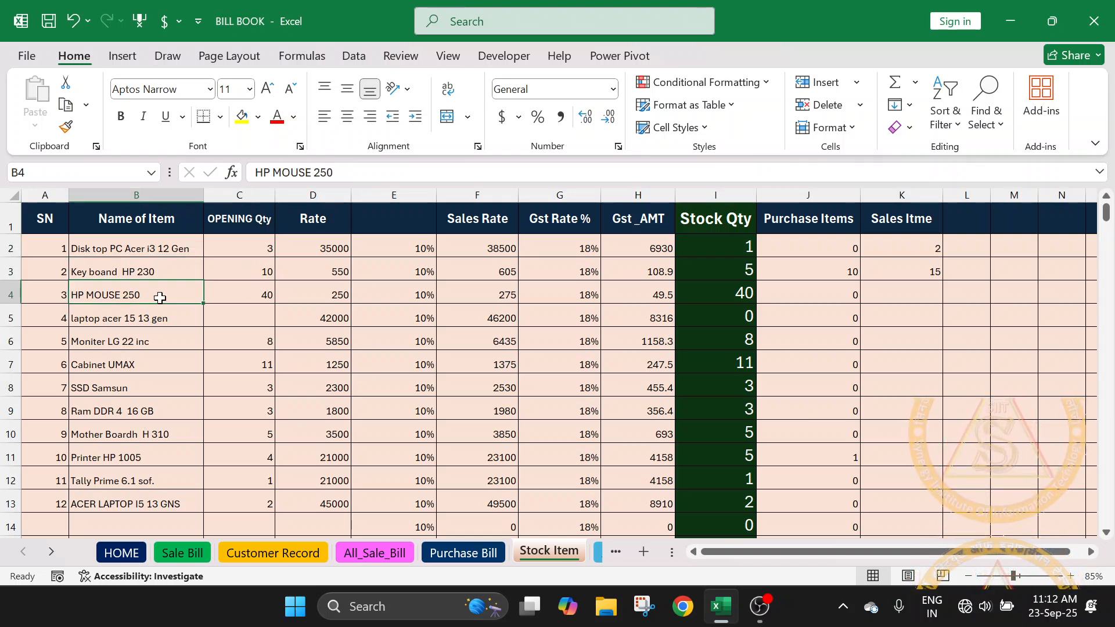
{"action": "left_click", "coordinate": [248, 300]}
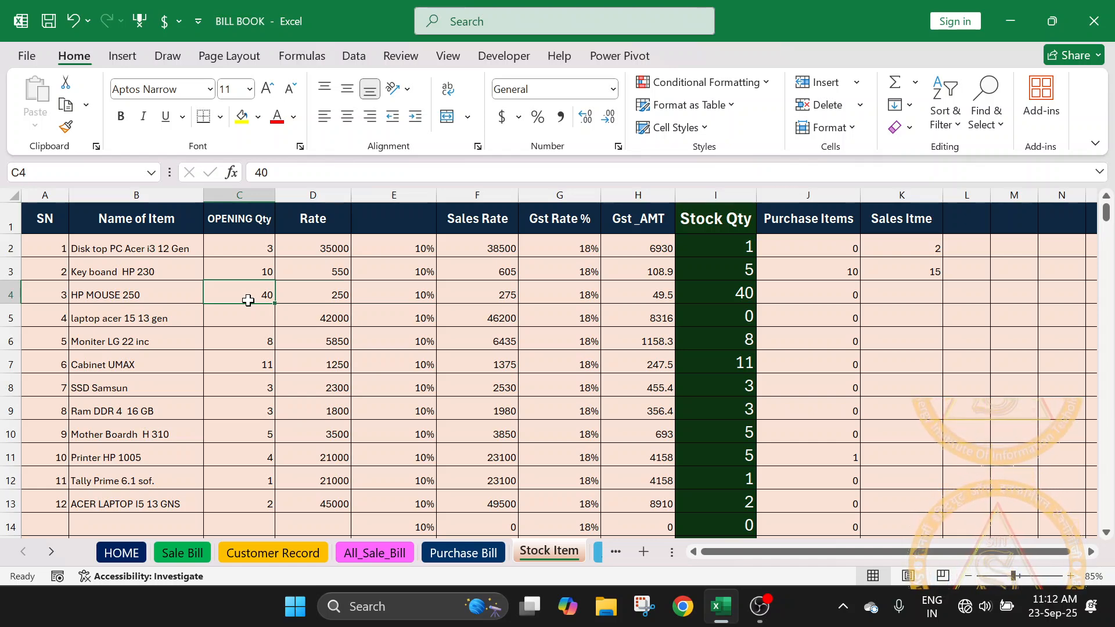
- Enter MOUSE ACER as a new item name in B14, directly below the last stock item
{"action": "scroll", "coordinate": [322, 307], "scroll_direction": "down", "scroll_amount": 2}
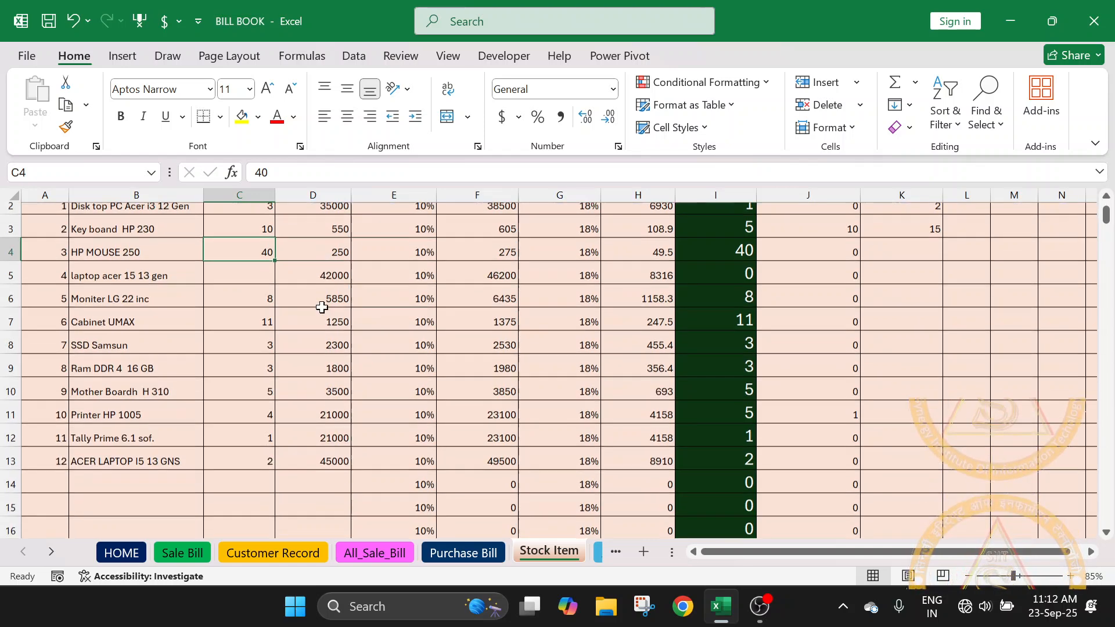
{"action": "left_click", "coordinate": [317, 379]}
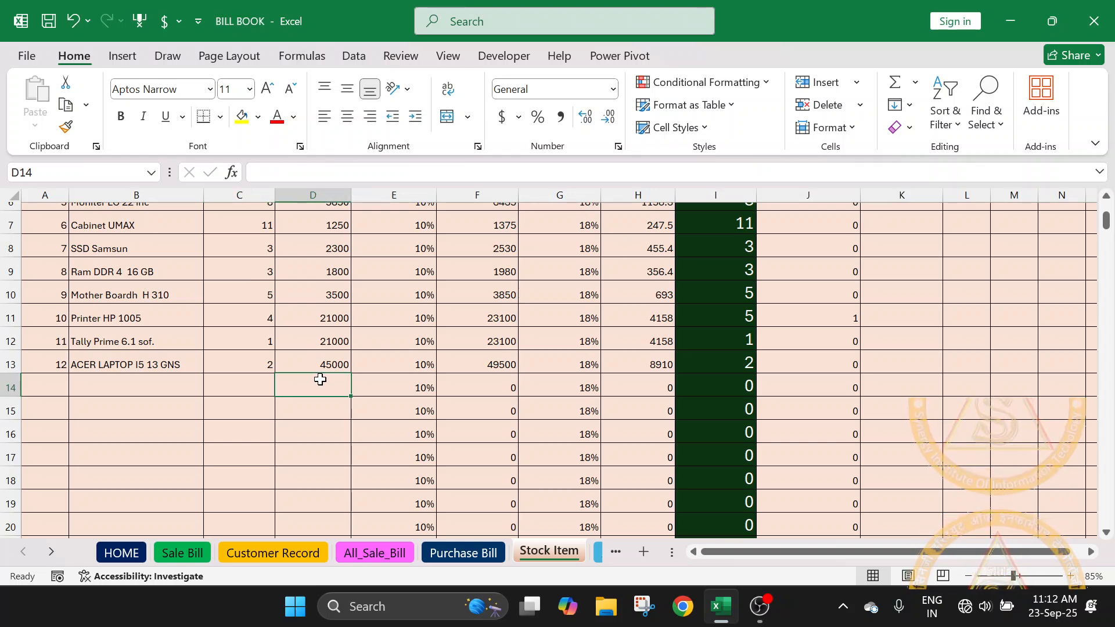
{"action": "scroll", "coordinate": [319, 379], "scroll_direction": "up", "scroll_amount": 2}
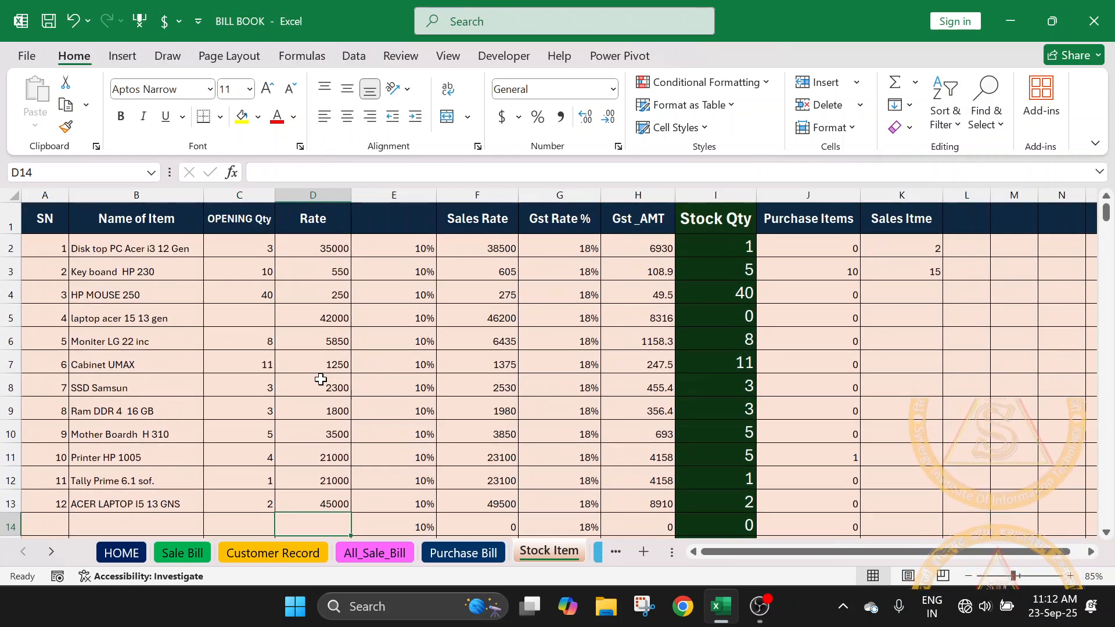
{"action": "scroll", "coordinate": [321, 379], "scroll_direction": "down", "scroll_amount": 3}
{"action": "left_click", "coordinate": [106, 301]}
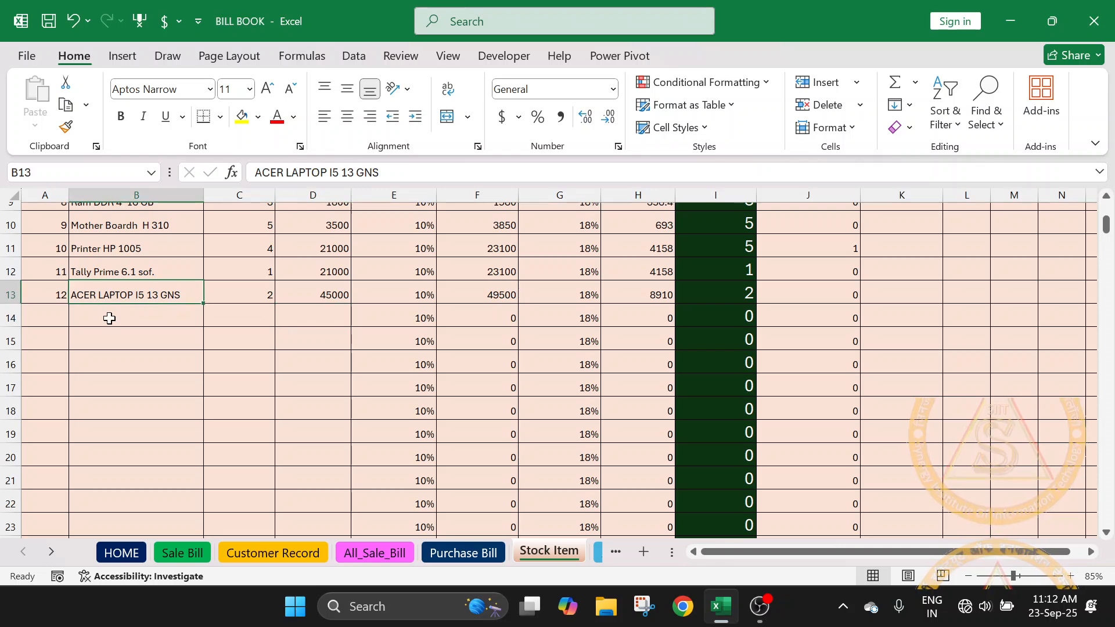
{"action": "left_click", "coordinate": [109, 320]}
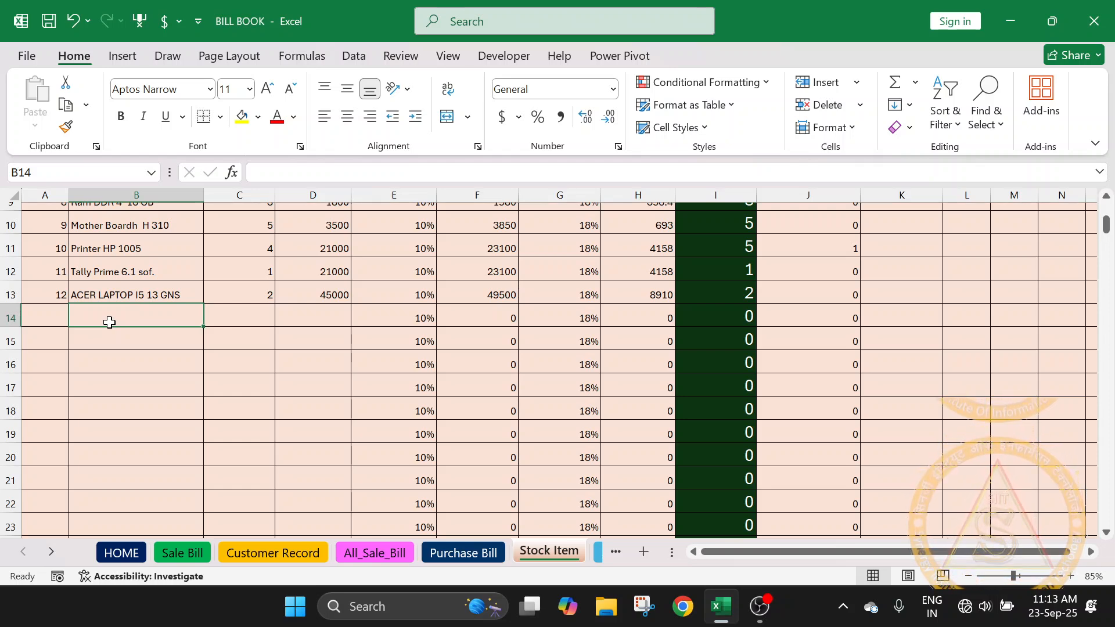
{"action": "type", "text": "mo"}
{"action": "key", "text": "BackSpace"}
{"action": "key", "text": "BackSpace"}
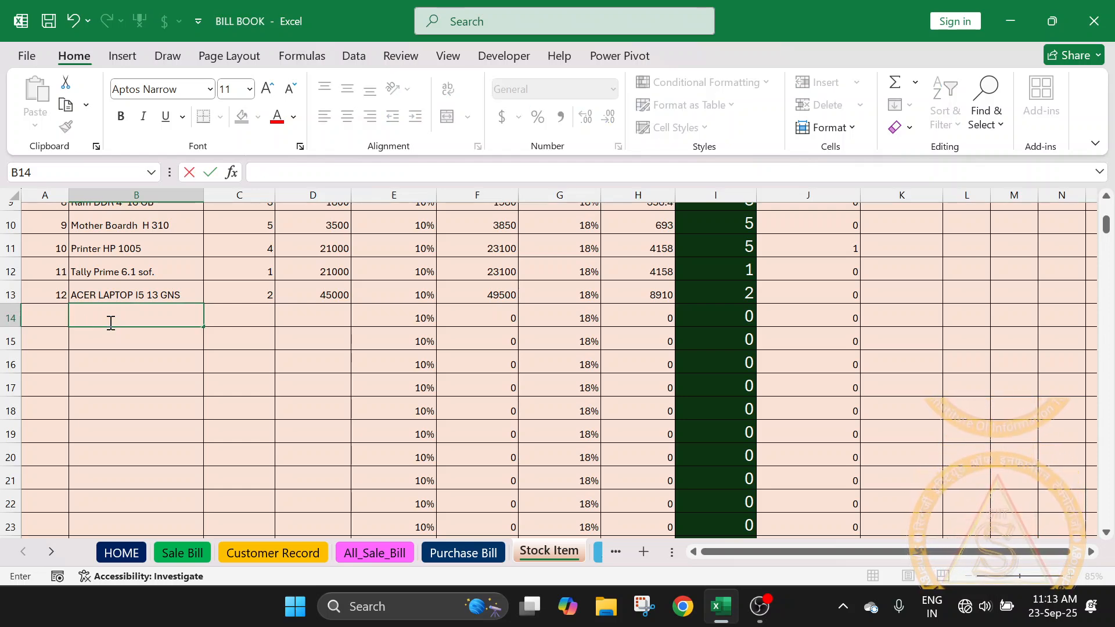
{"action": "type", "text": "MOUSE"}
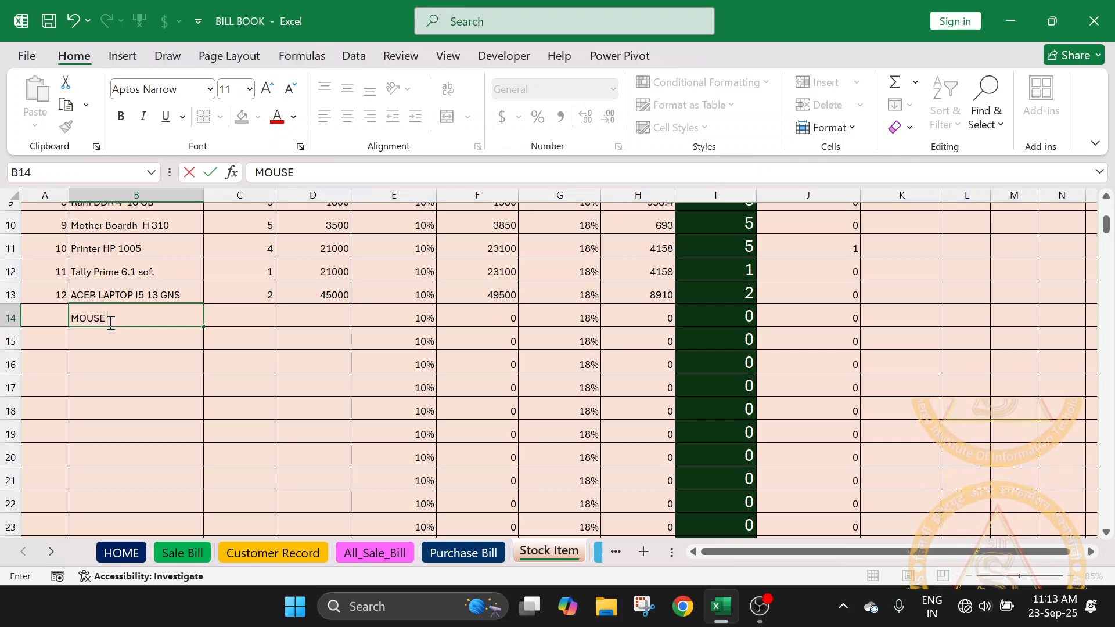
{"action": "type", "text": " ACER"}
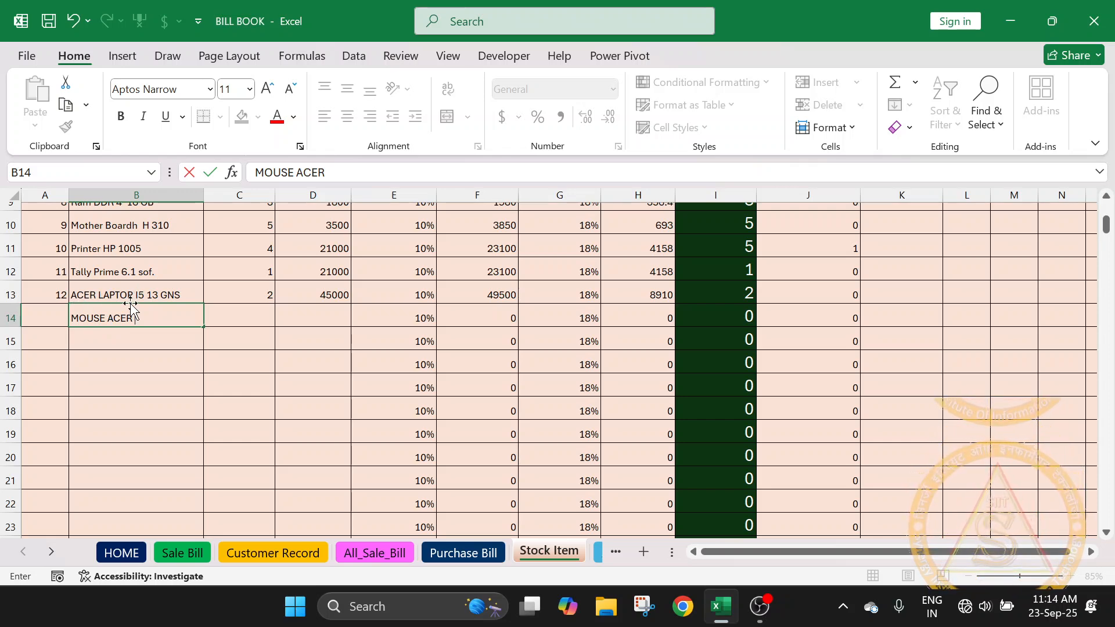
- Correct the item name in B13 to ACER LAPTOP I5 13 GEN
{"action": "left_click", "coordinate": [185, 295]}
{"action": "double_click", "coordinate": [186, 294]}
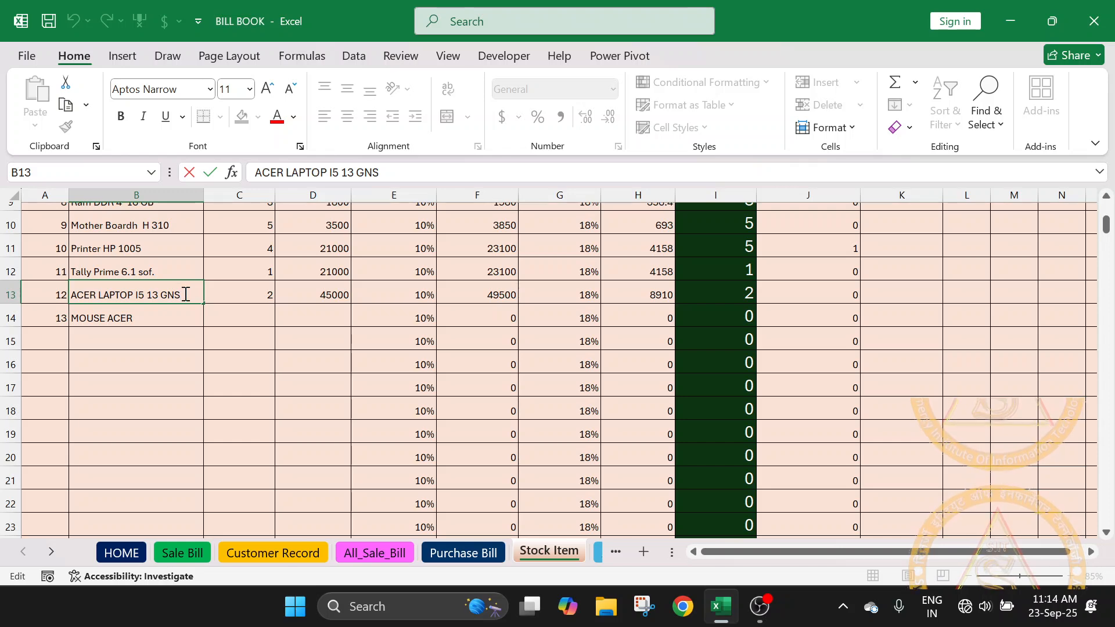
{"action": "key", "text": "BackSpace"}
{"action": "key", "text": "BackSpace"}
{"action": "type", "text": "EN"}
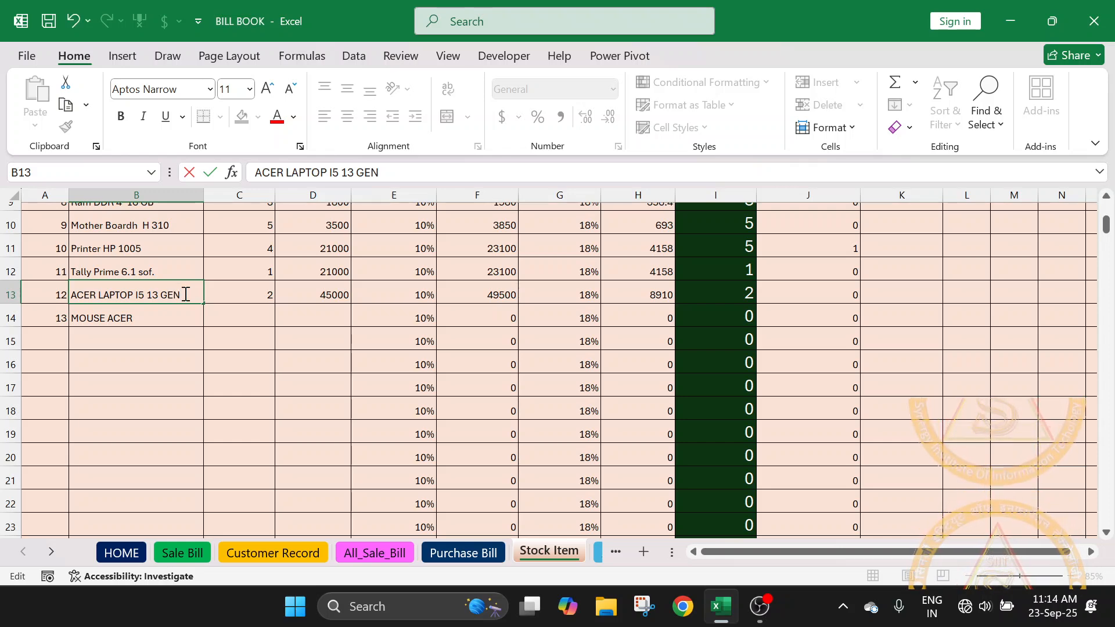
- Extend the item name in B14 to MOUSE ACER 230
{"action": "left_click", "coordinate": [172, 317]}
{"action": "double_click", "coordinate": [175, 318]}
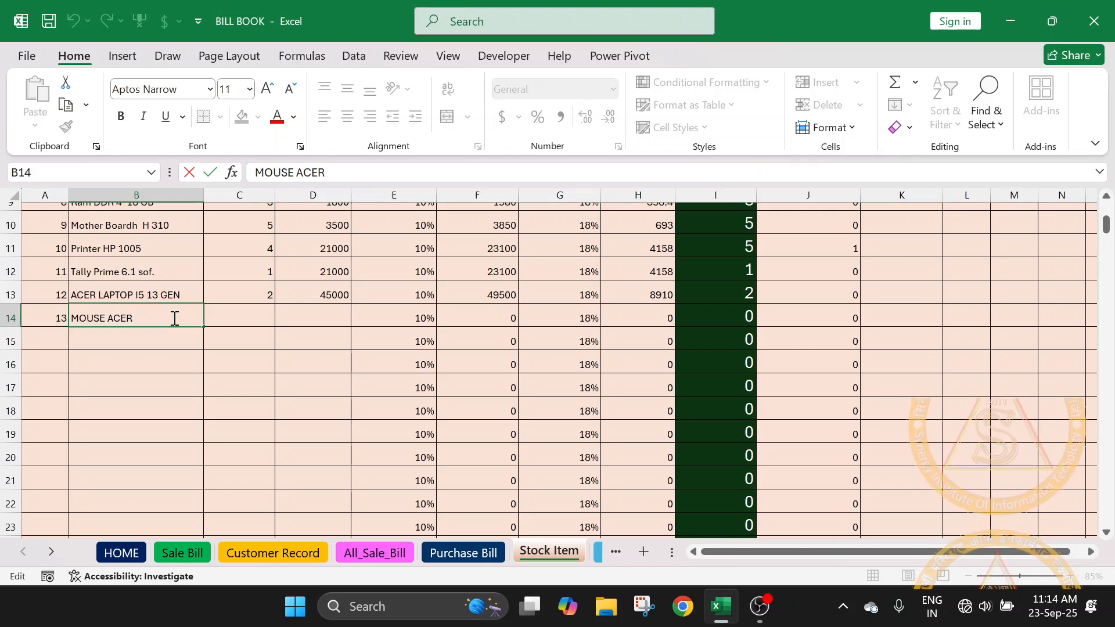
{"action": "type", "text": "230"}
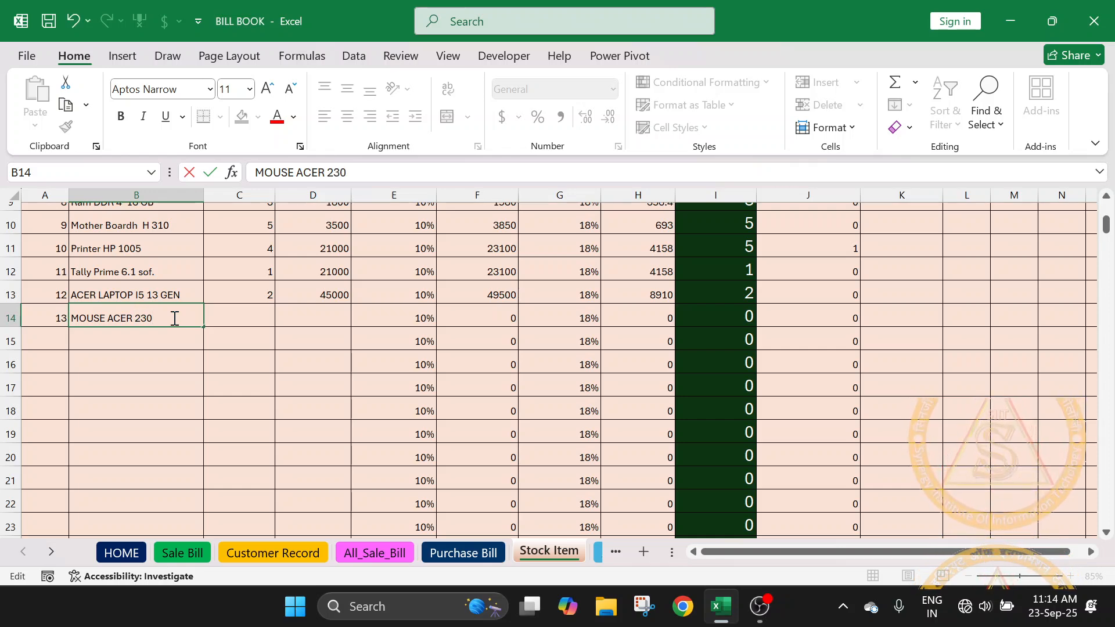
- Set the opening quantity of MOUSE ACER 230 to 3 in C14 and its rate to 230 in D14
{"action": "left_click", "coordinate": [234, 321]}
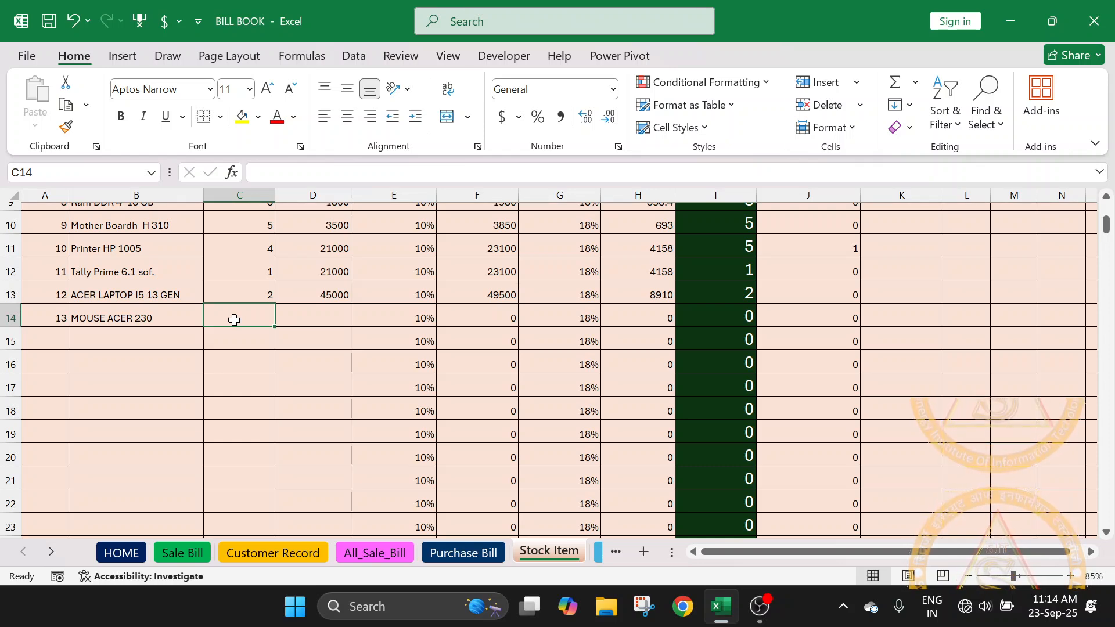
{"action": "type", "text": "3"}
{"action": "key", "text": "Tab"}
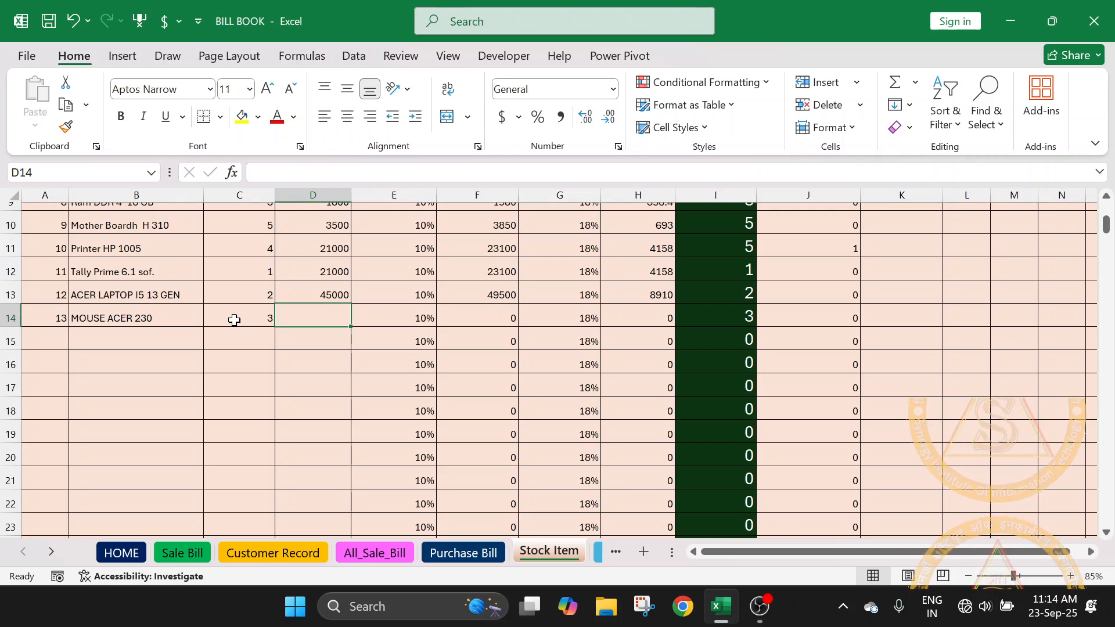
{"action": "scroll", "coordinate": [242, 319], "scroll_direction": "up", "scroll_amount": 3}
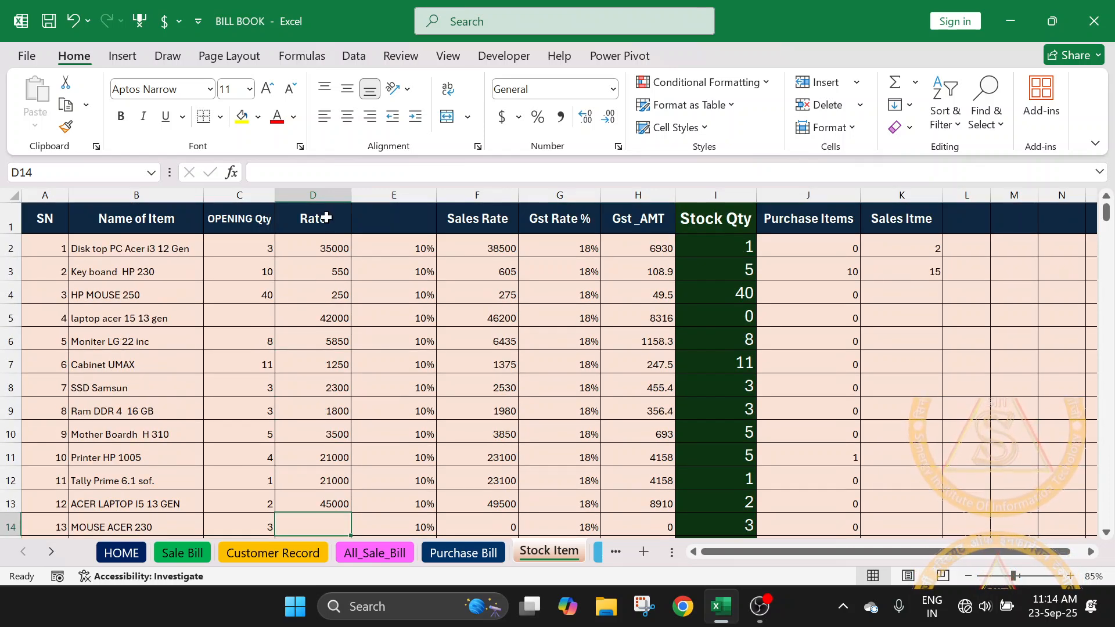
{"action": "scroll", "coordinate": [349, 295], "scroll_direction": "down", "scroll_amount": 3}
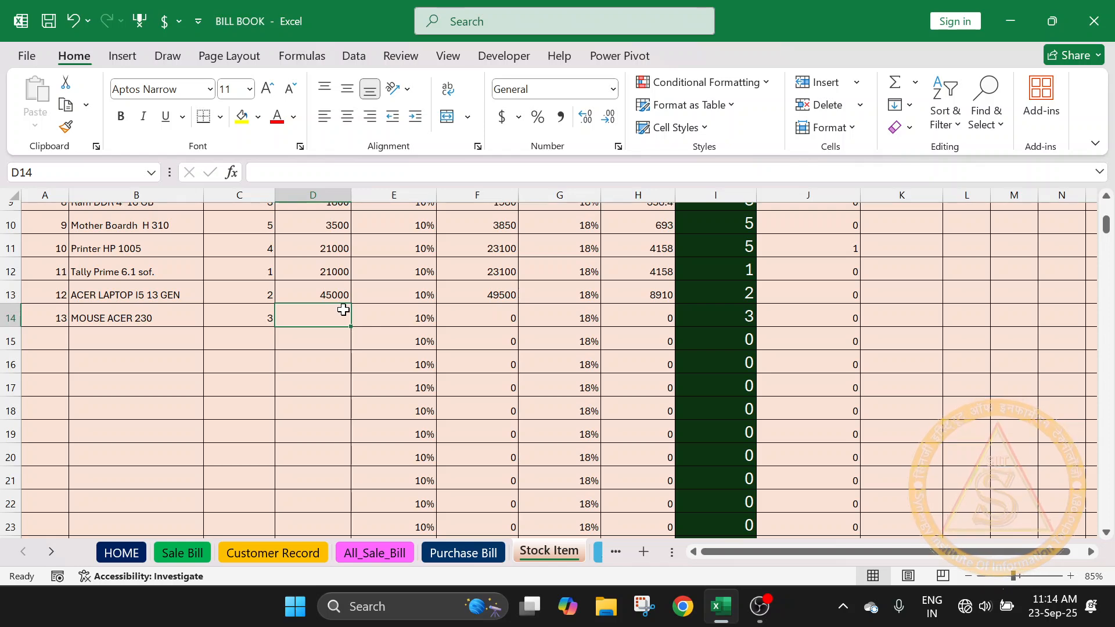
{"action": "type", "text": "230"}
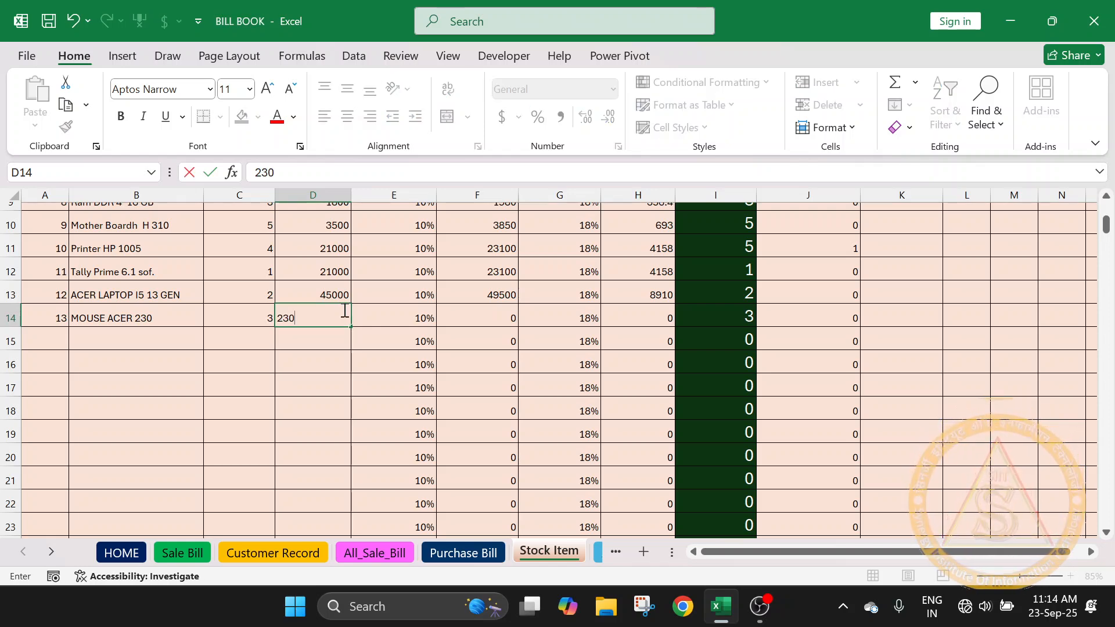
{"action": "left_click", "coordinate": [324, 364]}
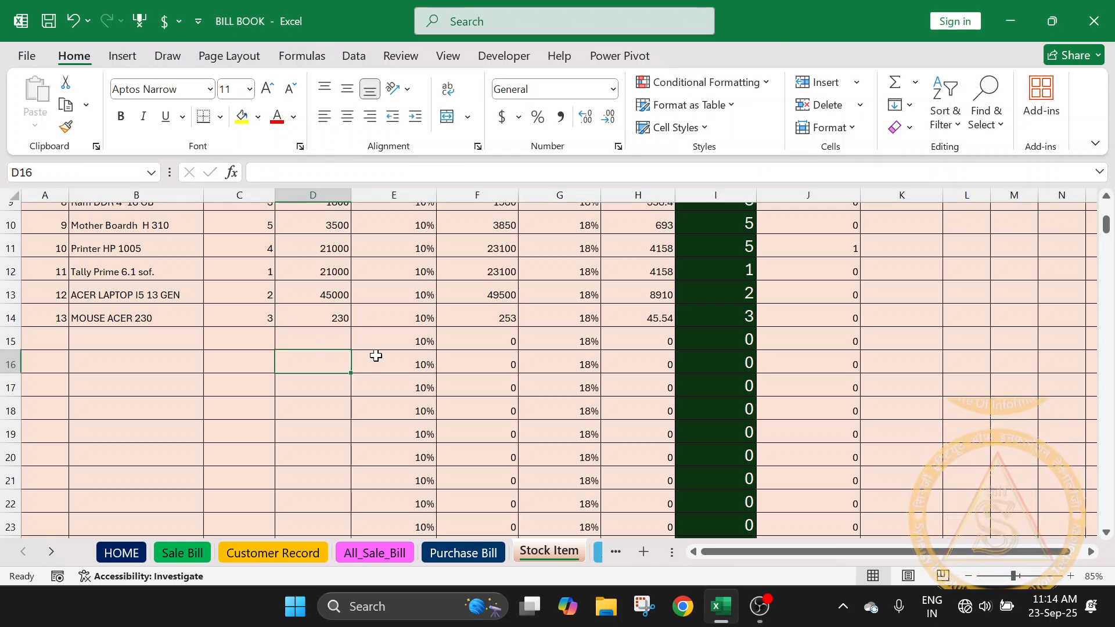
- Examine the percentage in E14 and compare column E with its blank heading and the rates in the other item rows
{"action": "left_click", "coordinate": [417, 318]}
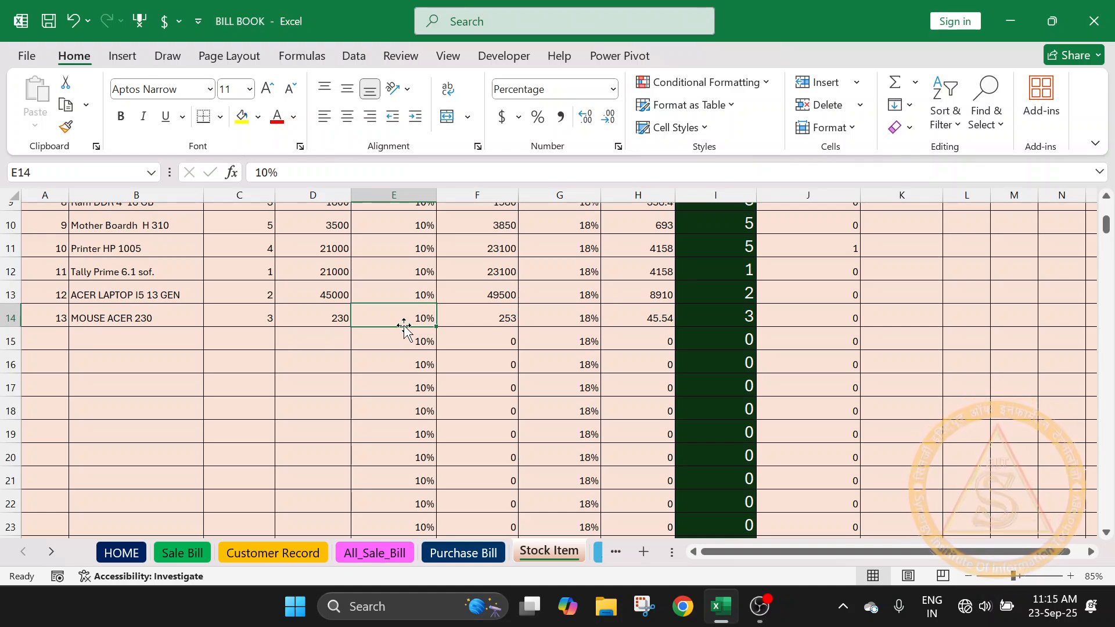
{"action": "scroll", "coordinate": [404, 326], "scroll_direction": "up", "scroll_amount": 3}
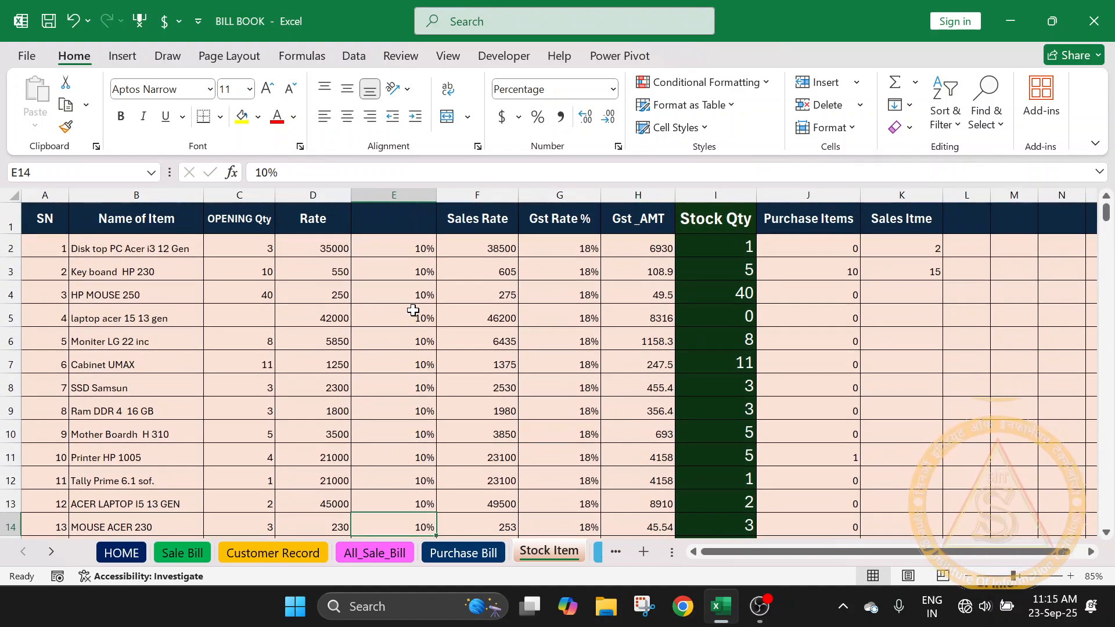
{"action": "scroll", "coordinate": [411, 291], "scroll_direction": "down", "scroll_amount": 3}
{"action": "scroll", "coordinate": [412, 335], "scroll_direction": "up", "scroll_amount": 3}
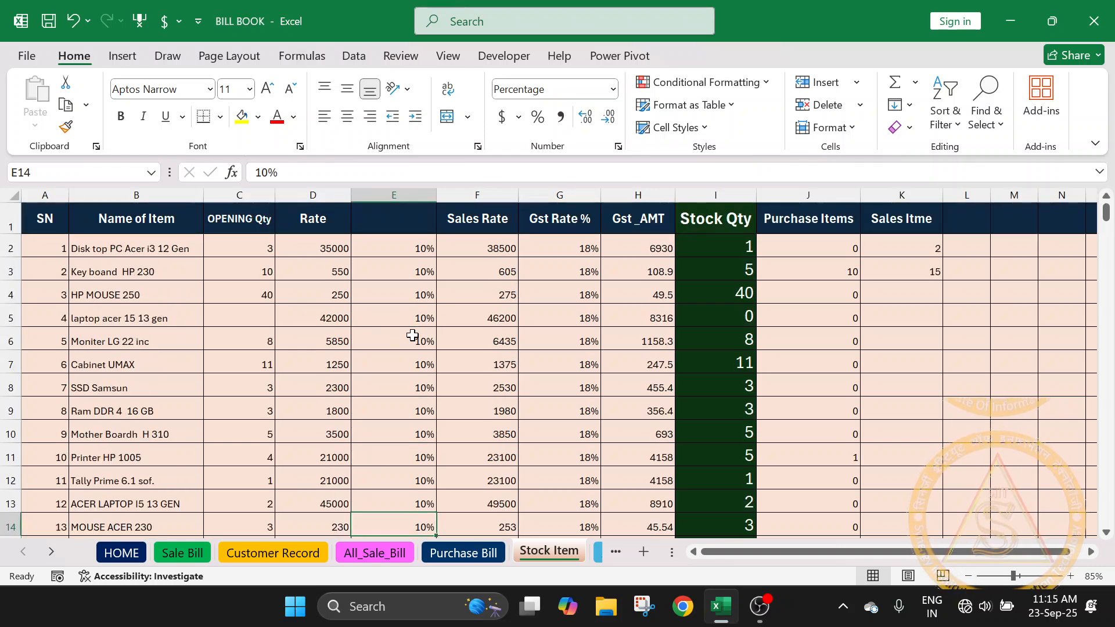
{"action": "scroll", "coordinate": [412, 336], "scroll_direction": "down", "scroll_amount": 3}
{"action": "scroll", "coordinate": [411, 319], "scroll_direction": "up", "scroll_amount": 3}
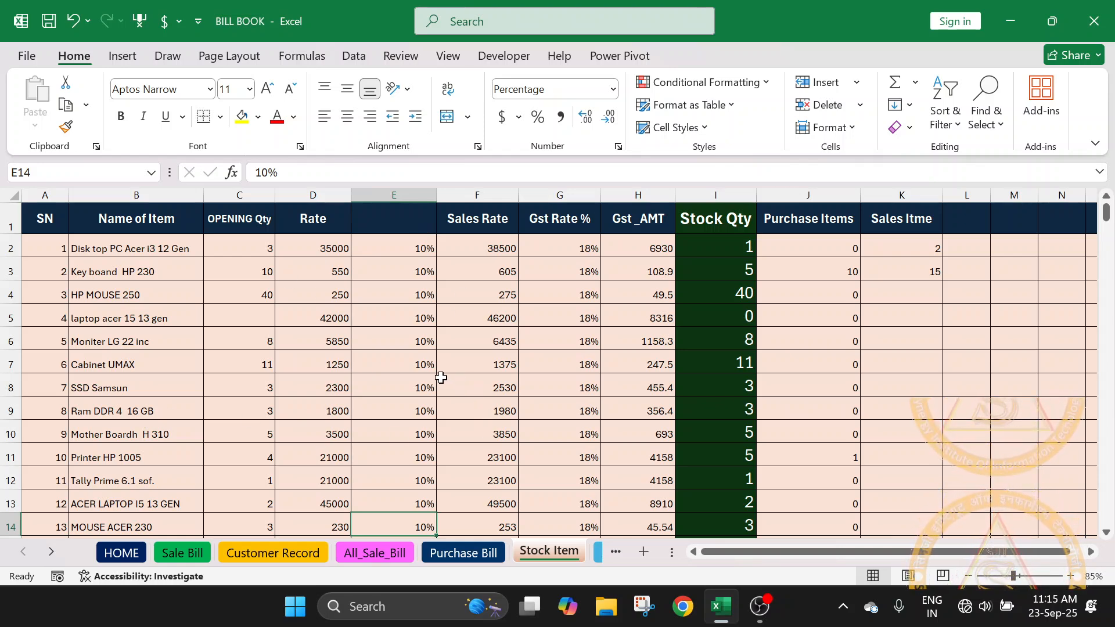
{"action": "scroll", "coordinate": [418, 331], "scroll_direction": "down", "scroll_amount": 1}
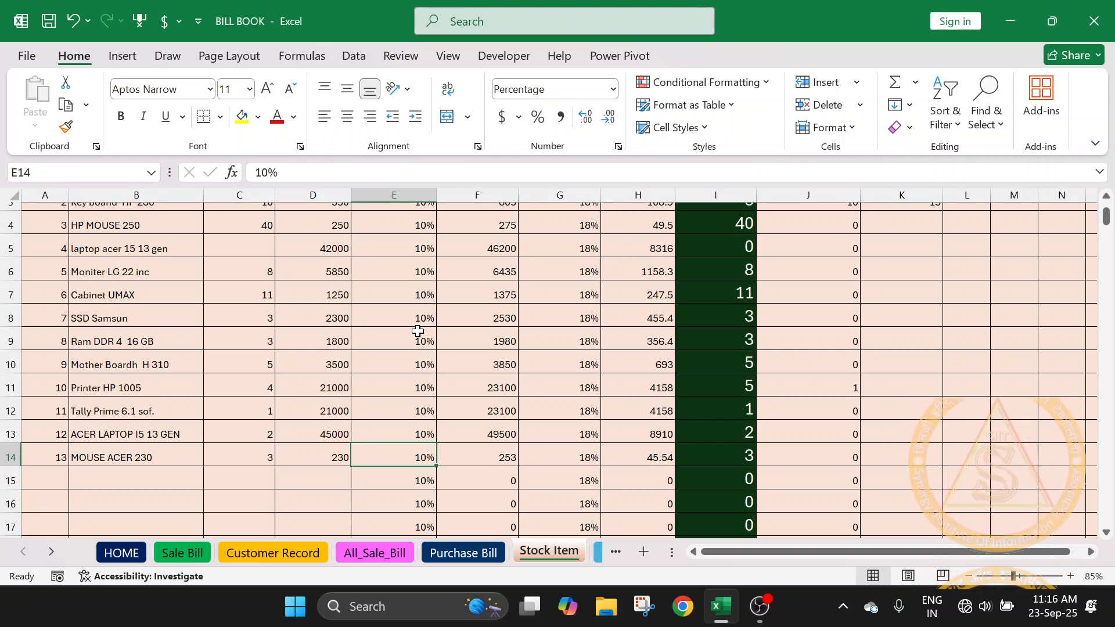
{"action": "scroll", "coordinate": [415, 336], "scroll_direction": "up", "scroll_amount": 1}
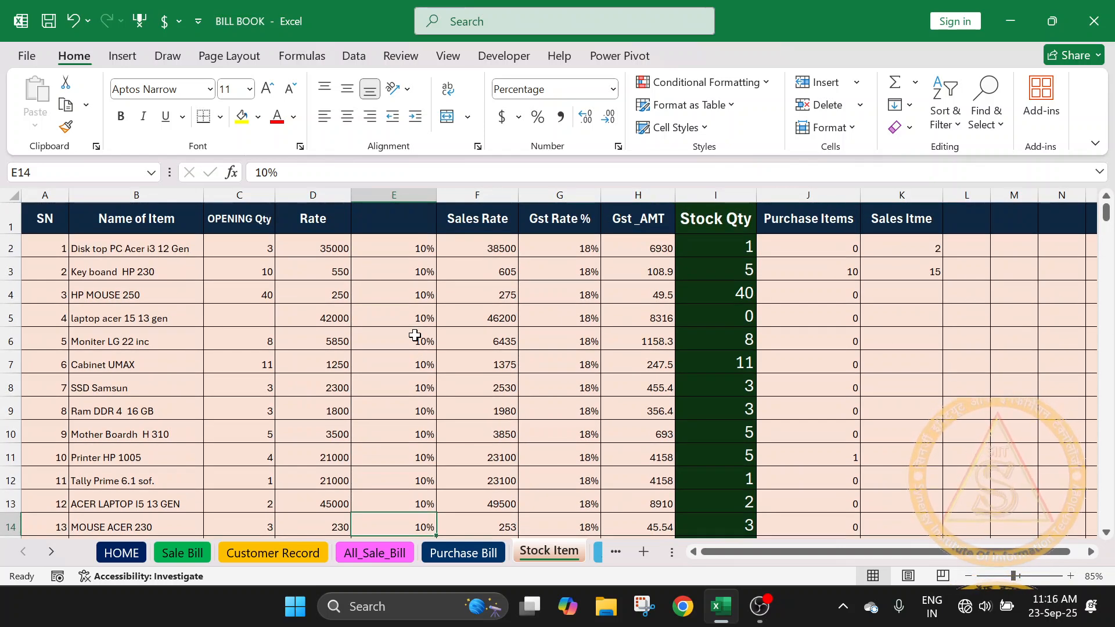
- Enter PROFIT % as the heading of the untitled percentage column in E1
{"action": "left_click", "coordinate": [379, 225]}
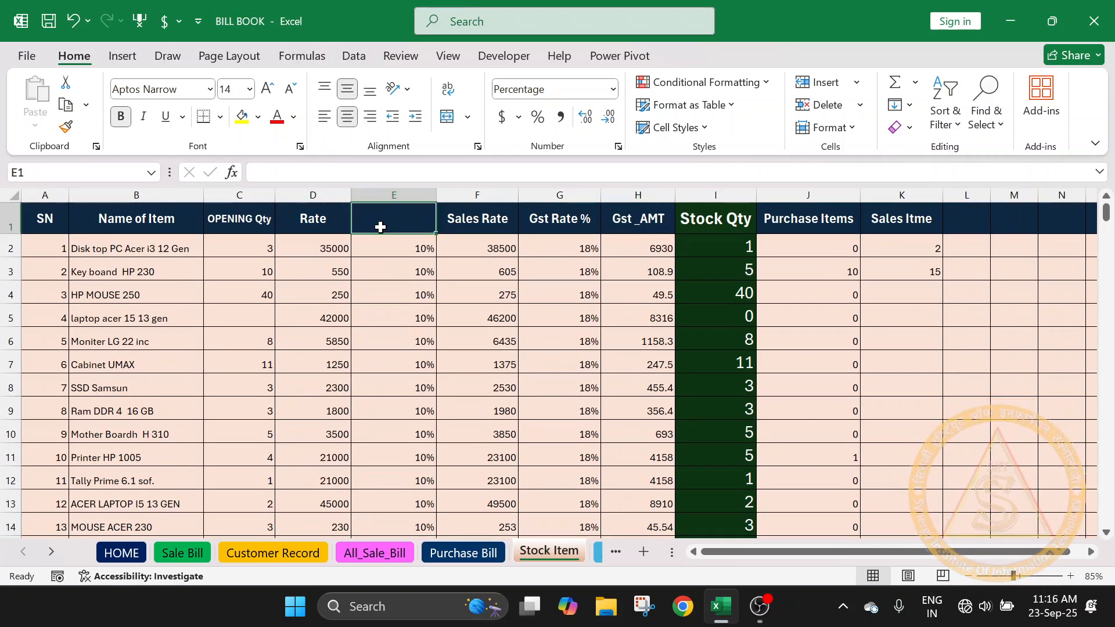
{"action": "type", "text": "P"}
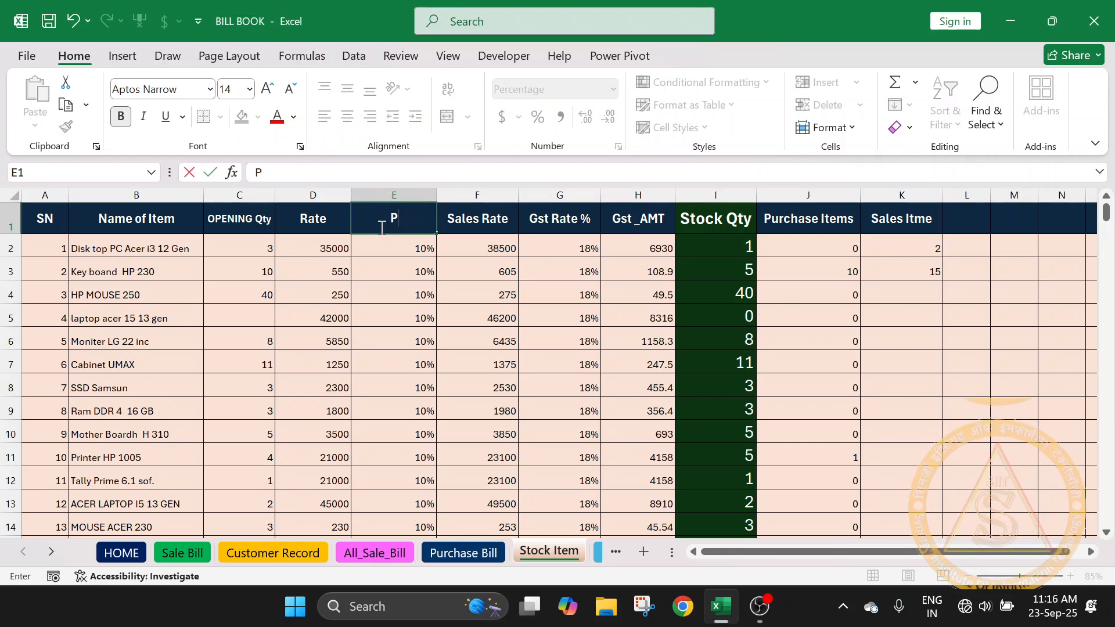
{"action": "type", "text": "RO"}
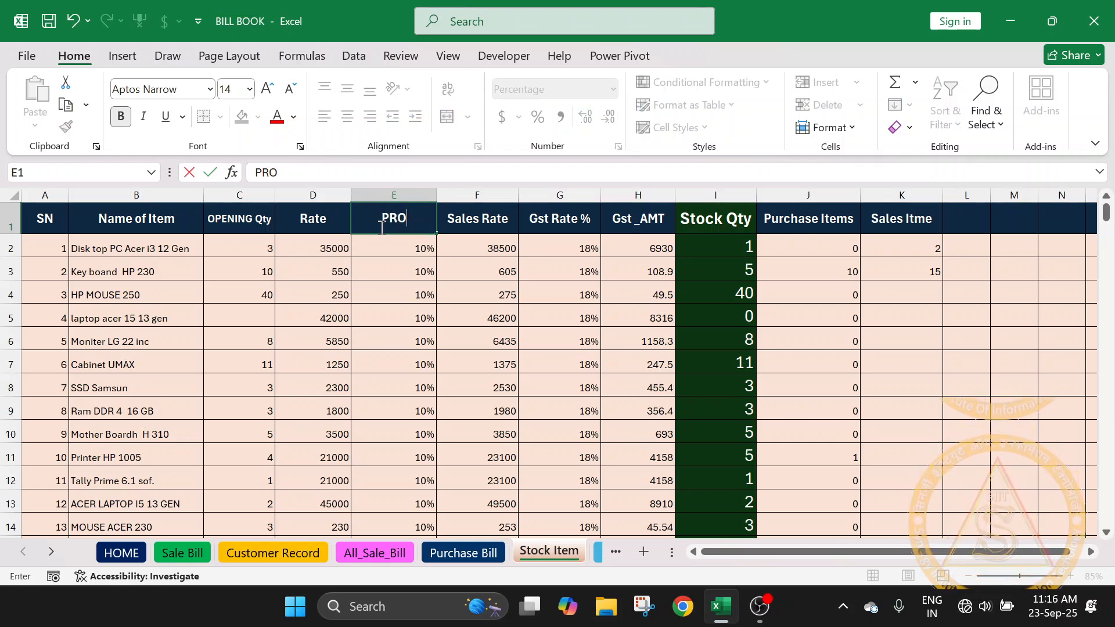
{"action": "type", "text": "FIT"}
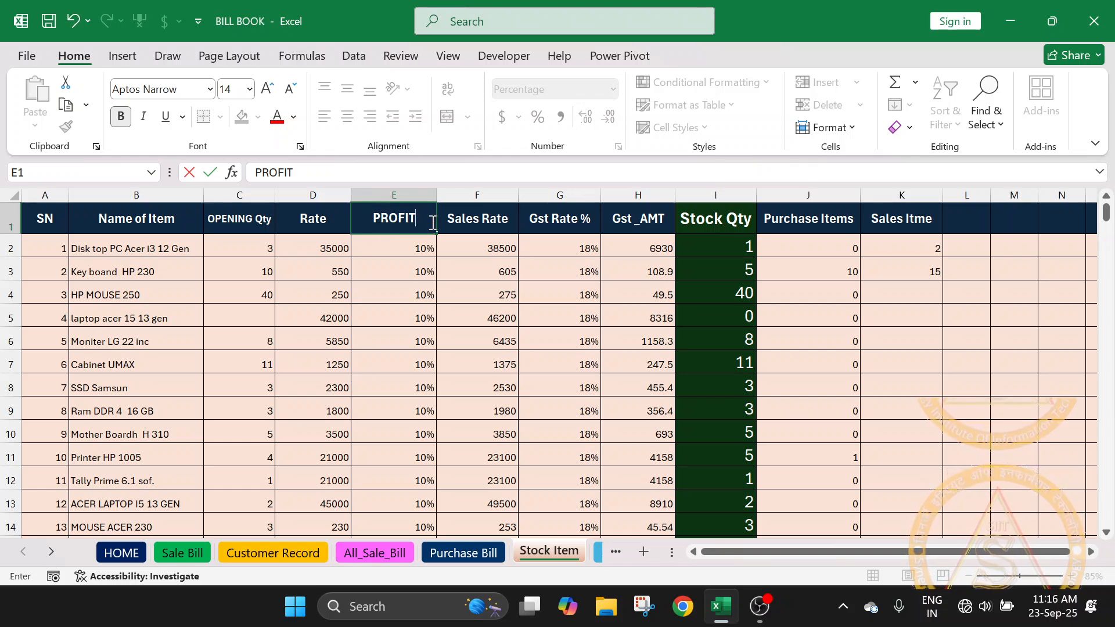
{"action": "type", "text": "%"}
{"action": "left_click", "coordinate": [407, 331]}
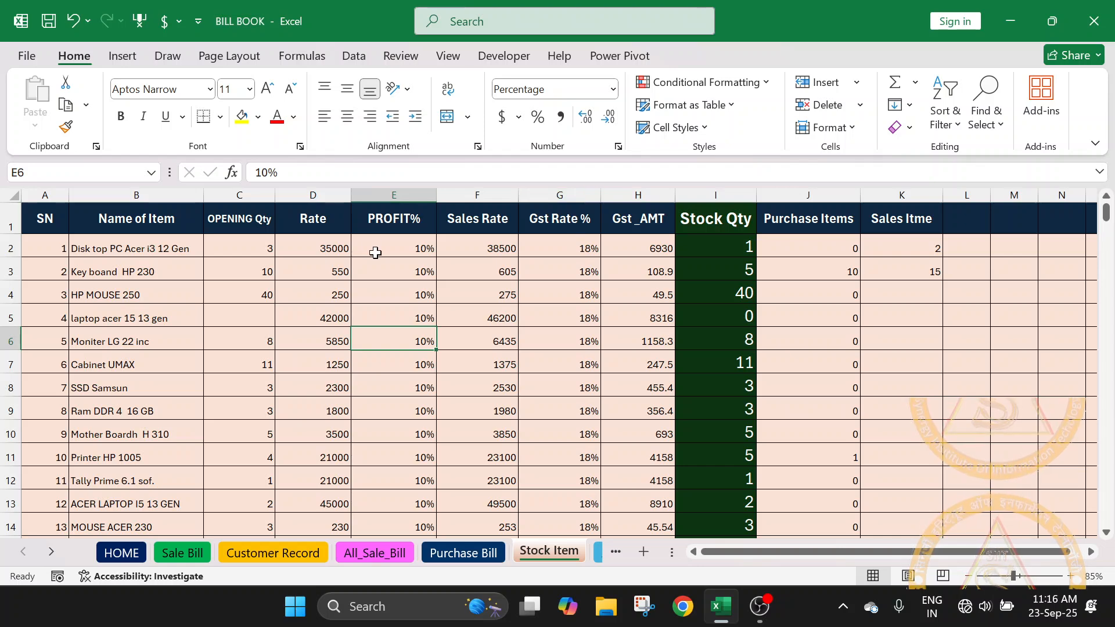
{"action": "double_click", "coordinate": [412, 219]}
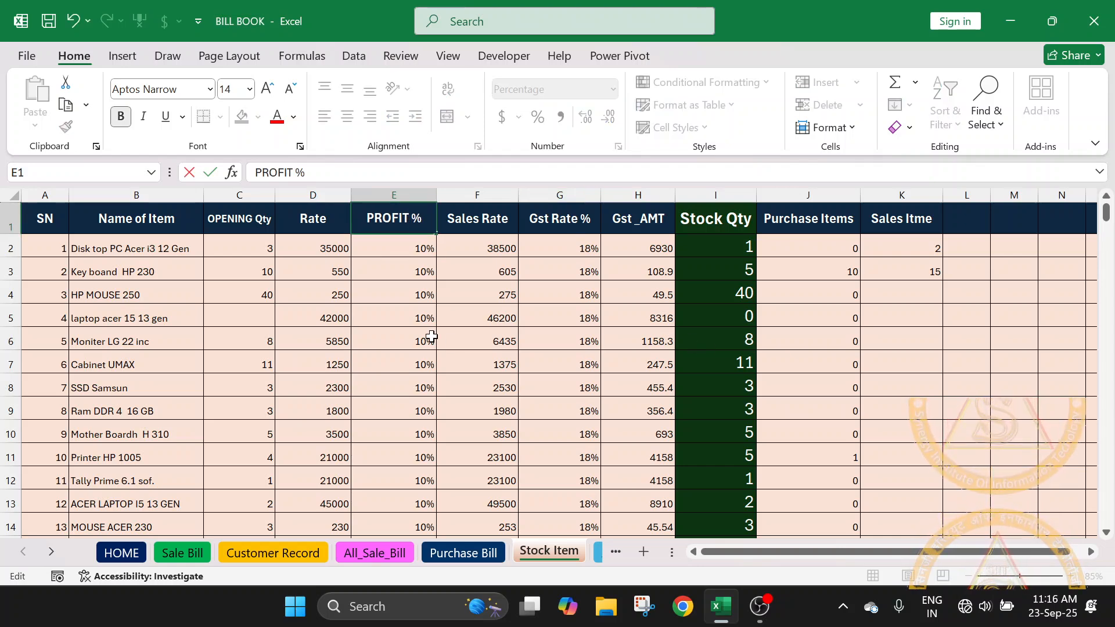
- Set the profit percentage of MOUSE ACER 230 to 12% in E14
{"action": "left_click", "coordinate": [423, 318]}
{"action": "scroll", "coordinate": [416, 375], "scroll_direction": "down", "scroll_amount": 2}
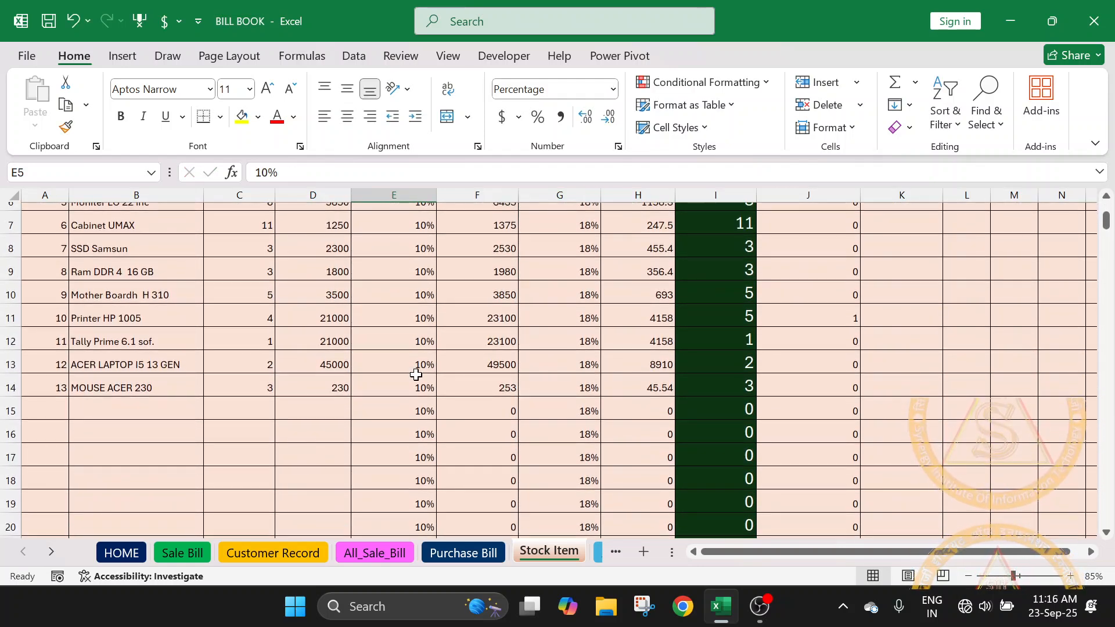
{"action": "left_click", "coordinate": [411, 388]}
{"action": "type", "text": "12"}
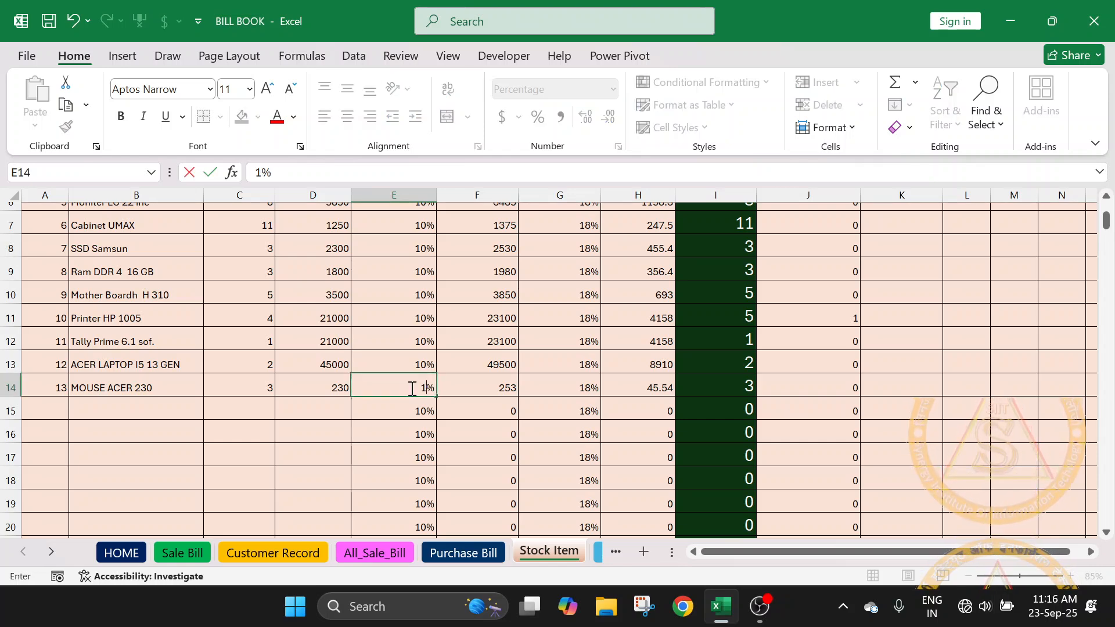
{"action": "key", "text": "Return"}
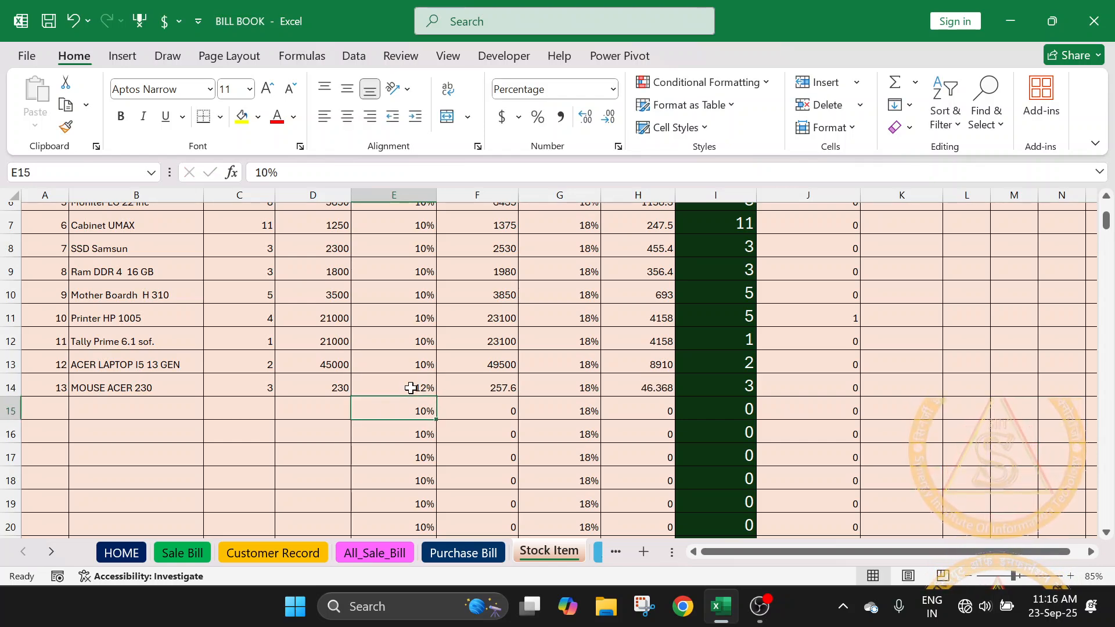
- Remove the plus sign between E14 and D14 from the sales rate formula in F14
{"action": "left_click", "coordinate": [495, 391]}
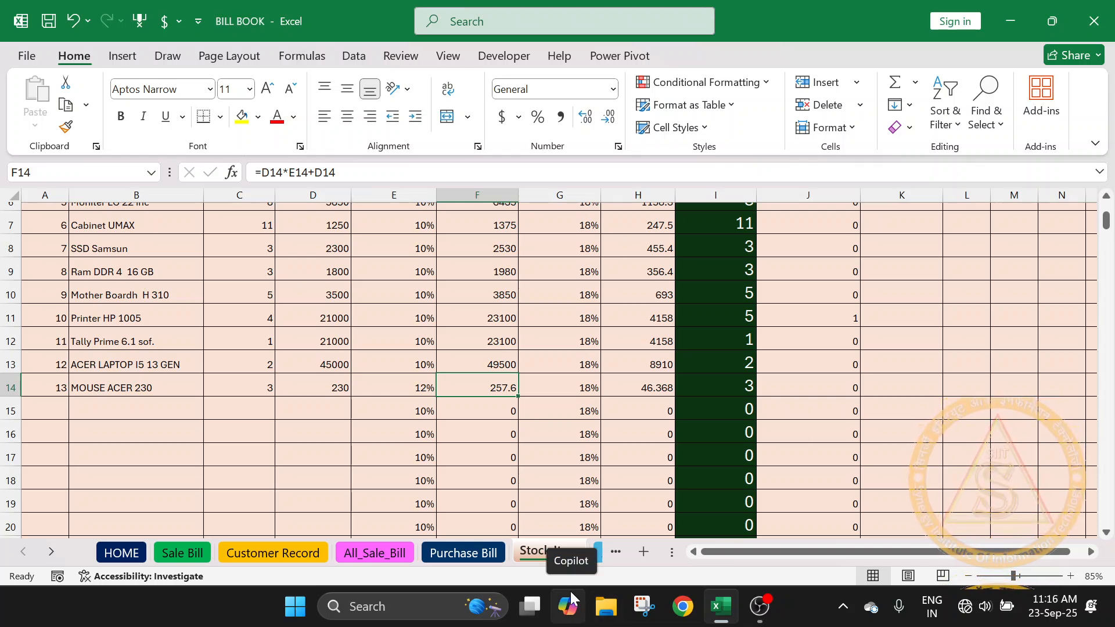
{"action": "double_click", "coordinate": [488, 390]}
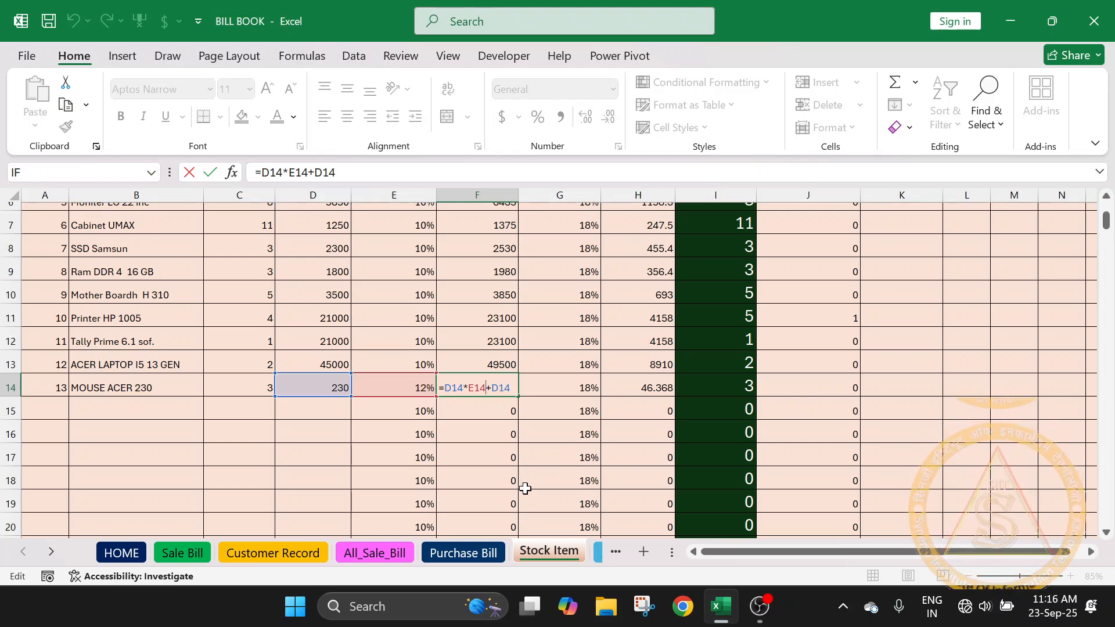
{"action": "key", "text": "Delete"}
{"action": "key", "text": "Return"}
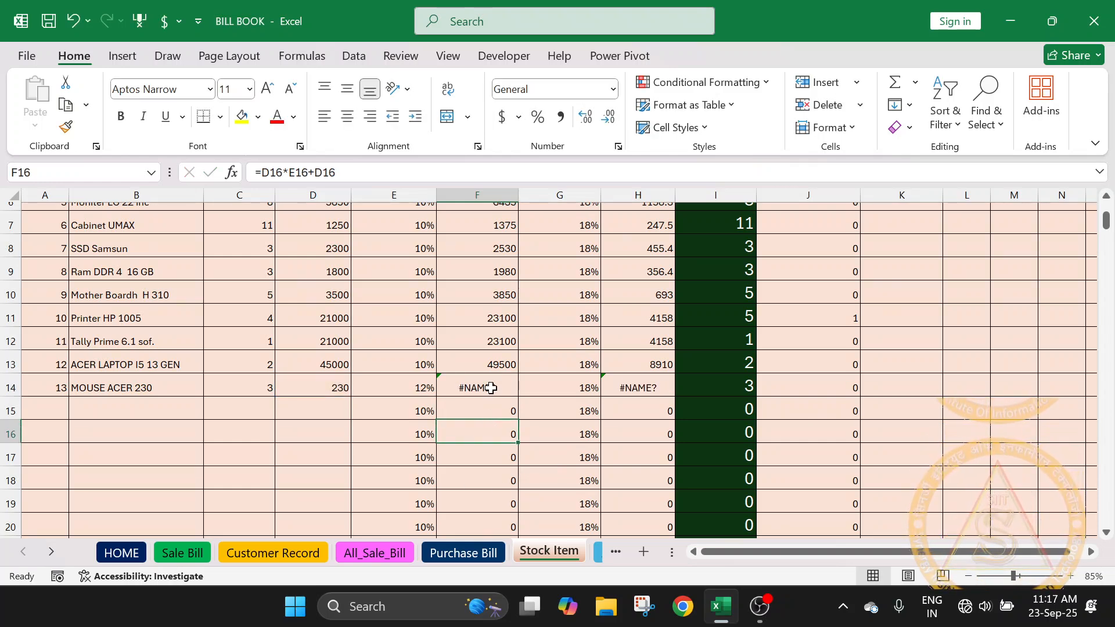
- Replace the sales rate formula in F14 with =D14*E14
{"action": "left_click", "coordinate": [491, 387]}
{"action": "key", "text": "Delete"}
{"action": "type", "text": "="}
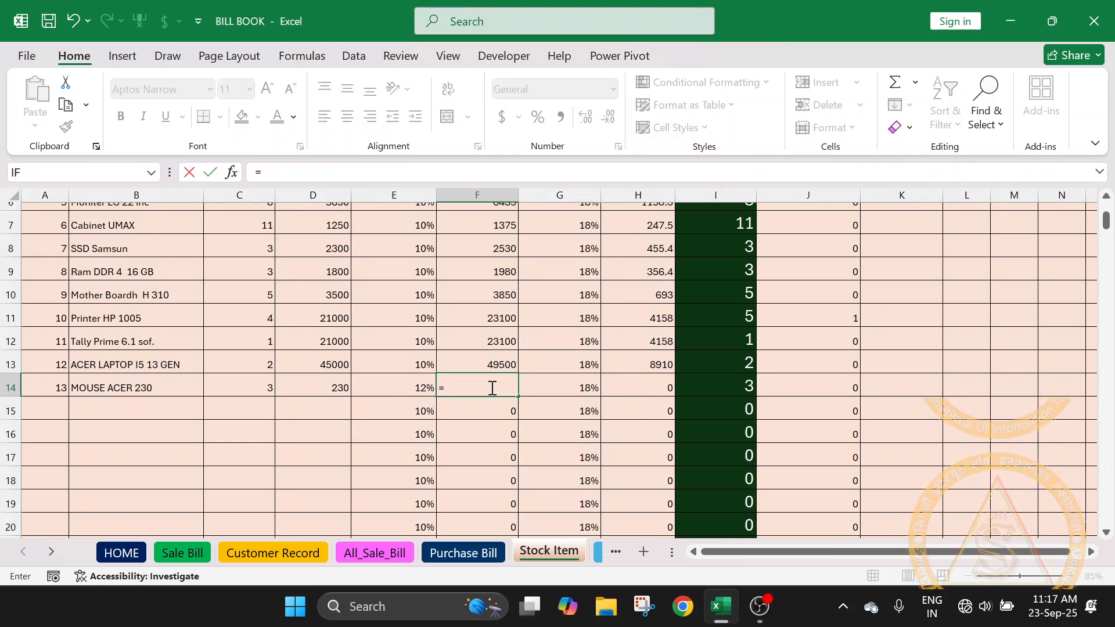
{"action": "left_click", "coordinate": [336, 387]}
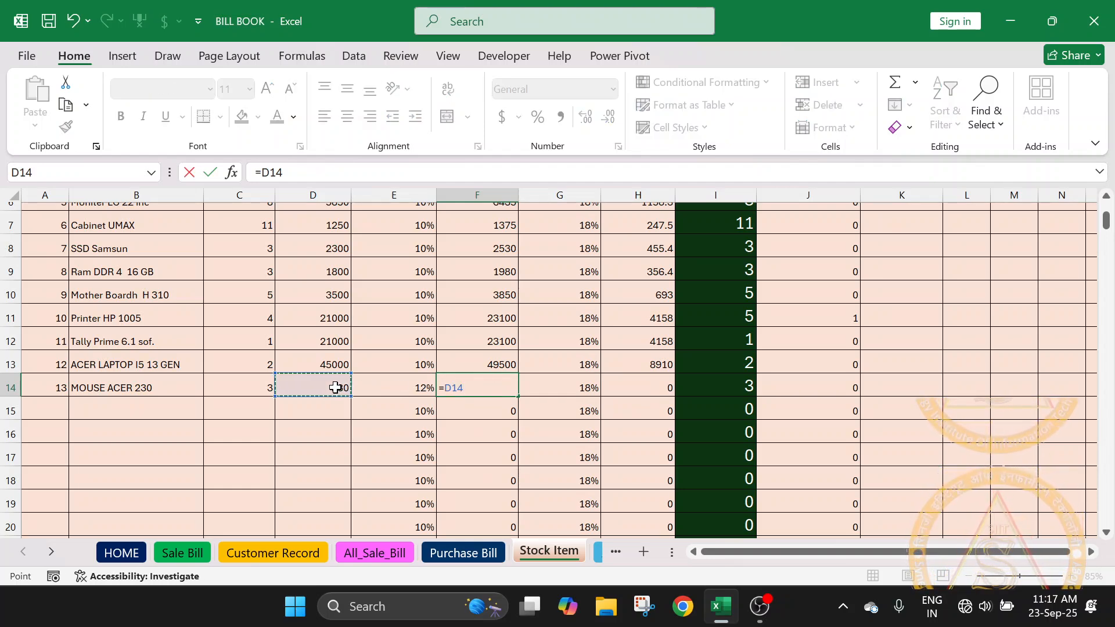
{"action": "type", "text": "*"}
{"action": "left_click", "coordinate": [397, 384]}
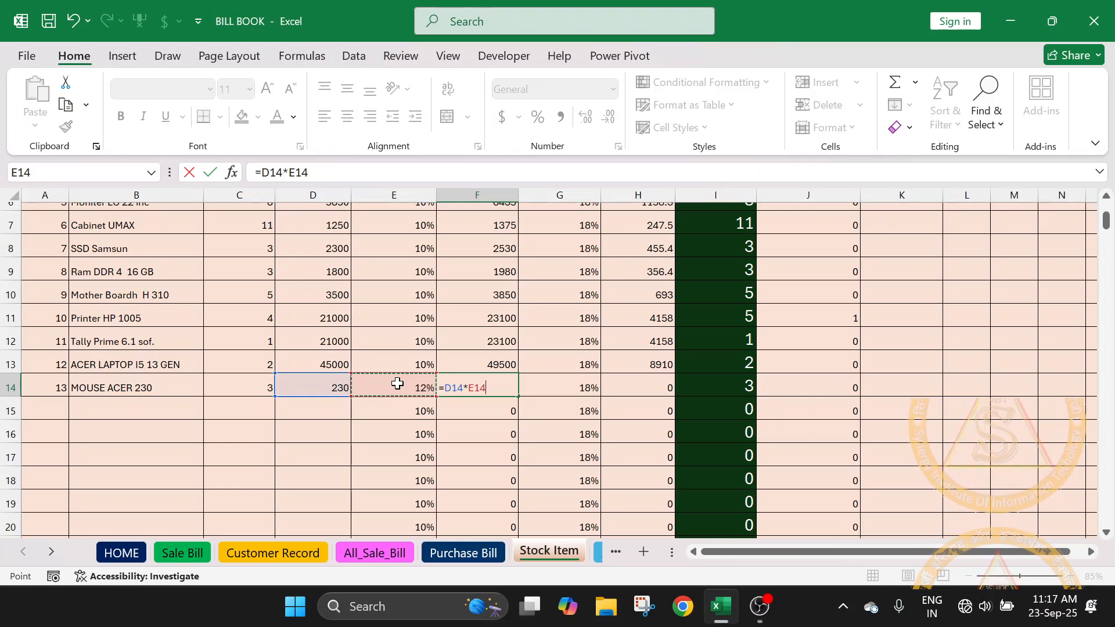
{"action": "key", "text": "Return"}
{"action": "left_click", "coordinate": [465, 388]}
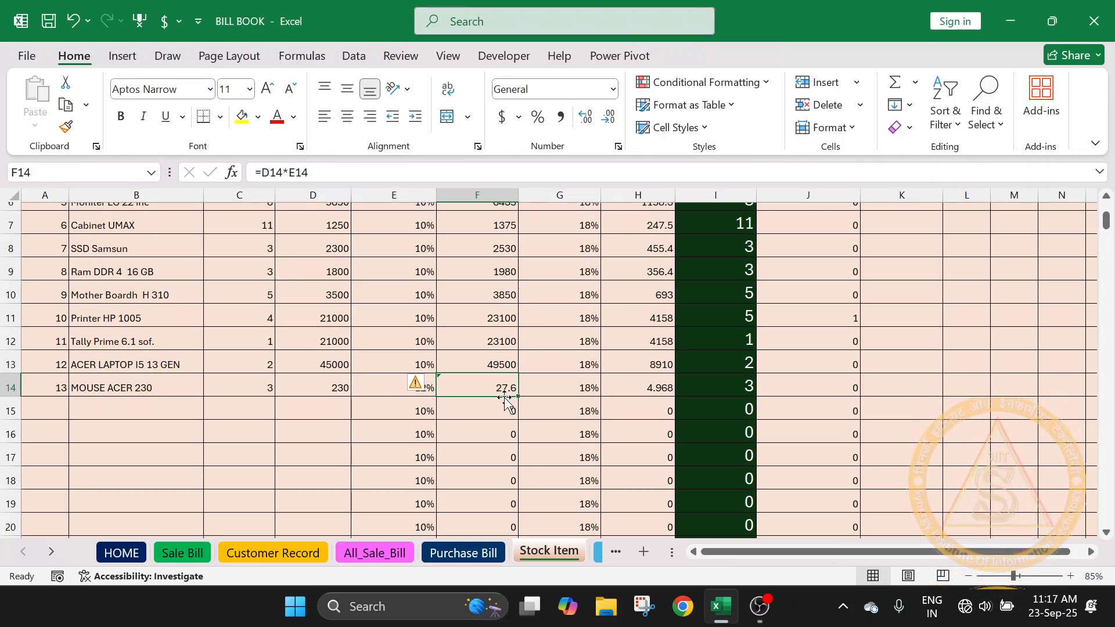
- Add the item's rate to the profit in F14 by extending the formula to =D14*E14+D14
{"action": "scroll", "coordinate": [505, 401], "scroll_direction": "up", "scroll_amount": 2}
{"action": "scroll", "coordinate": [488, 310], "scroll_direction": "down", "scroll_amount": 3}
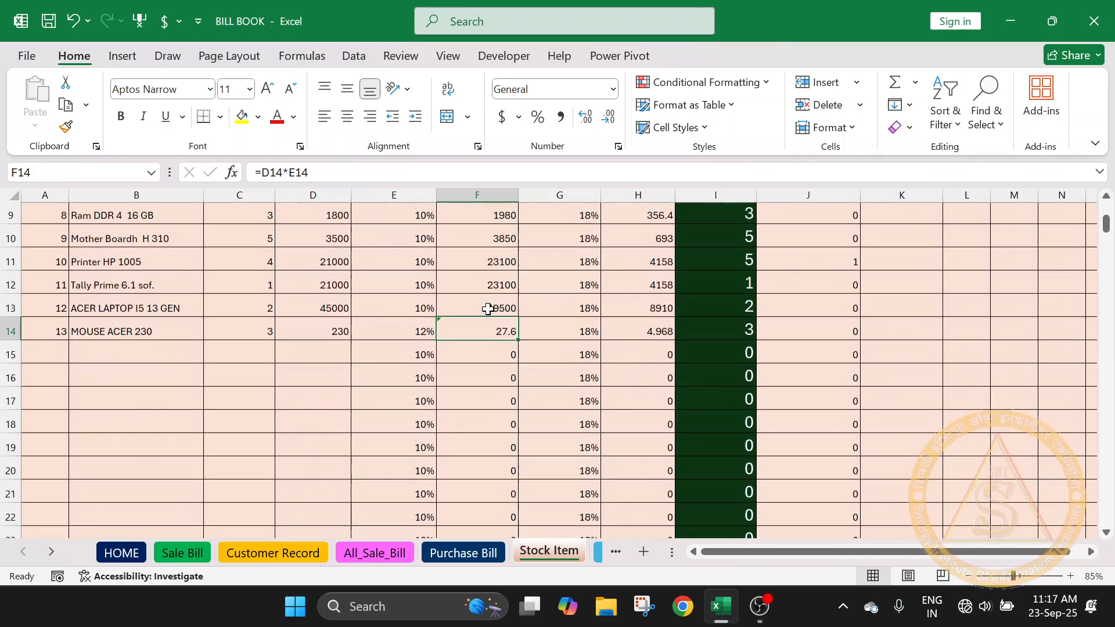
{"action": "scroll", "coordinate": [488, 309], "scroll_direction": "down", "scroll_amount": 1}
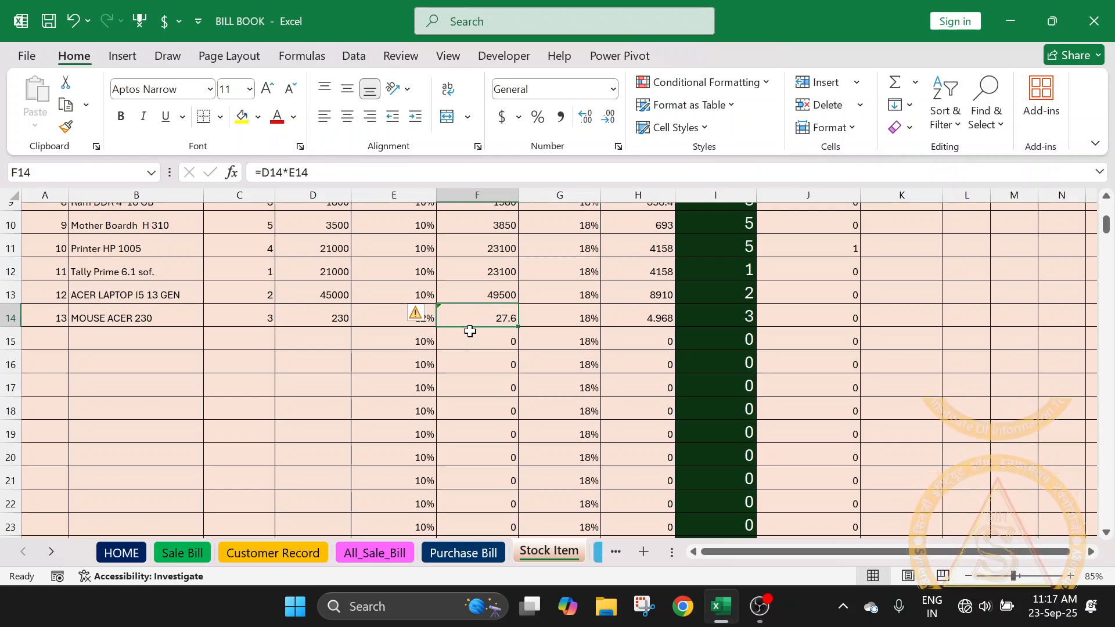
{"action": "left_click", "coordinate": [331, 316]}
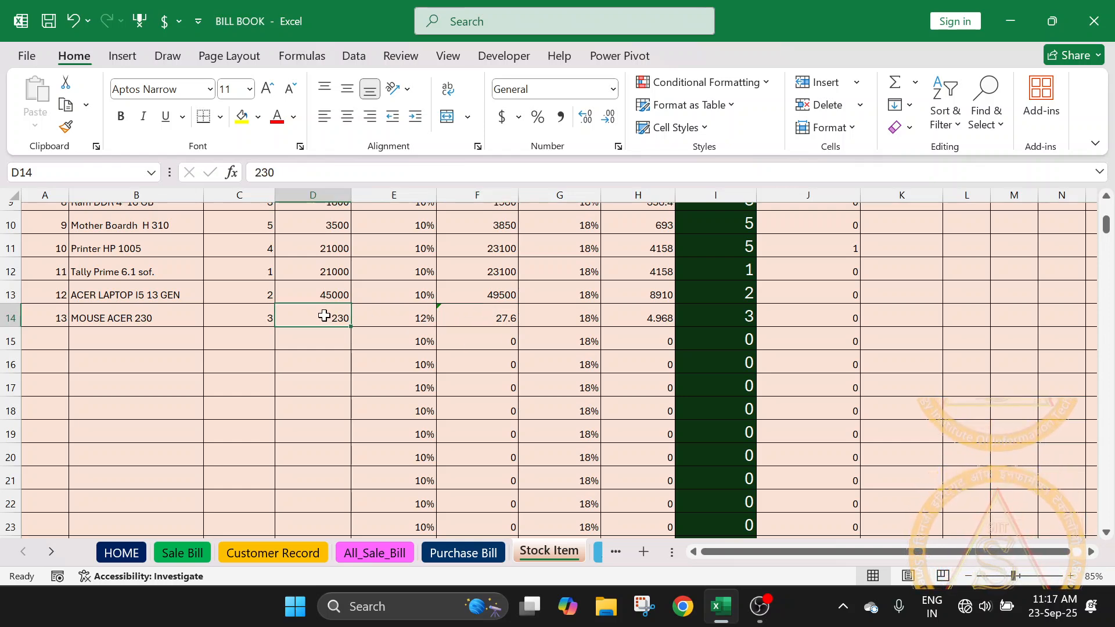
{"action": "left_click", "coordinate": [510, 321]}
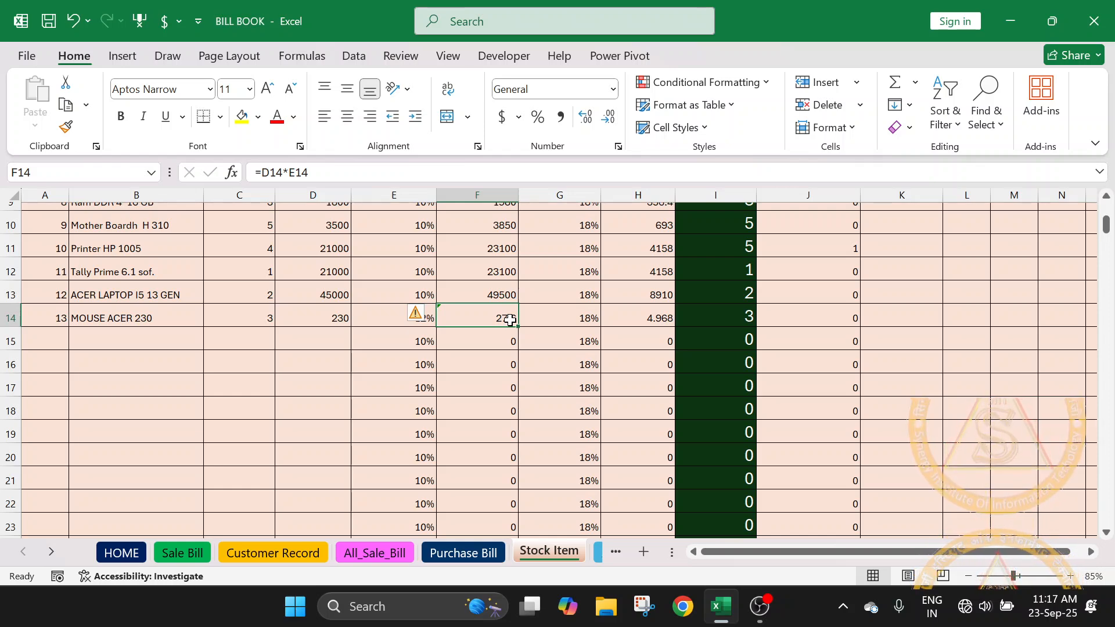
{"action": "double_click", "coordinate": [510, 320]}
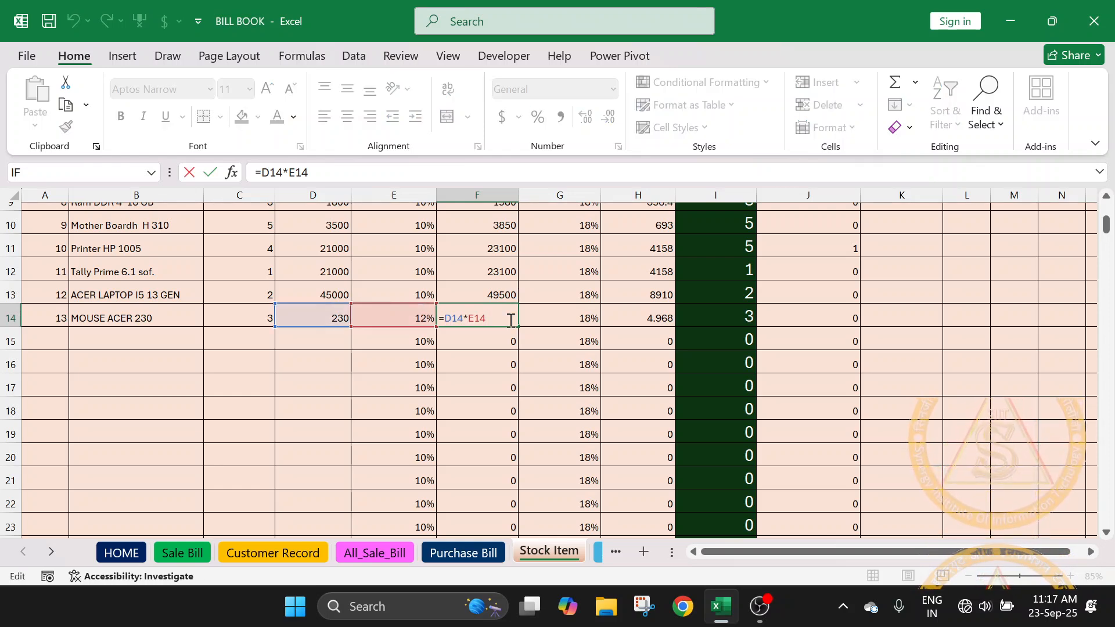
{"action": "type", "text": "+"}
{"action": "left_click", "coordinate": [330, 320]}
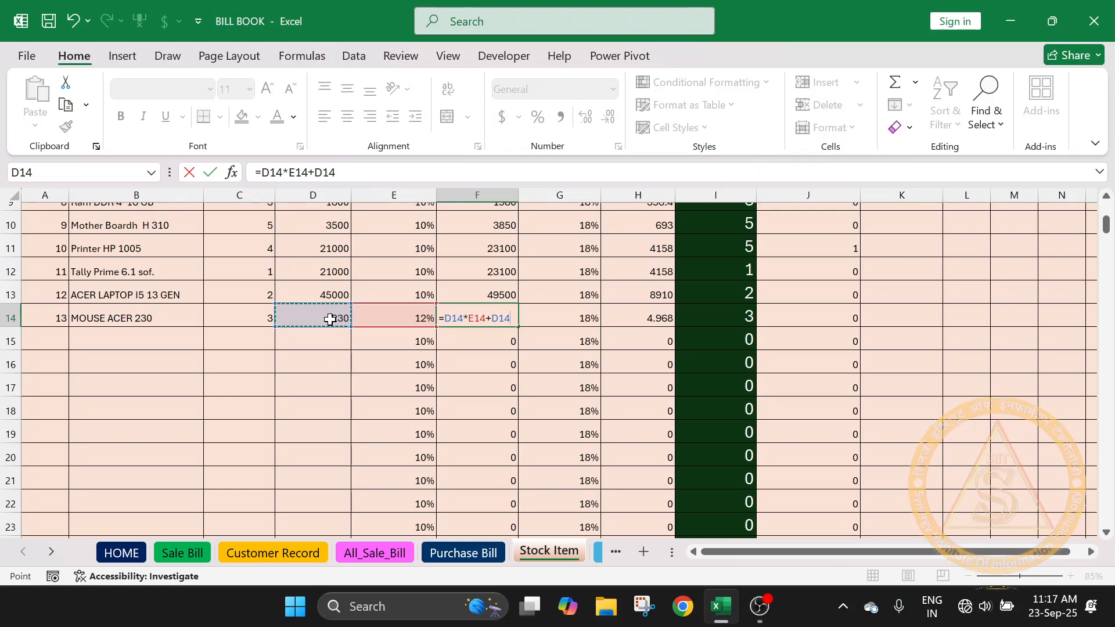
{"action": "key", "text": "Return"}
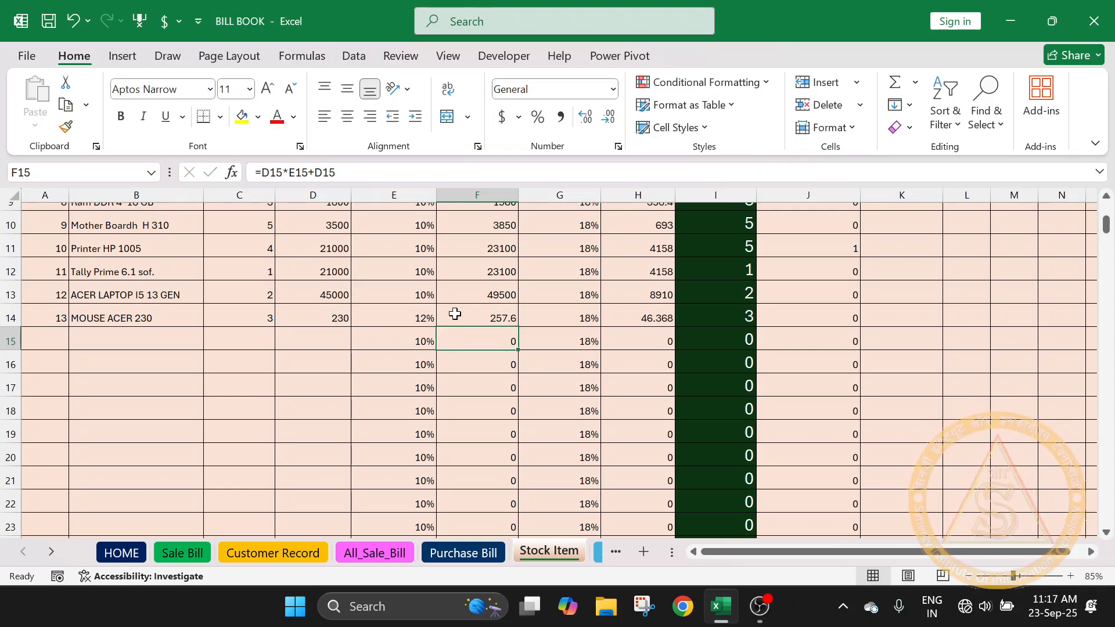
- Compare the Sales Rate formula in F14 with those of the first three items in F2, F3 and F4
{"action": "left_click", "coordinate": [468, 316]}
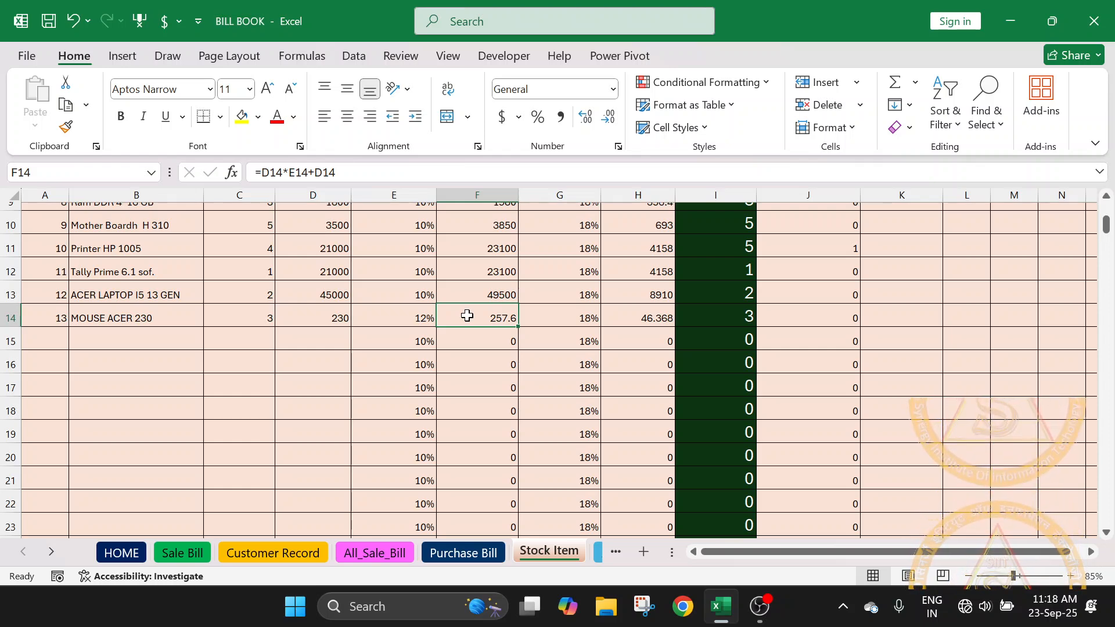
{"action": "scroll", "coordinate": [467, 315], "scroll_direction": "up", "scroll_amount": 3}
{"action": "left_click", "coordinate": [495, 241]}
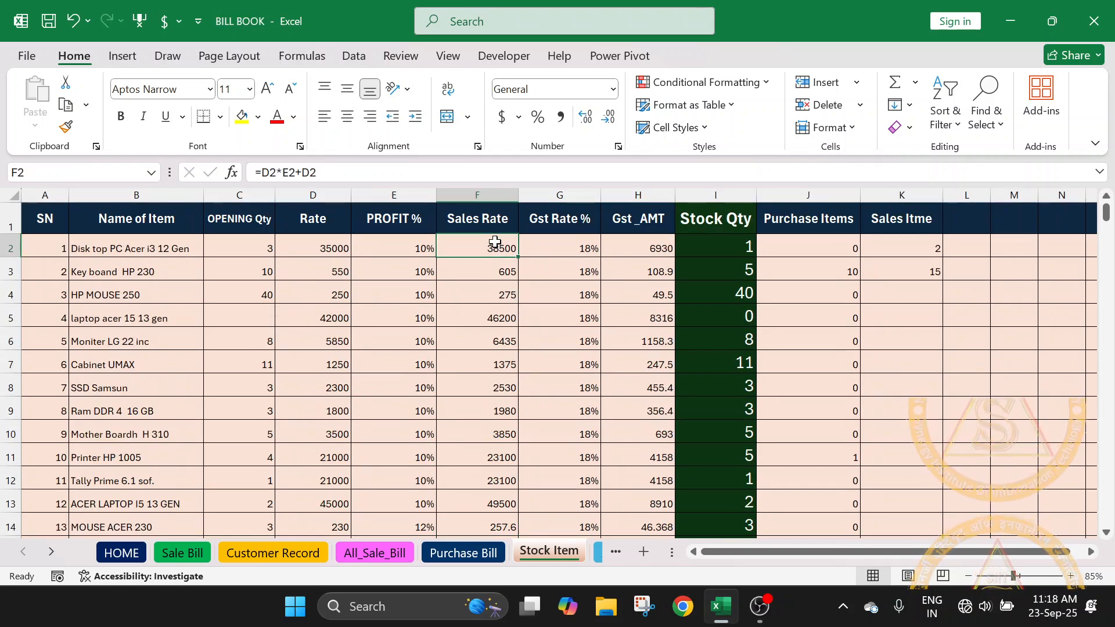
{"action": "left_click", "coordinate": [491, 271]}
{"action": "left_click", "coordinate": [487, 294]}
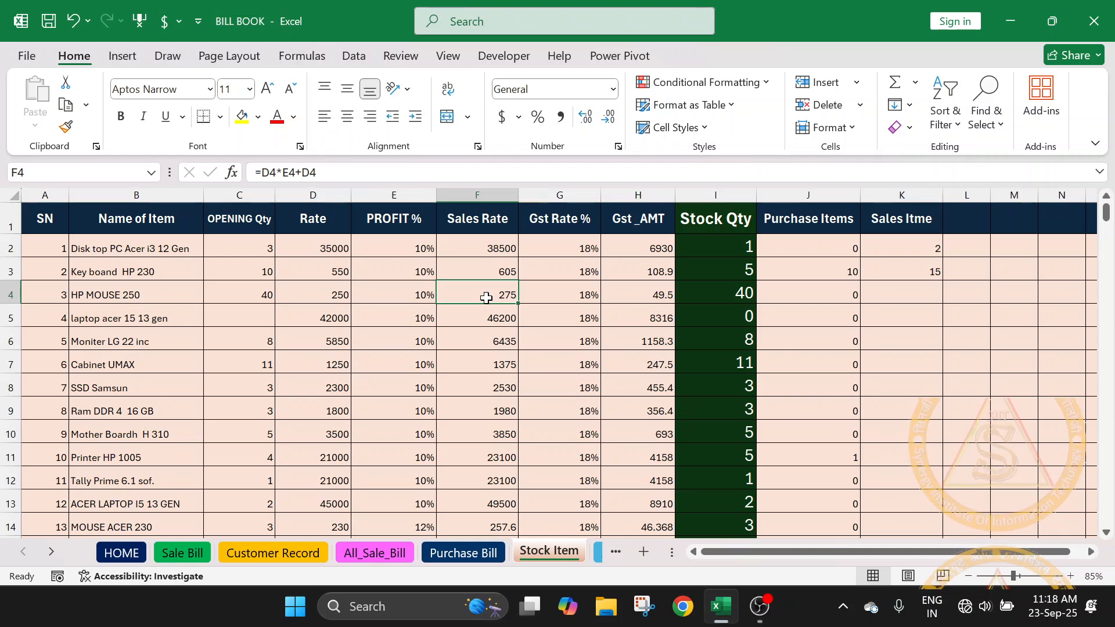
{"action": "left_click", "coordinate": [498, 245]}
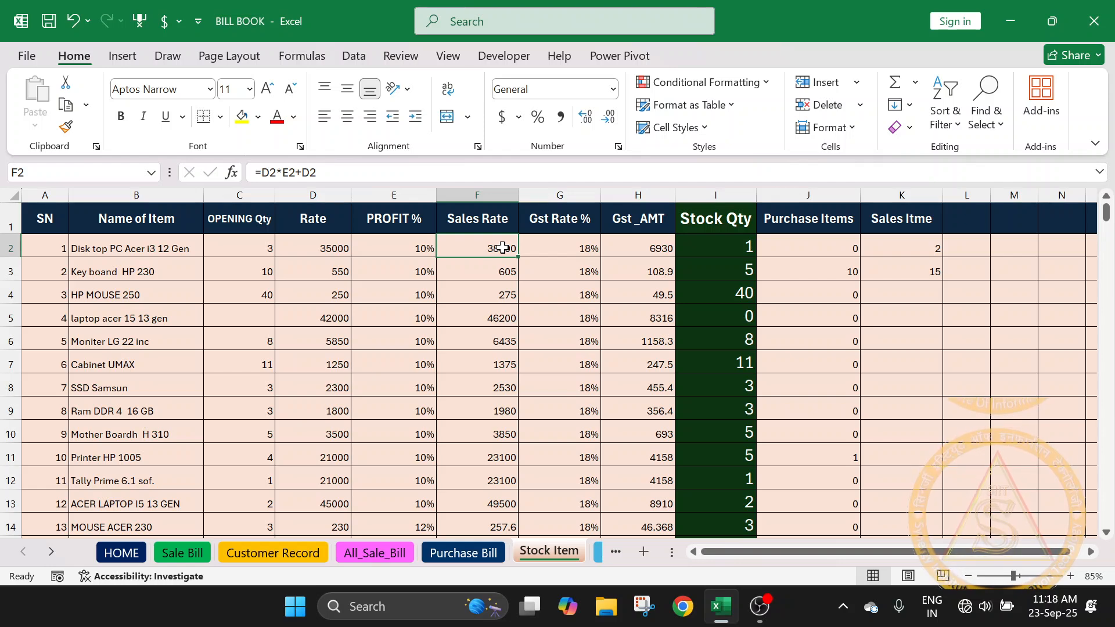
- Examine the Gst Rate % column from G2 down to G11 against the item names
{"action": "left_click", "coordinate": [574, 251]}
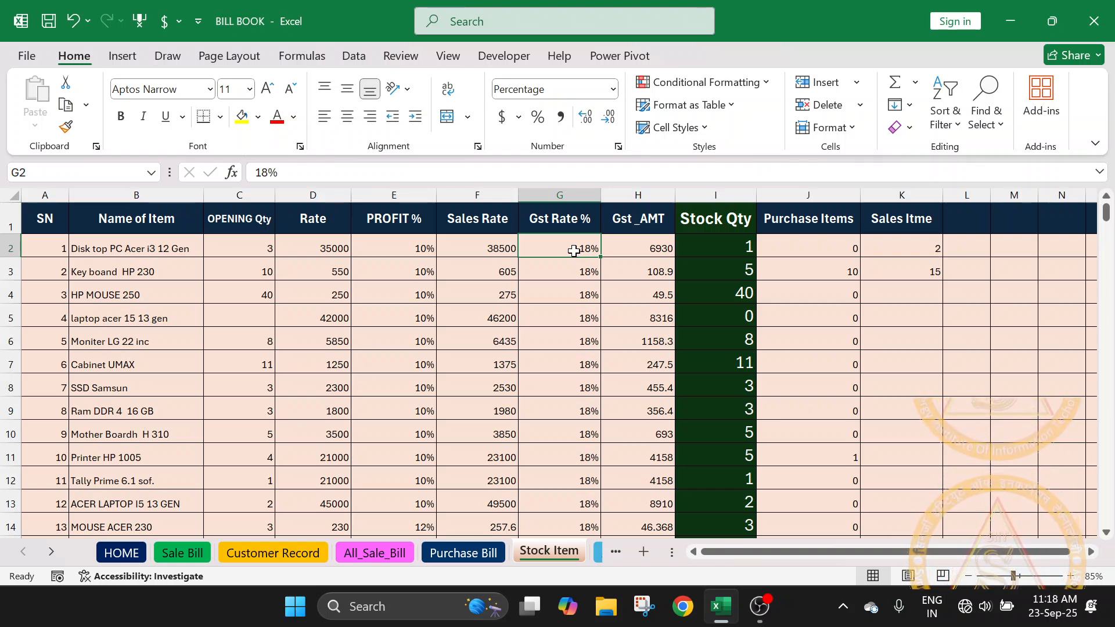
{"action": "left_click", "coordinate": [168, 247]}
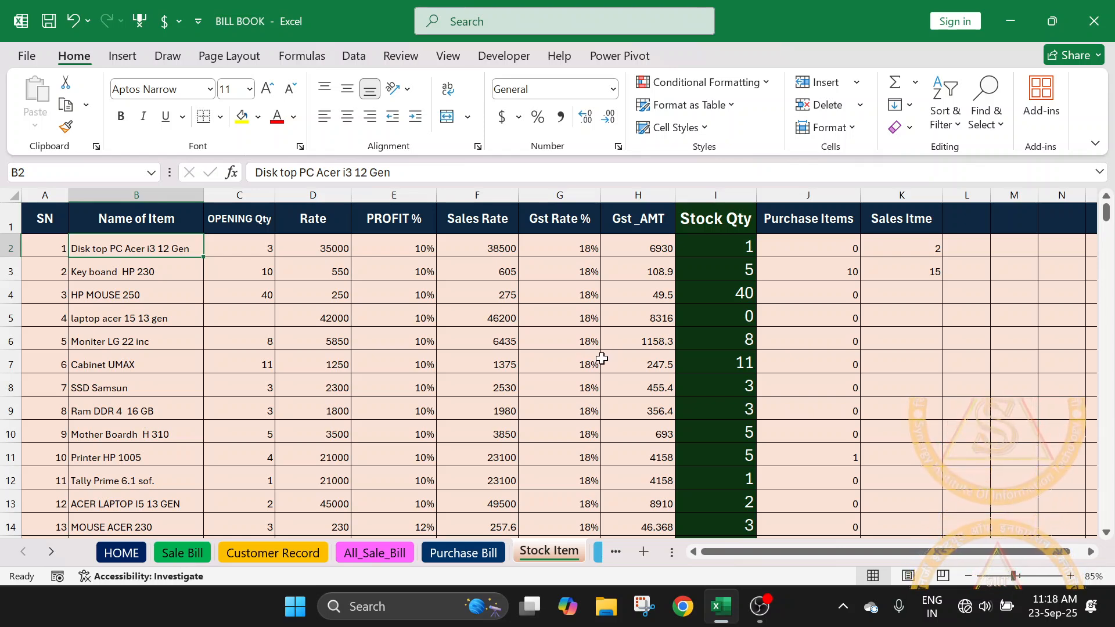
{"action": "left_click", "coordinate": [580, 242]}
{"action": "left_click", "coordinate": [580, 295]}
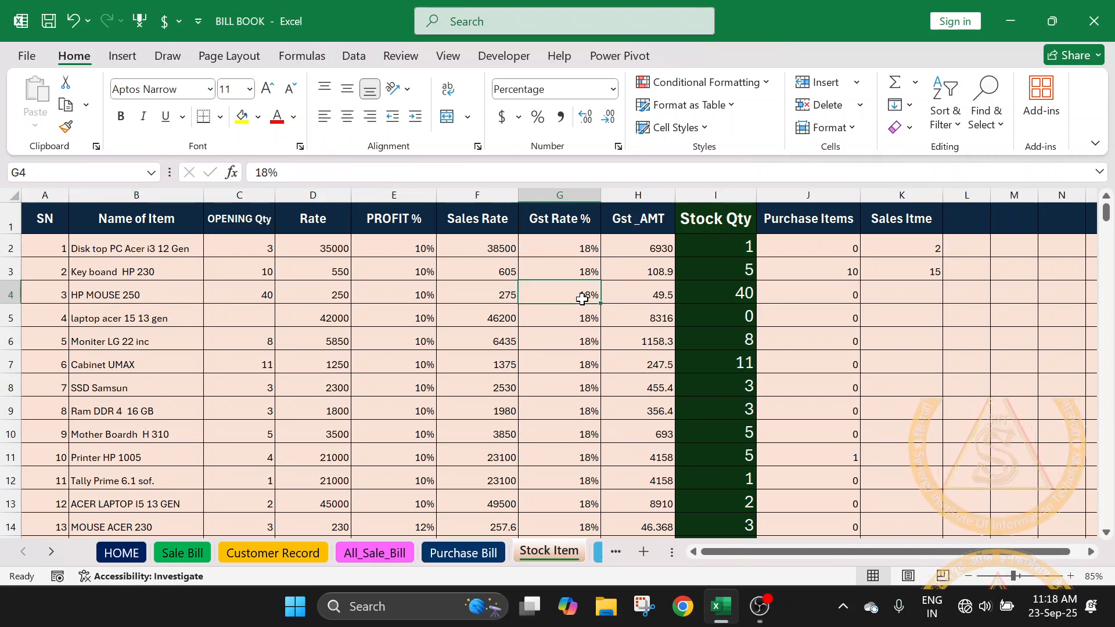
{"action": "left_click", "coordinate": [578, 250]}
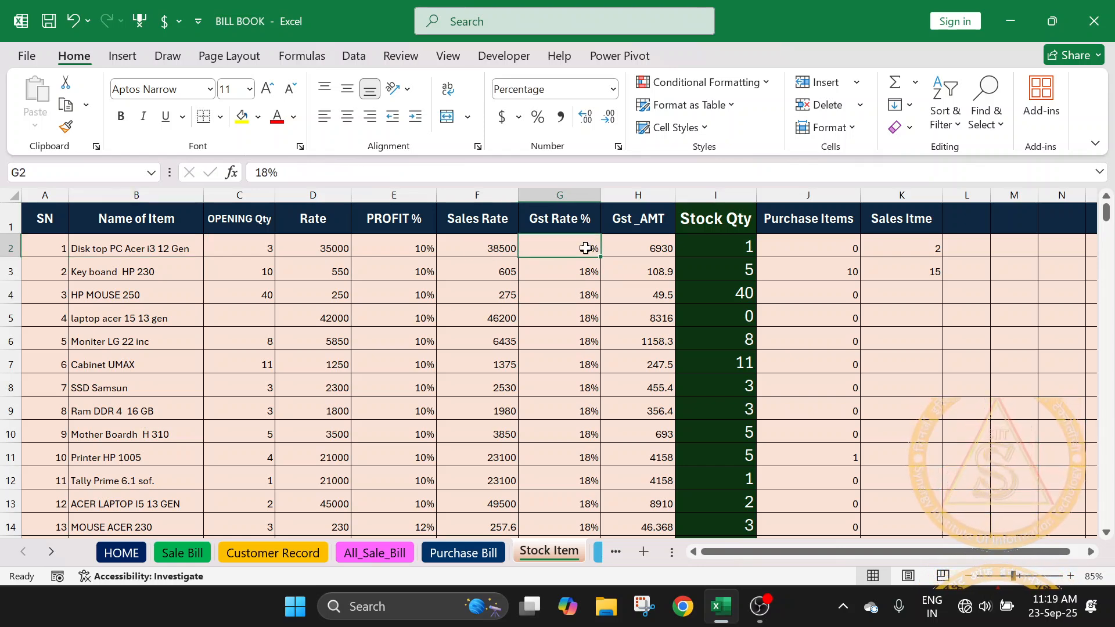
{"action": "left_click_drag", "start_coordinate": [584, 247], "coordinate": [586, 459]}
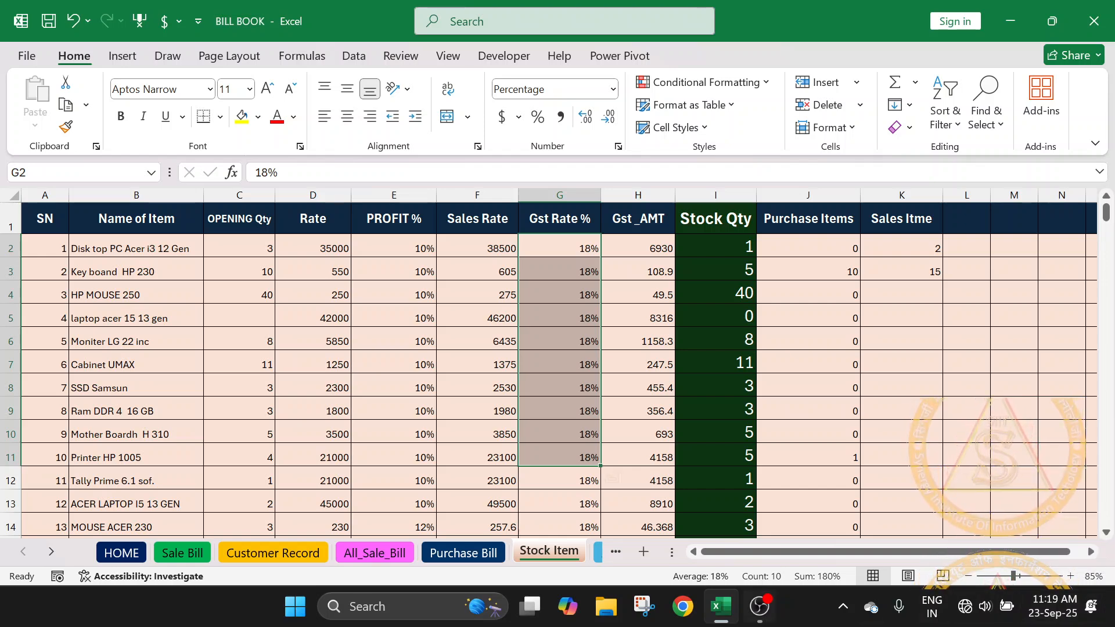
- Start a list of GST rates on the Sale Bill sheet with 3 in L15 and 5 in L16
{"action": "left_click", "coordinate": [183, 558]}
{"action": "left_click", "coordinate": [901, 328]}
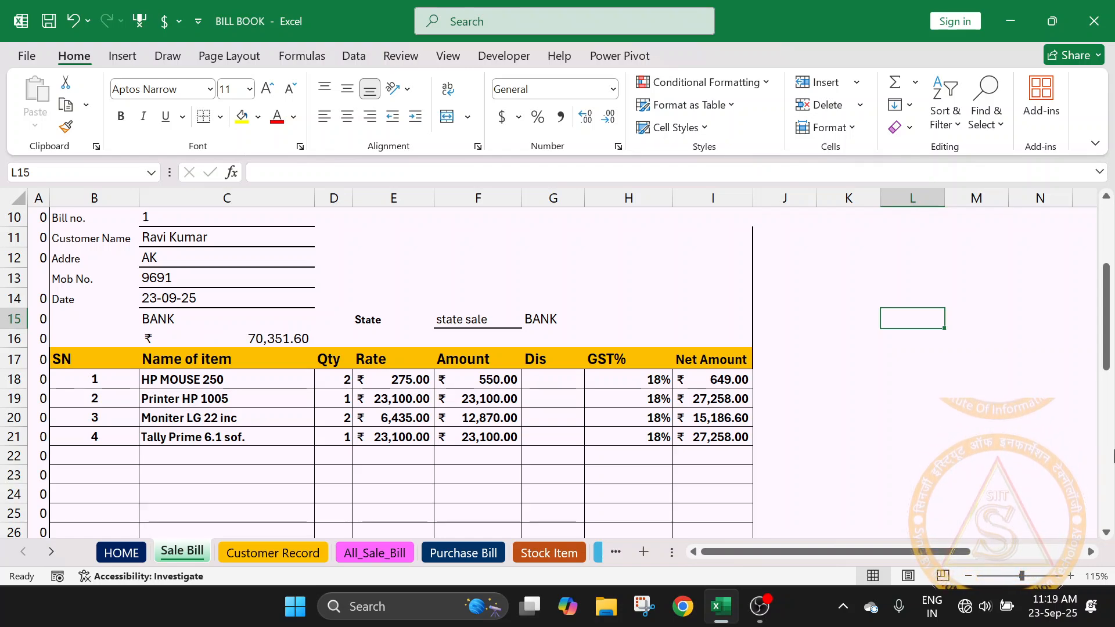
{"action": "type", "text": "5"}
{"action": "key", "text": "Return"}
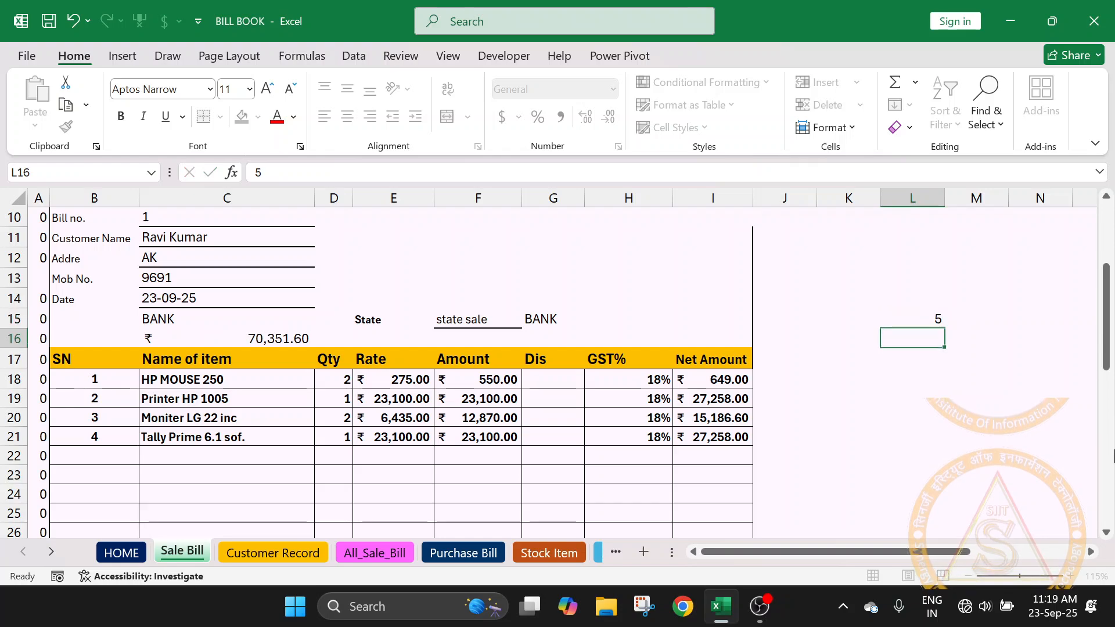
{"action": "key", "text": "Up"}
{"action": "type", "text": "3"}
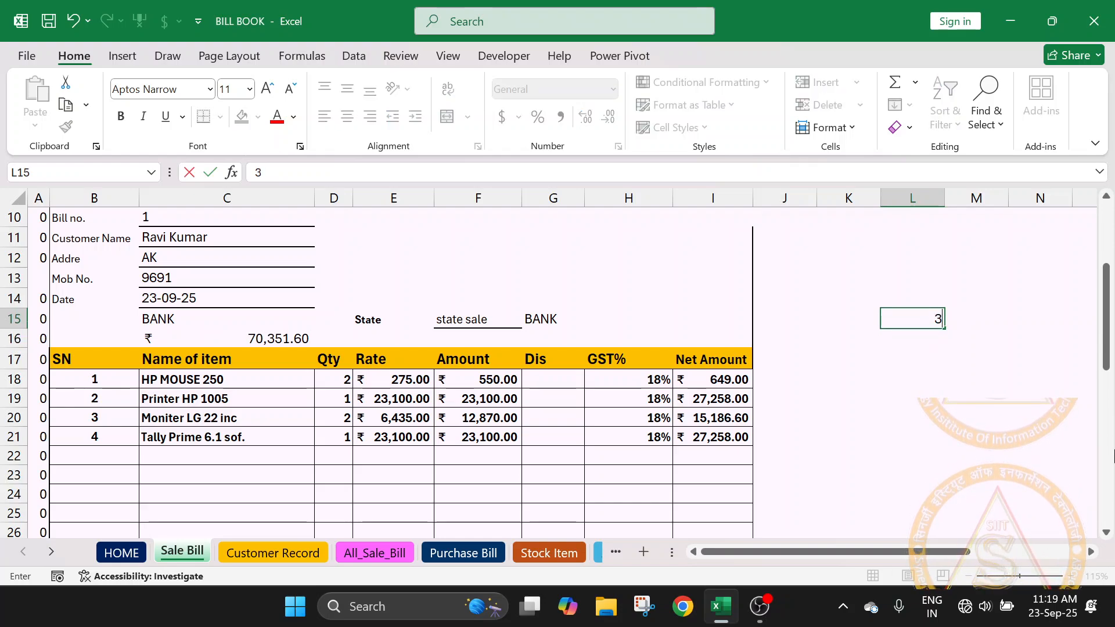
{"action": "key", "text": "Return"}
{"action": "type", "text": "5"}
{"action": "key", "text": "Return"}
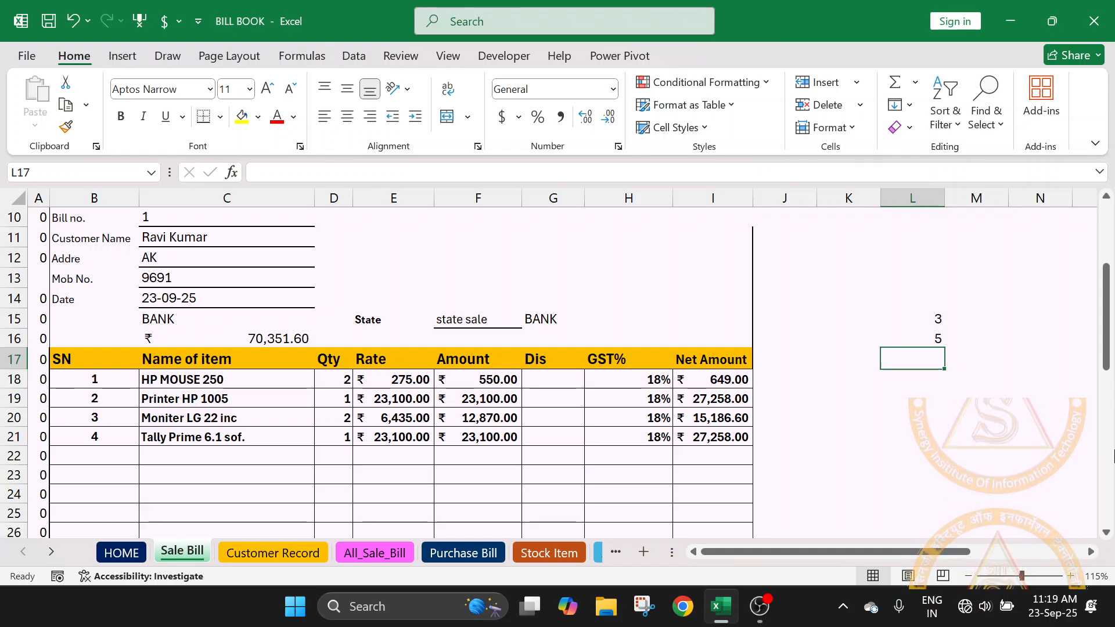
- Continue the GST rate list with 12, 18, 28, 40 and 45 in cells L17 to L21
{"action": "type", "text": "12"}
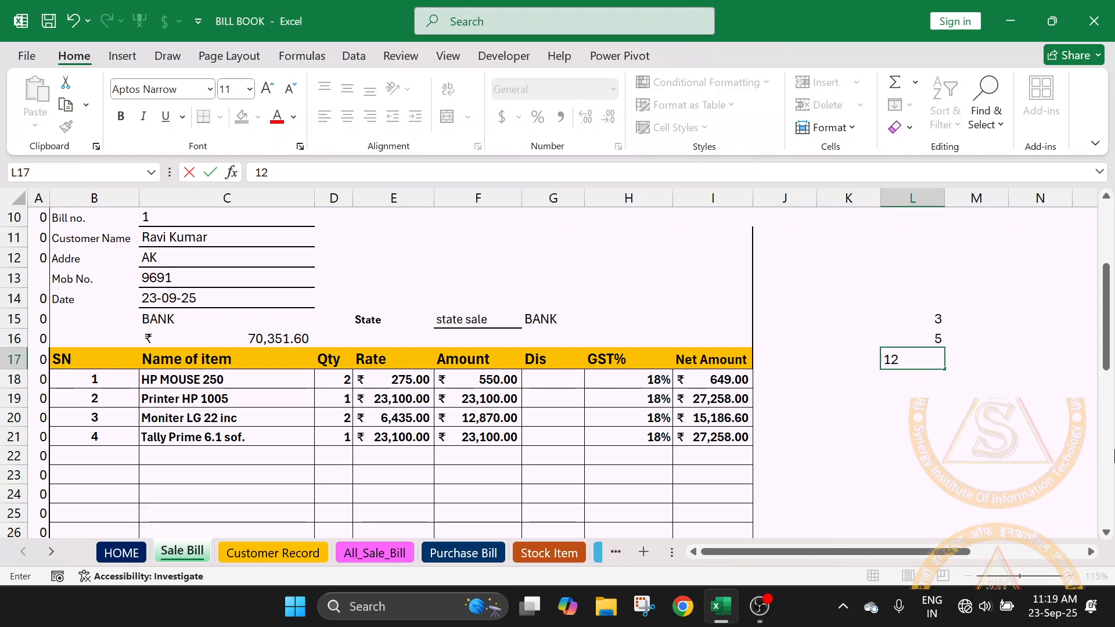
{"action": "key", "text": "Return"}
{"action": "type", "text": "18"}
{"action": "key", "text": "Return"}
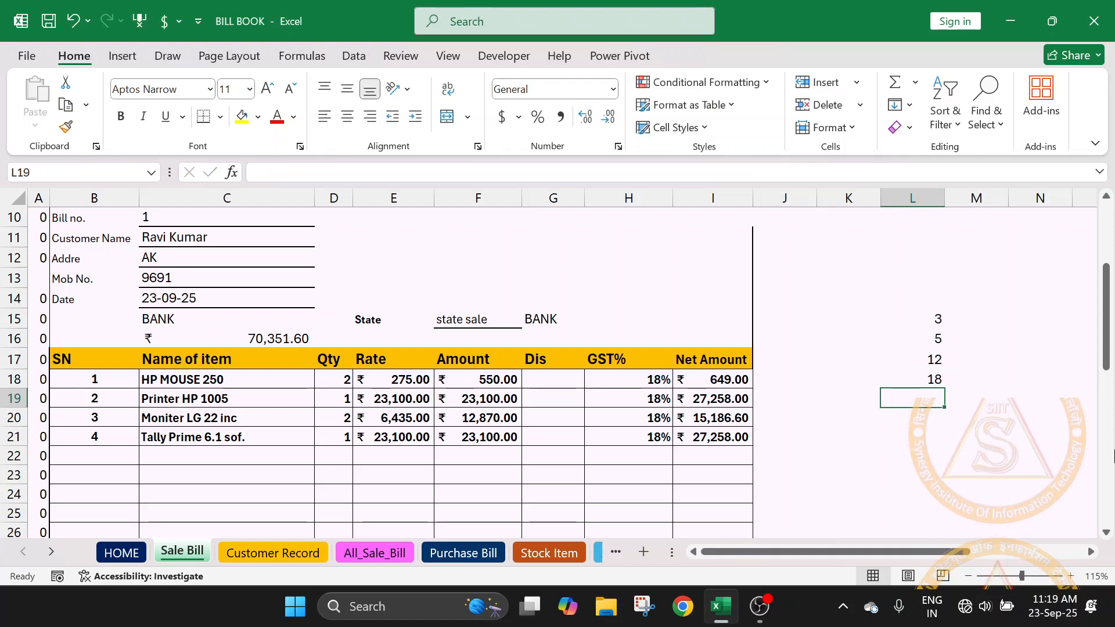
{"action": "type", "text": "28"}
{"action": "key", "text": "Return"}
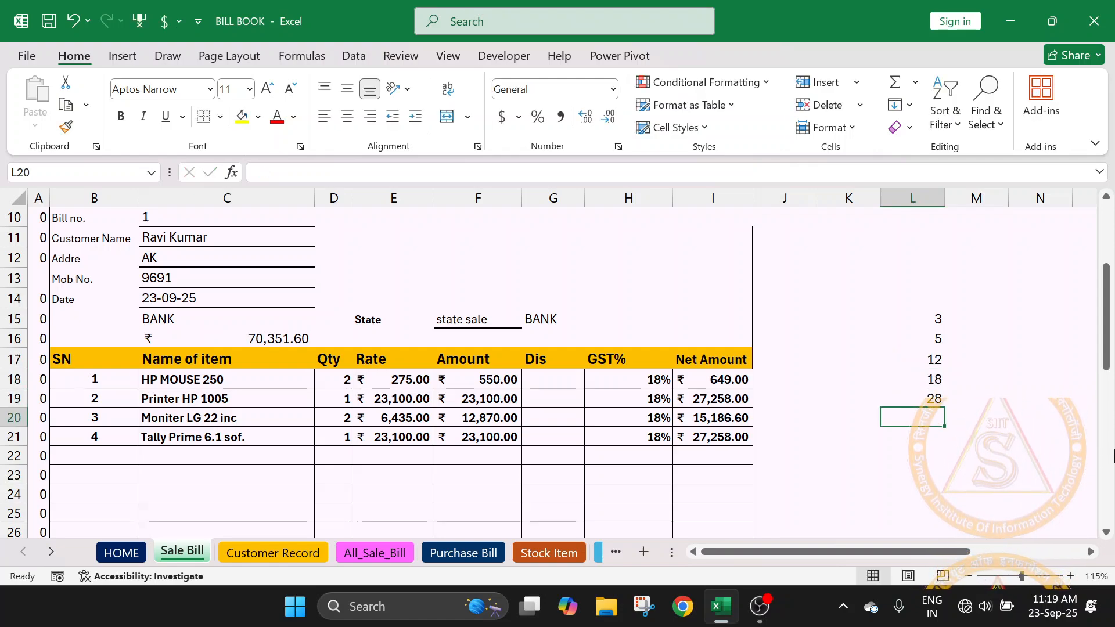
{"action": "type", "text": "45"}
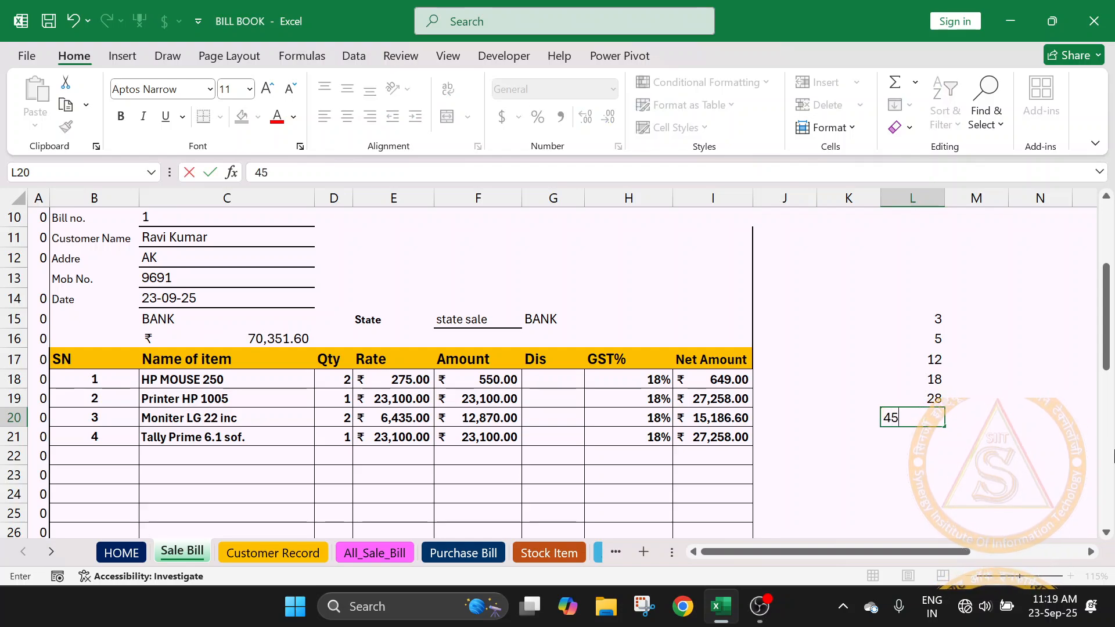
{"action": "key", "text": "BackSpace"}
{"action": "type", "text": "0"}
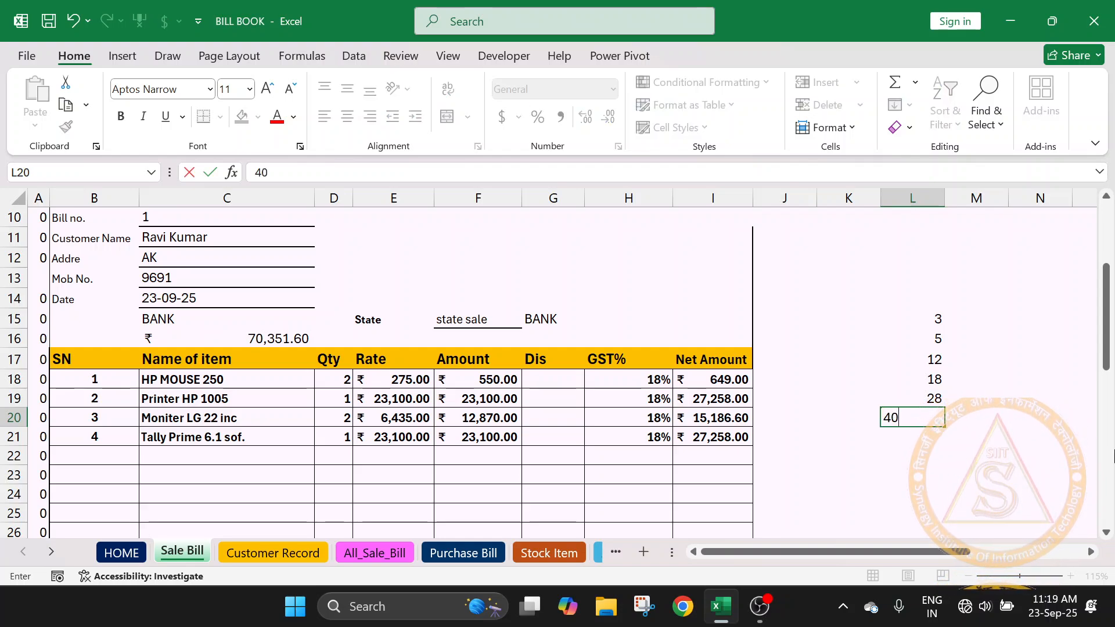
{"action": "key", "text": "Return"}
{"action": "type", "text": "45"}
{"action": "key", "text": "Return"}
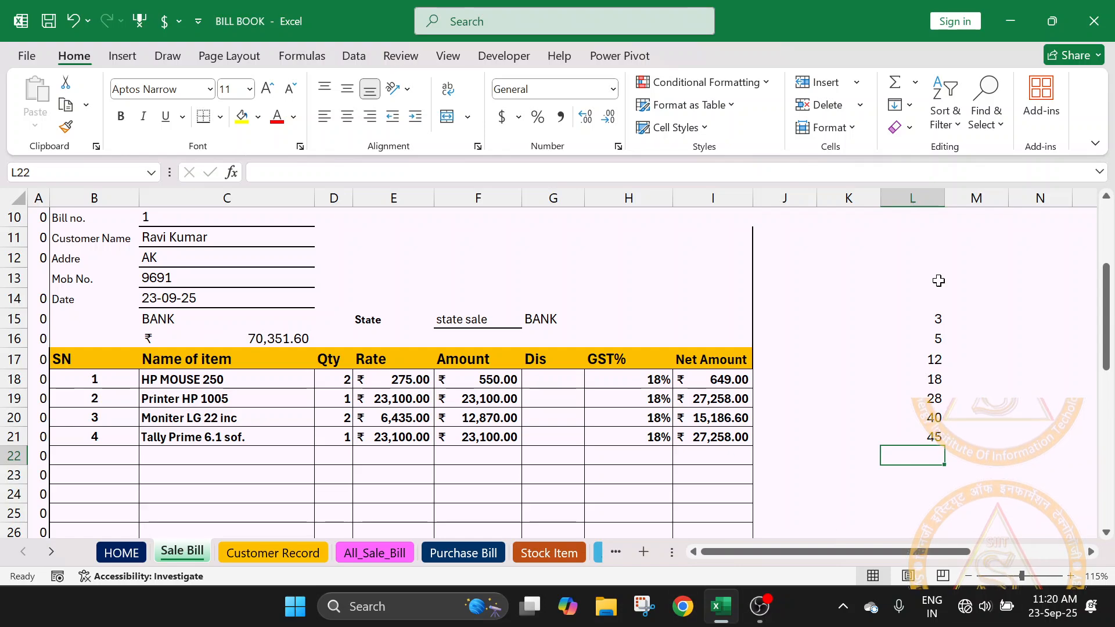
- Add the heading GST in L14 above the list of rates
{"action": "left_click", "coordinate": [919, 292]}
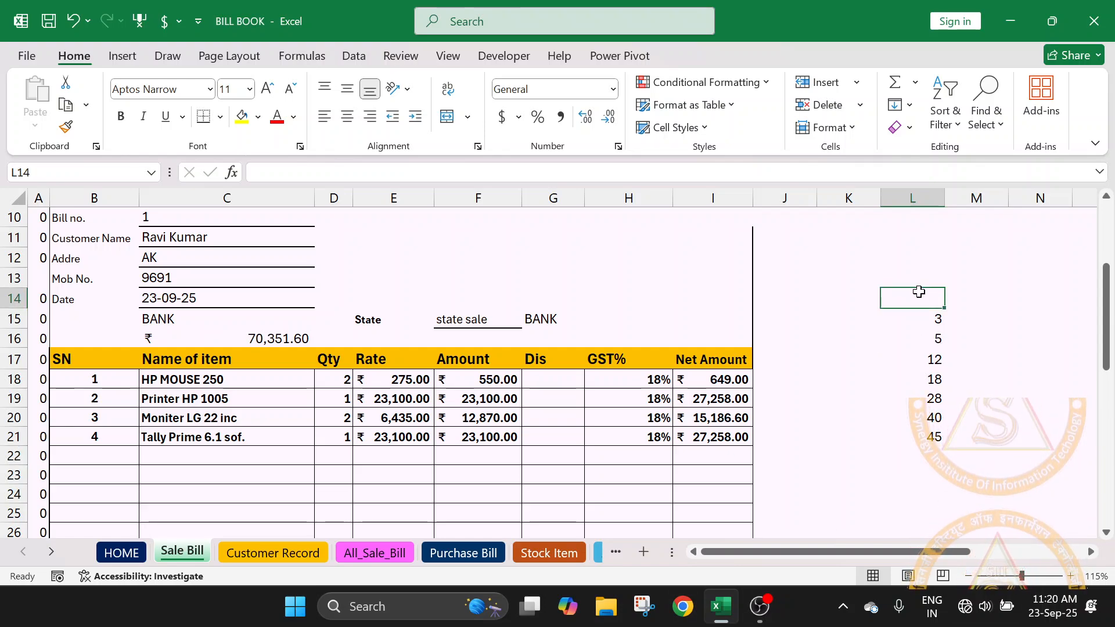
{"action": "type", "text": "gst"}
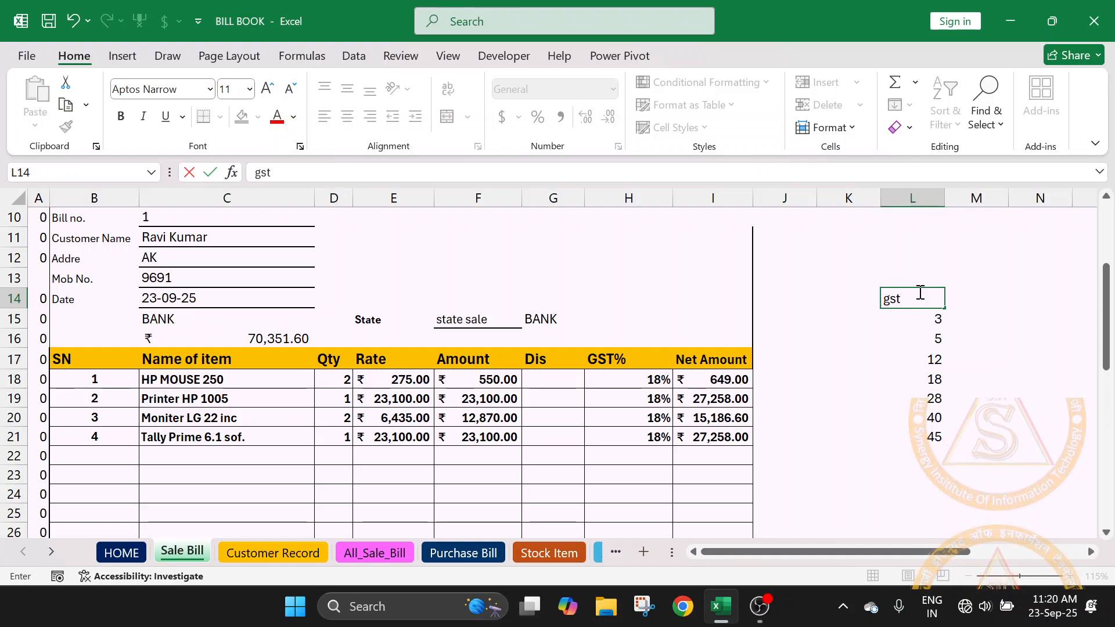
{"action": "key", "text": "BackSpace"}
{"action": "key", "text": "BackSpace"}
{"action": "key", "text": "BackSpace"}
{"action": "type", "text": "GST"}
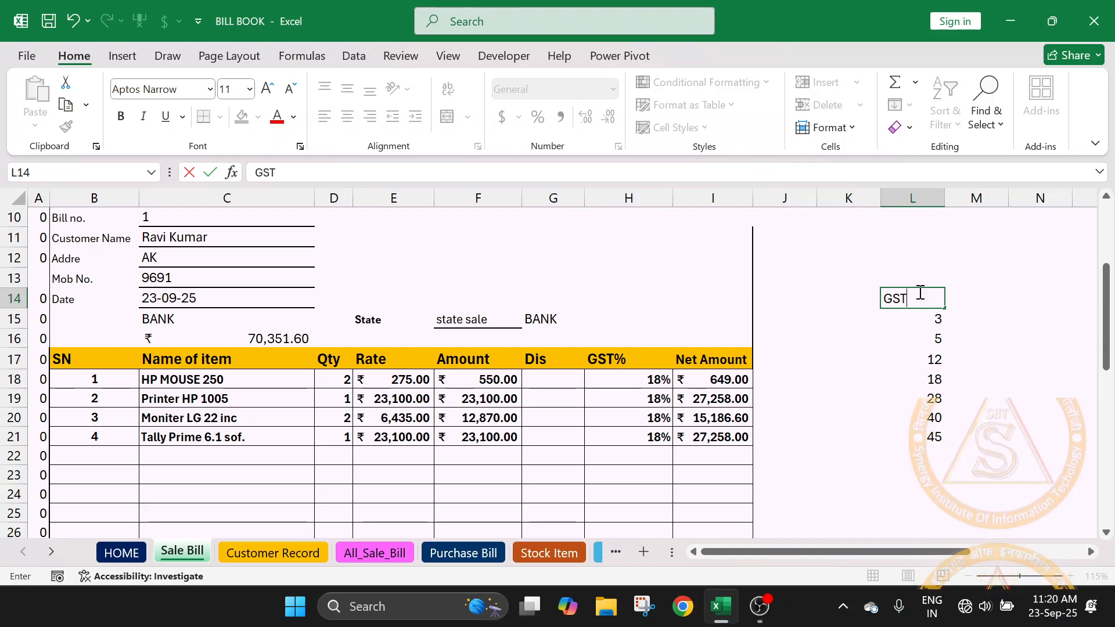
{"action": "key", "text": "Return"}
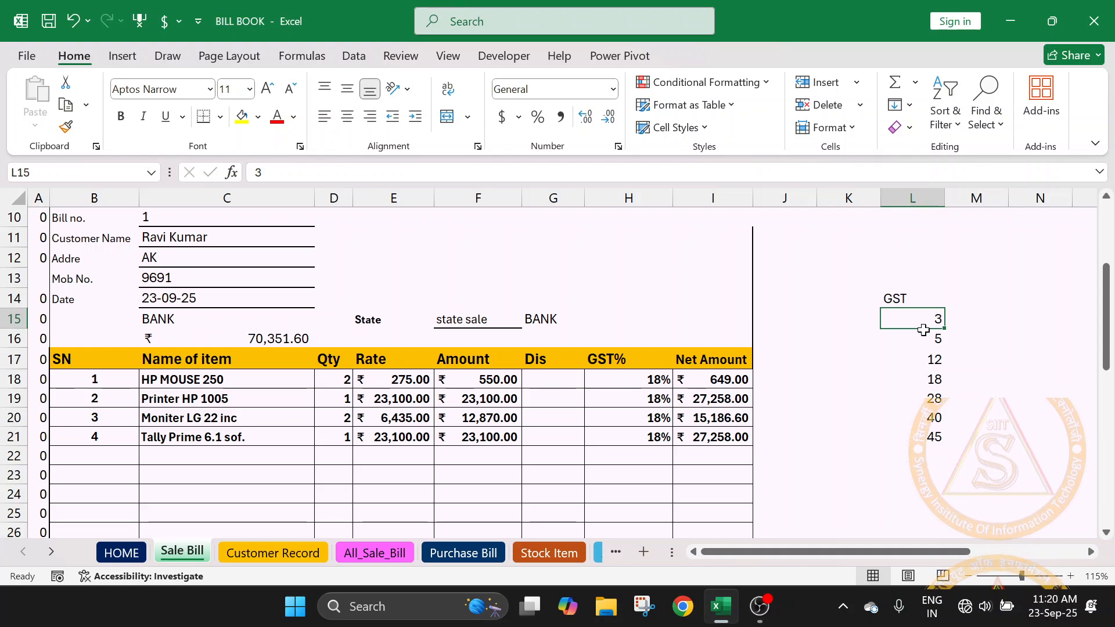
- Go through the listed GST rates one at a time, from L21 up to L15
{"action": "left_click_drag", "start_coordinate": [926, 320], "coordinate": [932, 440]}
{"action": "left_click", "coordinate": [956, 440]}
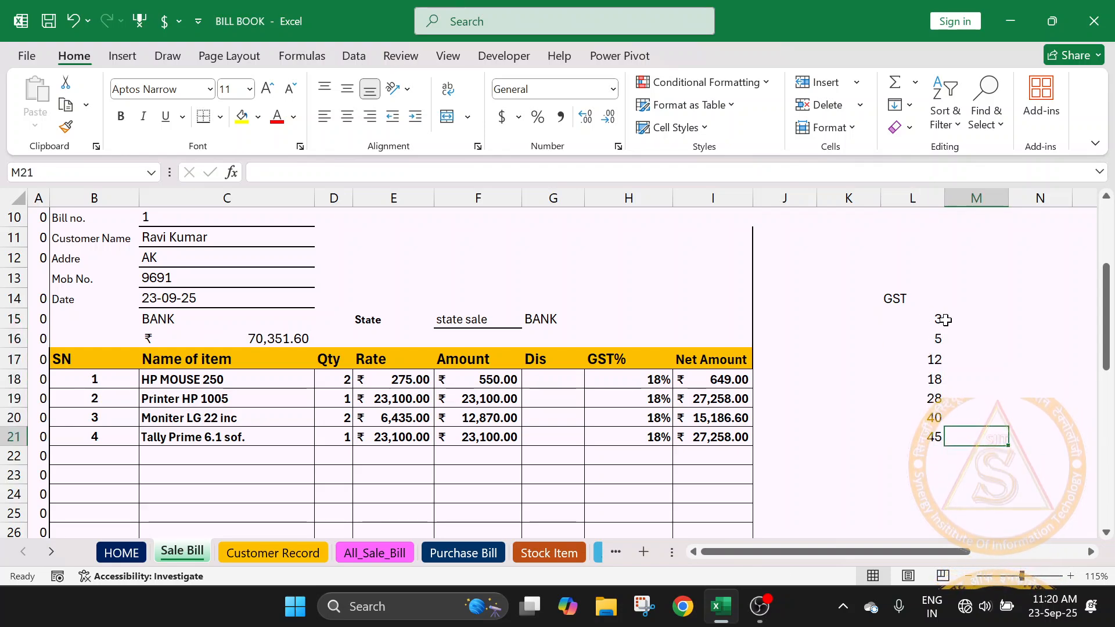
{"action": "left_click", "coordinate": [926, 439]}
{"action": "left_click", "coordinate": [925, 415]}
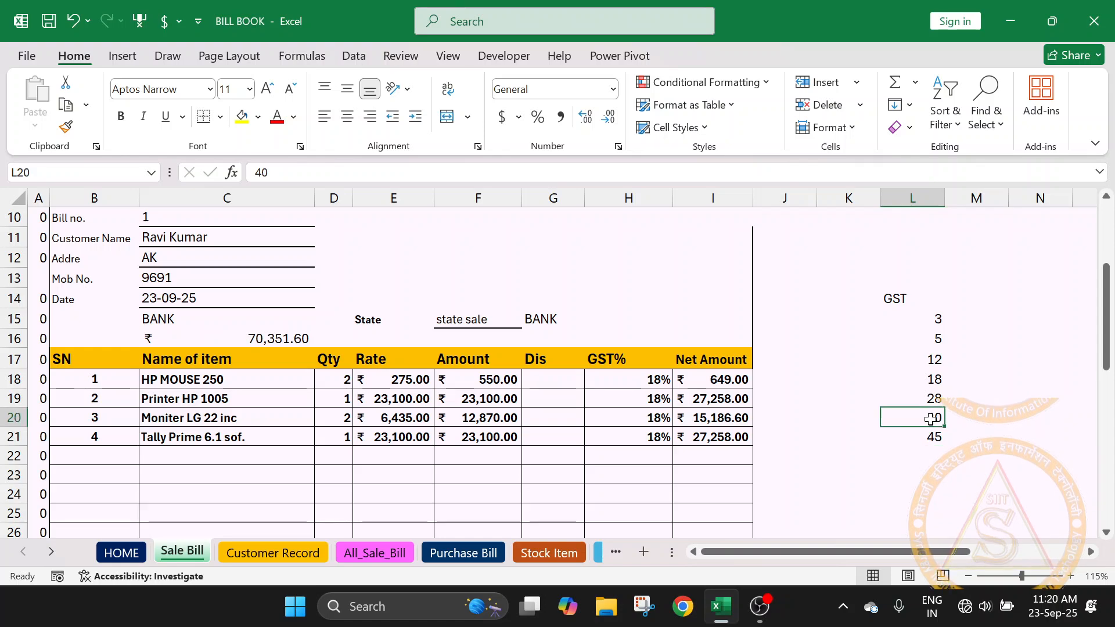
{"action": "left_click", "coordinate": [934, 399]}
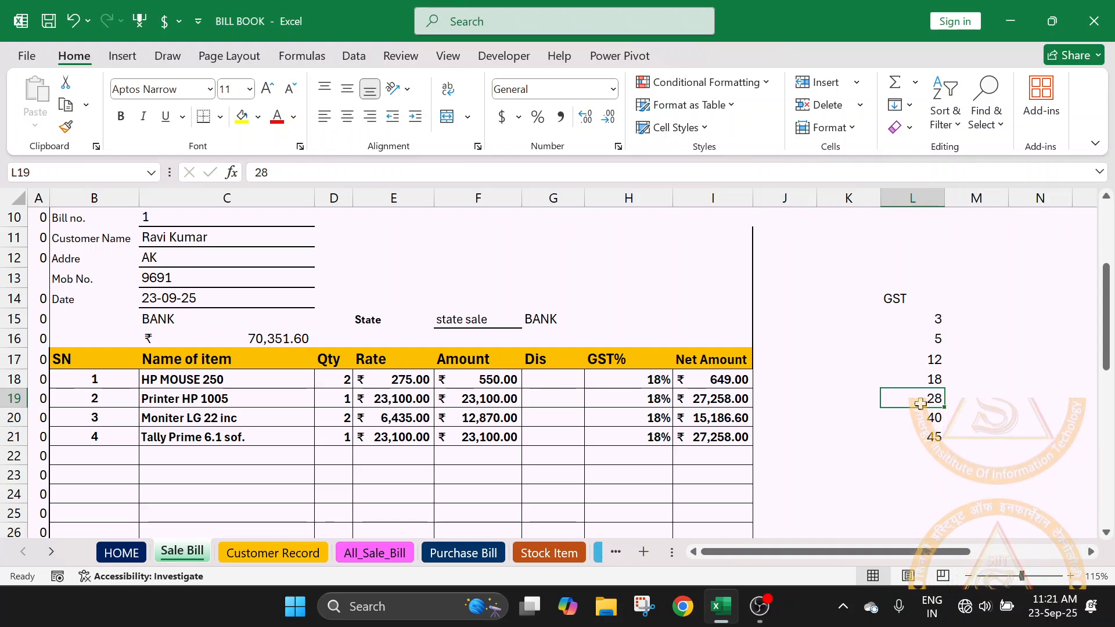
{"action": "left_click", "coordinate": [941, 381]}
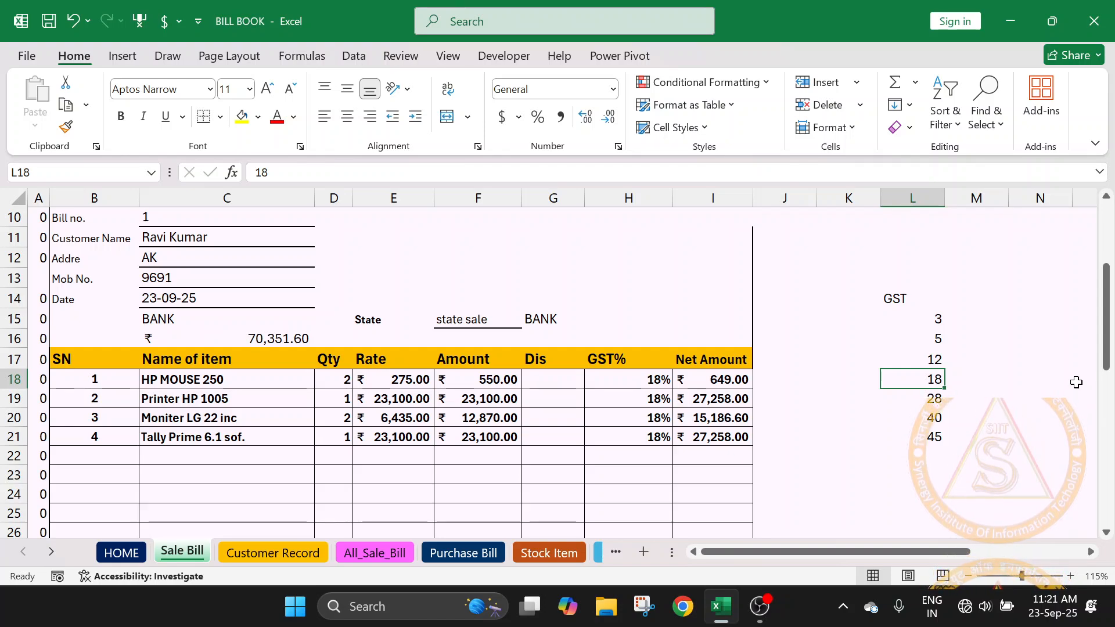
{"action": "left_click", "coordinate": [929, 359]}
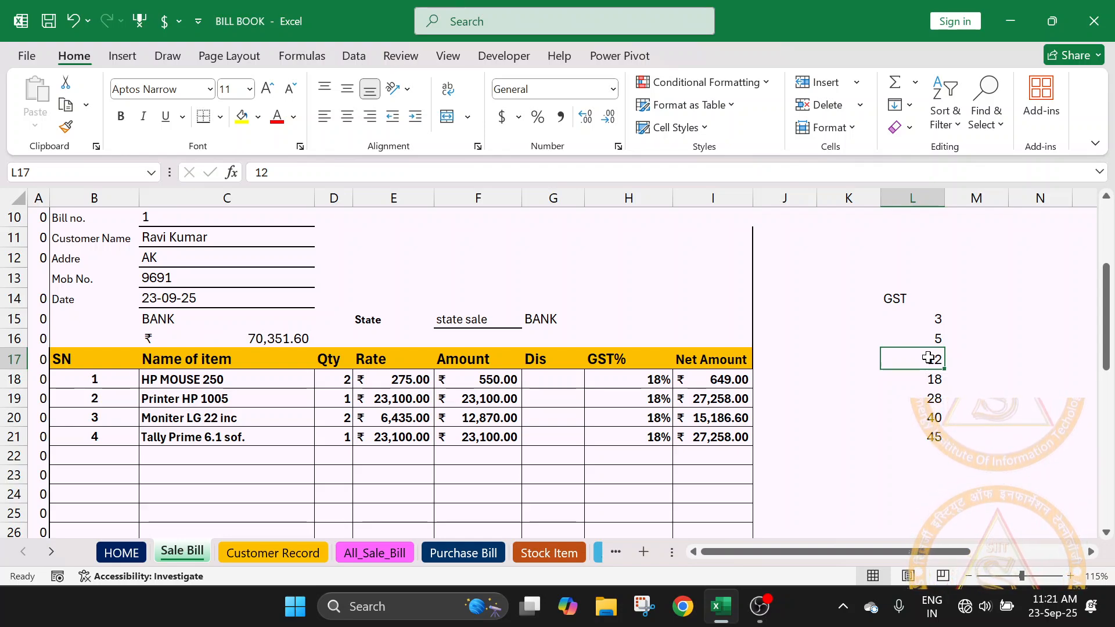
{"action": "left_click", "coordinate": [938, 332]}
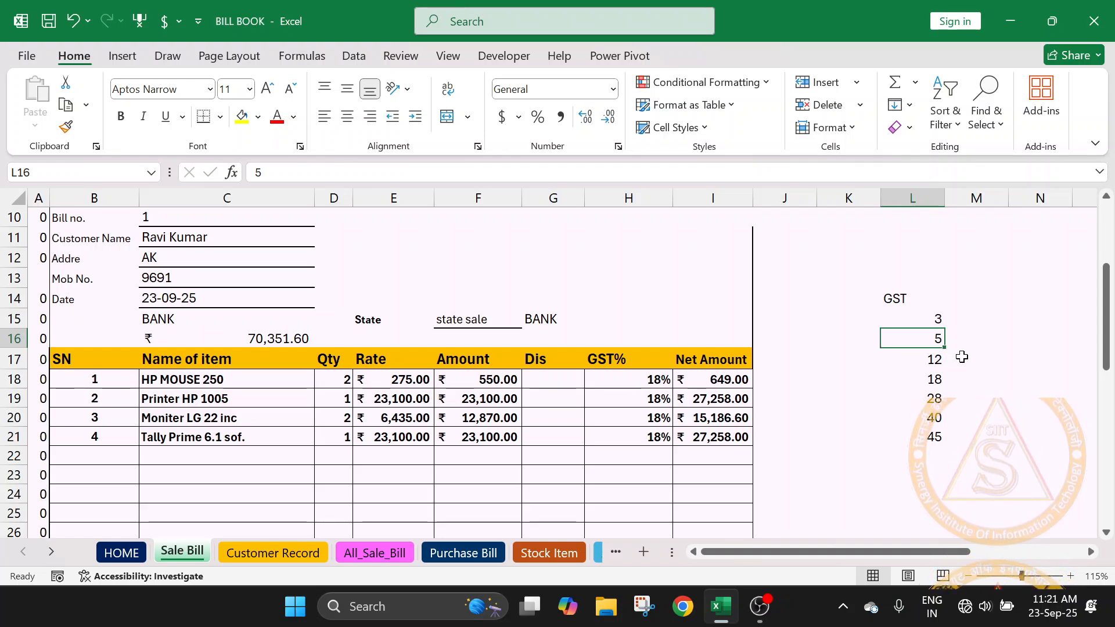
{"action": "left_click", "coordinate": [932, 320]}
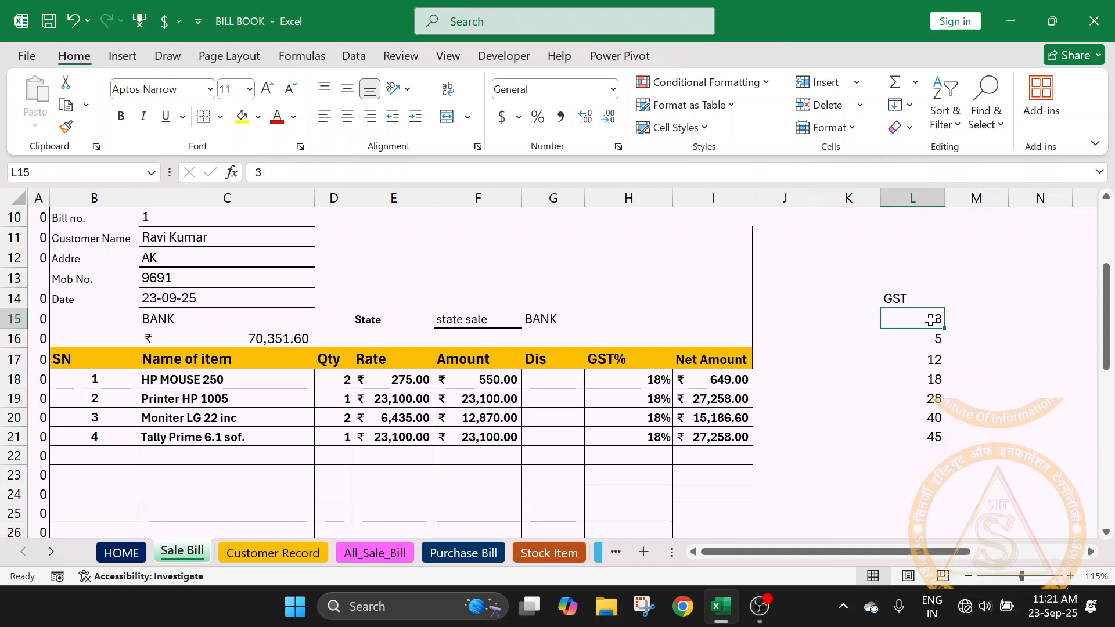
- Remove the 12 and 28 rates from L17 and L19 in the GST list
{"action": "left_click", "coordinate": [932, 360]}
{"action": "key", "text": "Delete"}
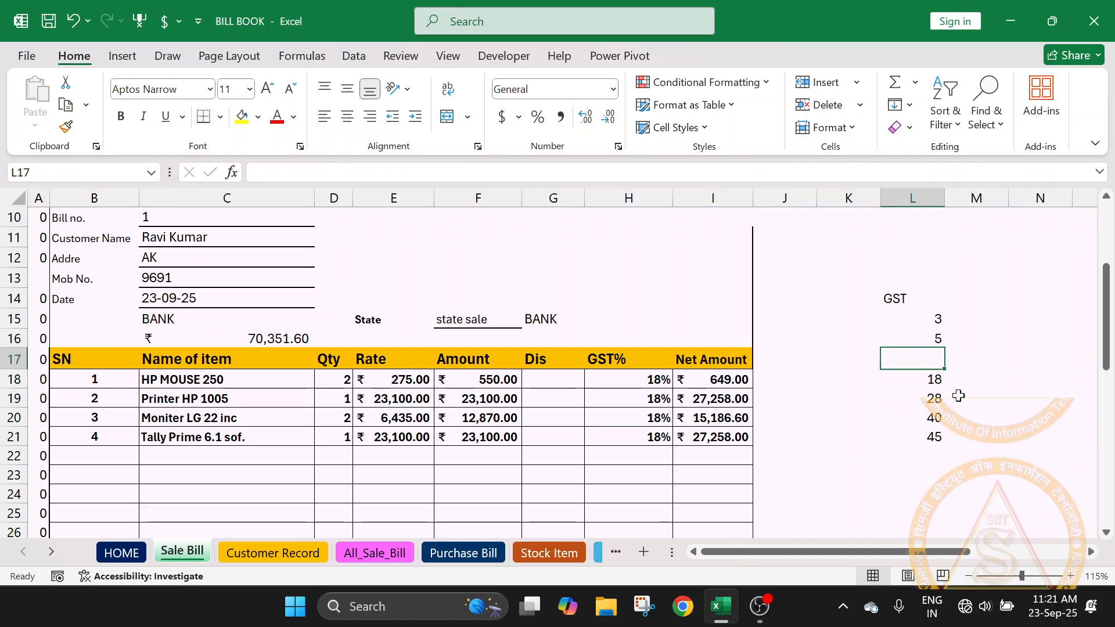
{"action": "left_click", "coordinate": [929, 398]}
{"action": "key", "text": "Delete"}
{"action": "left_click", "coordinate": [974, 414]}
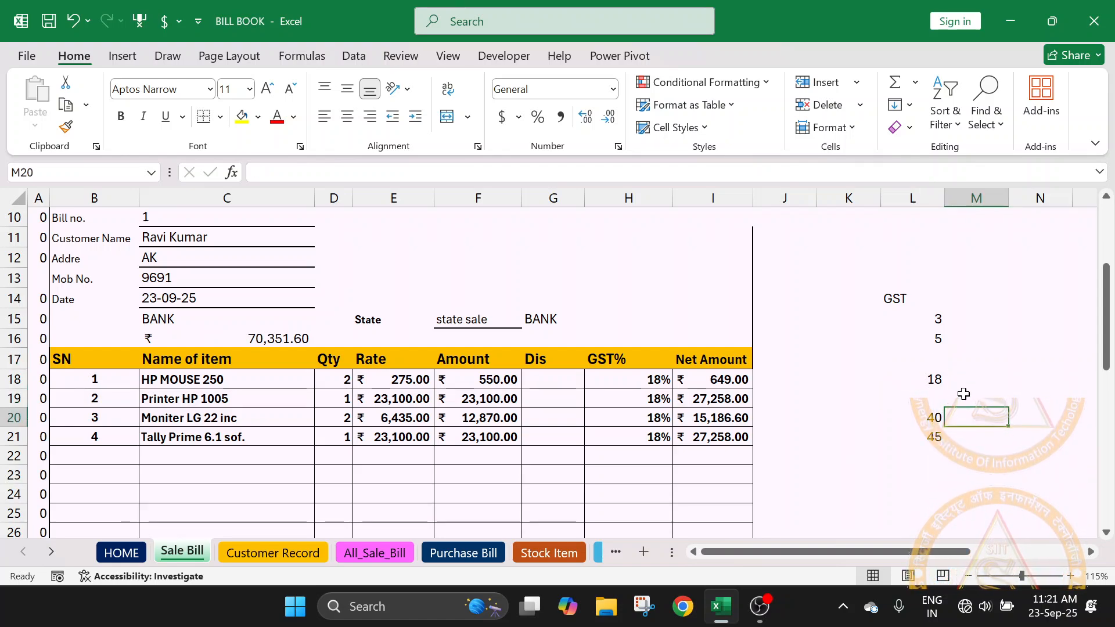
- Review the rates left in the GST list against the emptied cells L17 and L19
{"action": "left_click", "coordinate": [928, 404]}
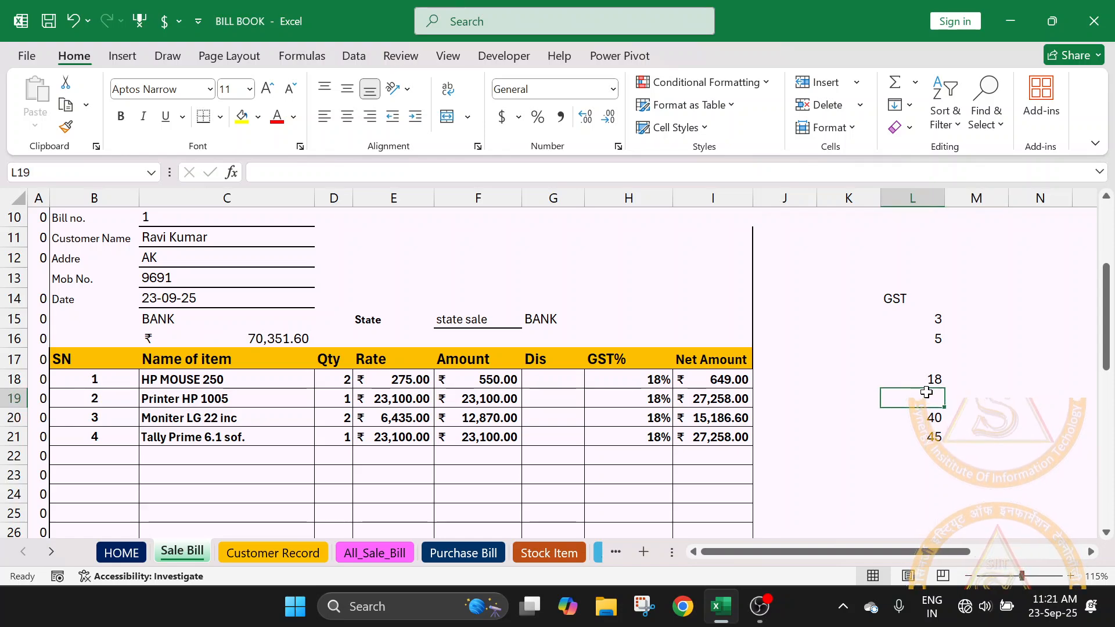
{"action": "left_click", "coordinate": [924, 380]}
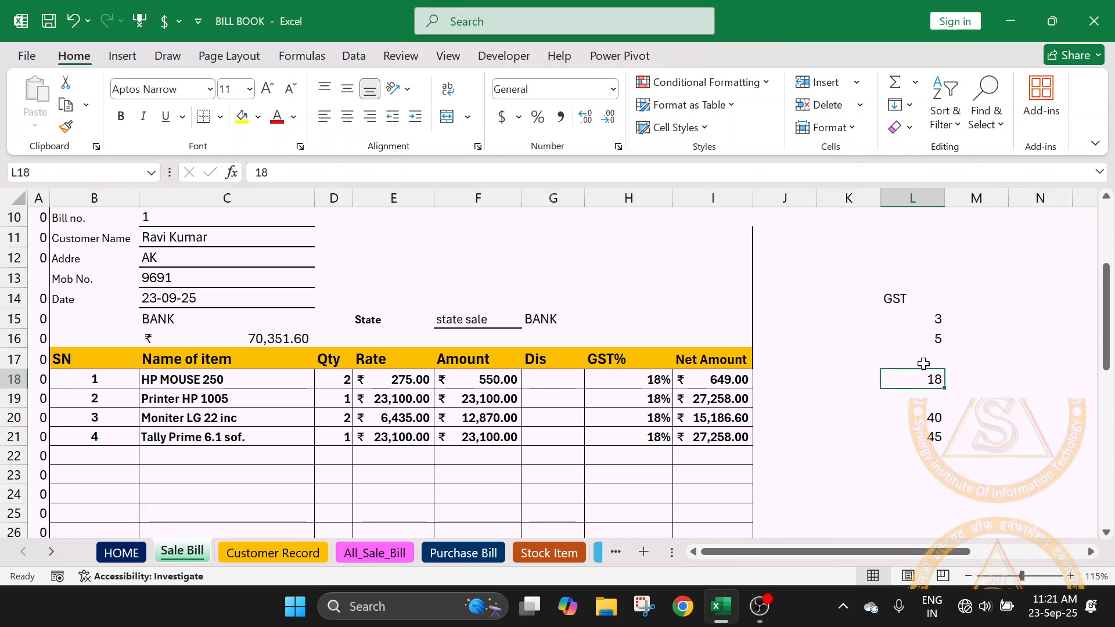
{"action": "left_click", "coordinate": [925, 357]}
{"action": "left_click", "coordinate": [917, 341]}
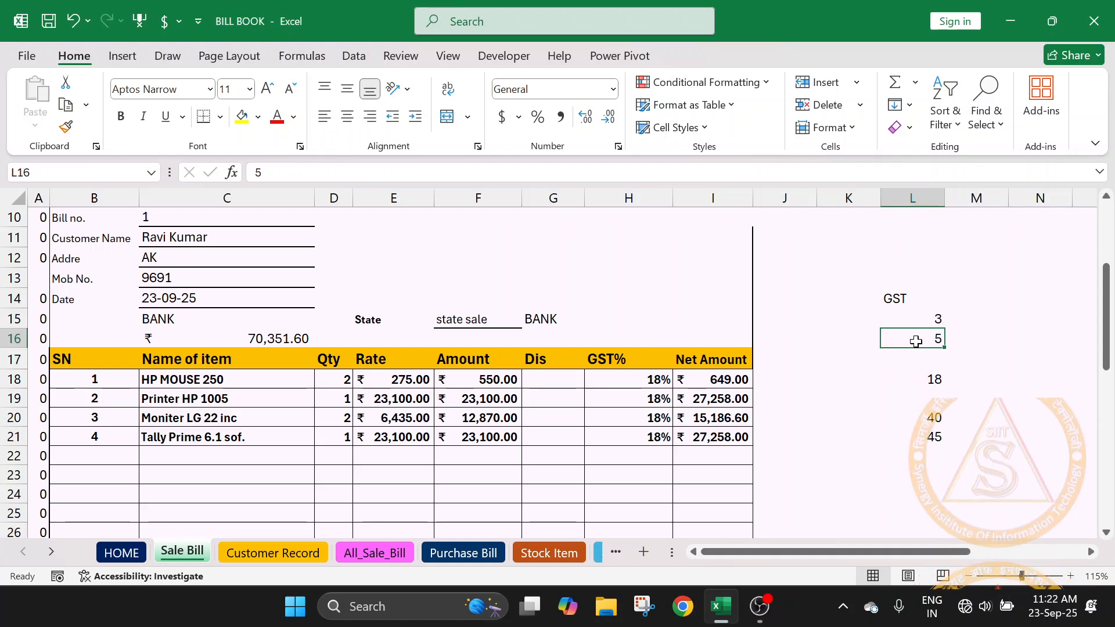
{"action": "left_click", "coordinate": [925, 401]}
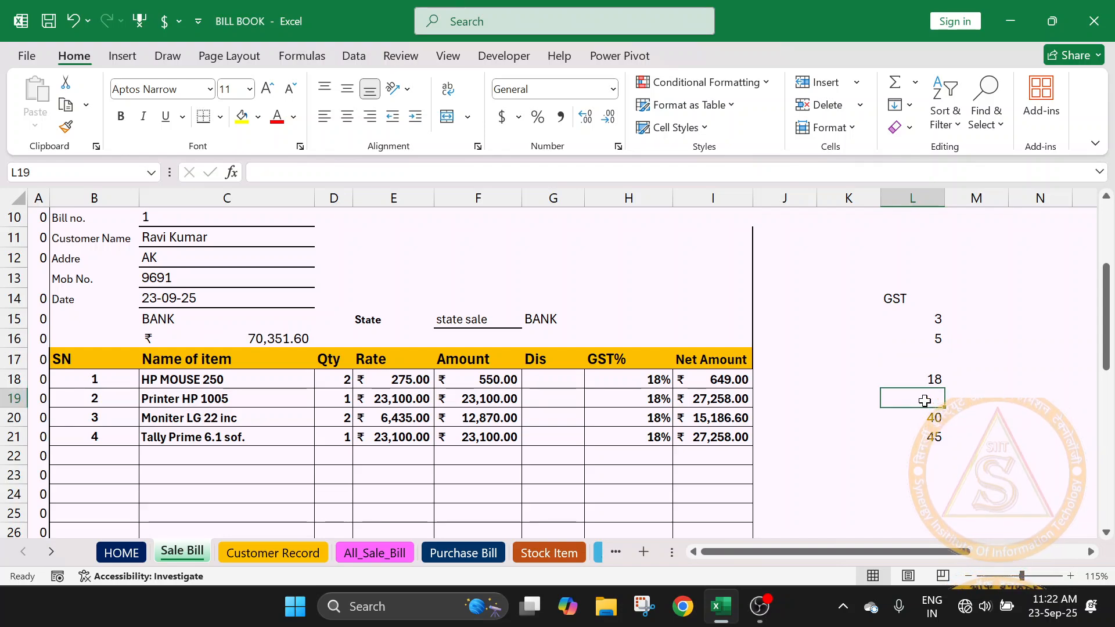
{"action": "left_click", "coordinate": [922, 383]}
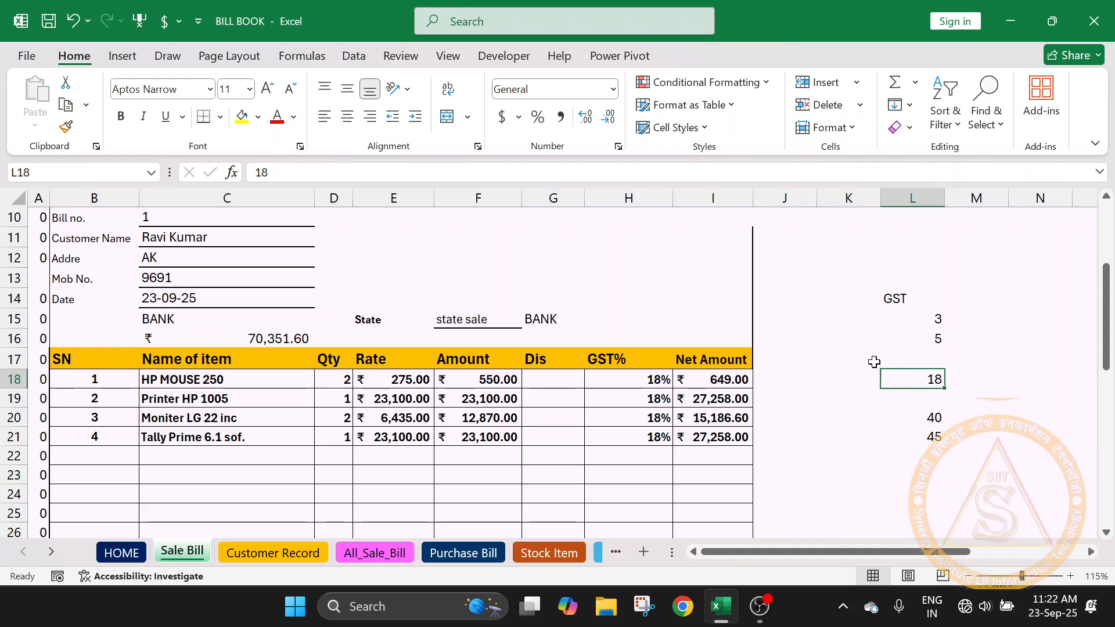
{"action": "left_click", "coordinate": [909, 350]}
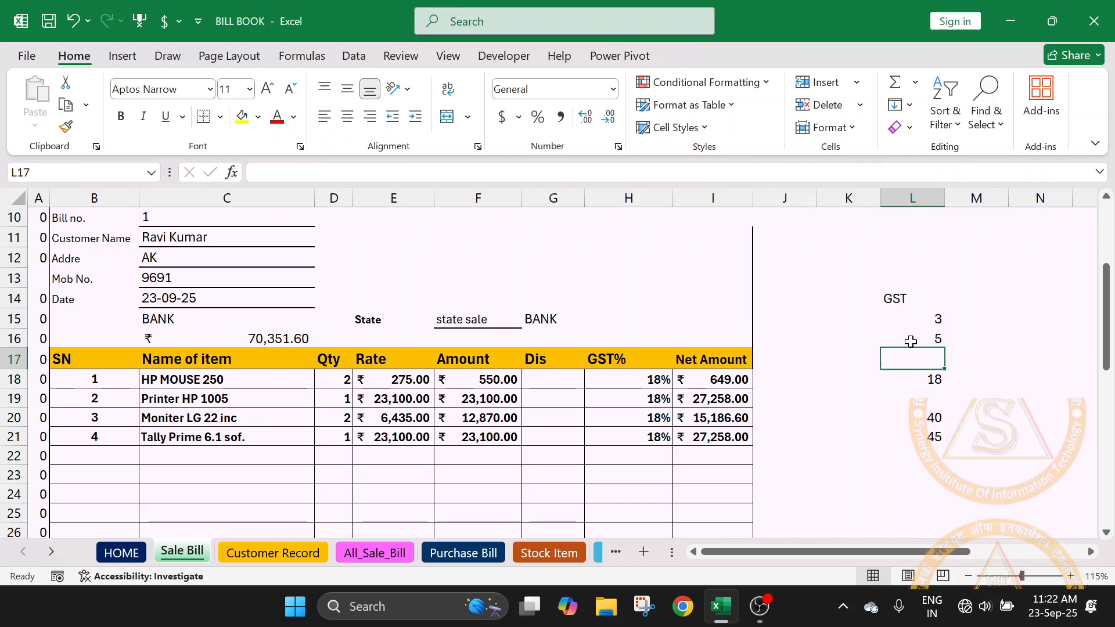
{"action": "left_click", "coordinate": [911, 342]}
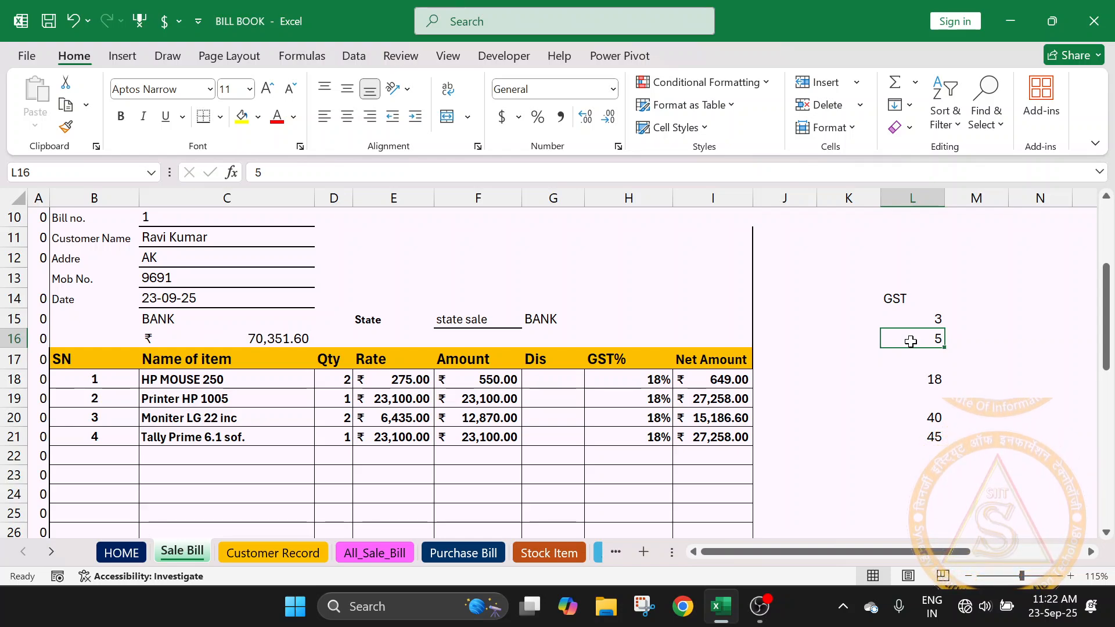
{"action": "left_click", "coordinate": [914, 379]}
{"action": "left_click", "coordinate": [904, 356]}
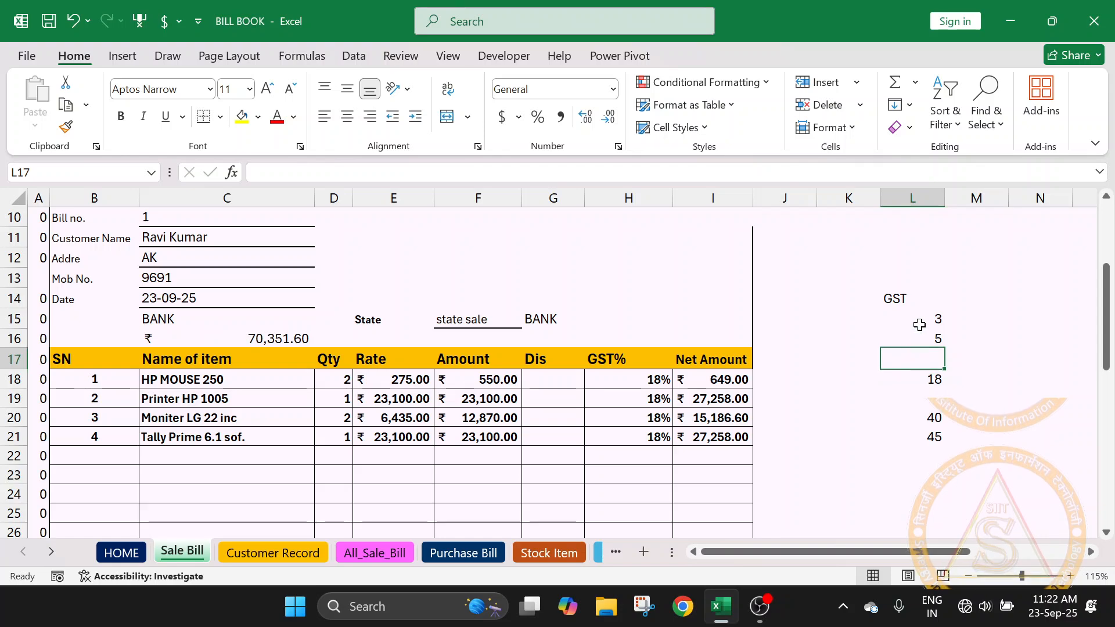
{"action": "left_click", "coordinate": [922, 321]}
- Remove the 45 rate from L21 and select the range L15:L20 of the GST list
{"action": "left_click", "coordinate": [940, 438]}
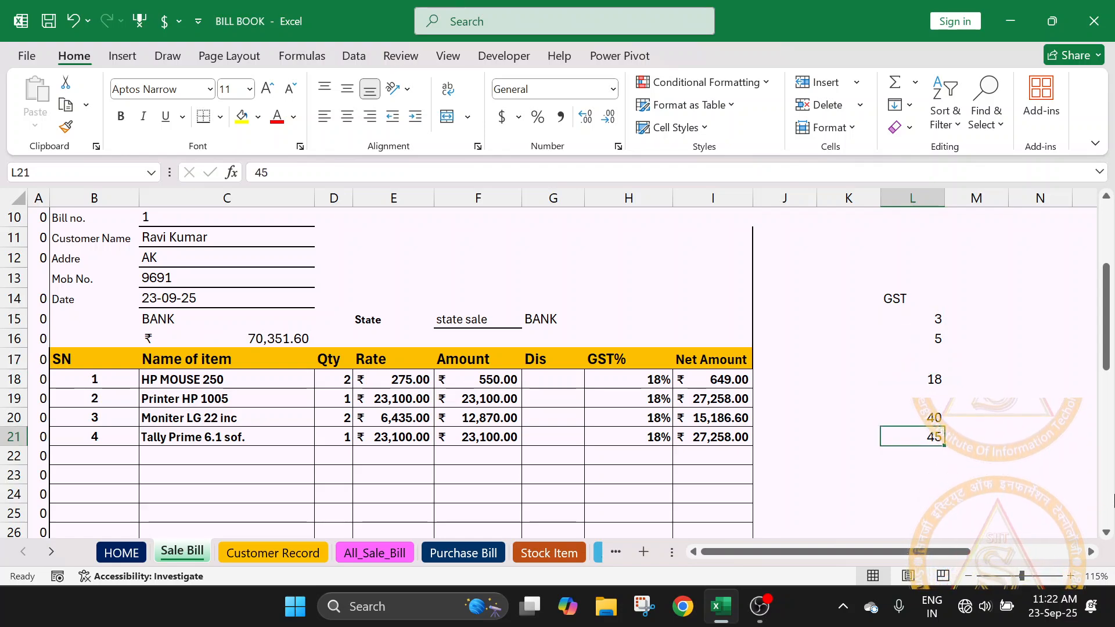
{"action": "key", "text": "Delete"}
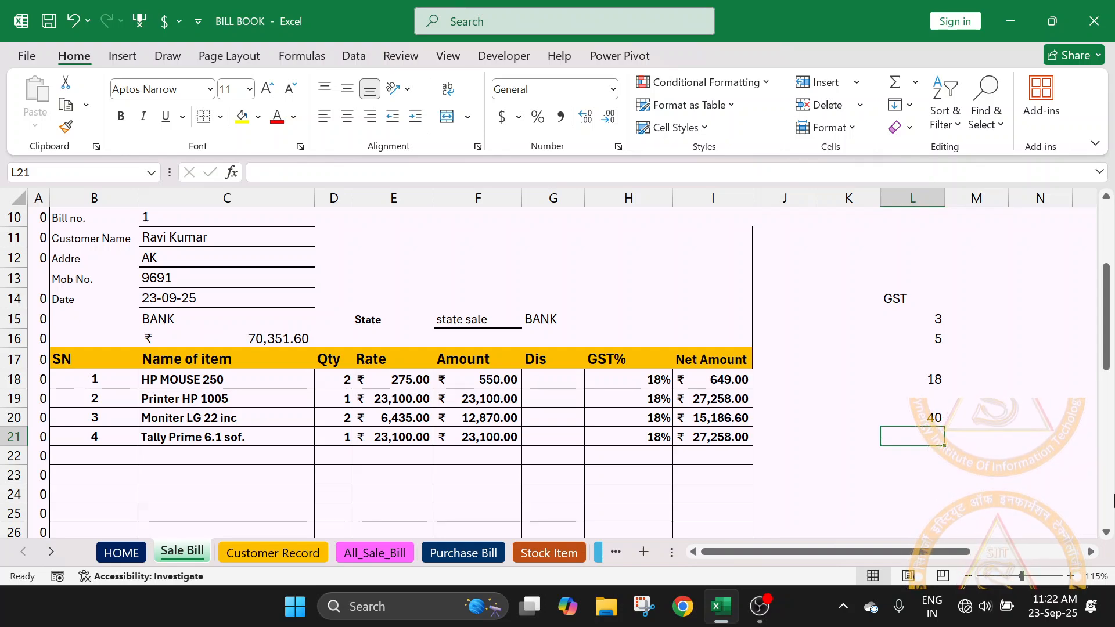
{"action": "left_click", "coordinate": [924, 419]}
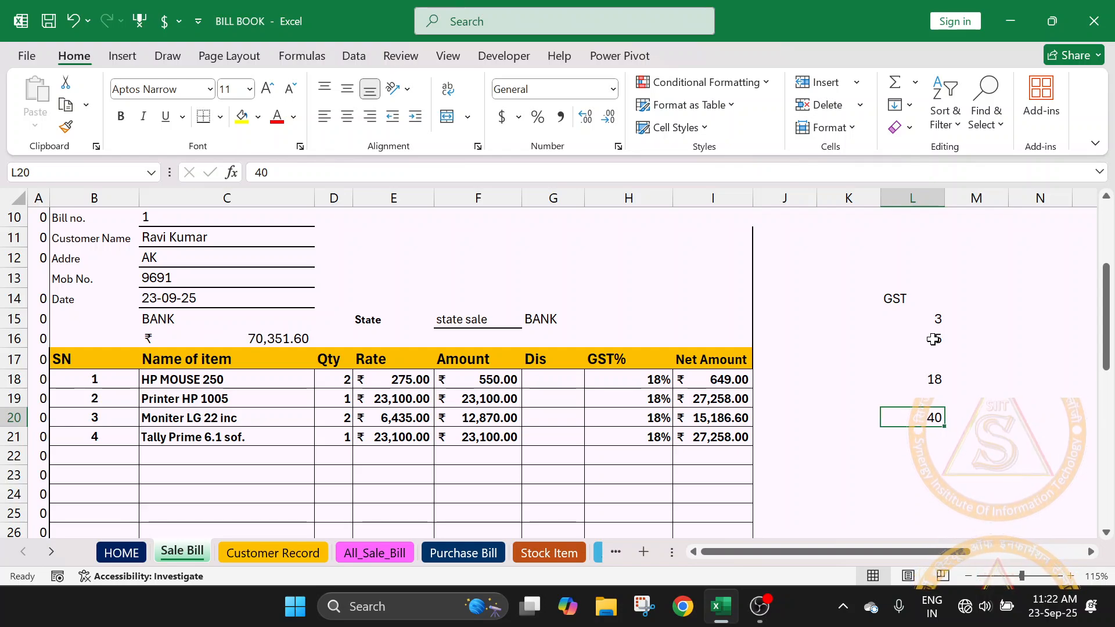
{"action": "left_click_drag", "start_coordinate": [928, 320], "coordinate": [922, 419]}
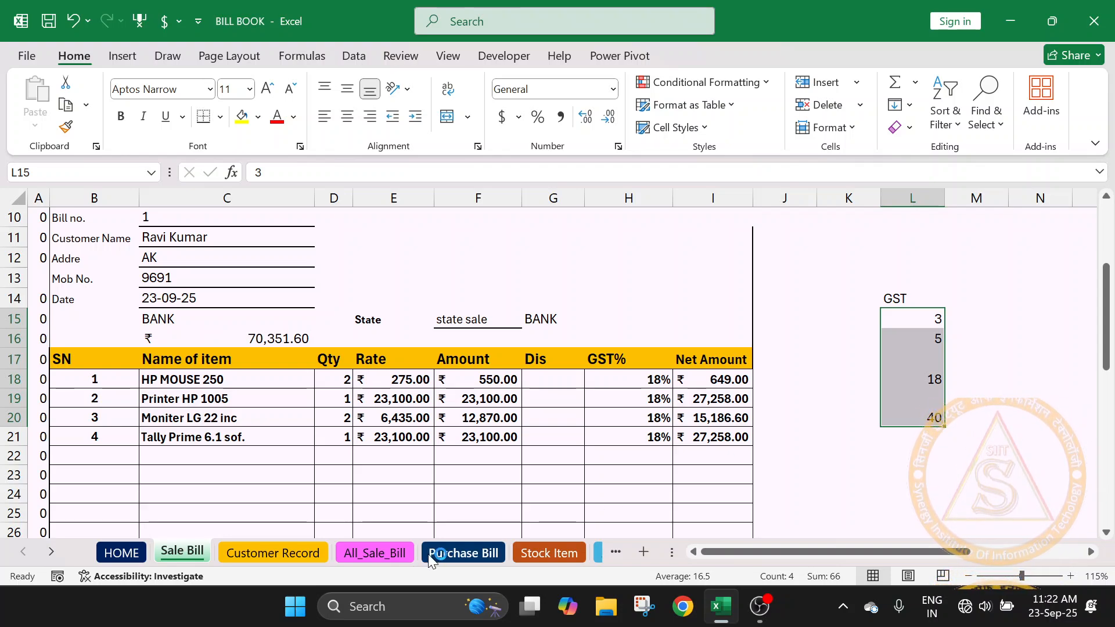
- On the Stock Item sheet, examine the Gst_AMT formula in H3 and the first item's GST rate, rate and sales rate in row 2
{"action": "left_click", "coordinate": [447, 552]}
{"action": "left_click", "coordinate": [518, 556]}
{"action": "left_click", "coordinate": [664, 272]}
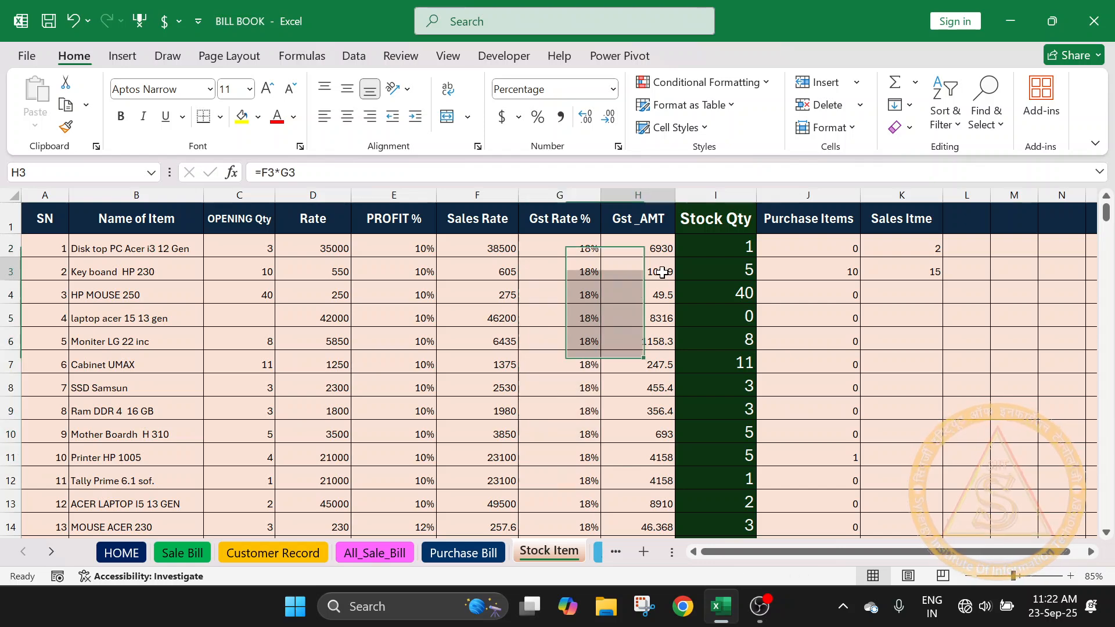
{"action": "left_click", "coordinate": [570, 249]}
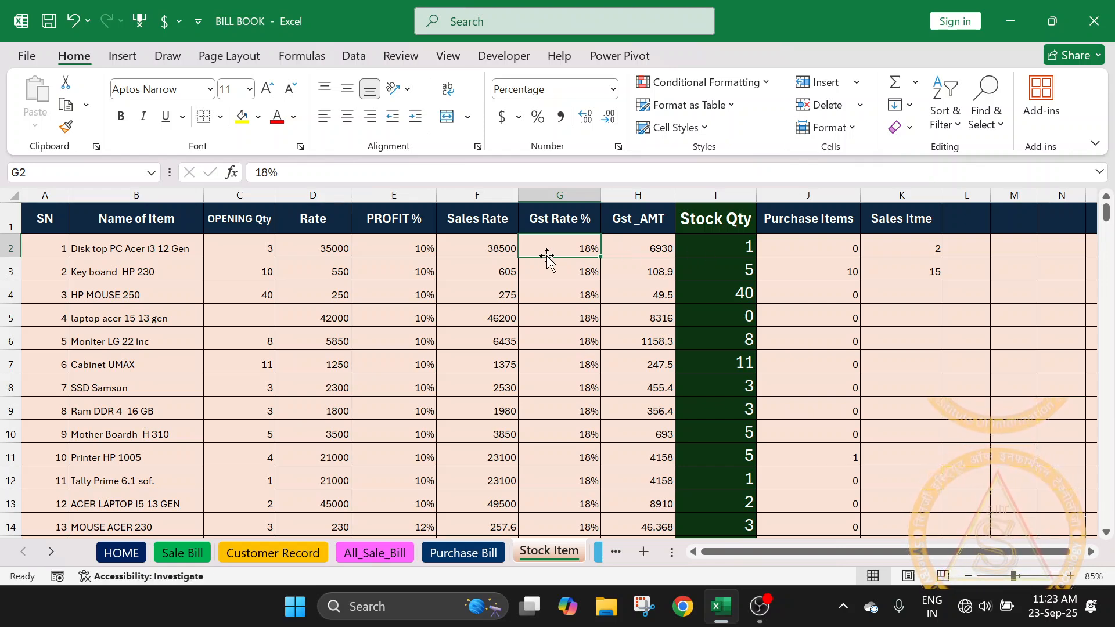
{"action": "left_click", "coordinate": [498, 244]}
{"action": "left_click", "coordinate": [331, 248]}
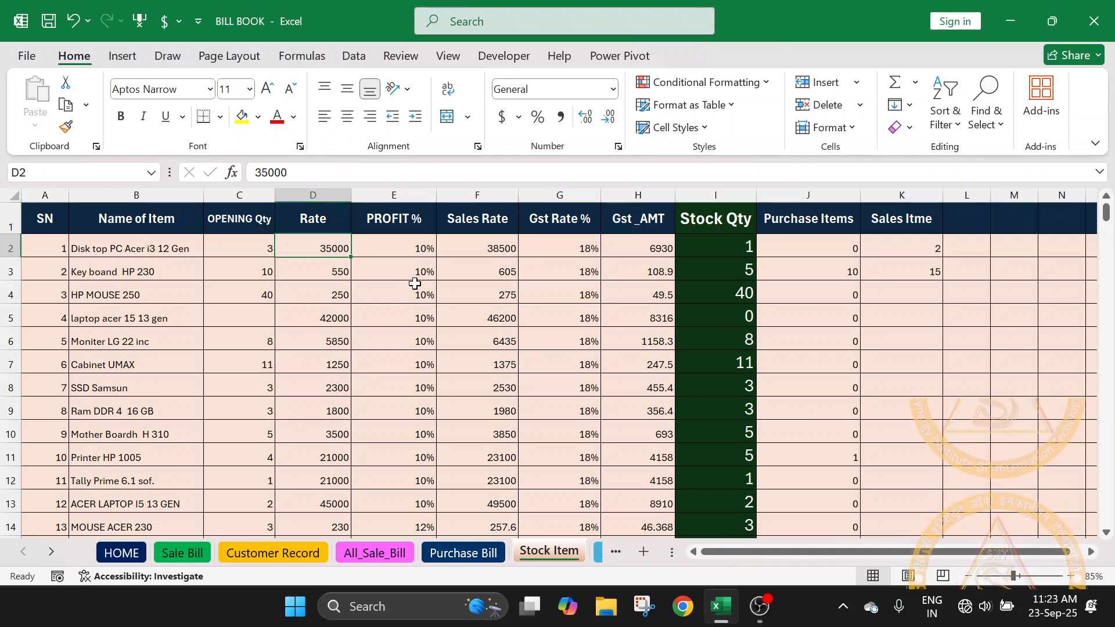
{"action": "left_click", "coordinate": [467, 243]}
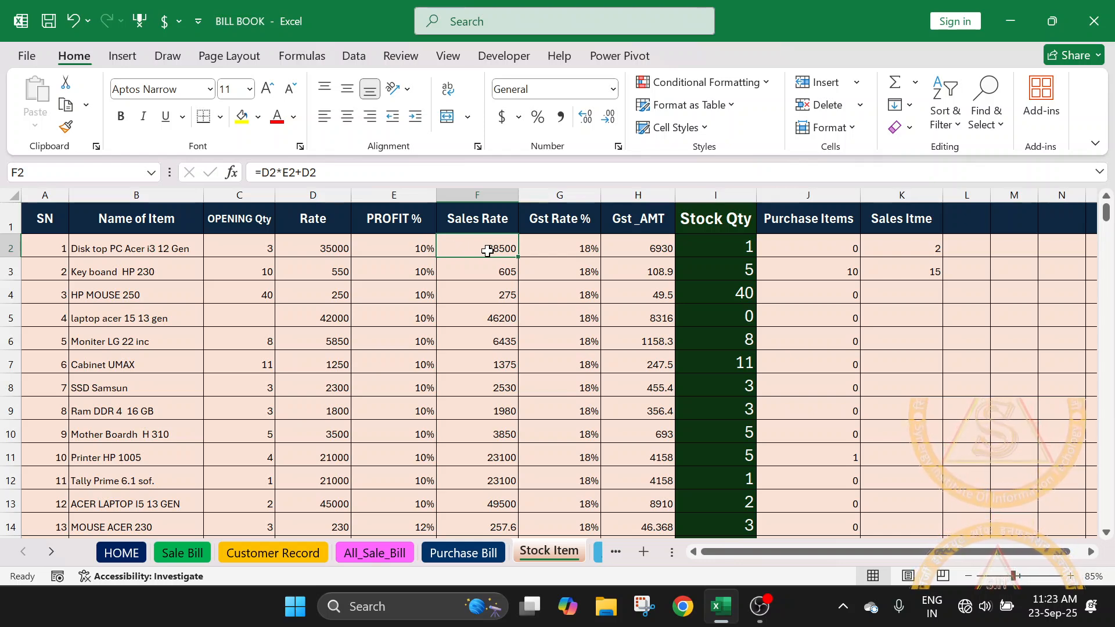
- Examine the first stock item's name, Sales Rate formula, GST rate and Gst_AMT formula in row 2
{"action": "left_click", "coordinate": [661, 250]}
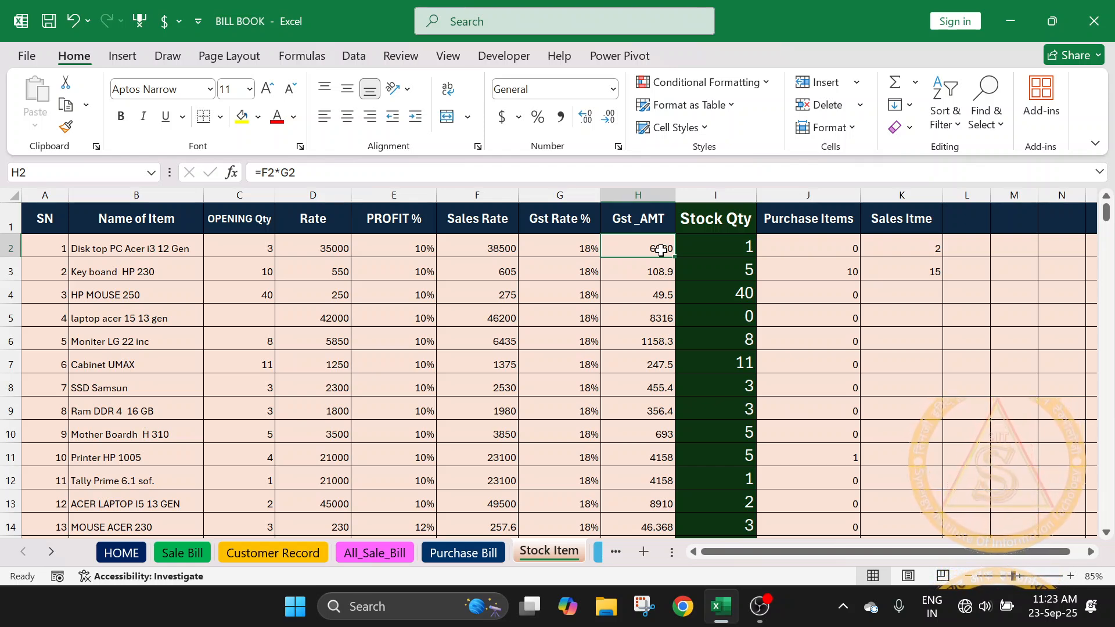
{"action": "left_click", "coordinate": [579, 243]}
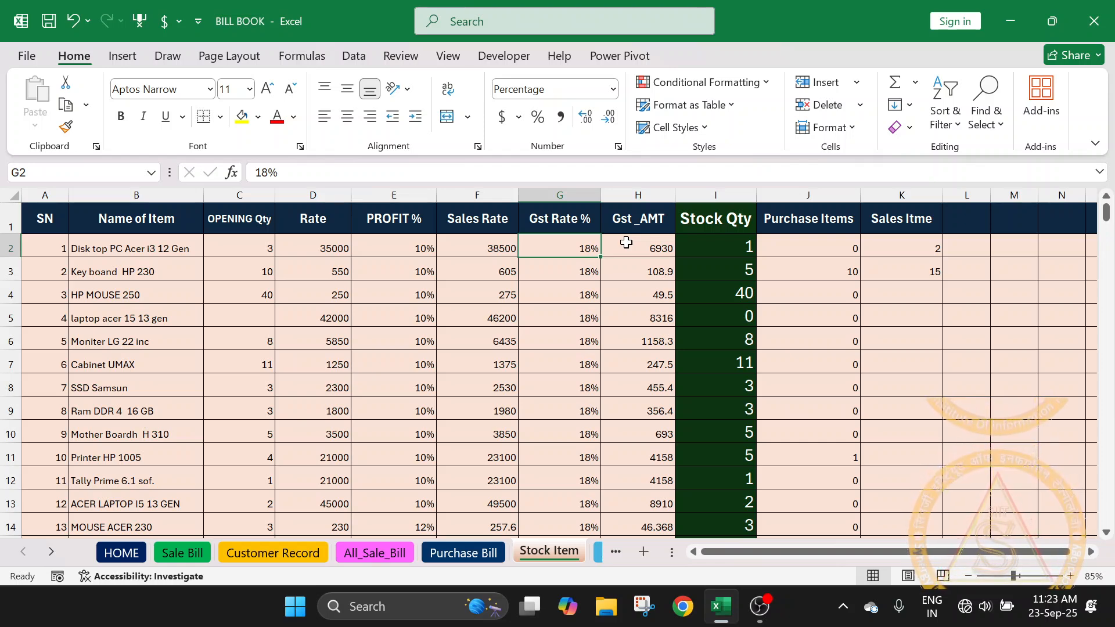
{"action": "left_click", "coordinate": [483, 242]}
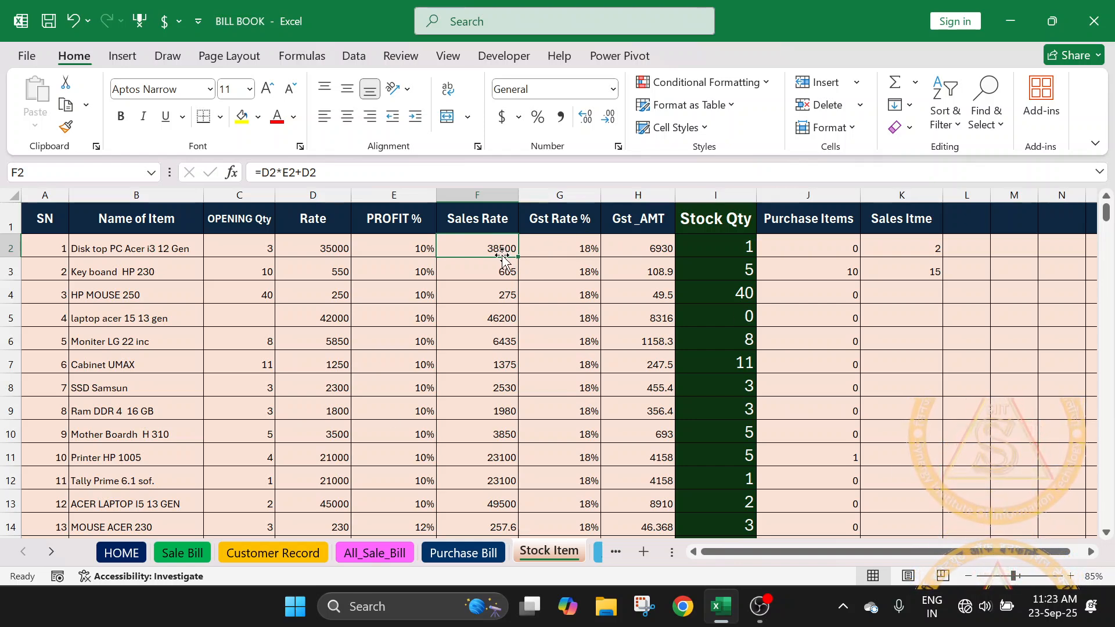
{"action": "left_click", "coordinate": [88, 249]}
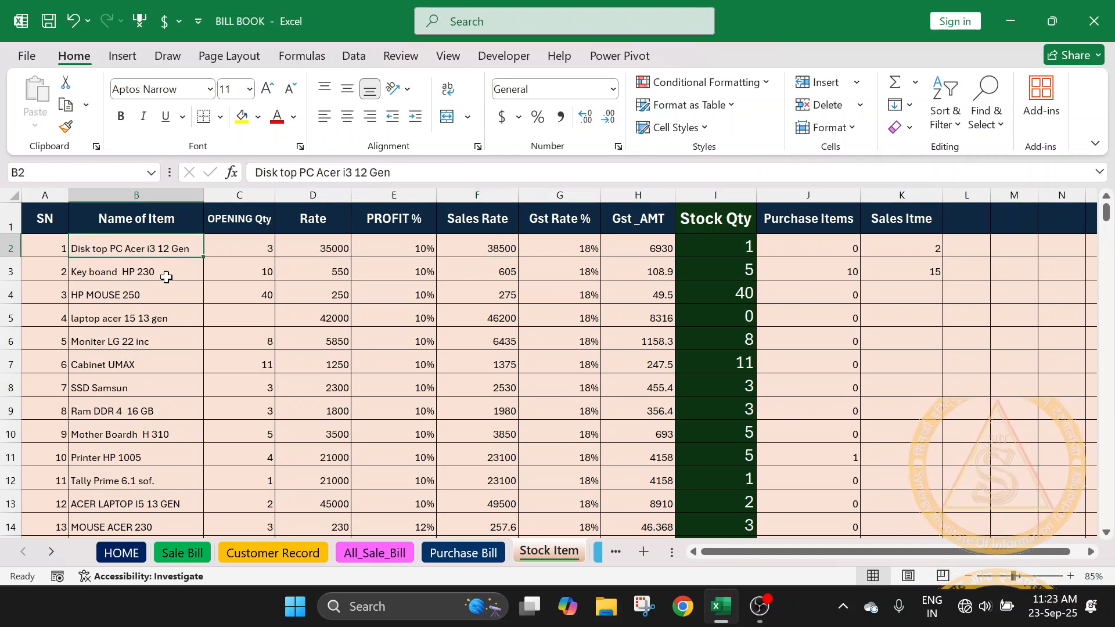
{"action": "left_click", "coordinate": [492, 251]}
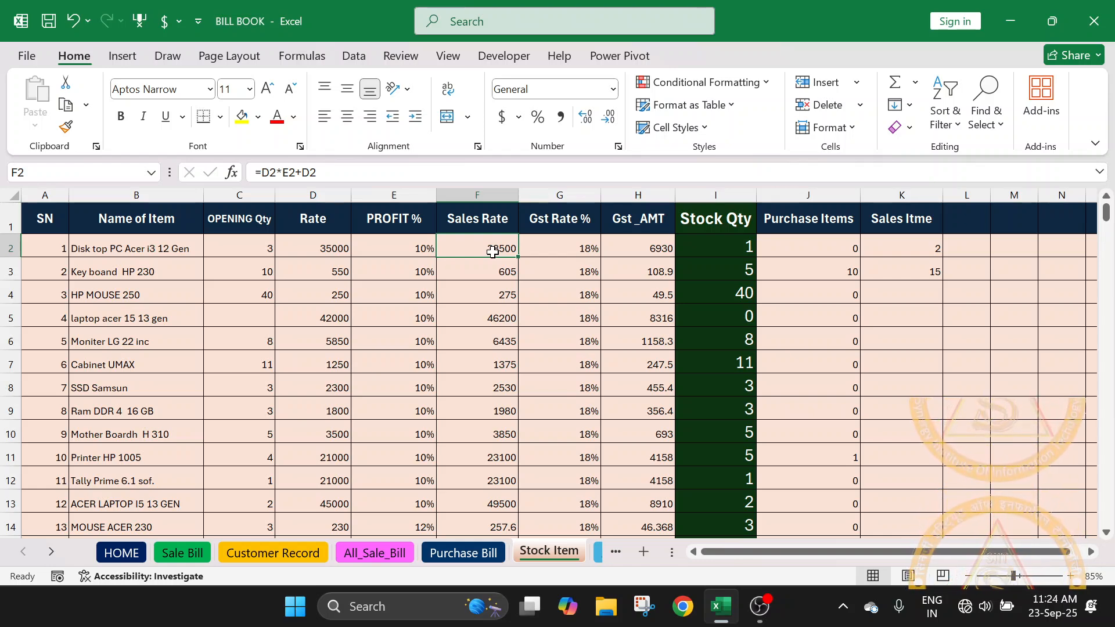
{"action": "left_click", "coordinate": [666, 251]}
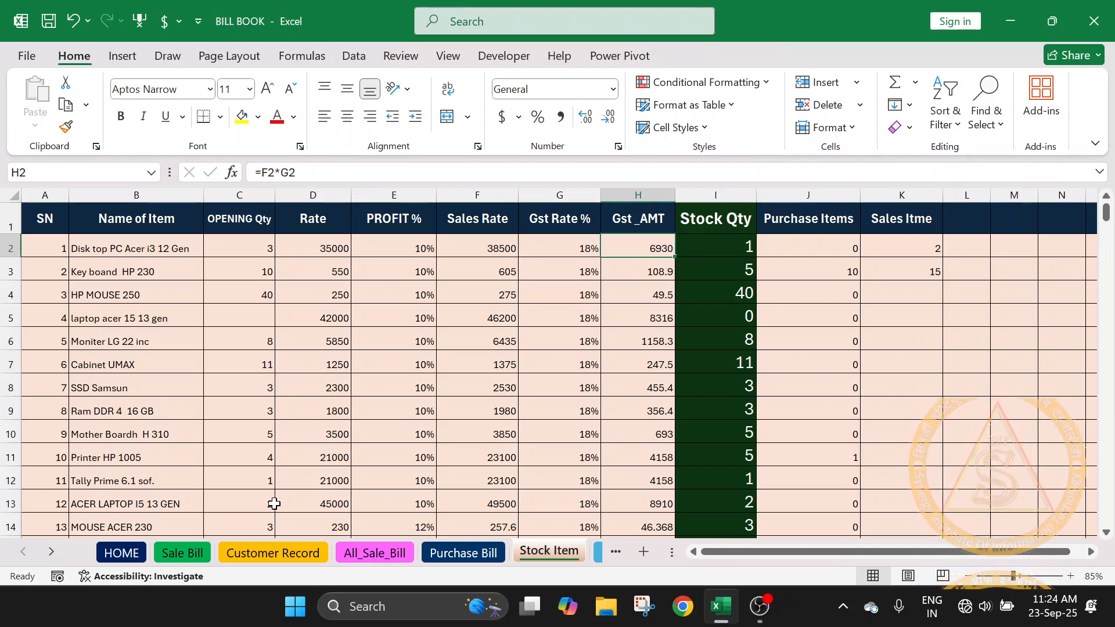
- On the Sale Bill sheet, examine the summary block's Amount, CGST, SGST and net amount formulas in H42:H46
{"action": "left_click", "coordinate": [181, 554]}
{"action": "scroll", "coordinate": [672, 411], "scroll_direction": "down", "scroll_amount": 7}
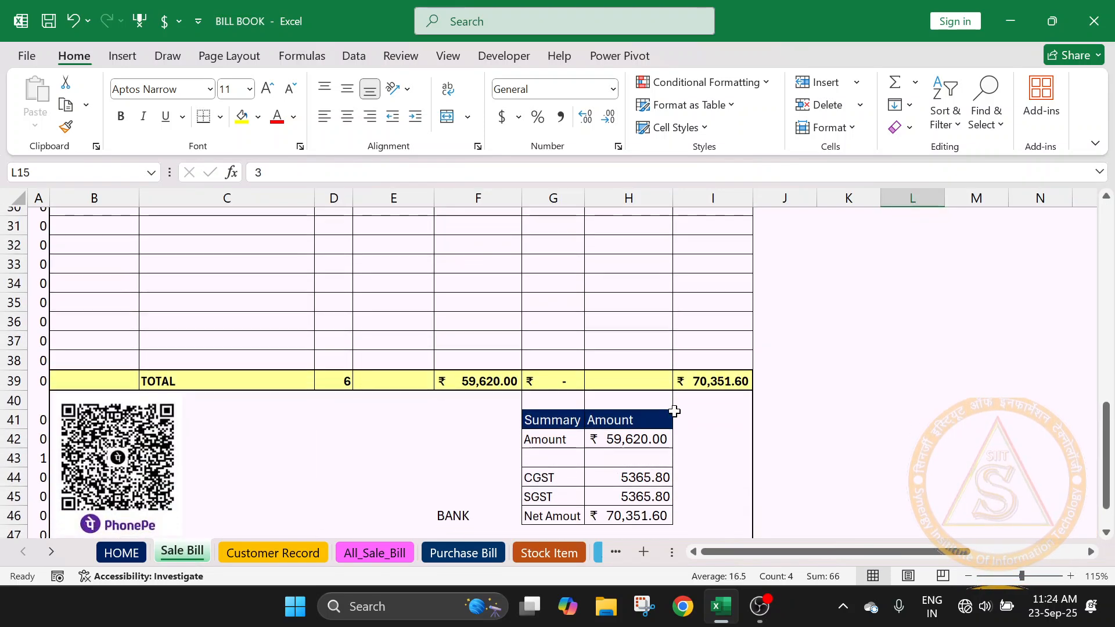
{"action": "left_click", "coordinate": [647, 441]}
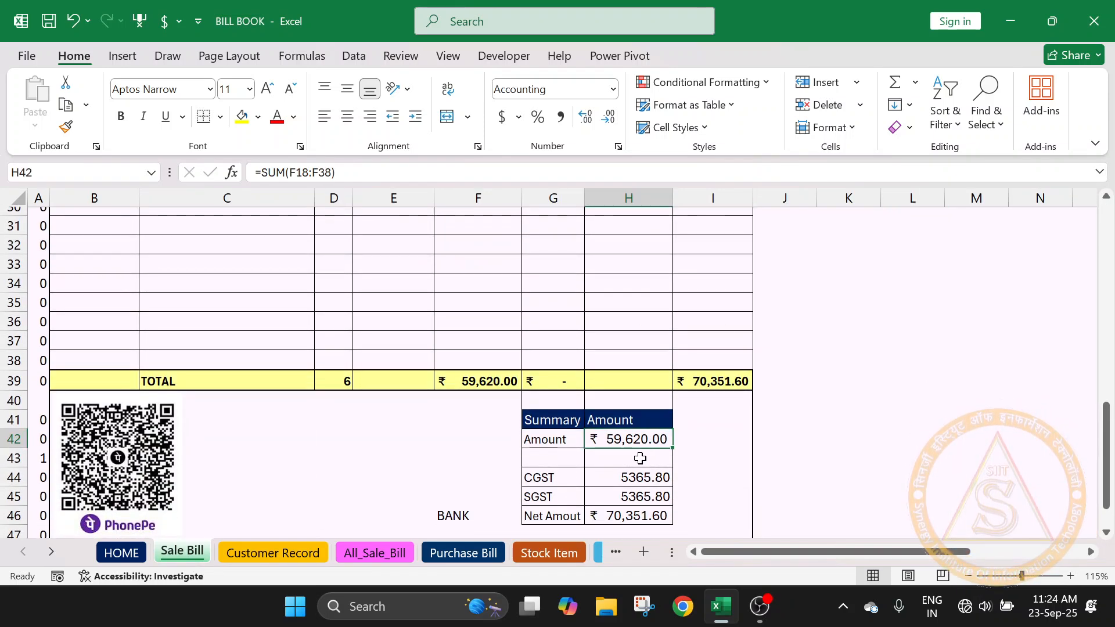
{"action": "scroll", "coordinate": [639, 458], "scroll_direction": "down", "scroll_amount": 1}
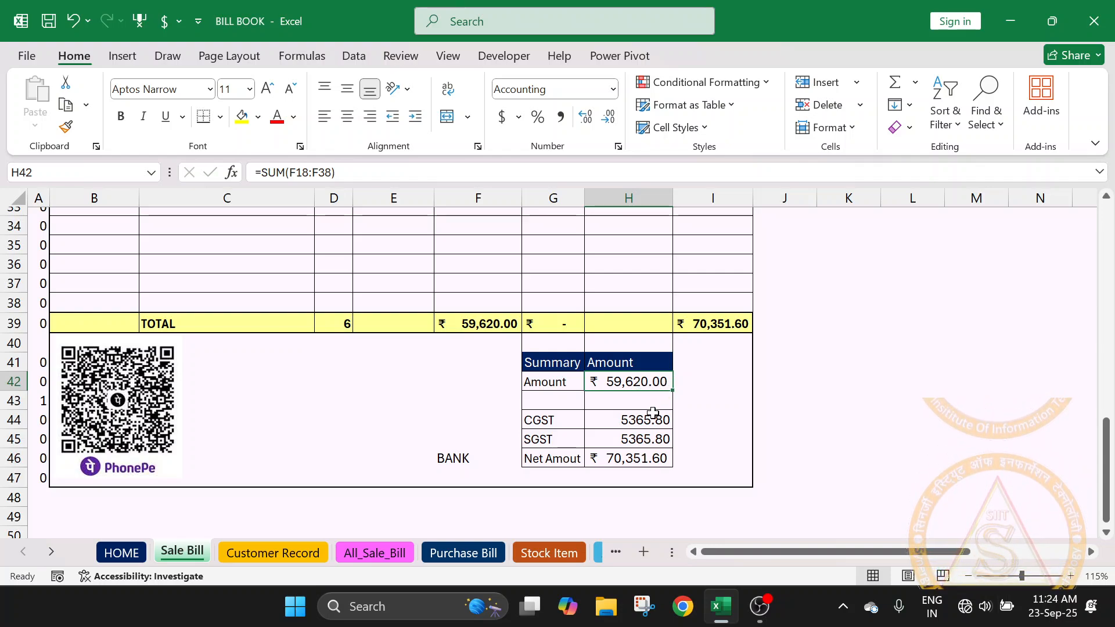
{"action": "left_click_drag", "start_coordinate": [649, 420], "coordinate": [652, 437]}
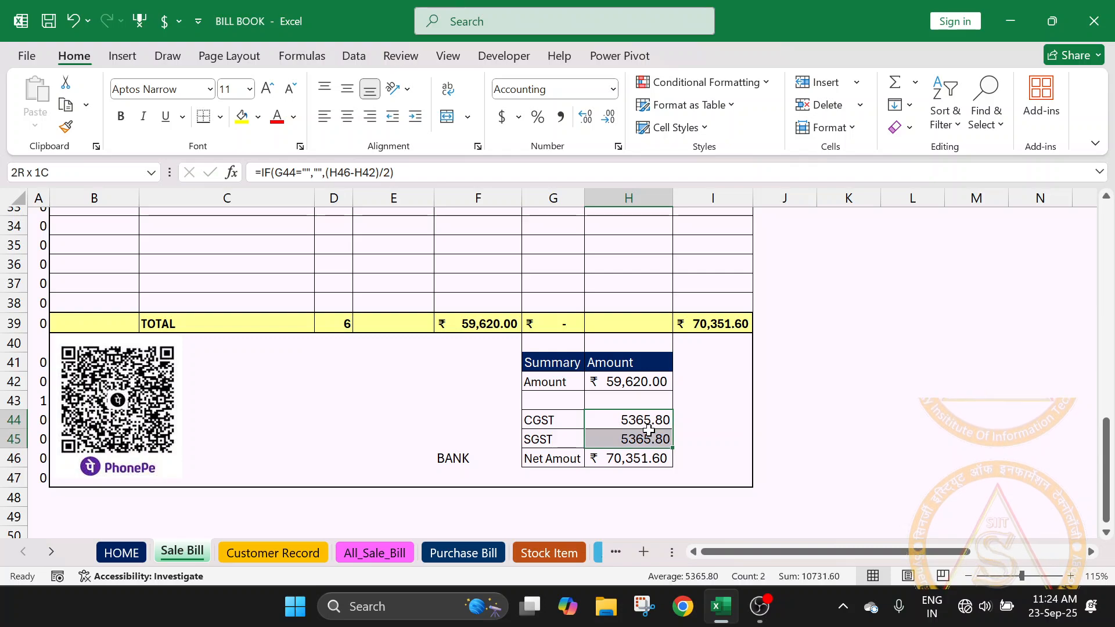
{"action": "left_click", "coordinate": [650, 459]}
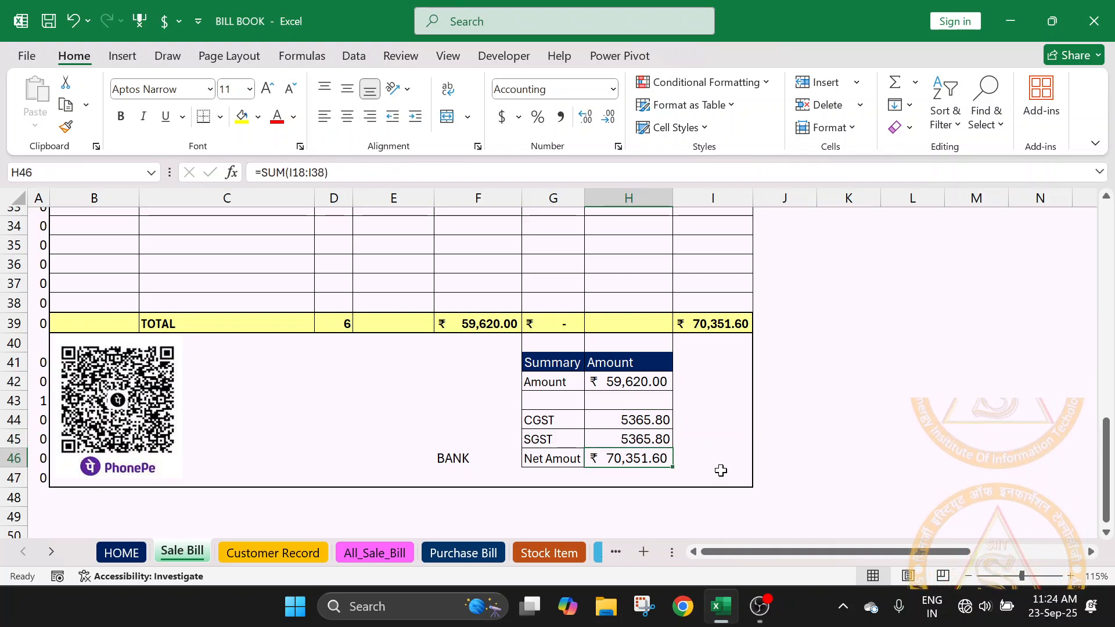
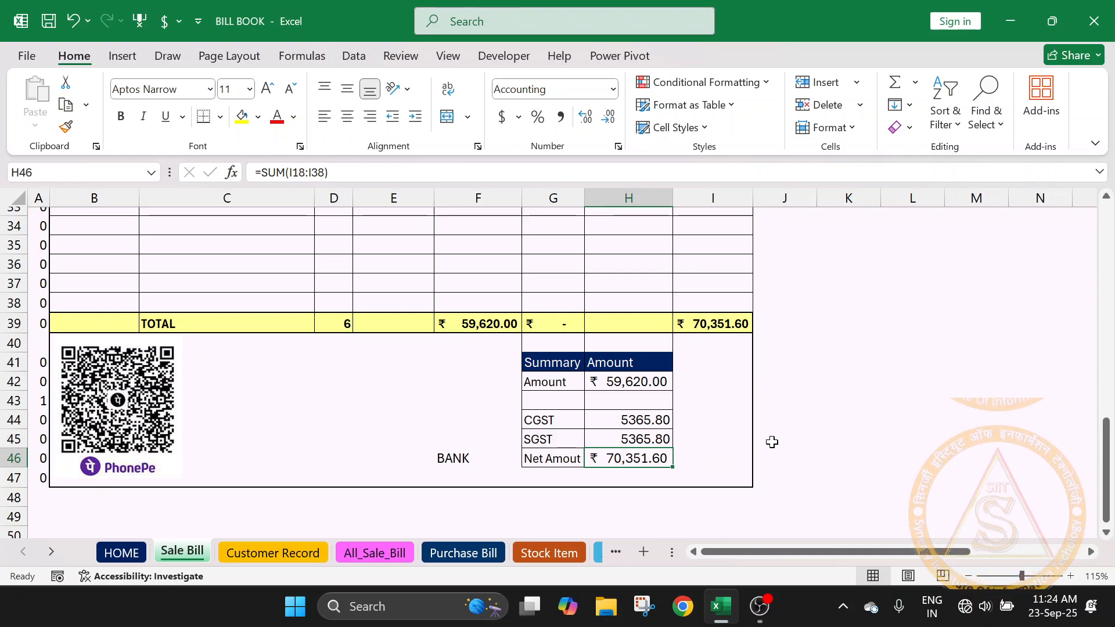
- On the Stock Item sheet, examine the first item's Stock Qty formula in I2 and the opening quantities in C2:C5
{"action": "left_click", "coordinate": [561, 552]}
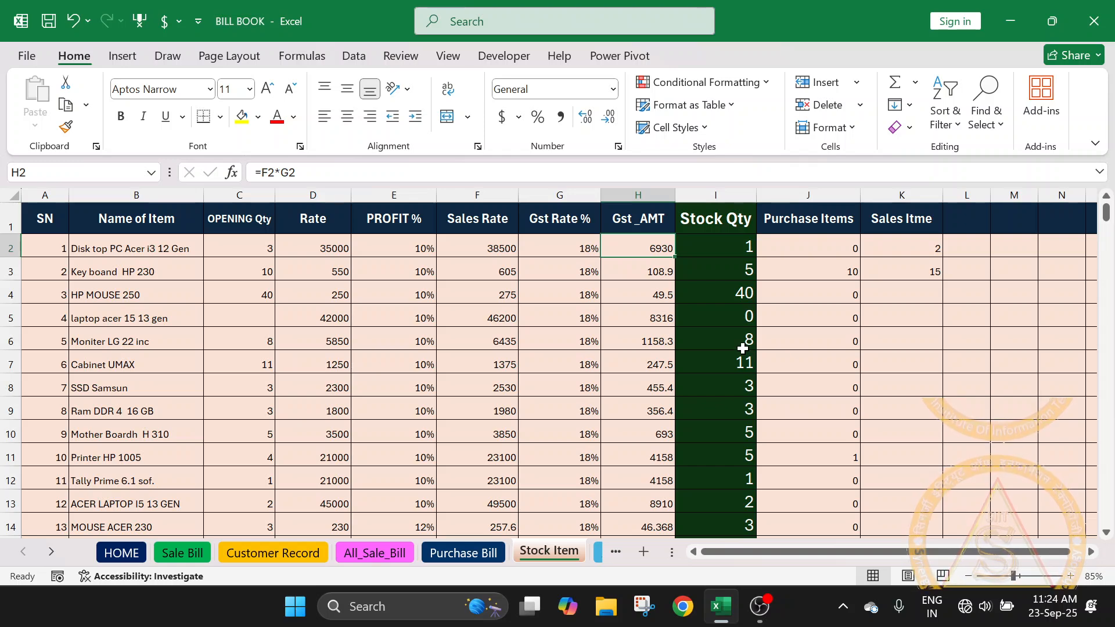
{"action": "left_click", "coordinate": [734, 249]}
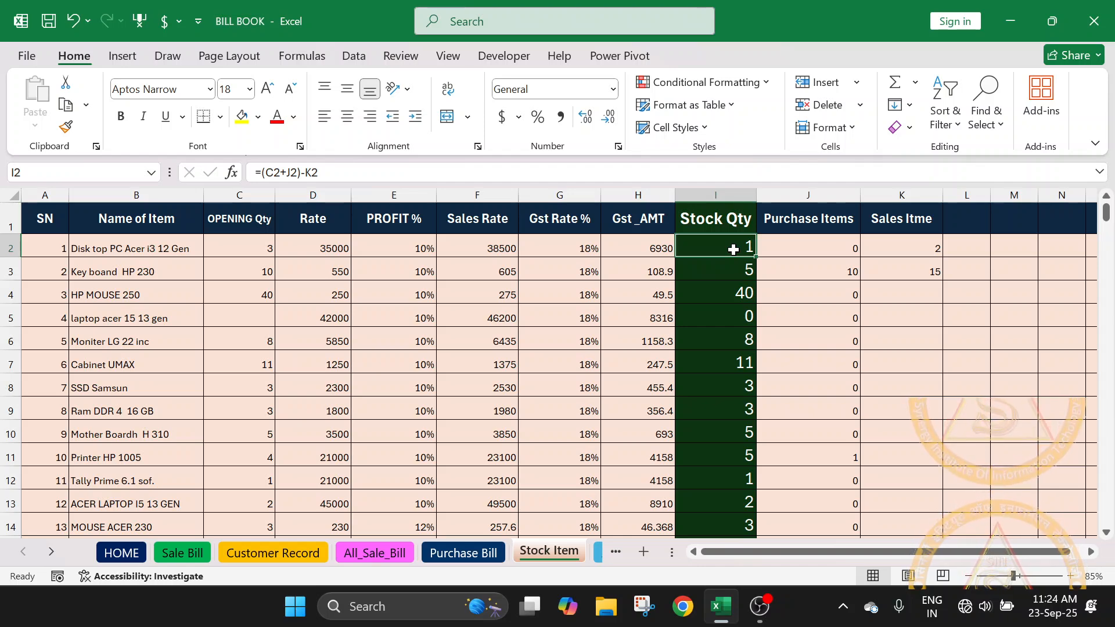
{"action": "scroll", "coordinate": [738, 250], "scroll_direction": "down", "scroll_amount": 1}
{"action": "scroll", "coordinate": [739, 259], "scroll_direction": "up", "scroll_amount": 1}
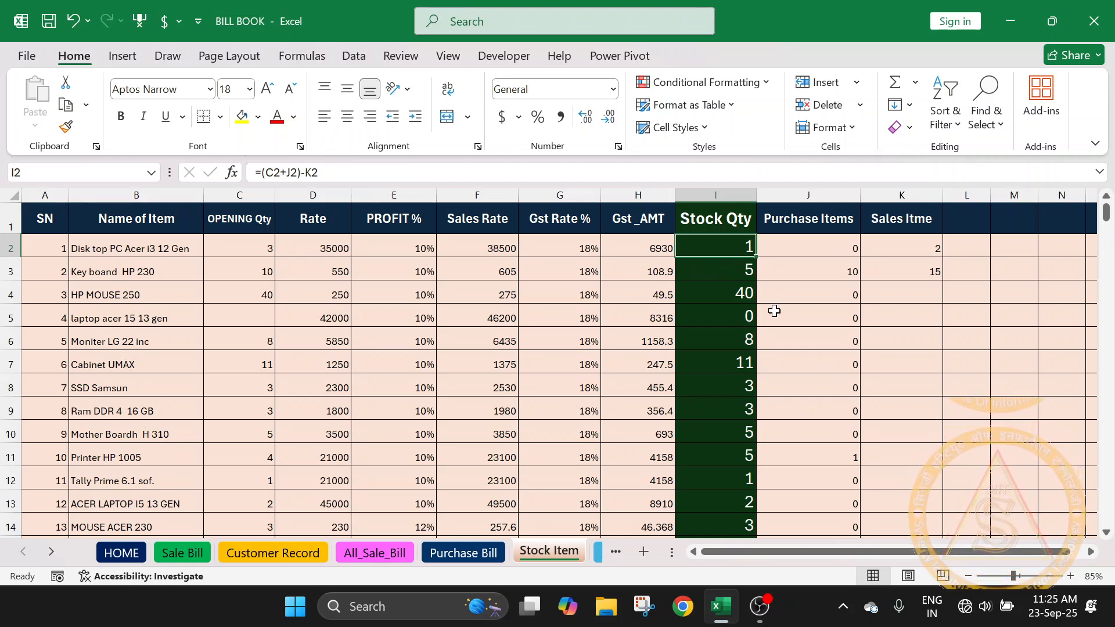
{"action": "key", "text": "Right"}
{"action": "left_click_drag", "start_coordinate": [257, 244], "coordinate": [252, 331]}
{"action": "left_click", "coordinate": [254, 319]}
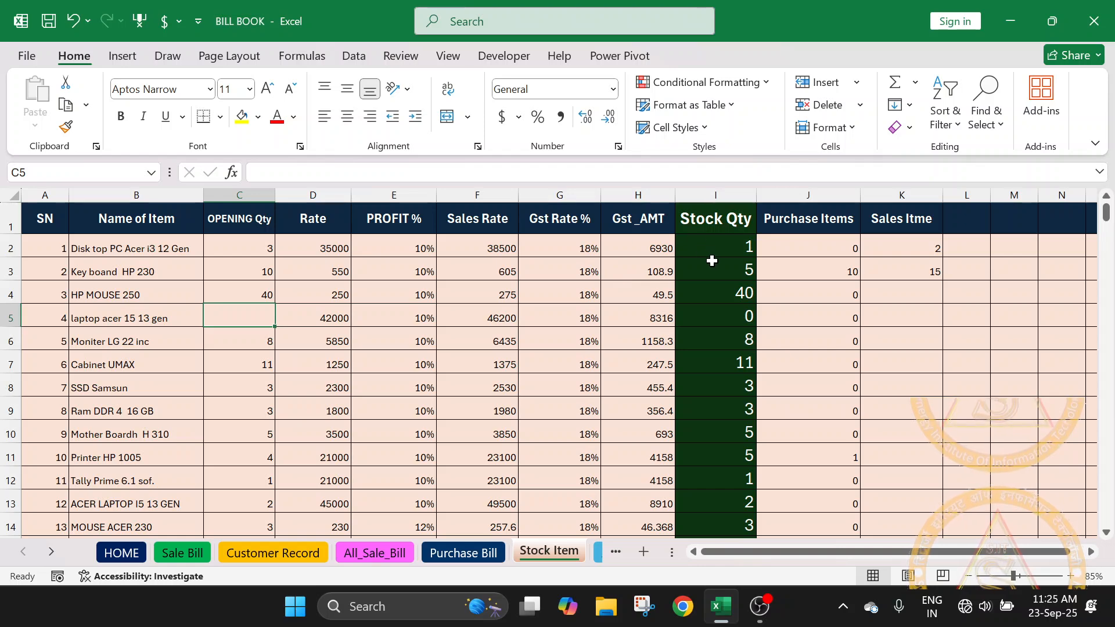
{"action": "left_click", "coordinate": [213, 247]}
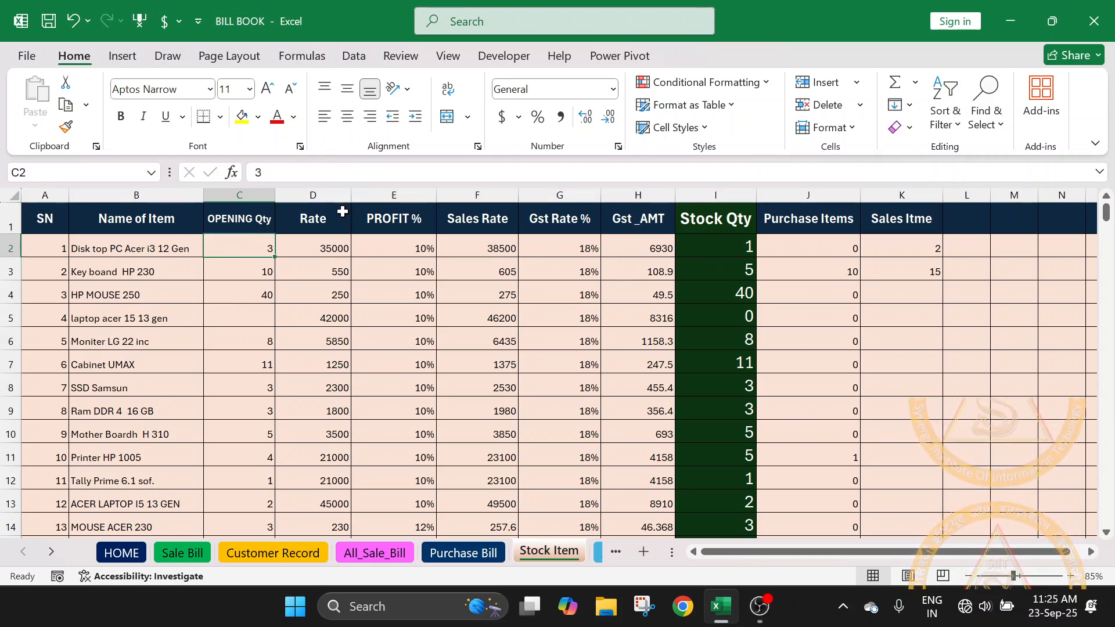
{"action": "left_click", "coordinate": [735, 254]}
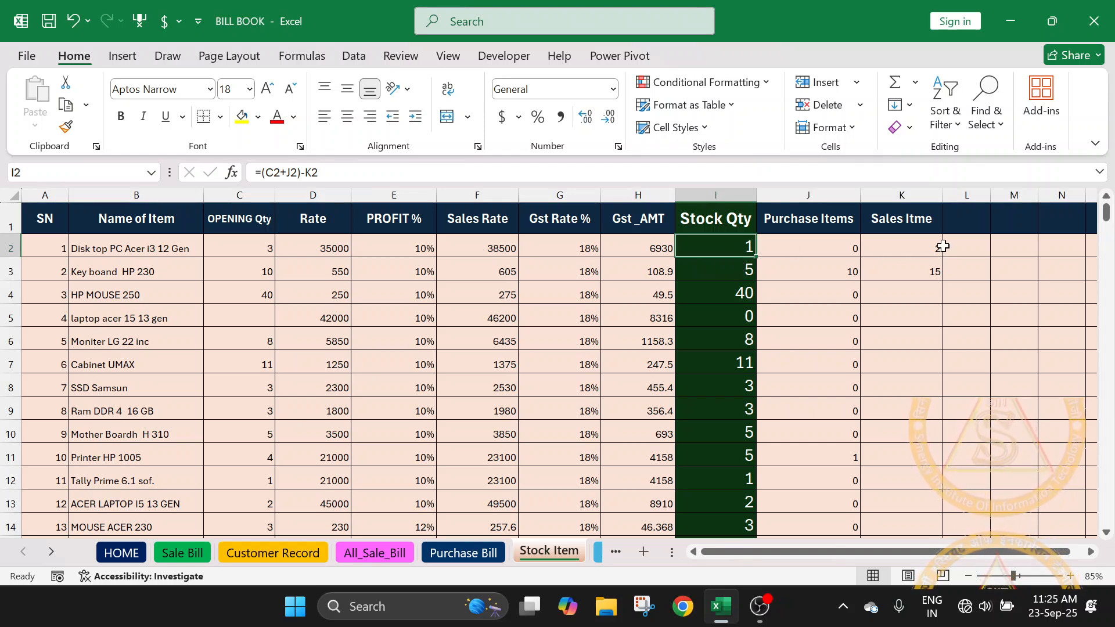
- Clear the Sales Itme quantities of the first two stock items in K2:K3
{"action": "left_click_drag", "start_coordinate": [944, 246], "coordinate": [939, 292]}
{"action": "key", "text": "Delete"}
{"action": "left_click", "coordinate": [915, 311]}
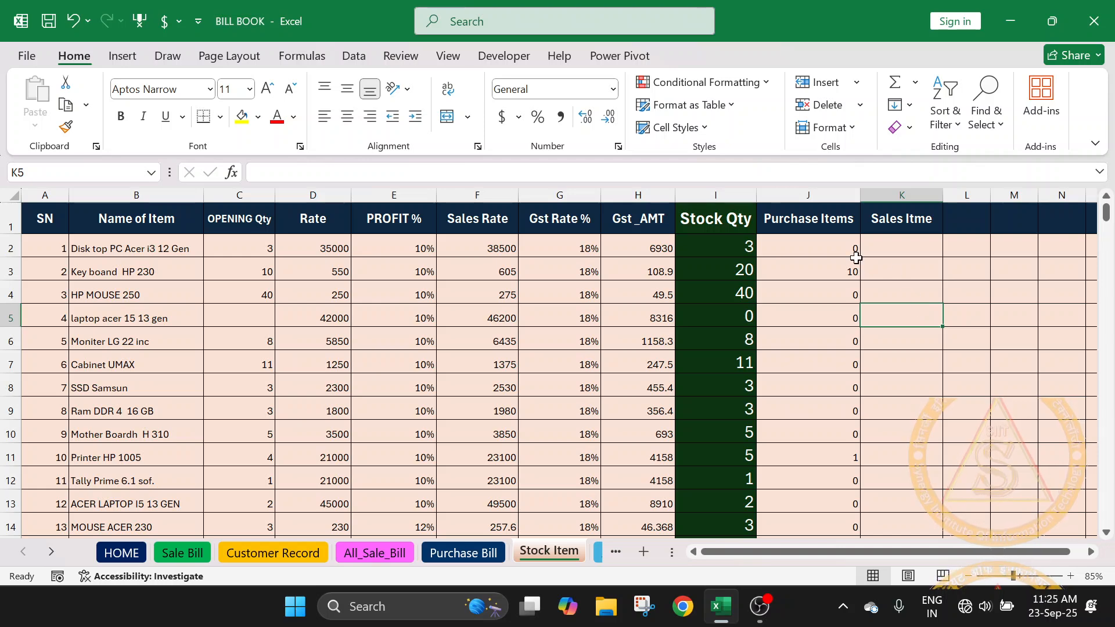
- Replace the Stock Qty formula in I2 with =C2 and fill it down the whole column
{"action": "left_click", "coordinate": [694, 246]}
{"action": "type", "text": "="}
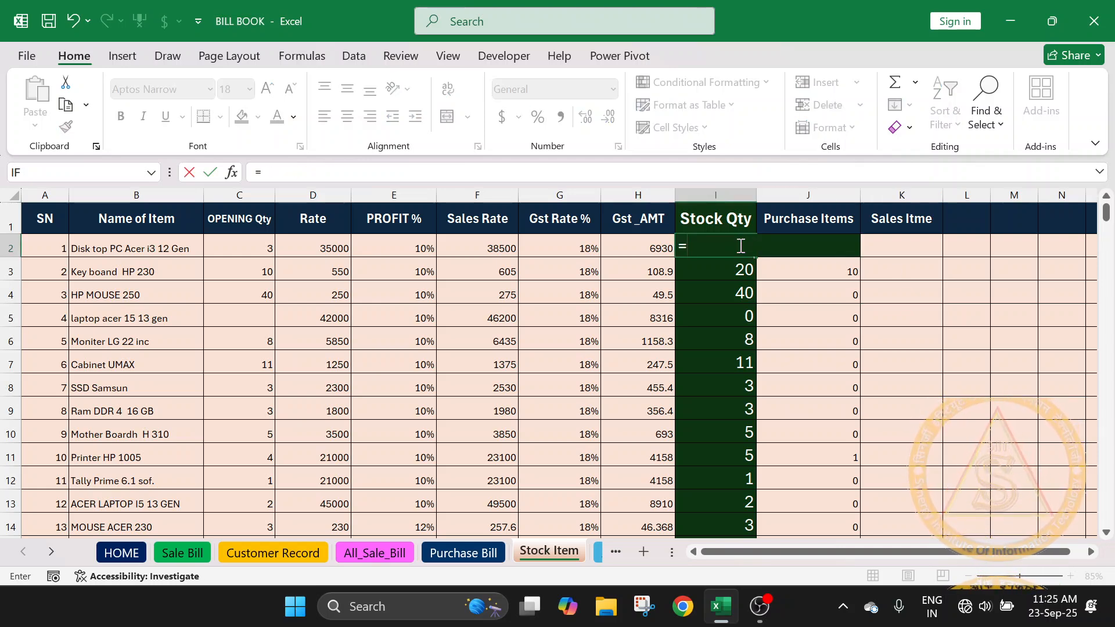
{"action": "left_click", "coordinate": [239, 250]}
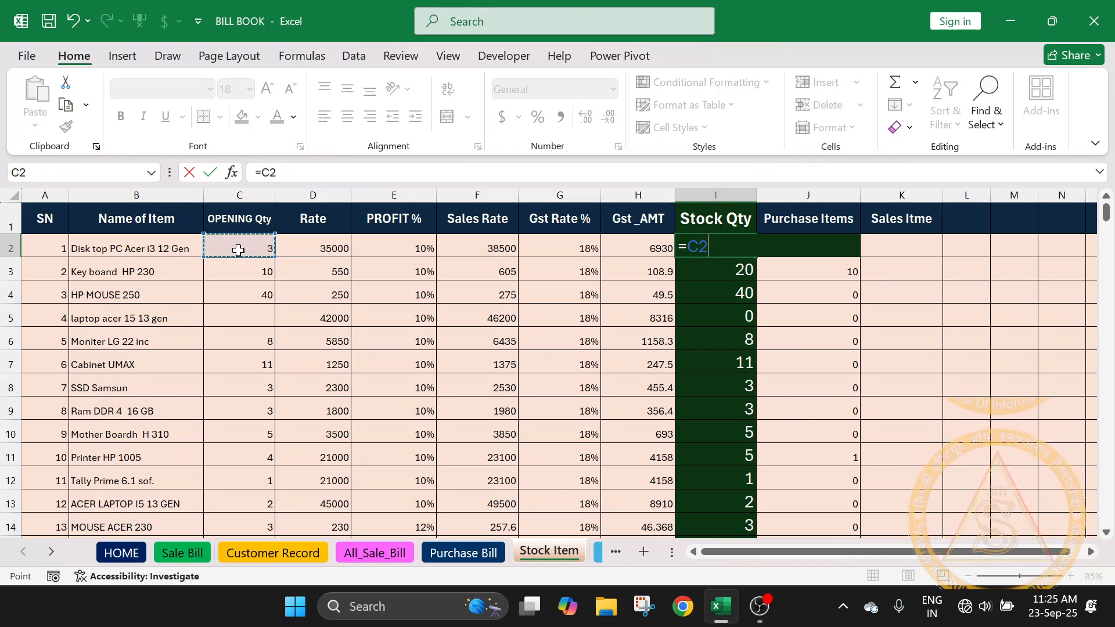
{"action": "key", "text": "Return"}
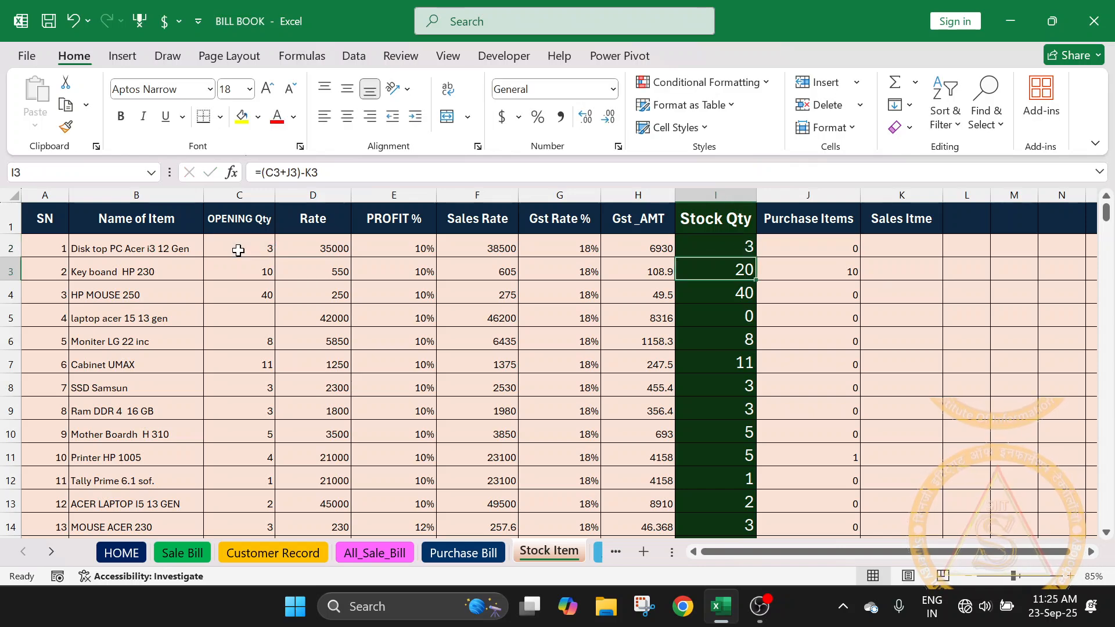
{"action": "left_click", "coordinate": [719, 240]}
{"action": "double_click", "coordinate": [753, 257]}
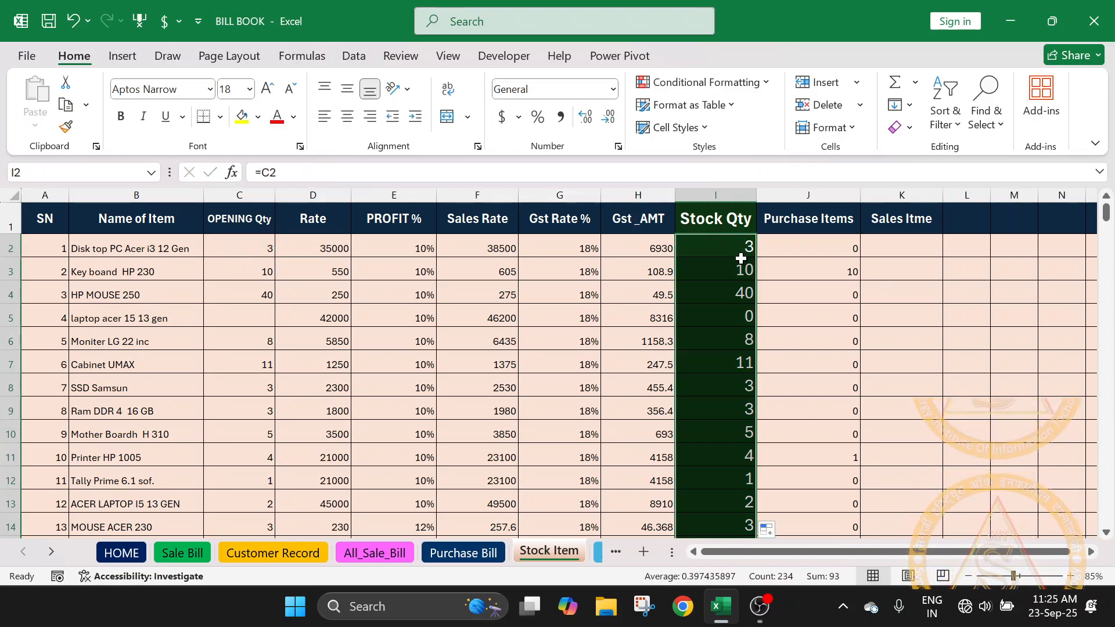
- Compare the laptop acer 15 13 gen opening quantity with its Stock Qty formula in I5, and review Stock Qty cells I2:I9
{"action": "left_click", "coordinate": [210, 318]}
{"action": "left_click", "coordinate": [86, 319]}
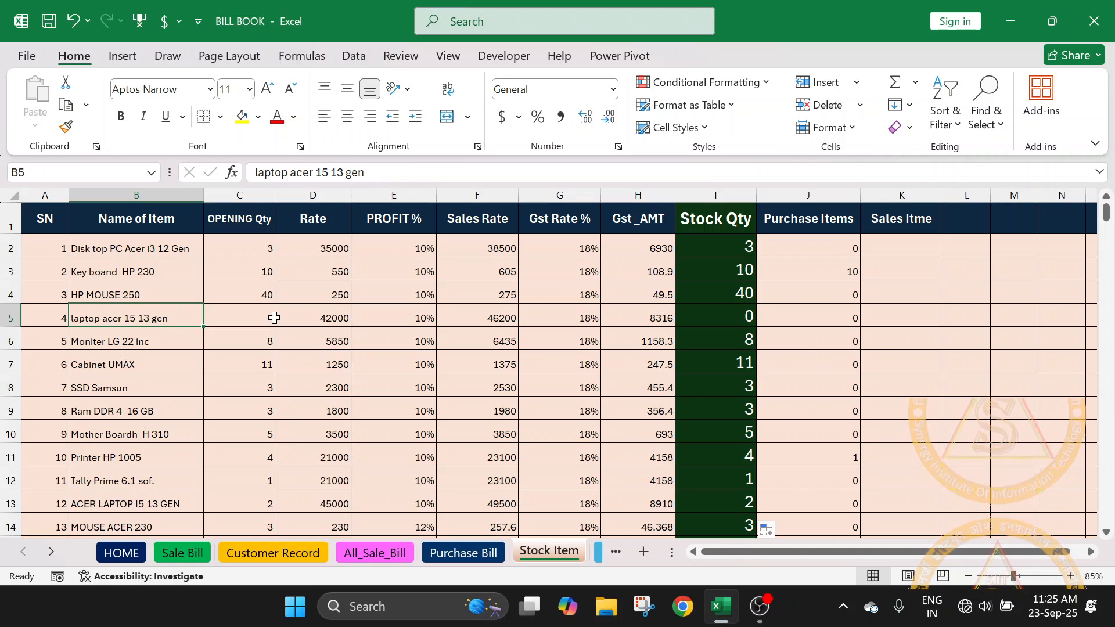
{"action": "left_click", "coordinate": [251, 316]}
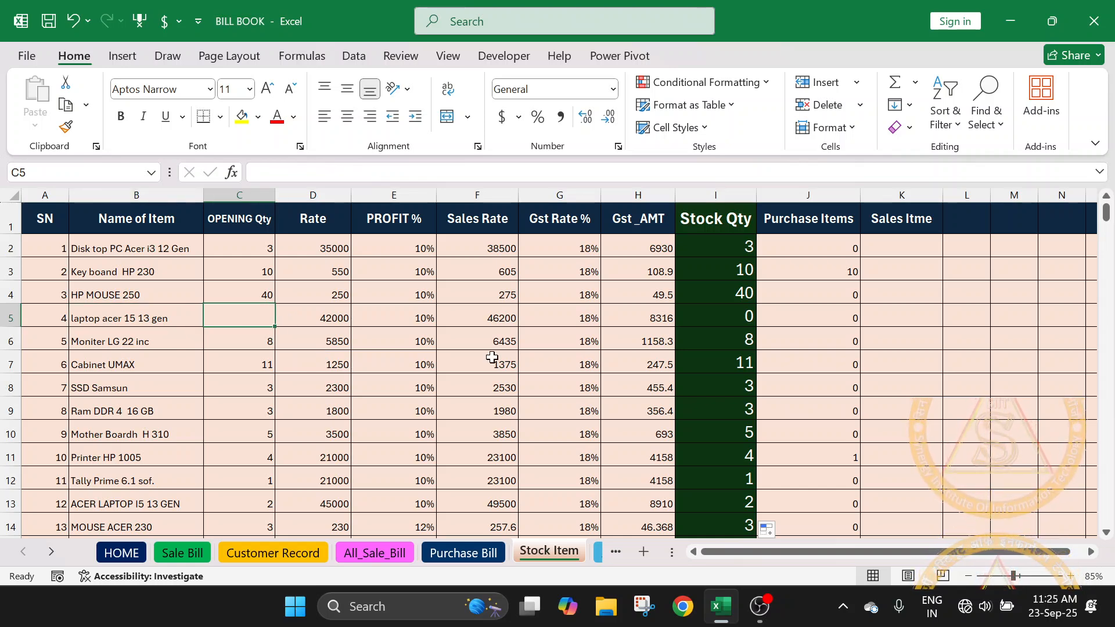
{"action": "left_click", "coordinate": [712, 315]}
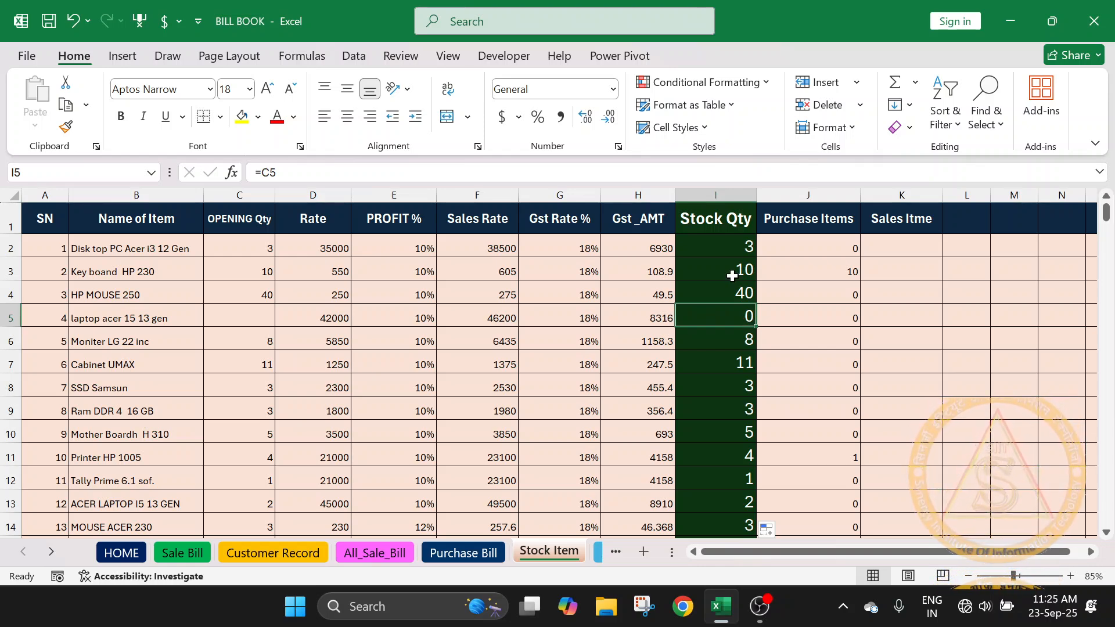
{"action": "scroll", "coordinate": [716, 361], "scroll_direction": "down", "scroll_amount": 6}
{"action": "scroll", "coordinate": [718, 368], "scroll_direction": "up", "scroll_amount": 6}
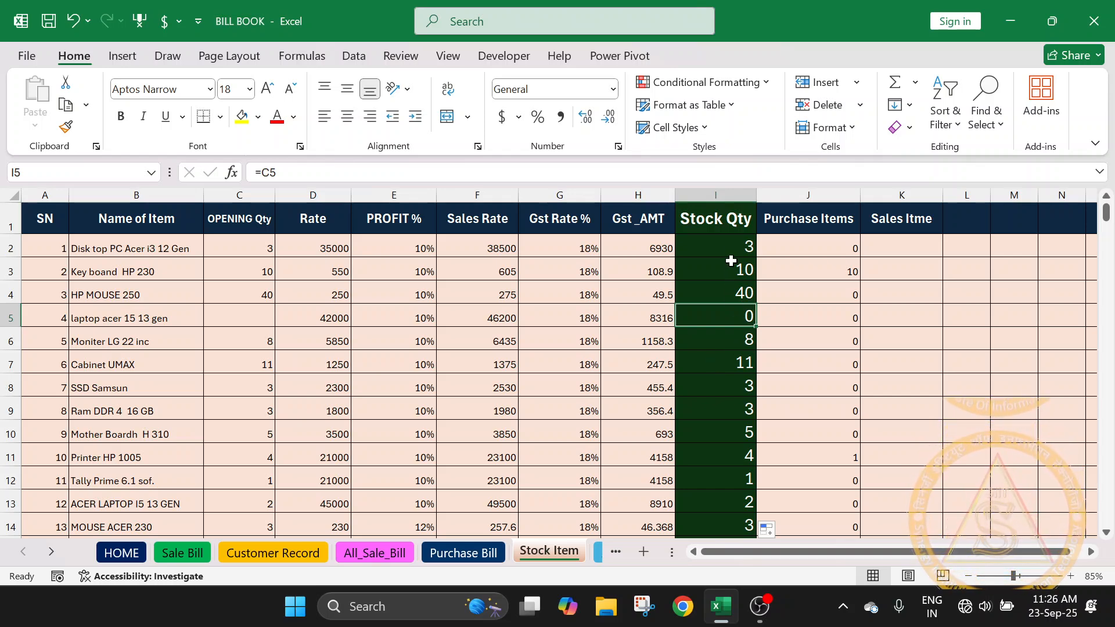
{"action": "left_click_drag", "start_coordinate": [730, 249], "coordinate": [727, 418]}
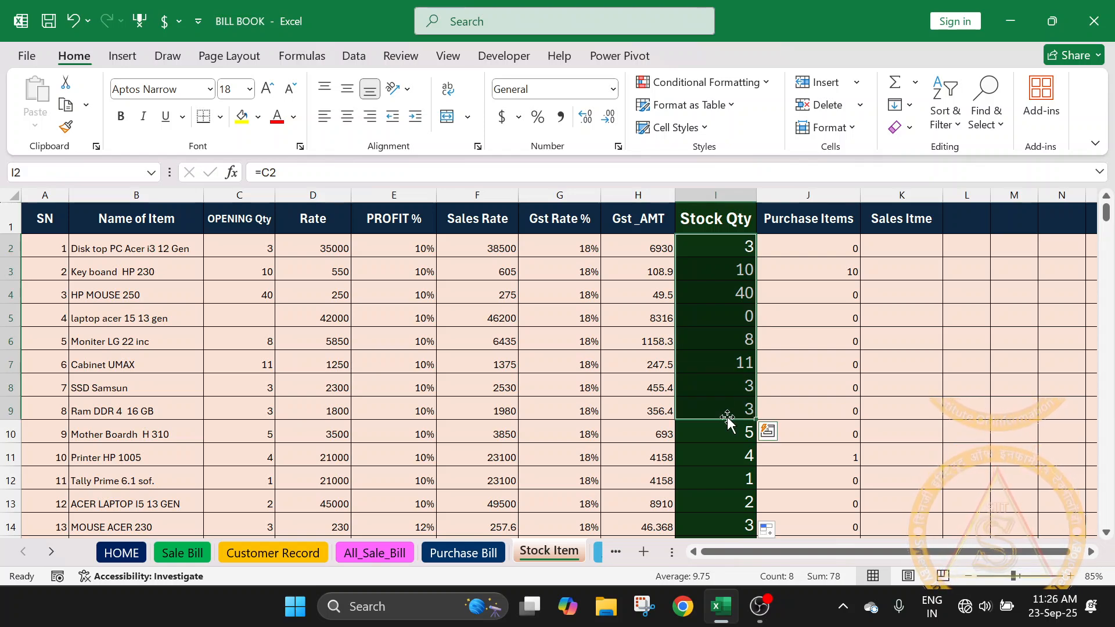
- Examine the Purchase Items SUMIF formulas and the Sales Itme column beside Stock Qty, focusing on the Key board HP 230 row
{"action": "left_click", "coordinate": [843, 263]}
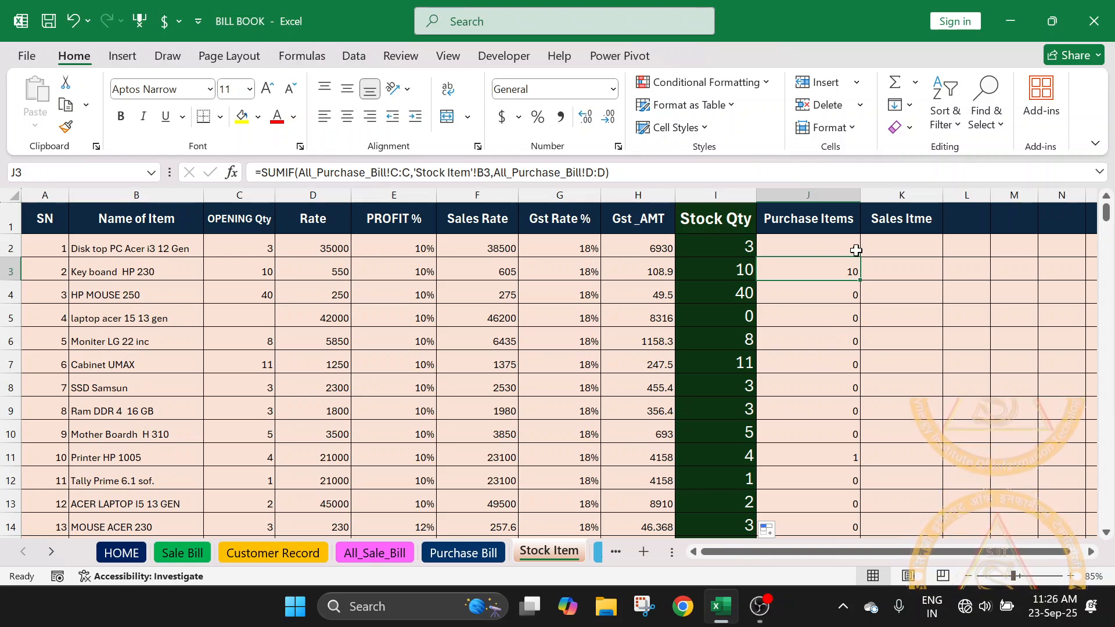
{"action": "left_click", "coordinate": [724, 272]}
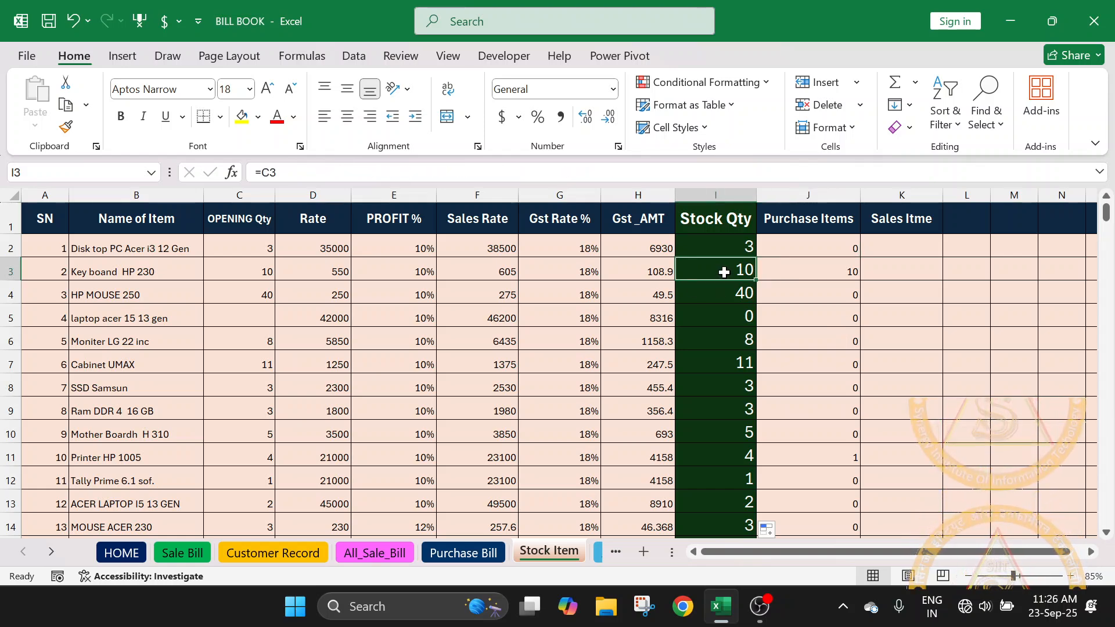
{"action": "left_click", "coordinate": [912, 266]}
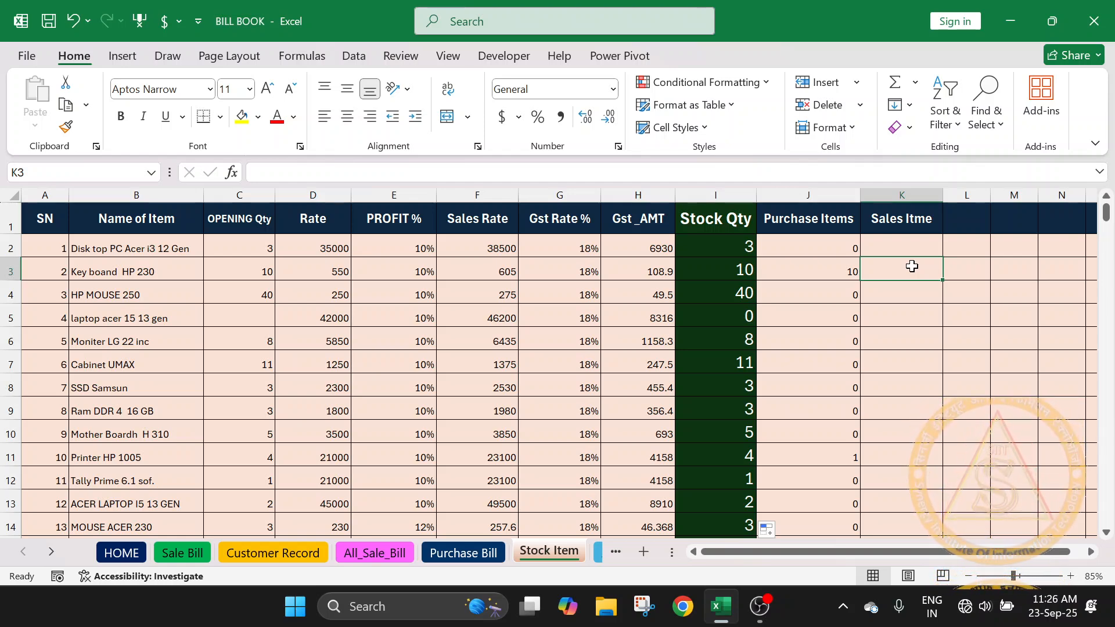
{"action": "left_click", "coordinate": [750, 270]}
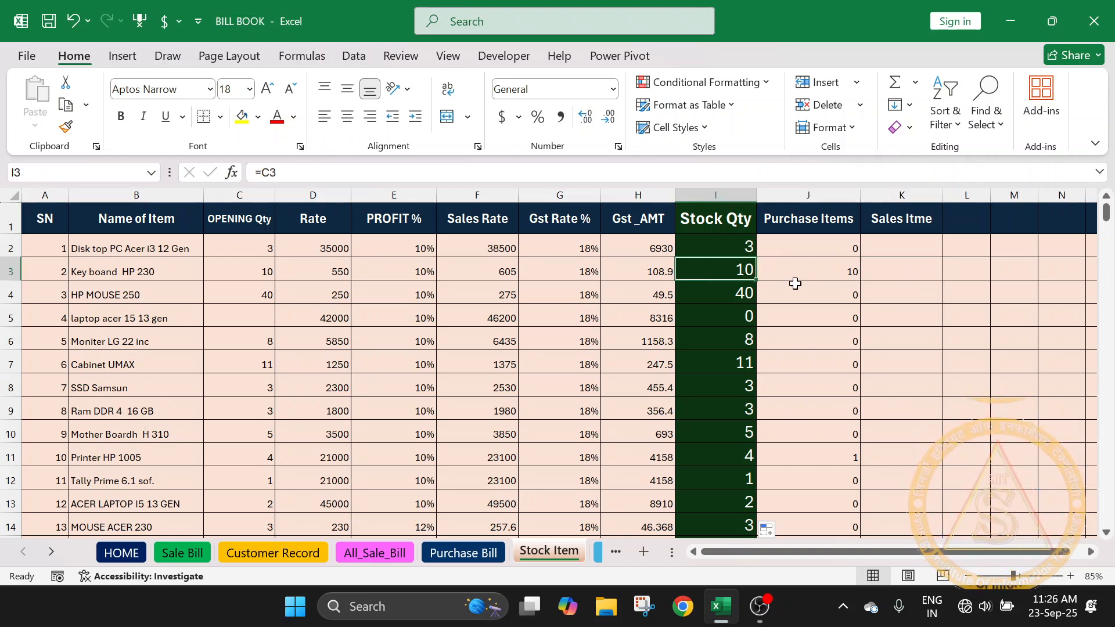
{"action": "left_click", "coordinate": [892, 272]}
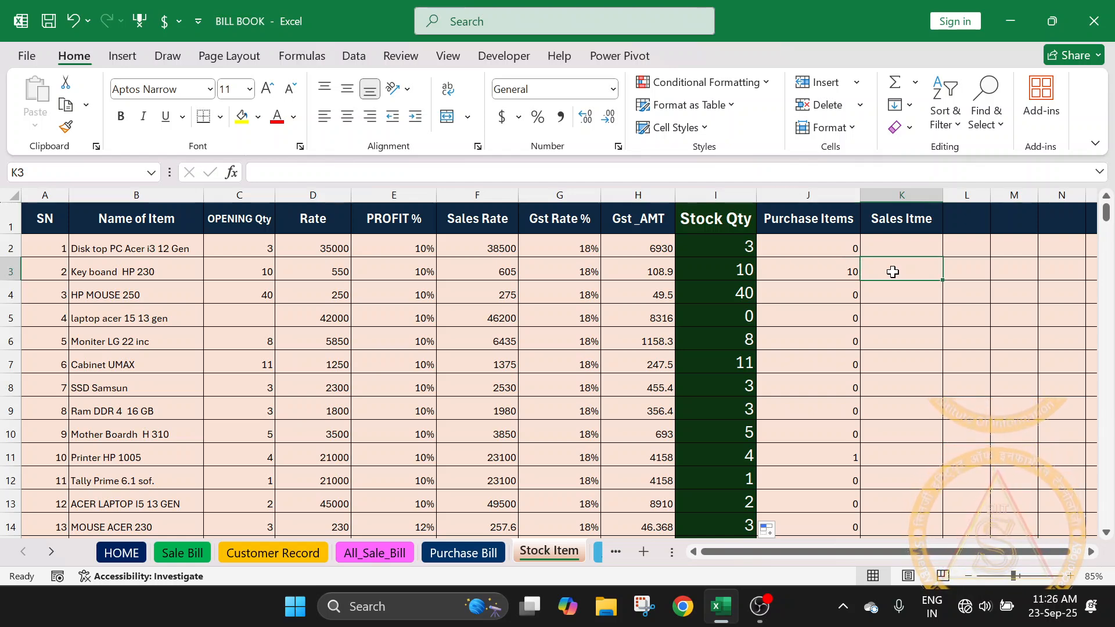
{"action": "left_click", "coordinate": [845, 225]}
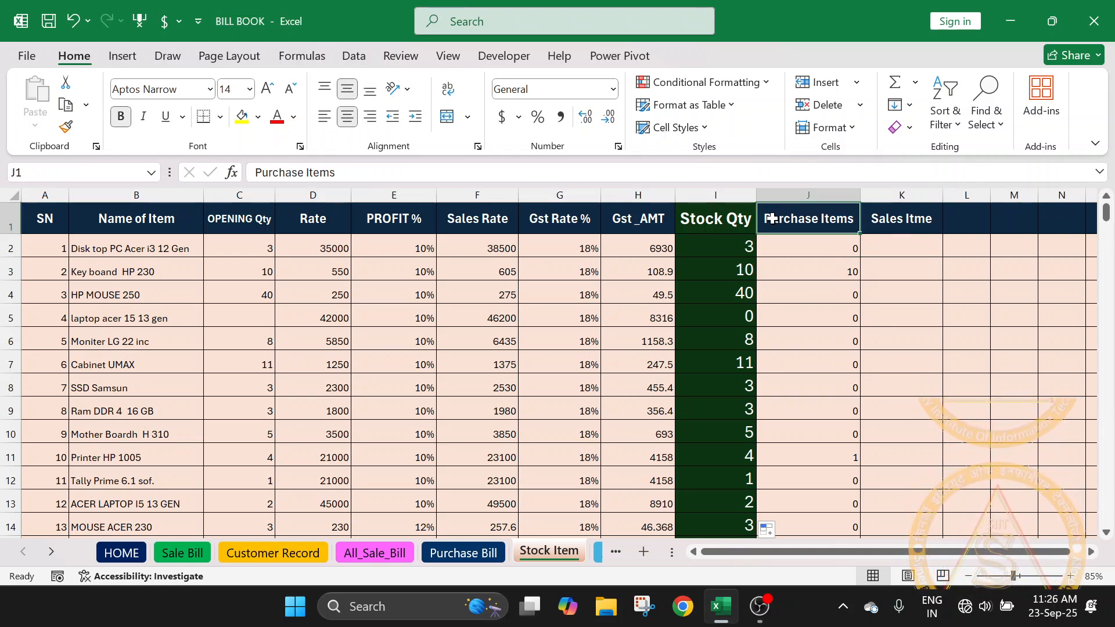
{"action": "left_click", "coordinate": [896, 219]}
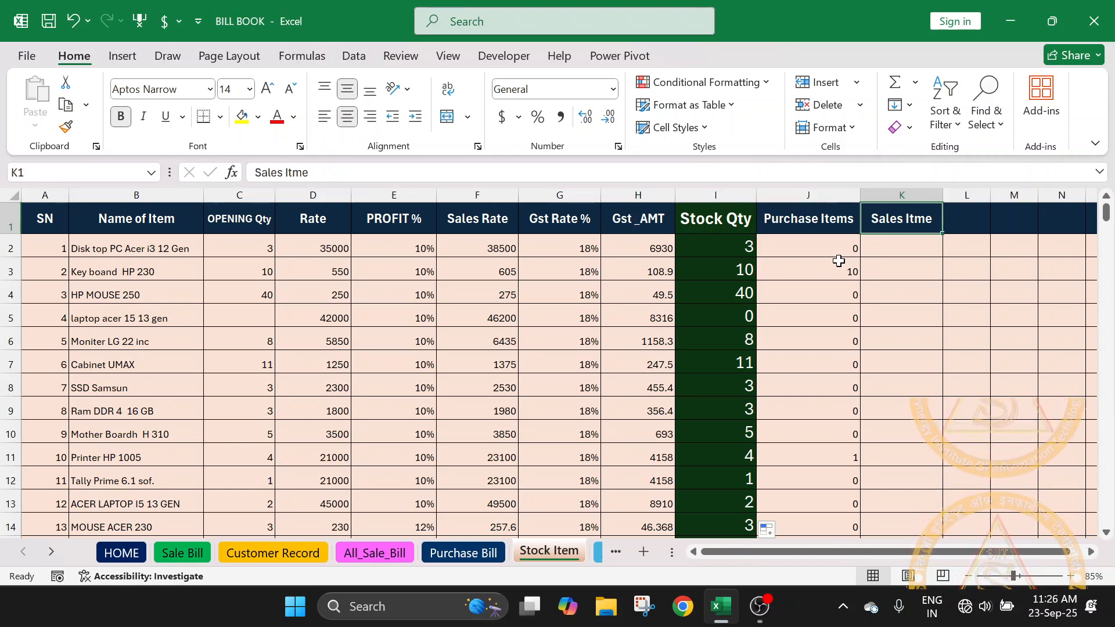
{"action": "left_click_drag", "start_coordinate": [836, 251], "coordinate": [832, 441]}
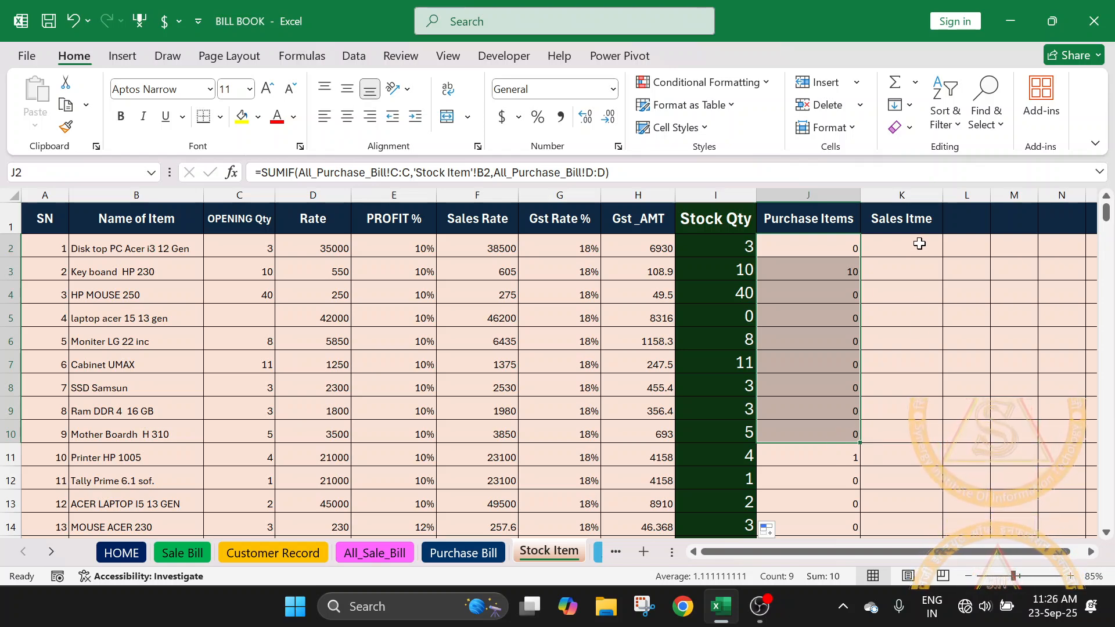
{"action": "left_click_drag", "start_coordinate": [918, 245], "coordinate": [906, 483]}
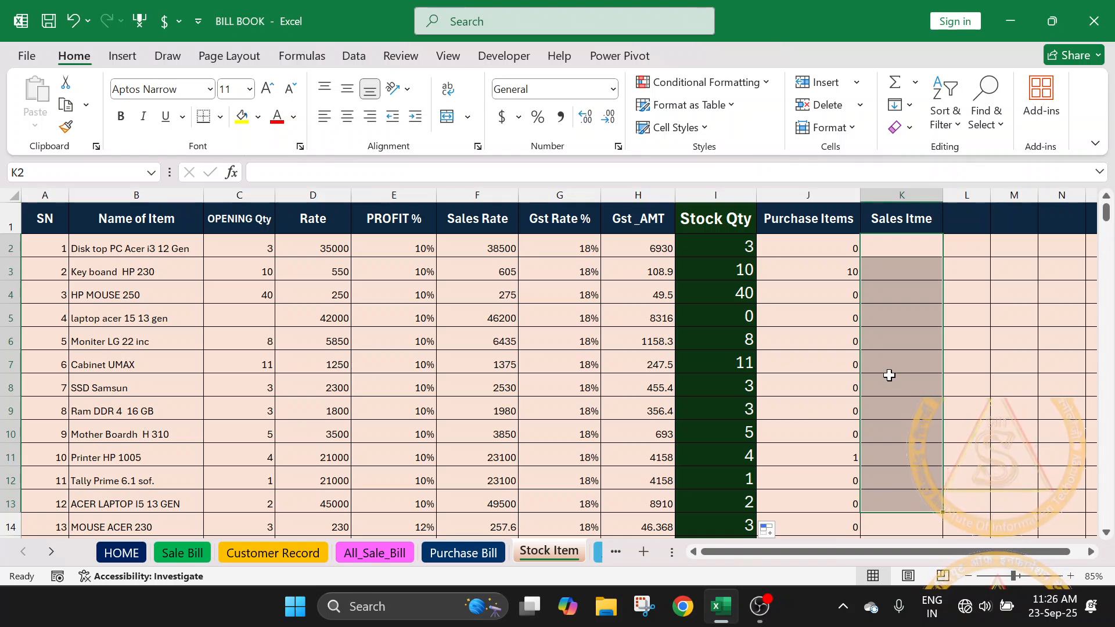
{"action": "left_click", "coordinate": [839, 274]}
{"action": "left_click", "coordinate": [906, 280]}
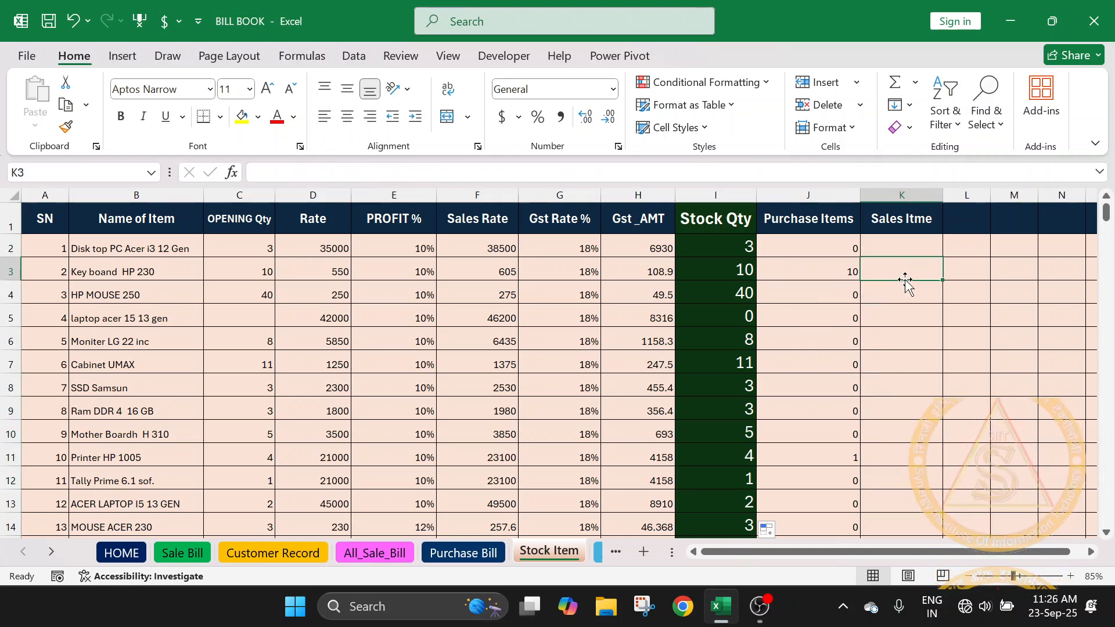
{"action": "left_click", "coordinate": [849, 268]}
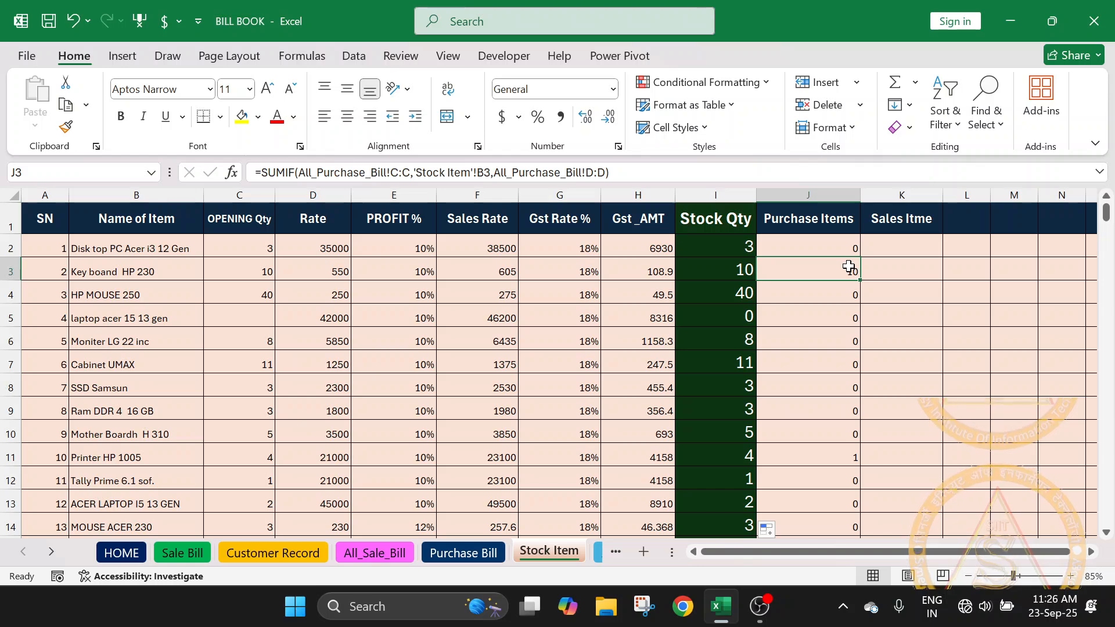
- On the Purchase Bill sheet, clear the two item names in C17:C18
{"action": "left_click", "coordinate": [463, 554]}
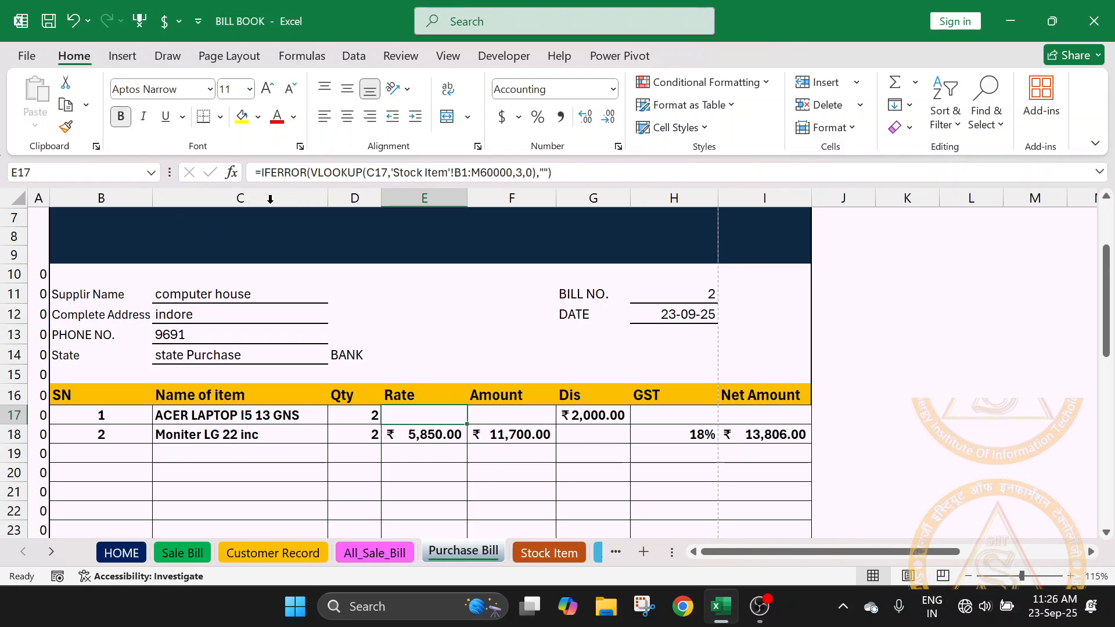
{"action": "left_click_drag", "start_coordinate": [209, 416], "coordinate": [212, 431]}
{"action": "key", "text": "Delete"}
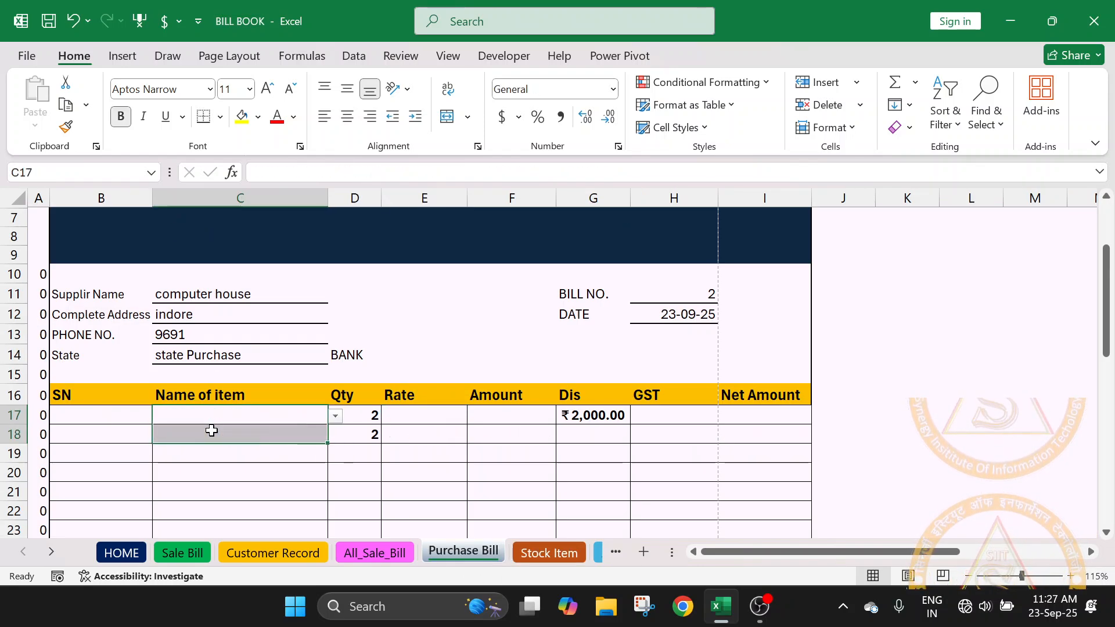
{"action": "left_click", "coordinate": [214, 413]}
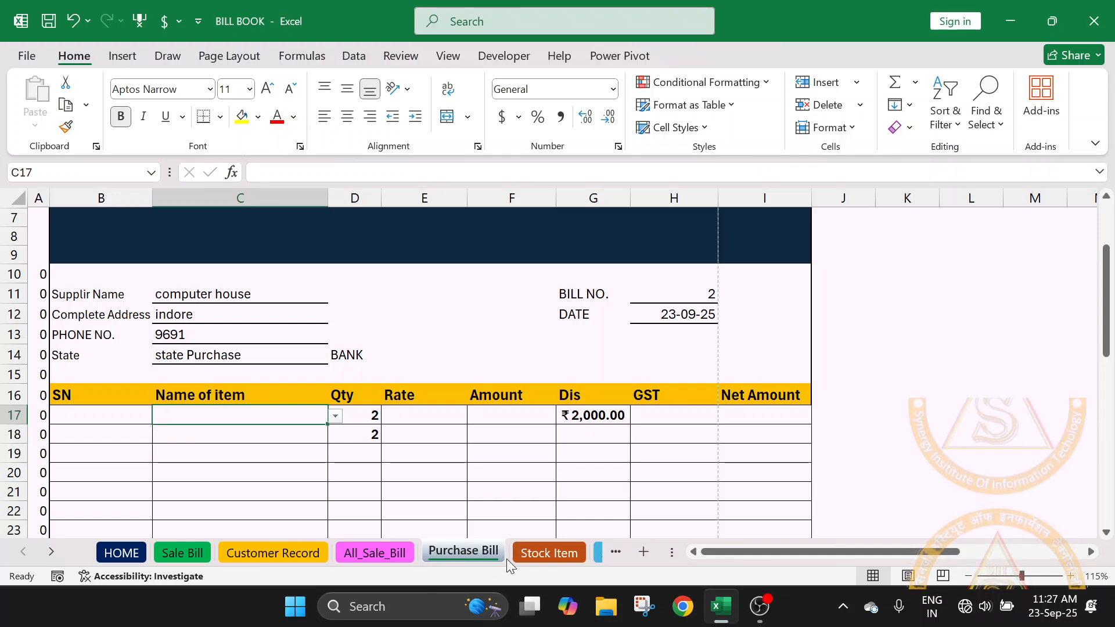
- Check the laptop's name on the Stock Item sheet and enter laptop acer 15 13 gen in C17 of the Purchase Bill
{"action": "left_click", "coordinate": [549, 552]}
{"action": "left_click", "coordinate": [133, 279]}
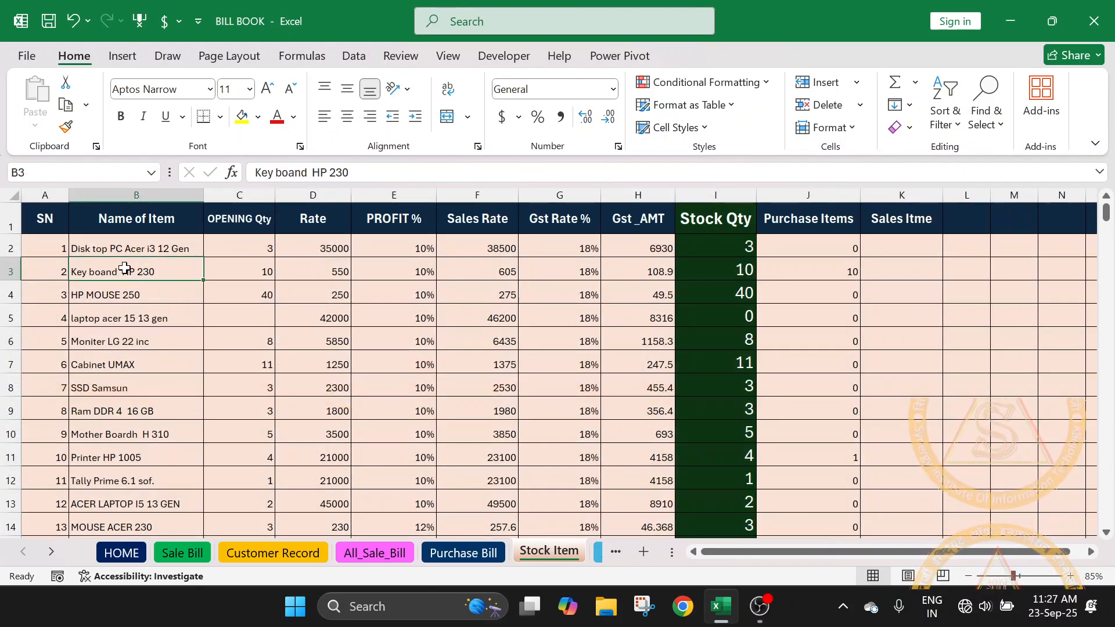
{"action": "left_click", "coordinate": [116, 324]}
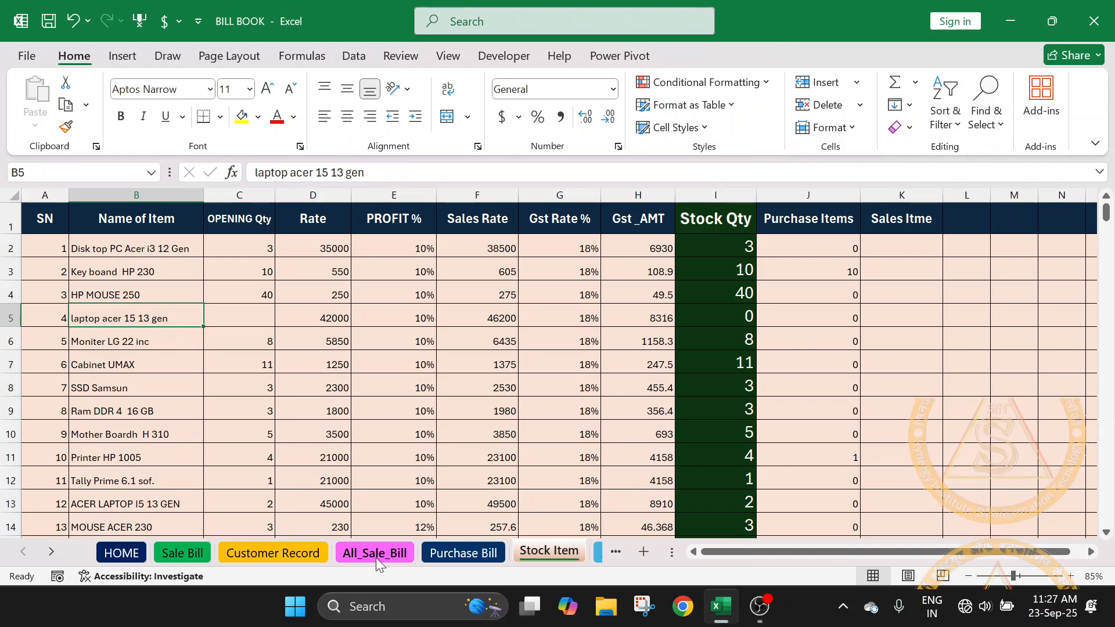
{"action": "left_click", "coordinate": [450, 555]}
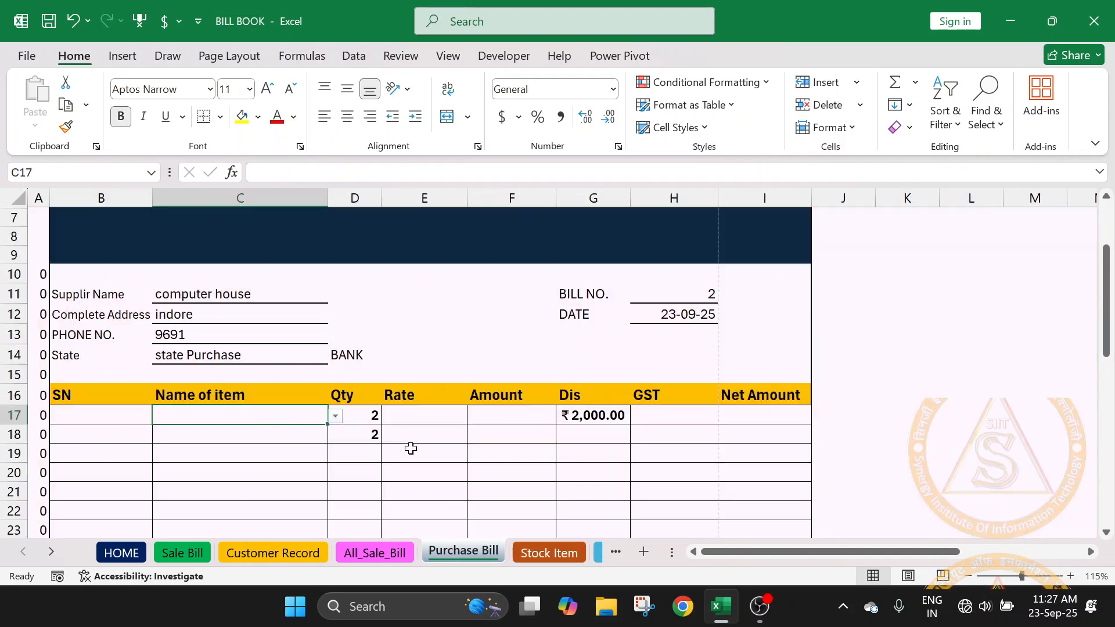
{"action": "type", "text": "L"}
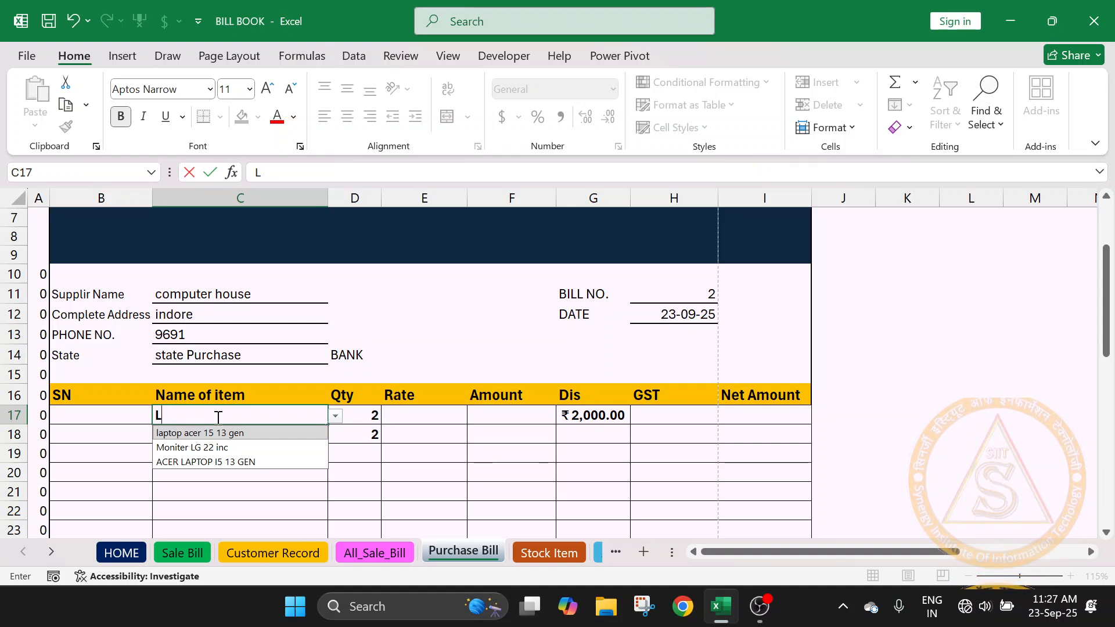
{"action": "key", "text": "Tab"}
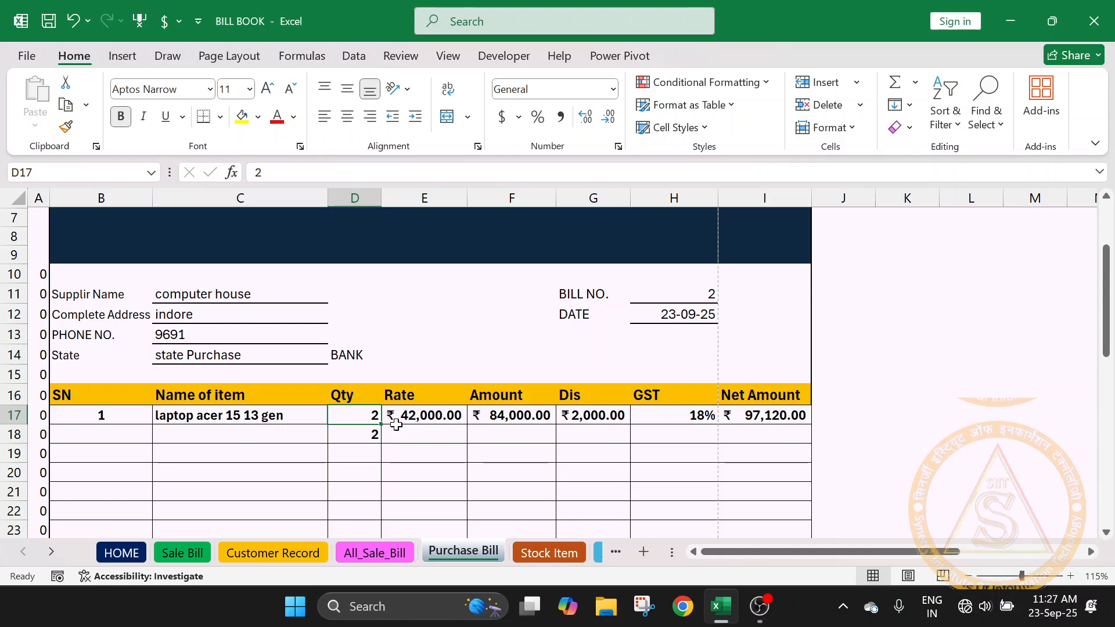
- Clear the leftover quantity in D18 and set the laptop acer 15 13 gen Qty in D17 to 1
{"action": "left_click", "coordinate": [363, 434]}
{"action": "key", "text": "Delete"}
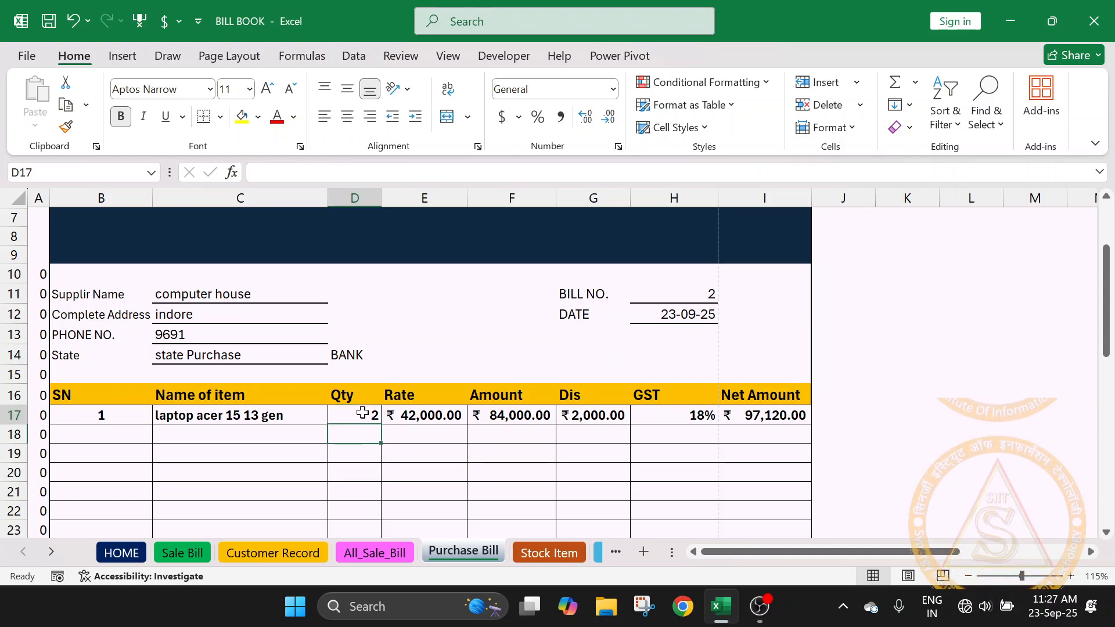
{"action": "left_click", "coordinate": [363, 413]}
{"action": "type", "text": "1"}
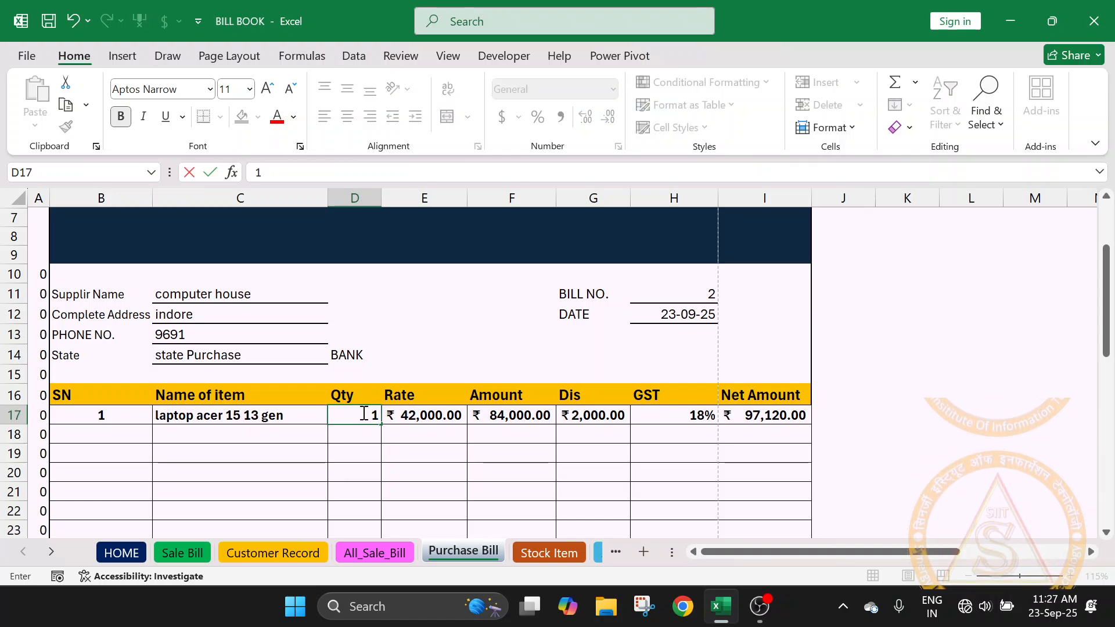
{"action": "key", "text": "Return"}
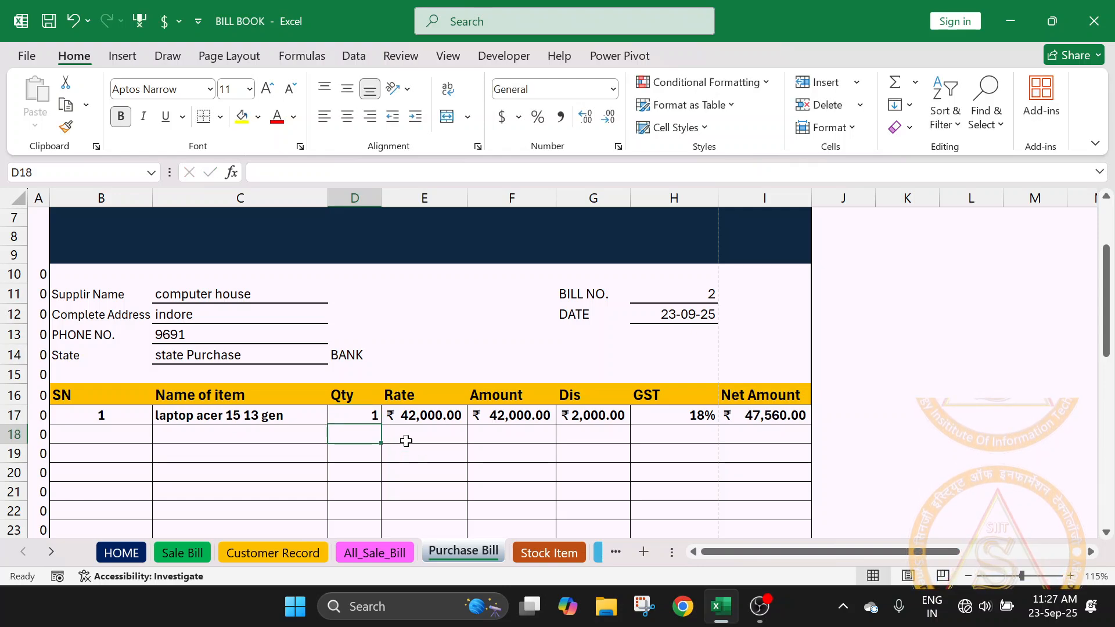
- Save the completed purchase bill with the sheet's SAVE BILL macro
{"action": "scroll", "coordinate": [644, 432], "scroll_direction": "down", "scroll_amount": 3}
{"action": "scroll", "coordinate": [644, 433], "scroll_direction": "down", "scroll_amount": 5}
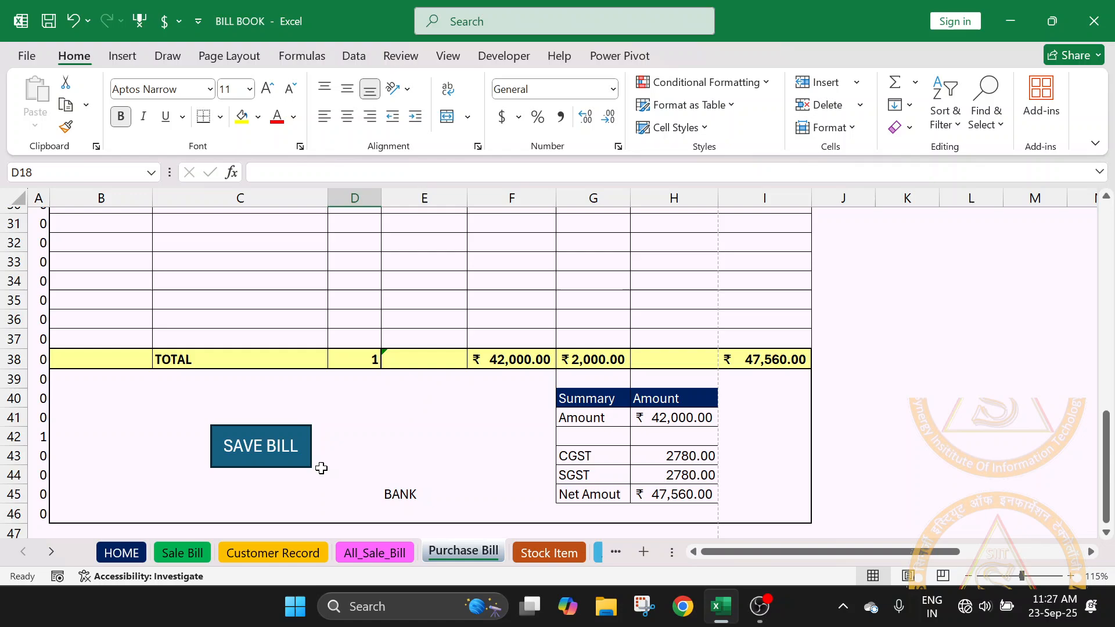
{"action": "left_click", "coordinate": [280, 449]}
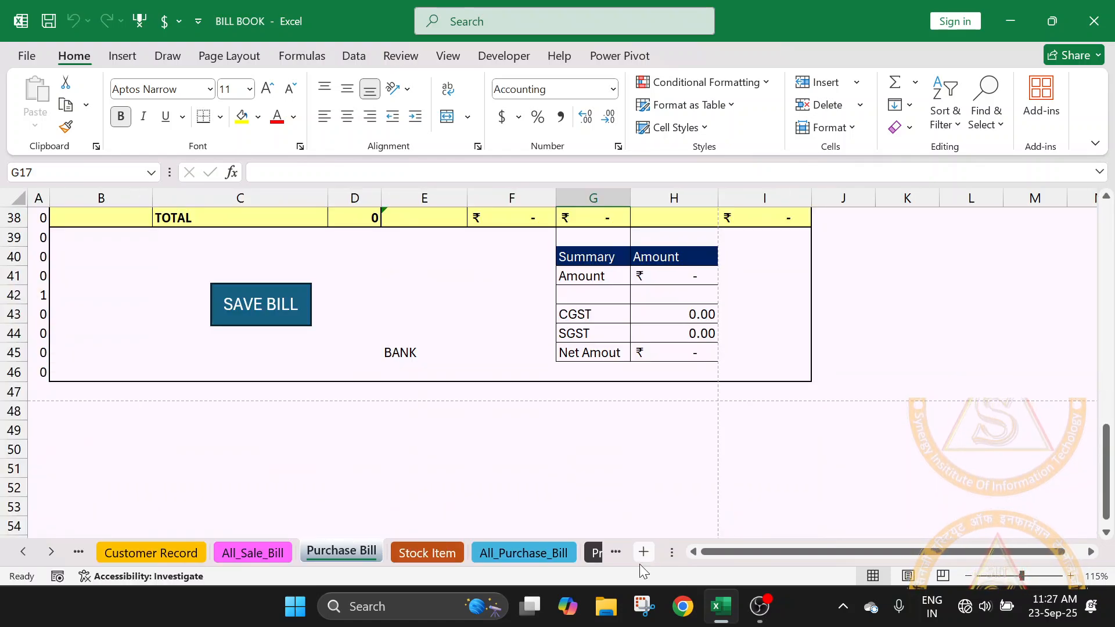
- On the Stock Item sheet, check the laptop acer 15 13 gen row from Purchase Items back to OPENING Qty
{"action": "left_click", "coordinate": [430, 551]}
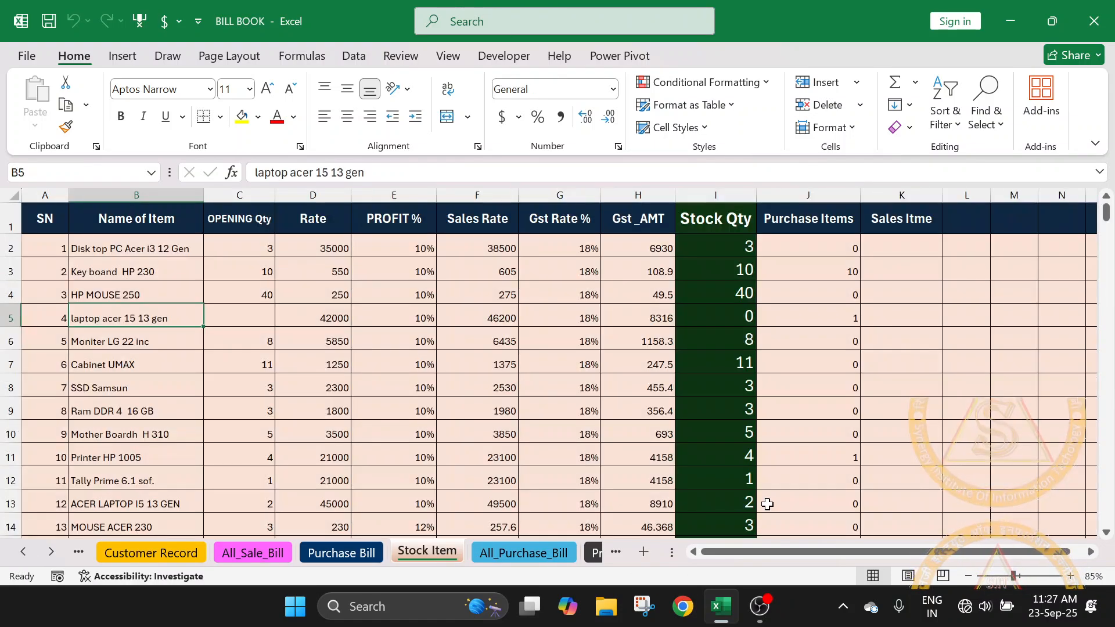
{"action": "left_click", "coordinate": [843, 320]}
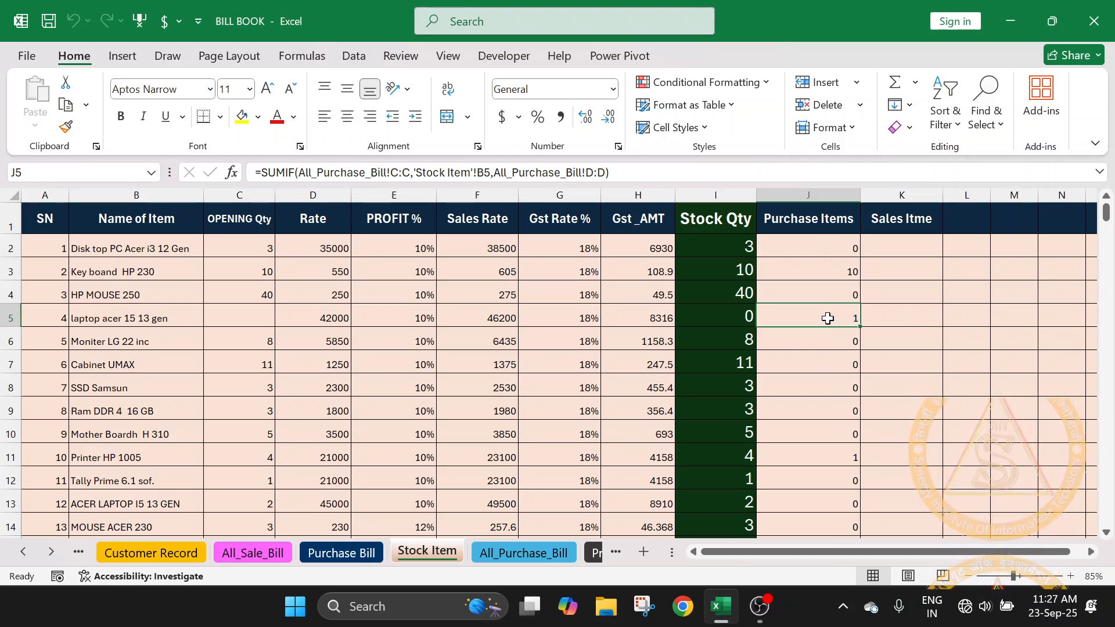
{"action": "left_click_drag", "start_coordinate": [827, 319], "coordinate": [234, 309]}
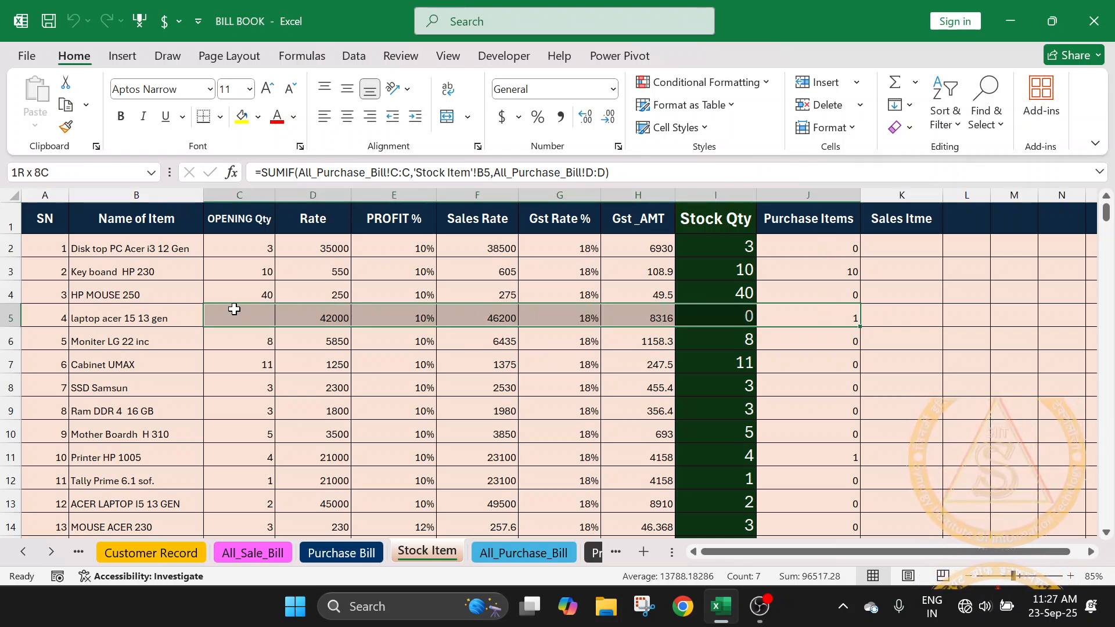
- On the All_Purchase_Bill sheet, widen the Rate column E so the saved laptop rate displays in full
{"action": "left_click", "coordinate": [503, 552]}
{"action": "scroll", "coordinate": [449, 327], "scroll_direction": "up", "scroll_amount": 7}
{"action": "scroll", "coordinate": [449, 328], "scroll_direction": "down", "scroll_amount": 4}
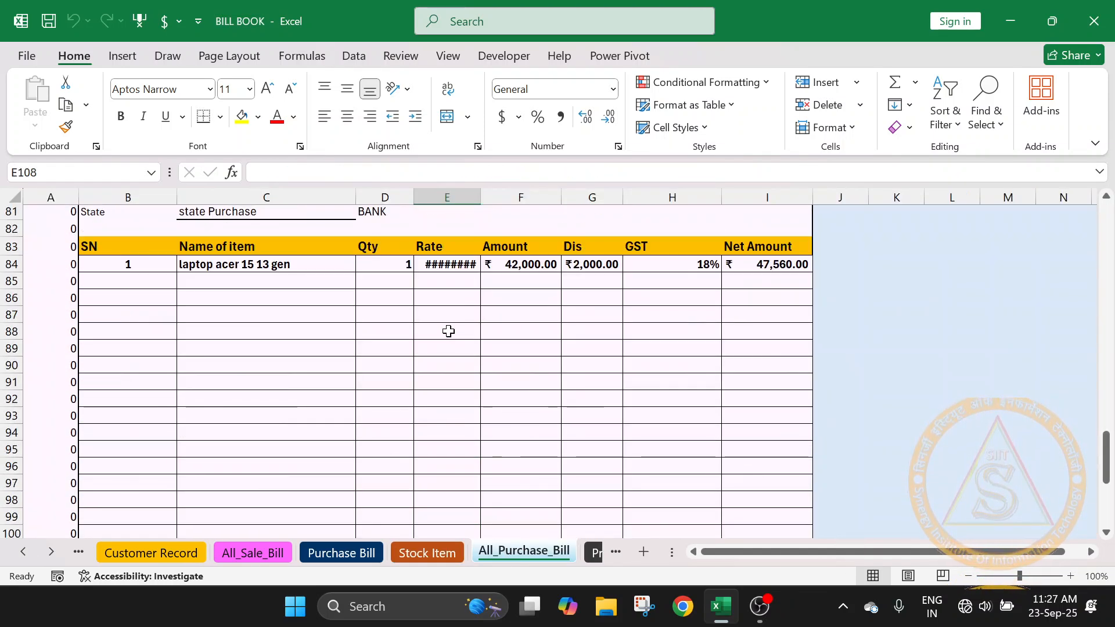
{"action": "left_click_drag", "start_coordinate": [481, 197], "coordinate": [488, 197]}
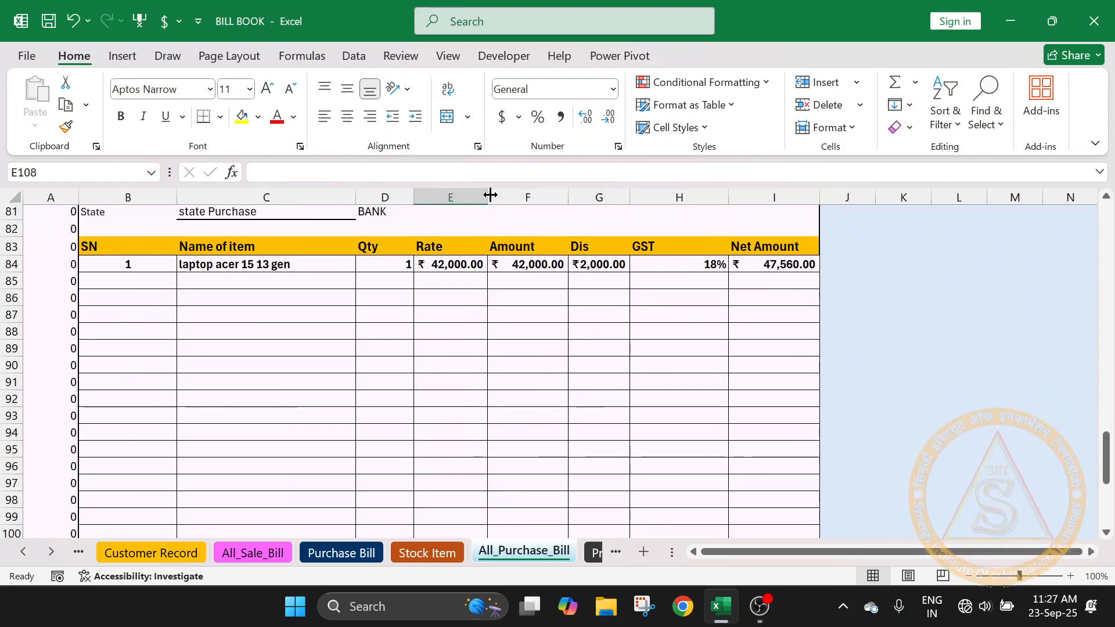
- Review the saved laptop bill on All_Purchase_Bill, from supplier details and item row to the totals and summary
{"action": "scroll", "coordinate": [488, 388], "scroll_direction": "down", "scroll_amount": 2}
{"action": "scroll", "coordinate": [488, 388], "scroll_direction": "up", "scroll_amount": 2}
{"action": "left_click", "coordinate": [230, 266]}
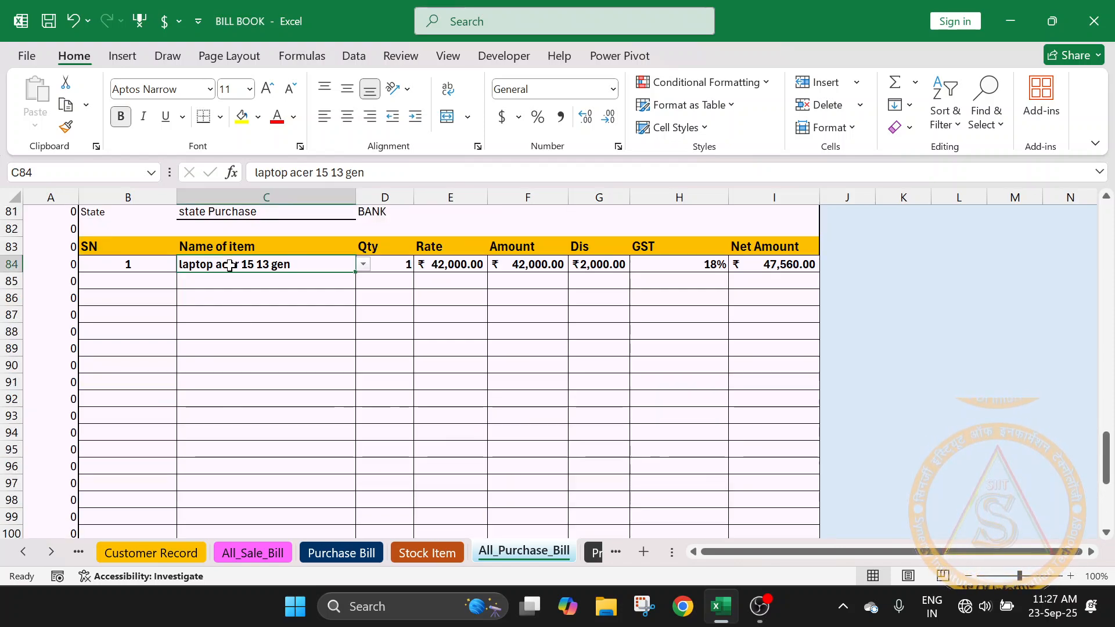
{"action": "scroll", "coordinate": [232, 269], "scroll_direction": "up", "scroll_amount": 2}
{"action": "left_click", "coordinate": [233, 266]}
{"action": "left_click", "coordinate": [232, 279]}
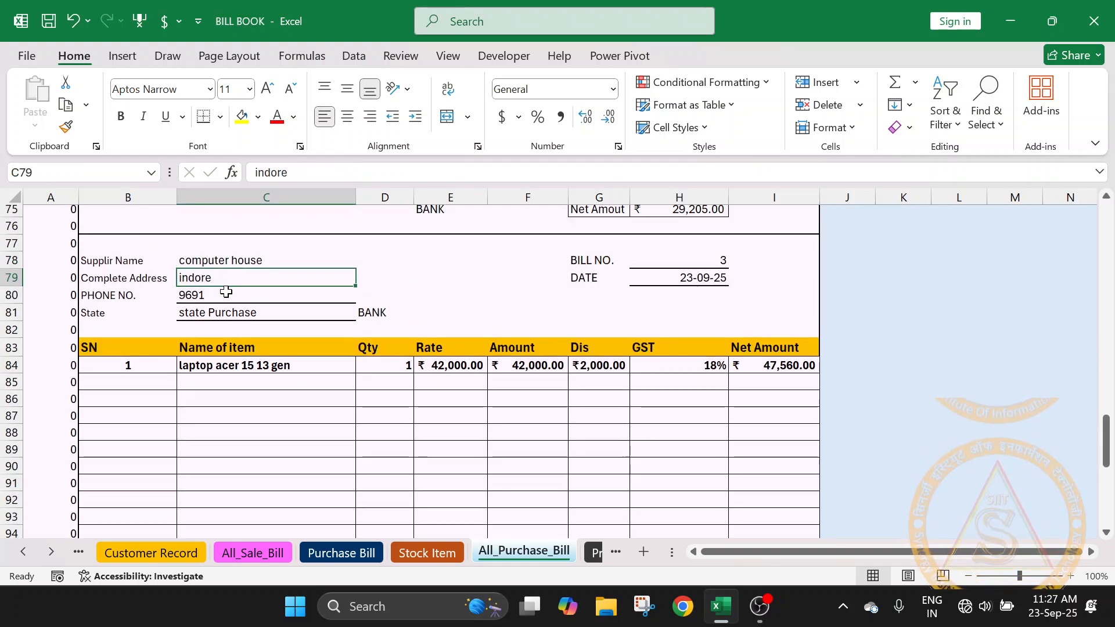
{"action": "left_click", "coordinate": [225, 295]}
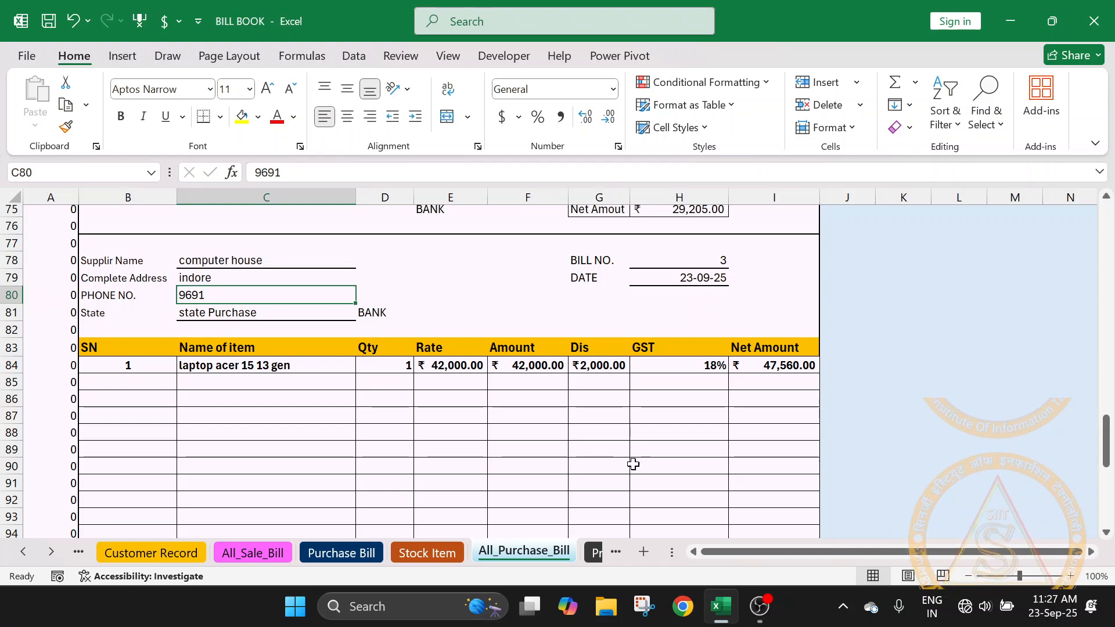
{"action": "scroll", "coordinate": [632, 465], "scroll_direction": "down", "scroll_amount": 3}
{"action": "scroll", "coordinate": [632, 465], "scroll_direction": "down", "scroll_amount": 4}
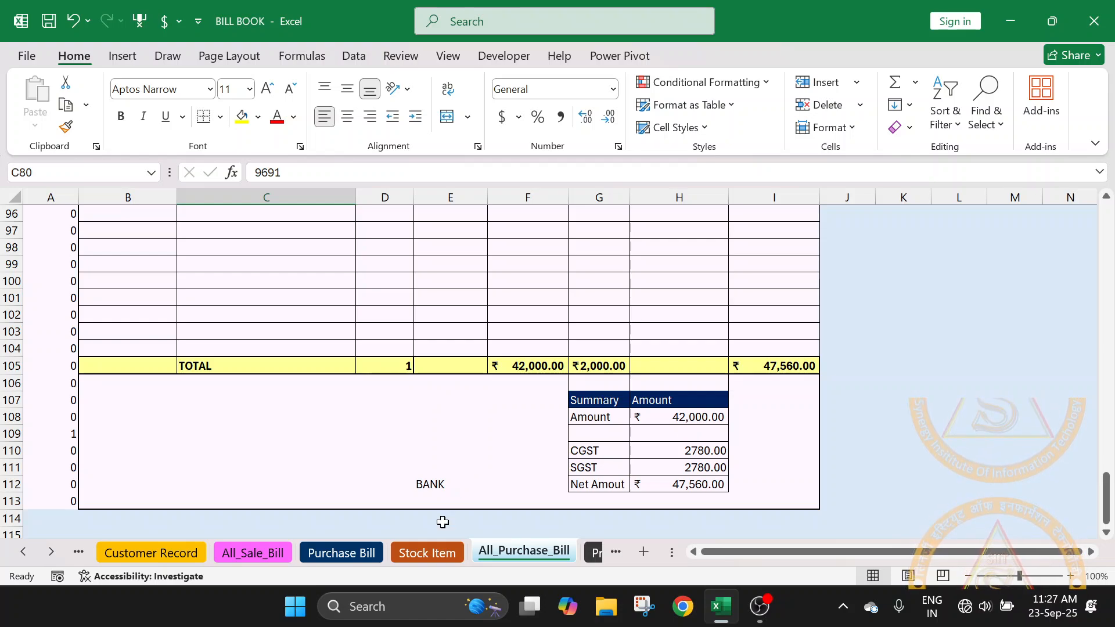
- Compare the laptop's rate on Stock Item with the Purchase Bill form and the saved item row in All_Purchase_Bill
{"action": "left_click", "coordinate": [433, 558]}
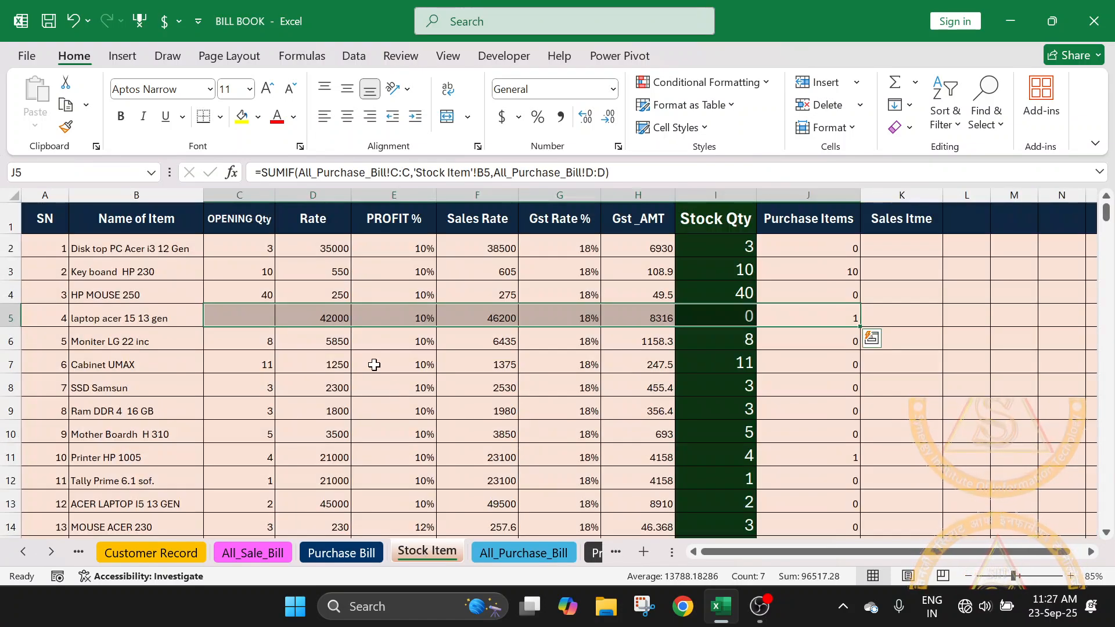
{"action": "left_click", "coordinate": [333, 312]}
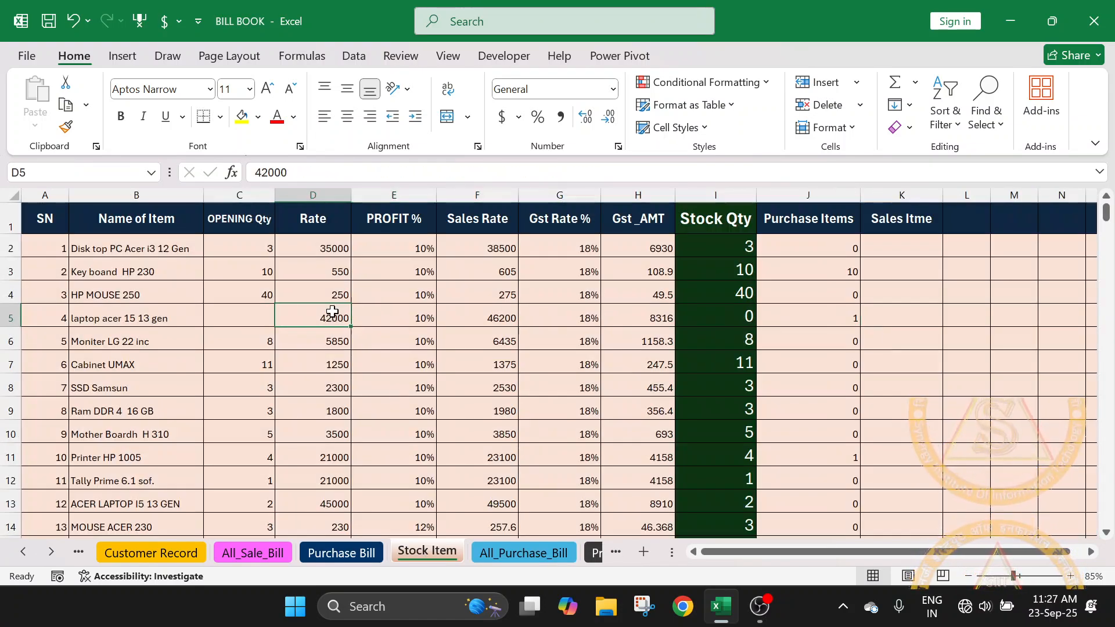
{"action": "left_click", "coordinate": [344, 552]}
{"action": "scroll", "coordinate": [427, 453], "scroll_direction": "up", "scroll_amount": 11}
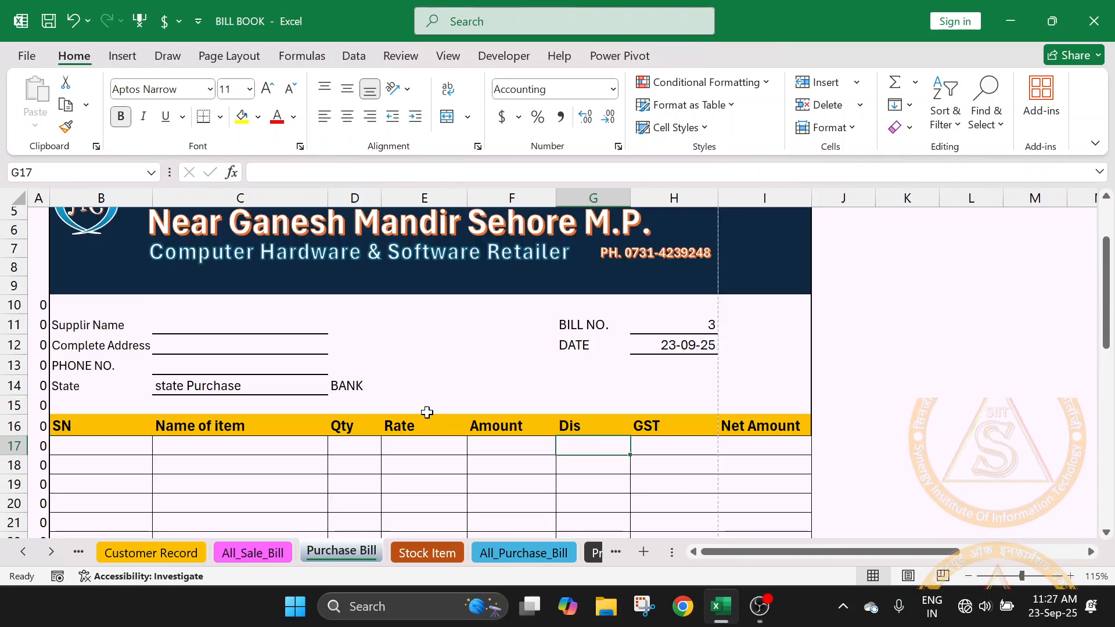
{"action": "scroll", "coordinate": [418, 464], "scroll_direction": "down", "scroll_amount": 10}
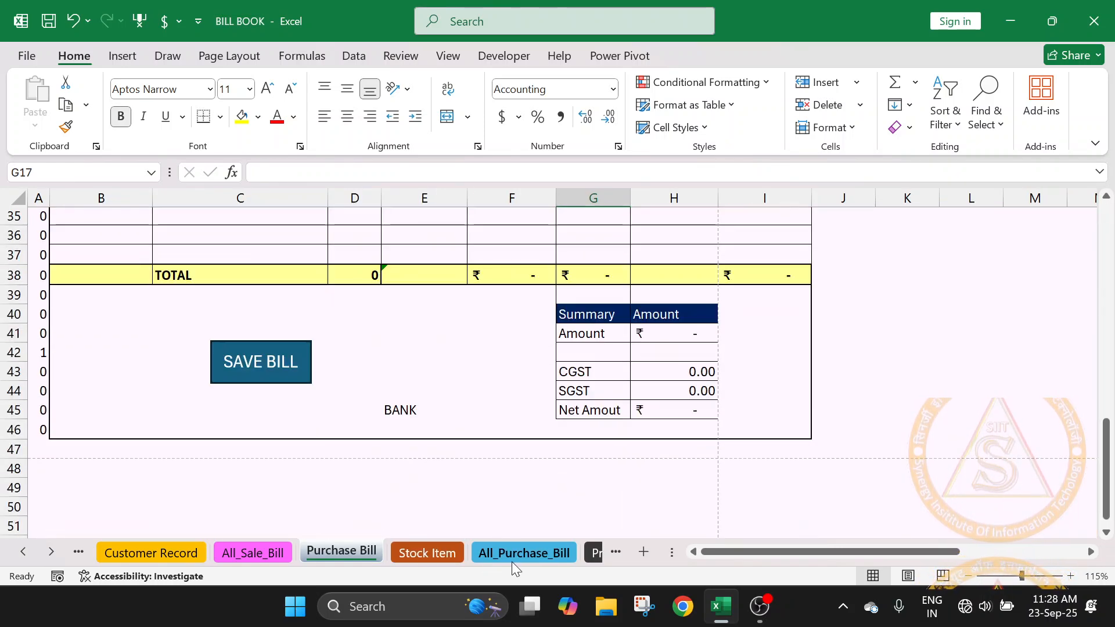
{"action": "left_click", "coordinate": [519, 553]}
{"action": "scroll", "coordinate": [464, 410], "scroll_direction": "up", "scroll_amount": 8}
{"action": "left_click", "coordinate": [450, 416]}
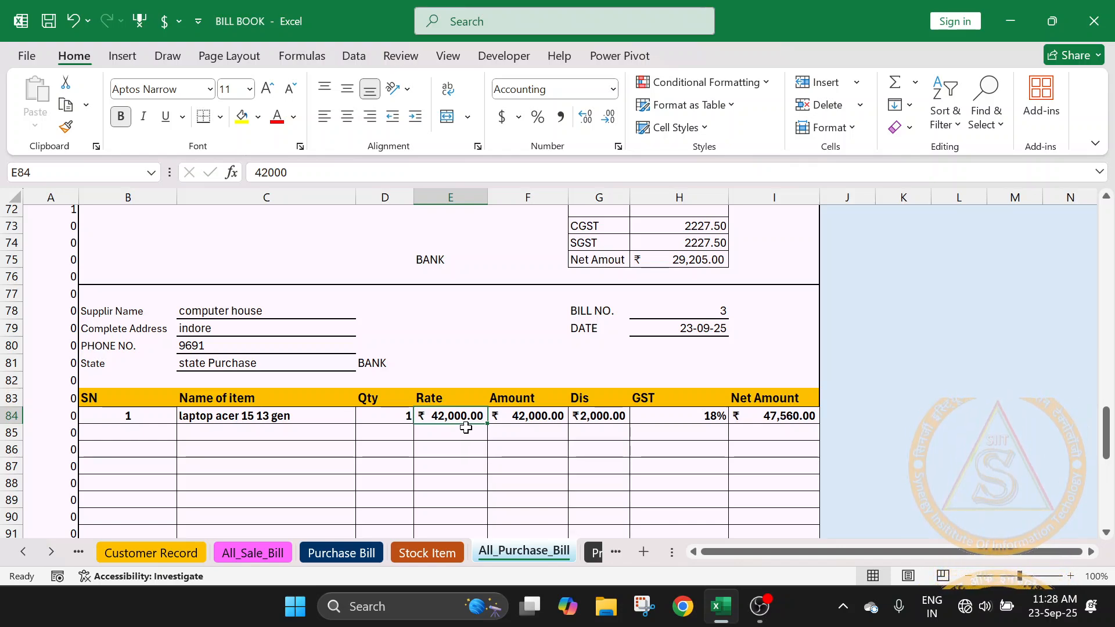
- On the Stock Item sheet, examine the laptop's Purchase Items, OPENING Qty and Stock Qty cells in row 5
{"action": "left_click", "coordinate": [426, 552]}
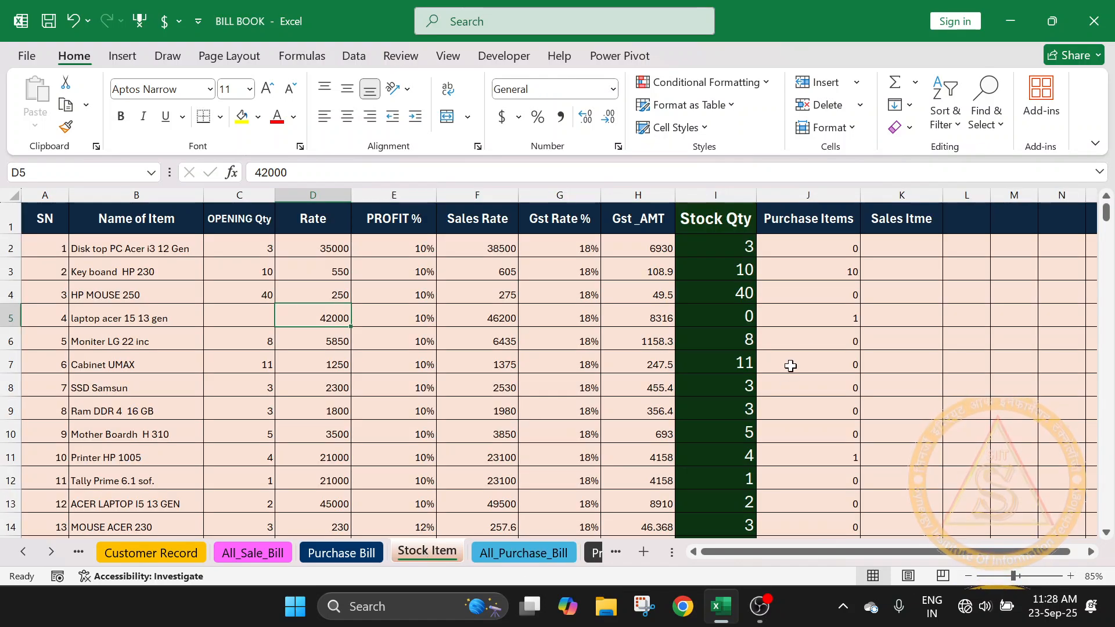
{"action": "left_click", "coordinate": [823, 317]}
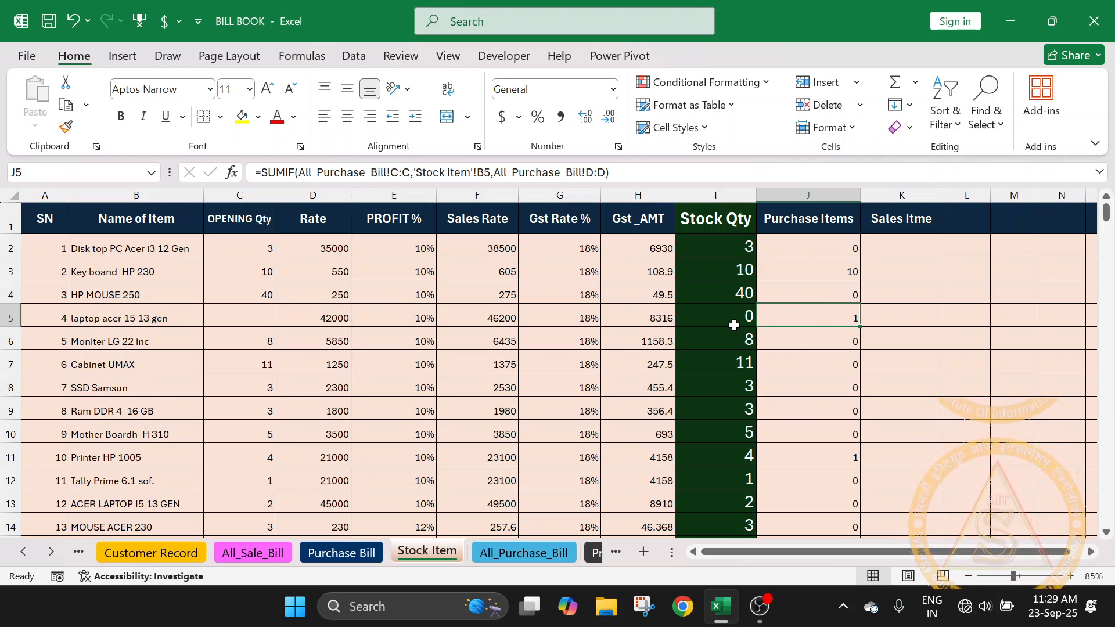
{"action": "left_click", "coordinate": [256, 323]}
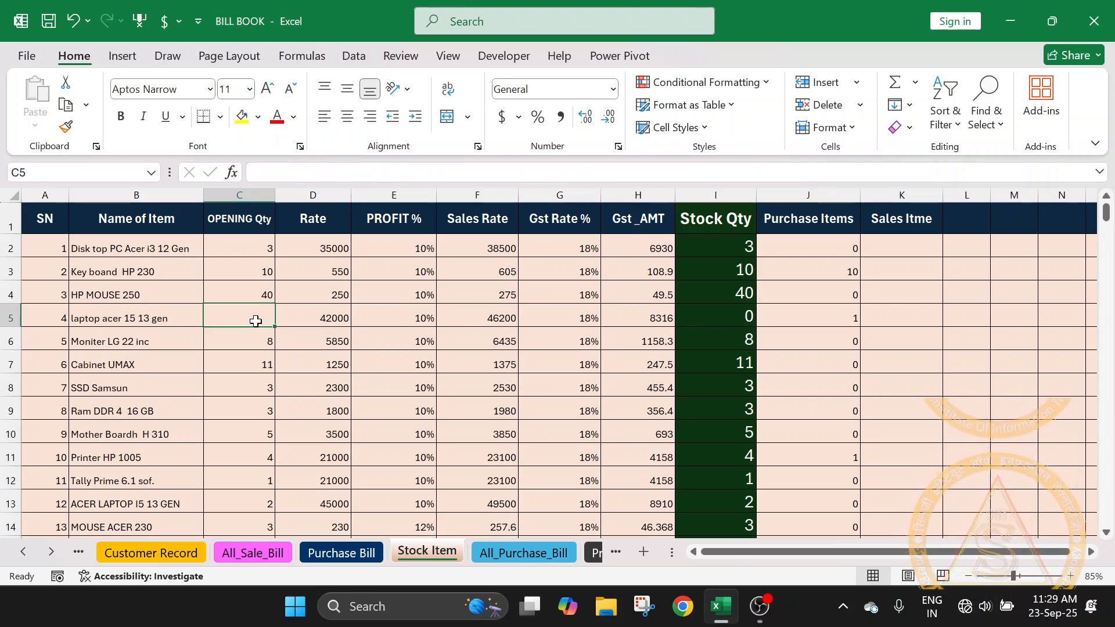
{"action": "left_click", "coordinate": [741, 319]}
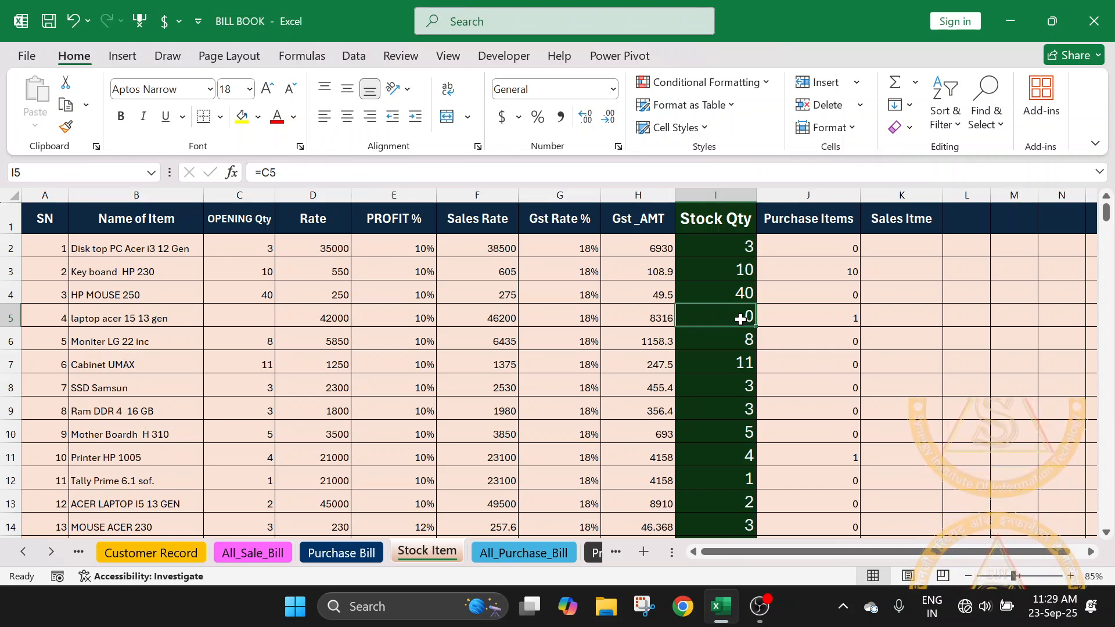
- Extend the Stock Qty formula in I2 to add the purchased quantity, making it =C2+J2
{"action": "double_click", "coordinate": [738, 244]}
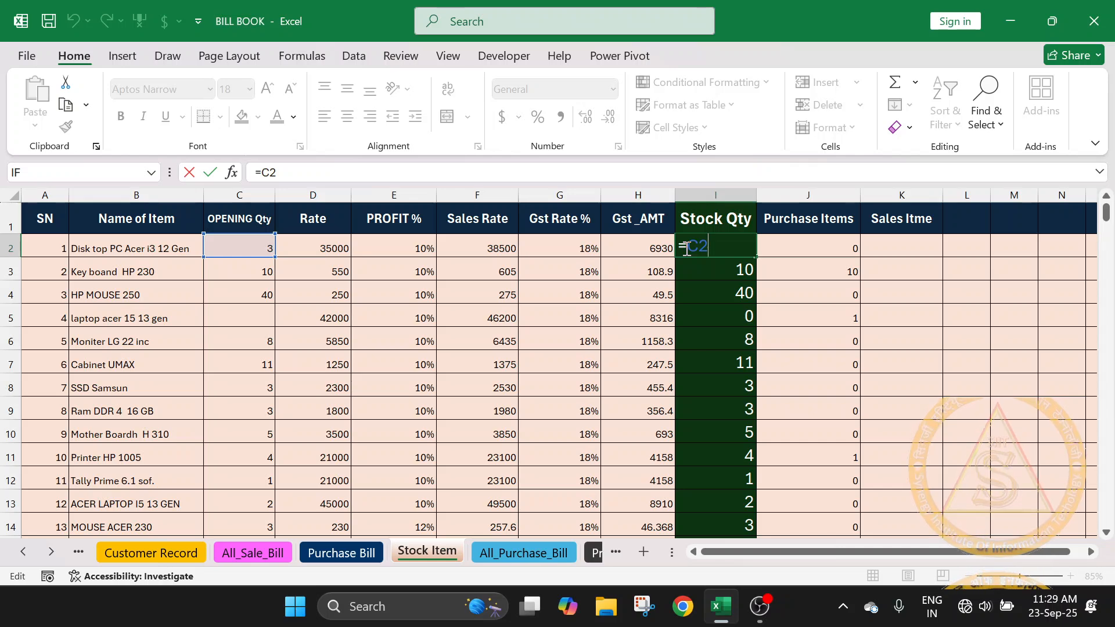
{"action": "type", "text": "+"}
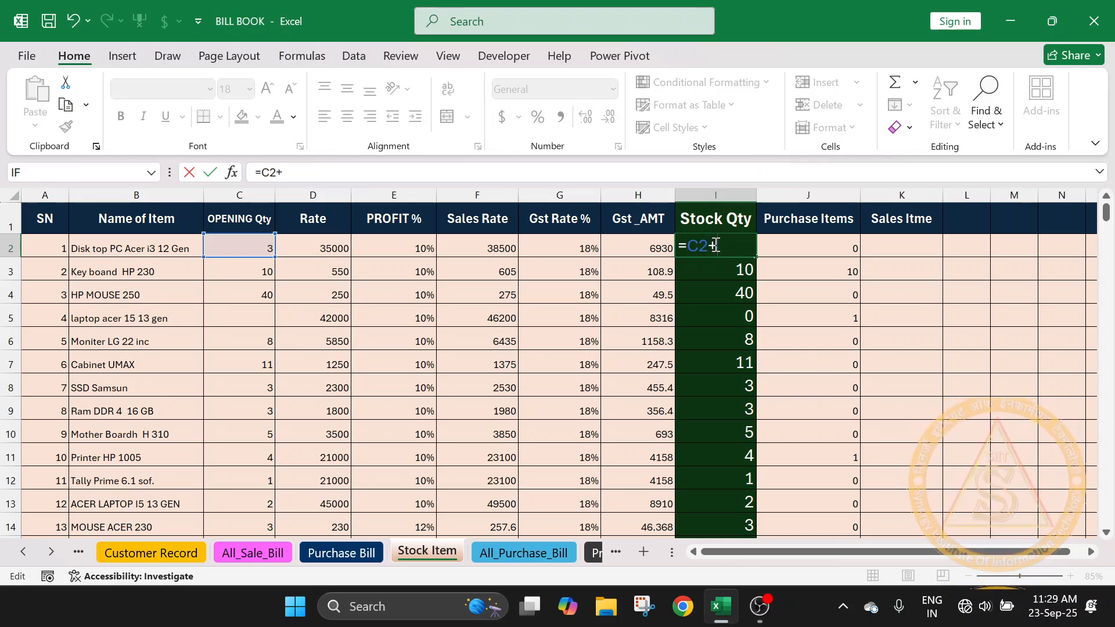
{"action": "left_click", "coordinate": [796, 249]}
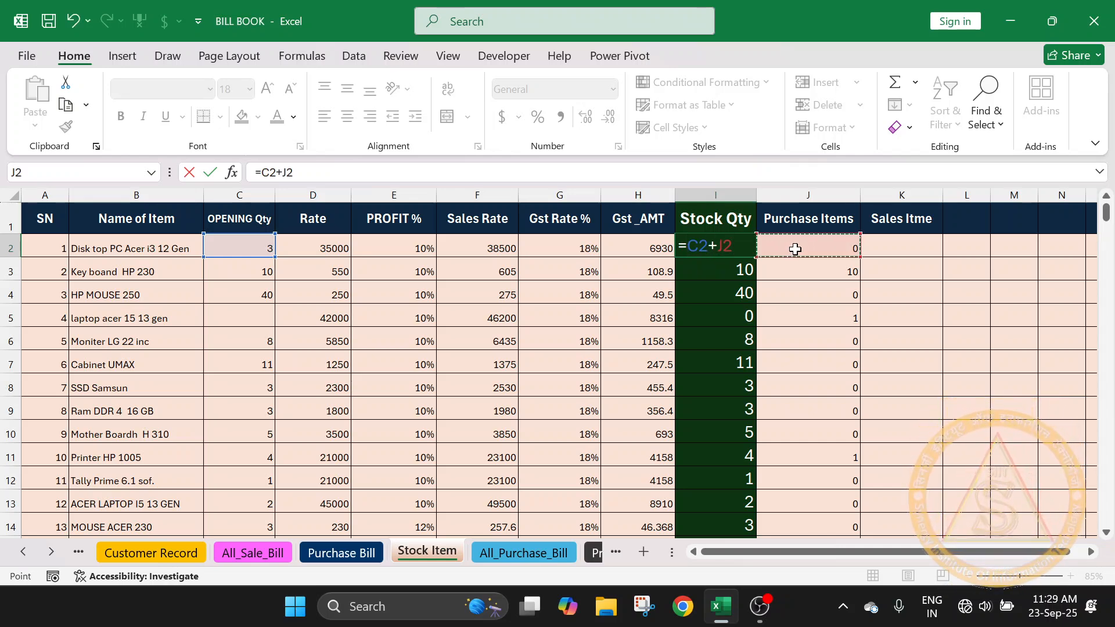
{"action": "key", "text": "Return"}
- Fill the I2 formula down the whole Stock Qty column
{"action": "left_click", "coordinate": [734, 253]}
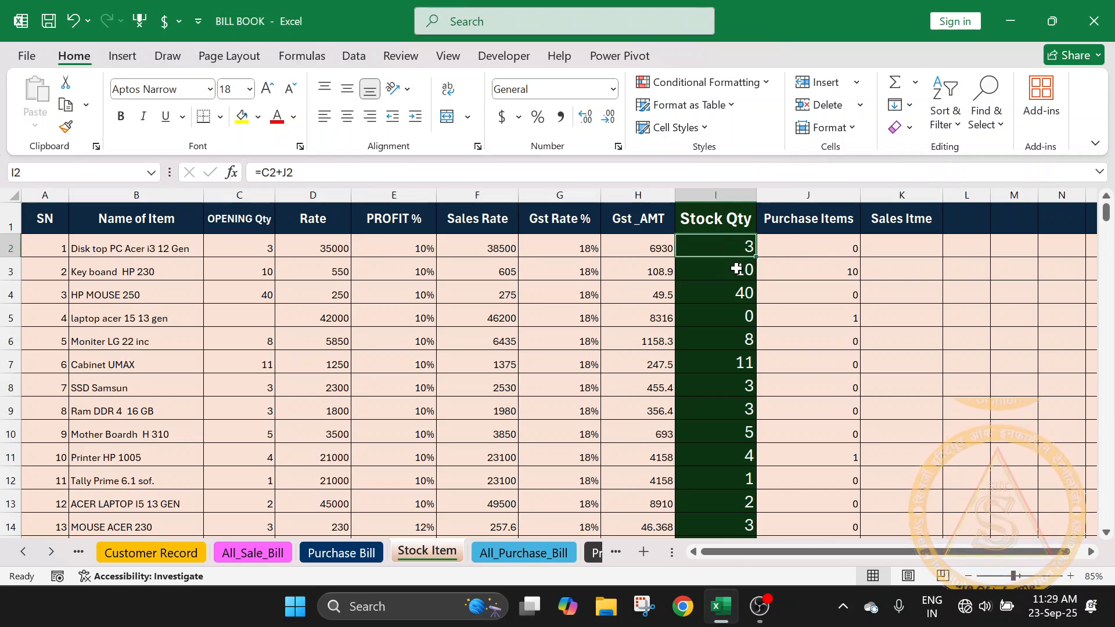
{"action": "left_click", "coordinate": [736, 268]}
{"action": "left_click", "coordinate": [821, 270]}
{"action": "left_click", "coordinate": [744, 247]}
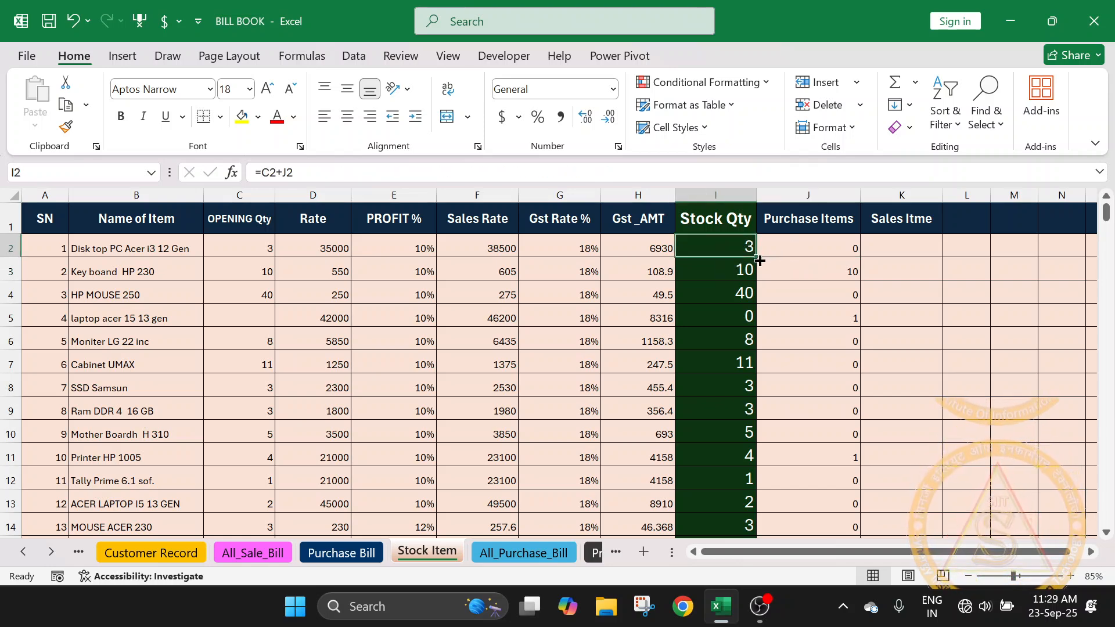
{"action": "double_click", "coordinate": [756, 259]}
- Check the Stock Qty formulas against Purchase Items for the Key board HP 230 and laptop acer 15 13 gen rows
{"action": "left_click", "coordinate": [831, 271]}
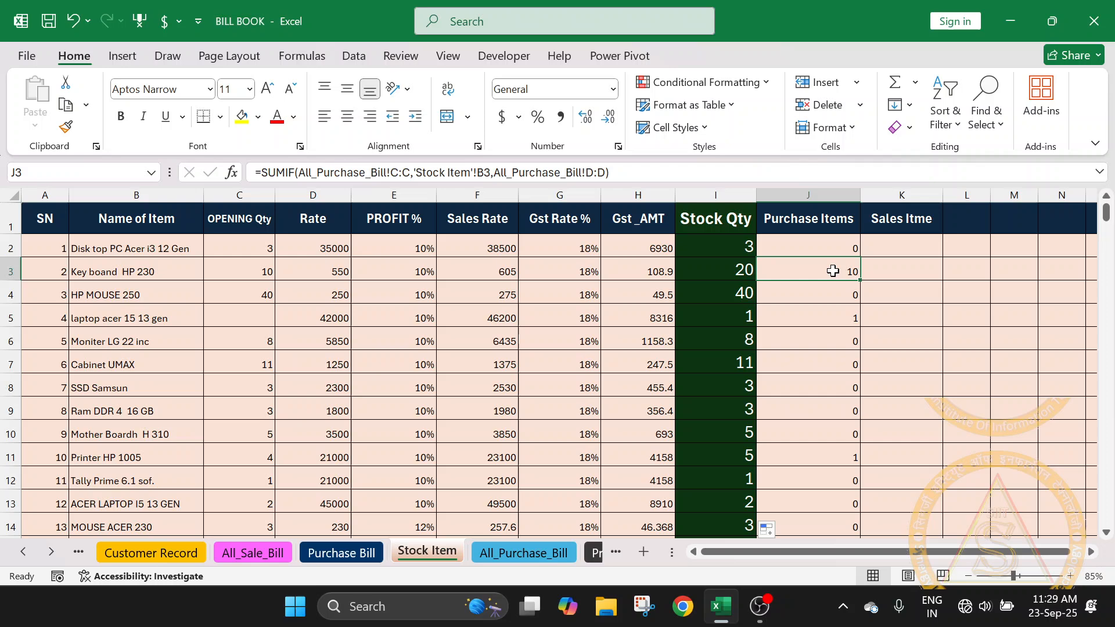
{"action": "left_click", "coordinate": [750, 272]}
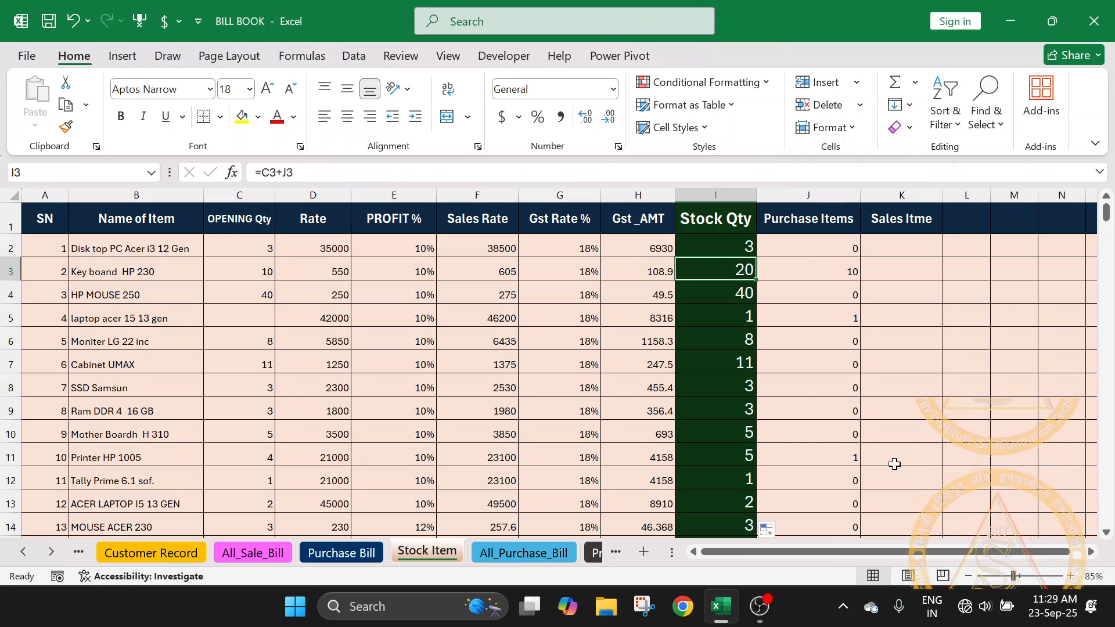
{"action": "left_click", "coordinate": [848, 316]}
{"action": "left_click", "coordinate": [742, 314]}
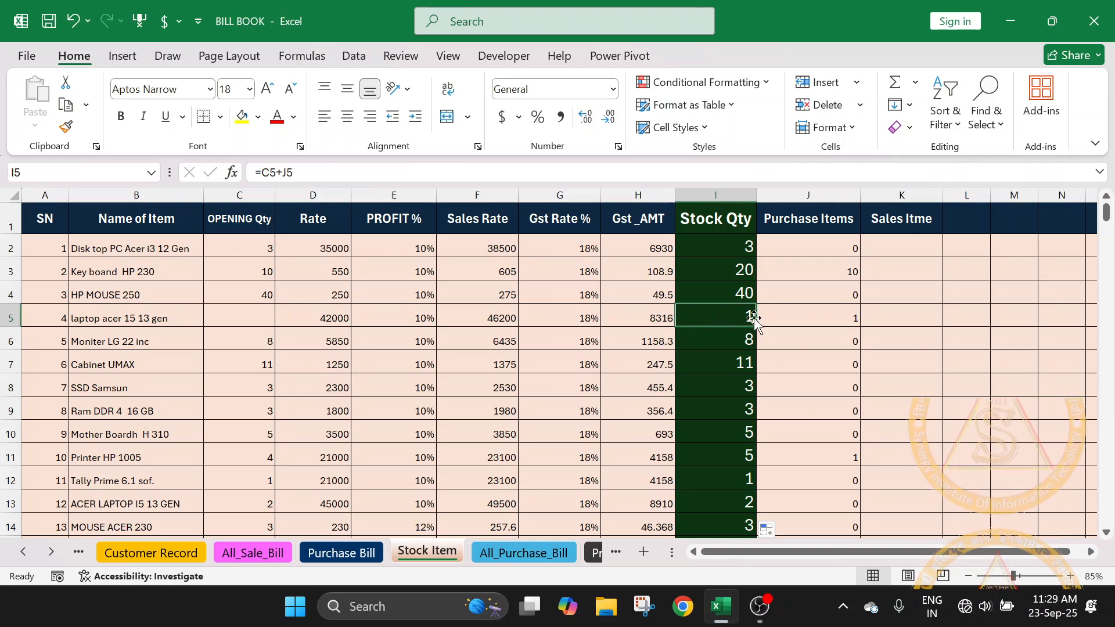
{"action": "left_click", "coordinate": [848, 317]}
{"action": "left_click", "coordinate": [750, 316]}
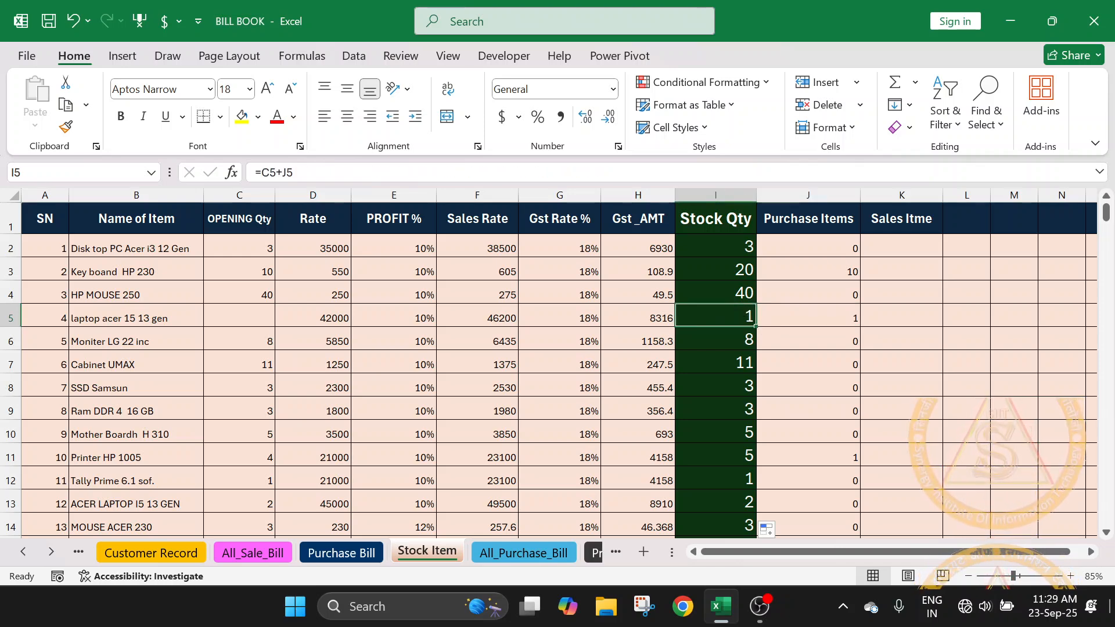
{"action": "left_click", "coordinate": [853, 319]}
{"action": "left_click", "coordinate": [730, 318]}
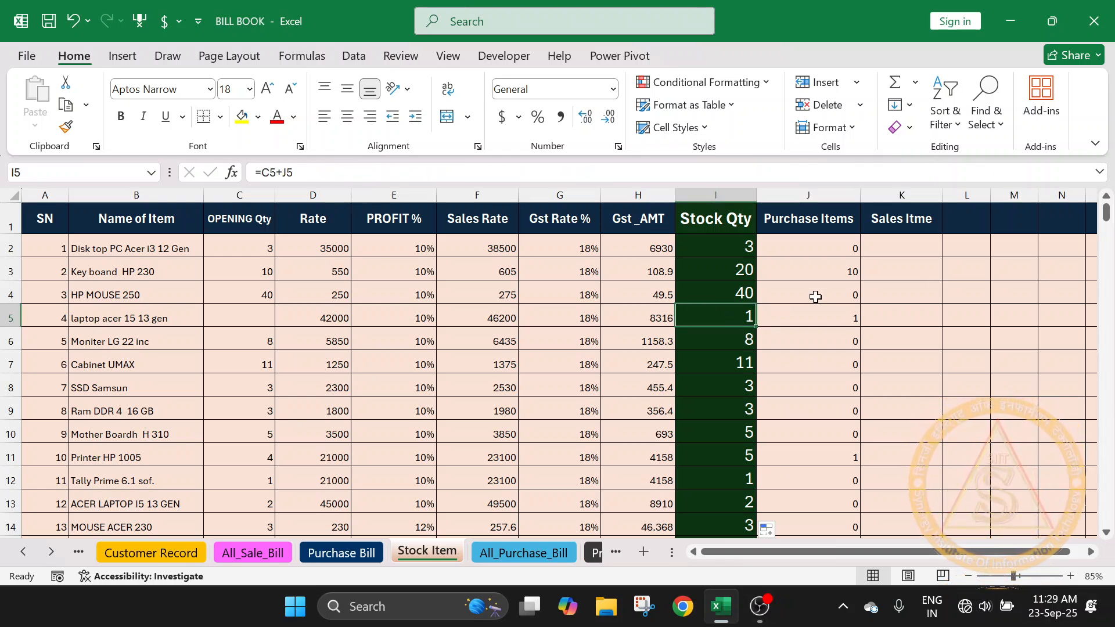
- Check the All_Sale_Bill sheet and enter a sample sales quantity of 5 for Key board HP 230 in K3 of Stock Item
{"action": "left_click", "coordinate": [931, 244]}
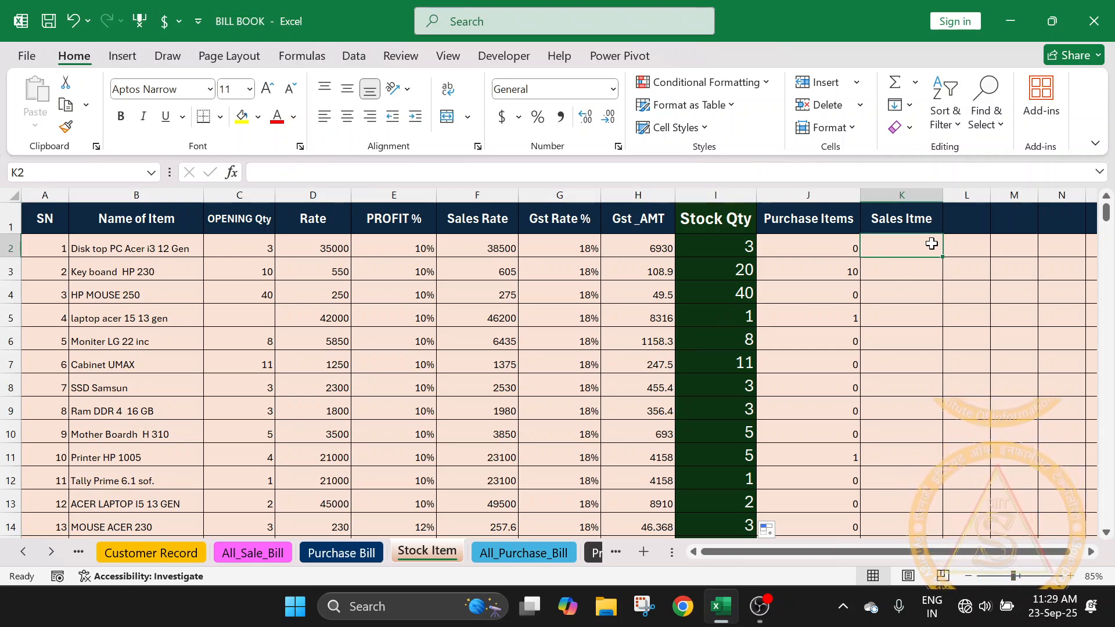
{"action": "left_click", "coordinate": [922, 271]}
{"action": "left_click", "coordinate": [917, 235]}
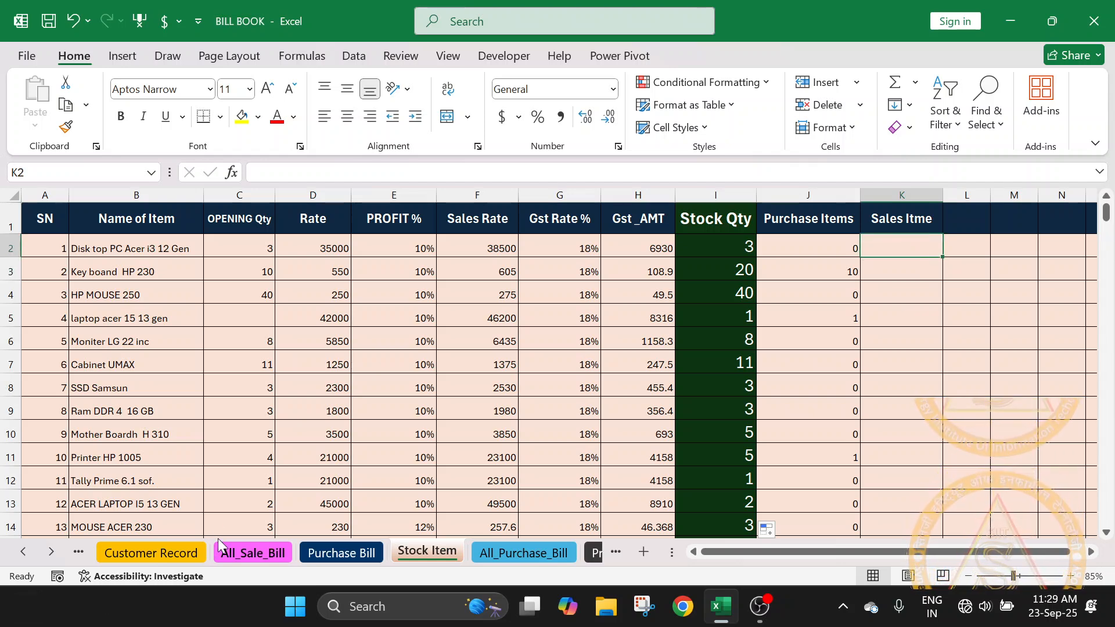
{"action": "left_click", "coordinate": [256, 552]}
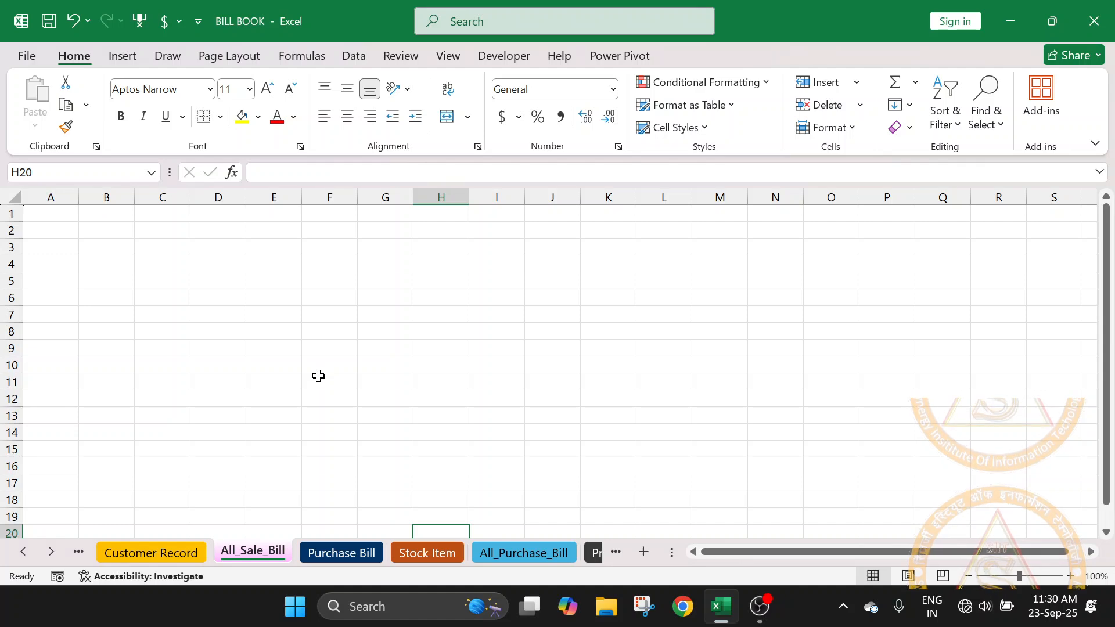
{"action": "left_click", "coordinate": [448, 553]}
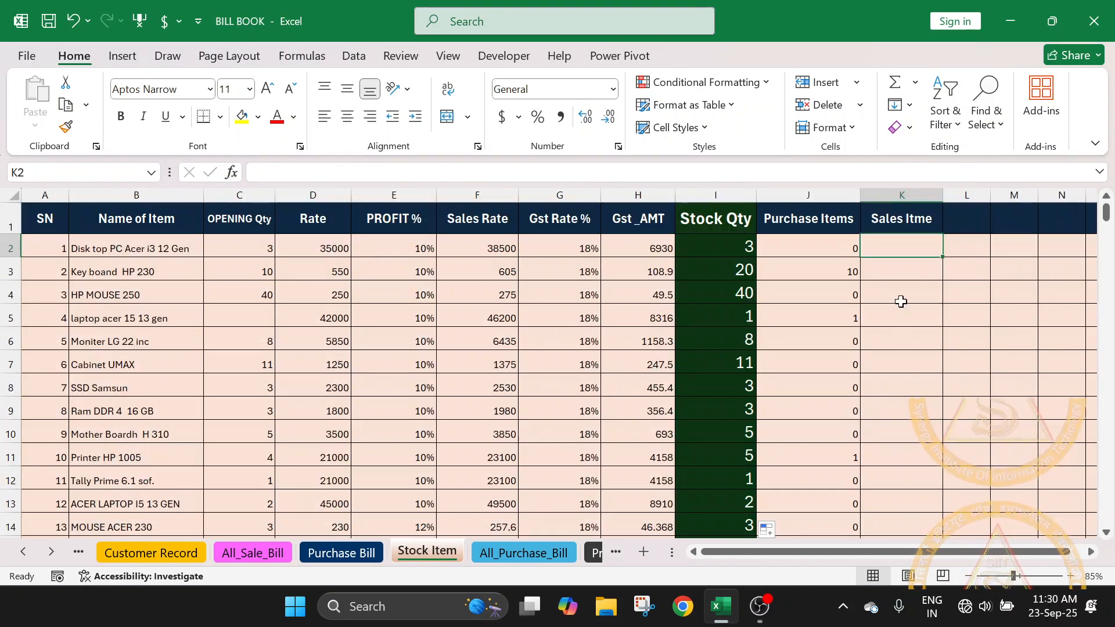
{"action": "left_click", "coordinate": [908, 264]}
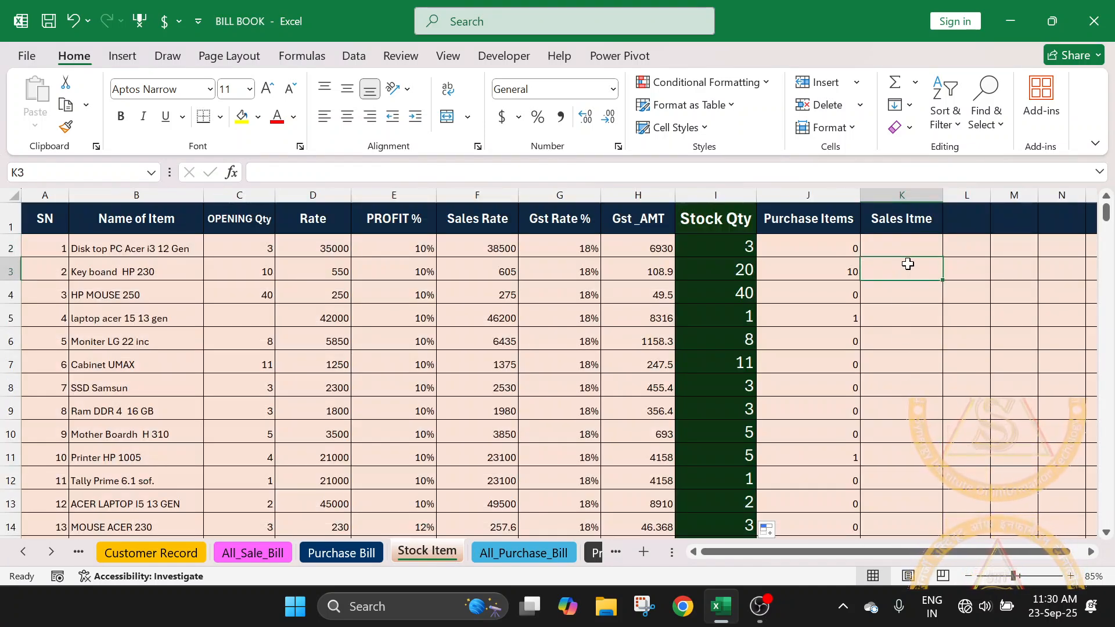
{"action": "type", "text": "5"}
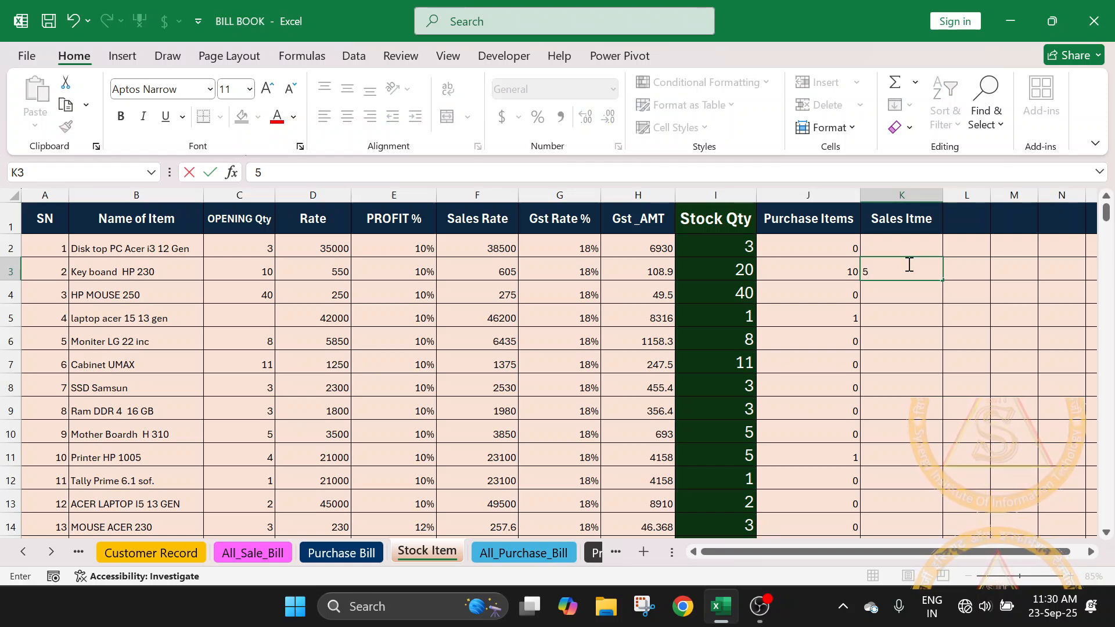
{"action": "left_click", "coordinate": [1009, 335]}
{"action": "left_click", "coordinate": [141, 269]}
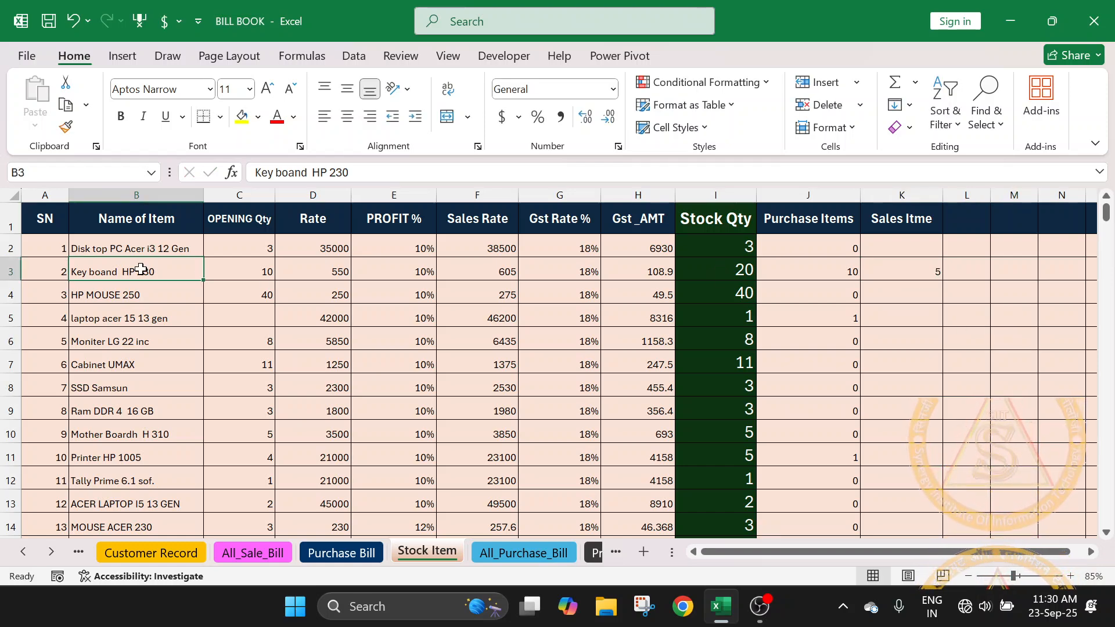
{"action": "left_click", "coordinate": [919, 274]}
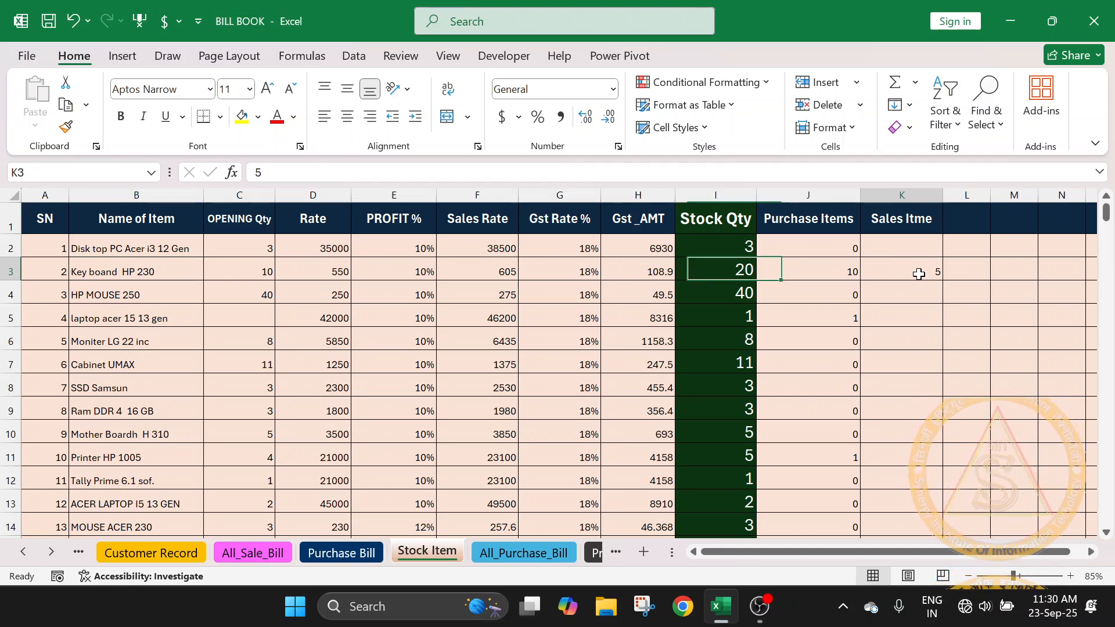
- Change the Key board HP 230 Stock Qty formula in I3 to subtract the sales quantity, making it =(C3+J3)-K3
{"action": "left_click", "coordinate": [736, 272]}
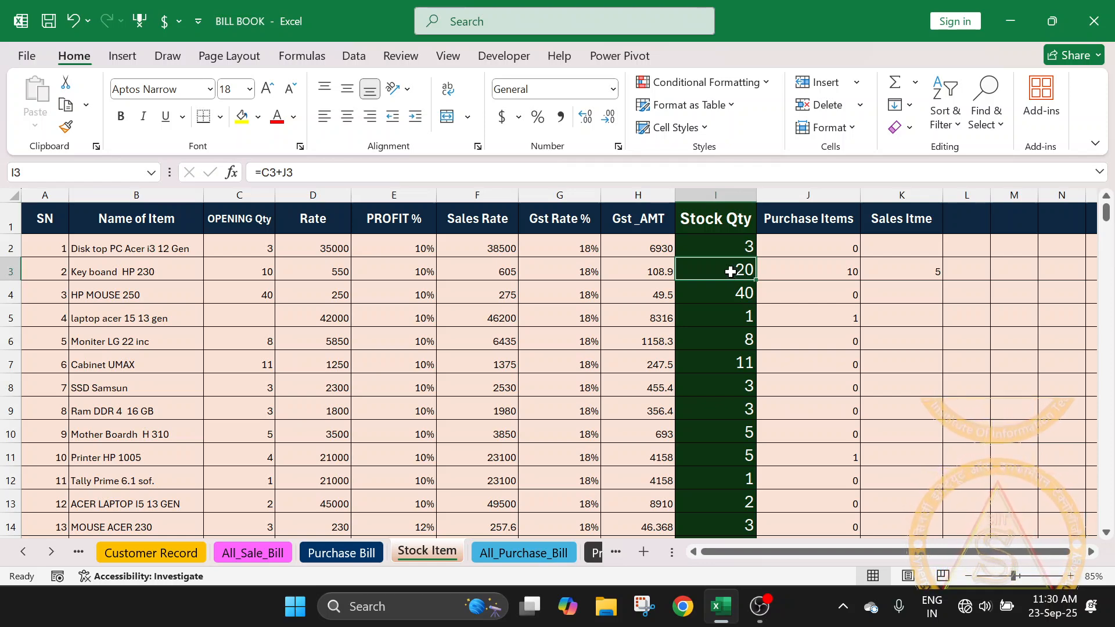
{"action": "double_click", "coordinate": [733, 270]}
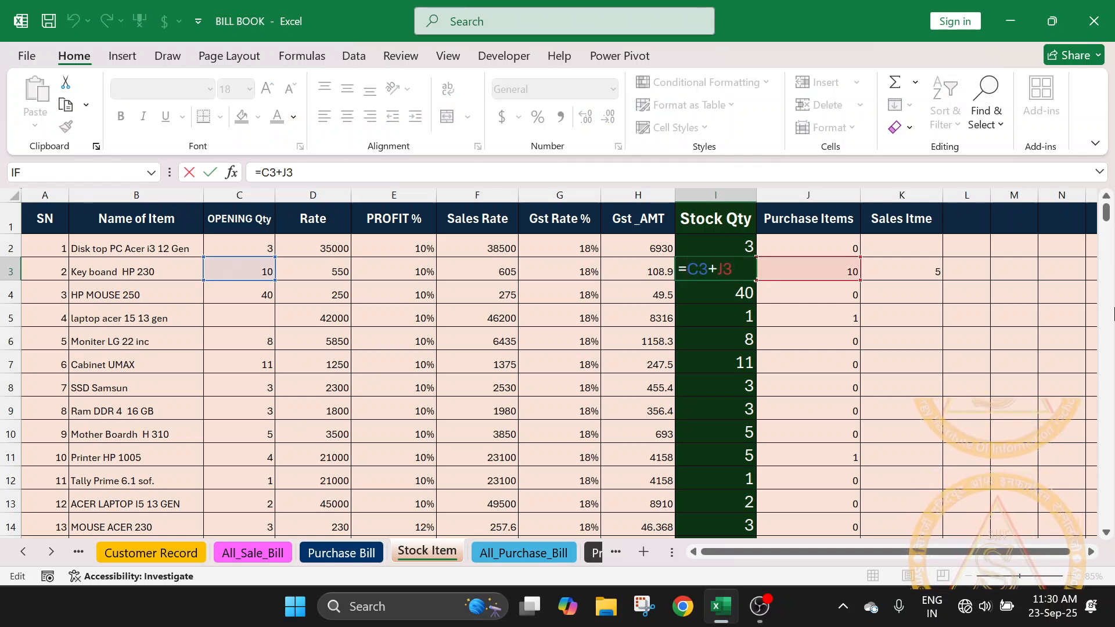
{"action": "key", "text": "Home"}
{"action": "key", "text": "Right"}
{"action": "type", "text": "("}
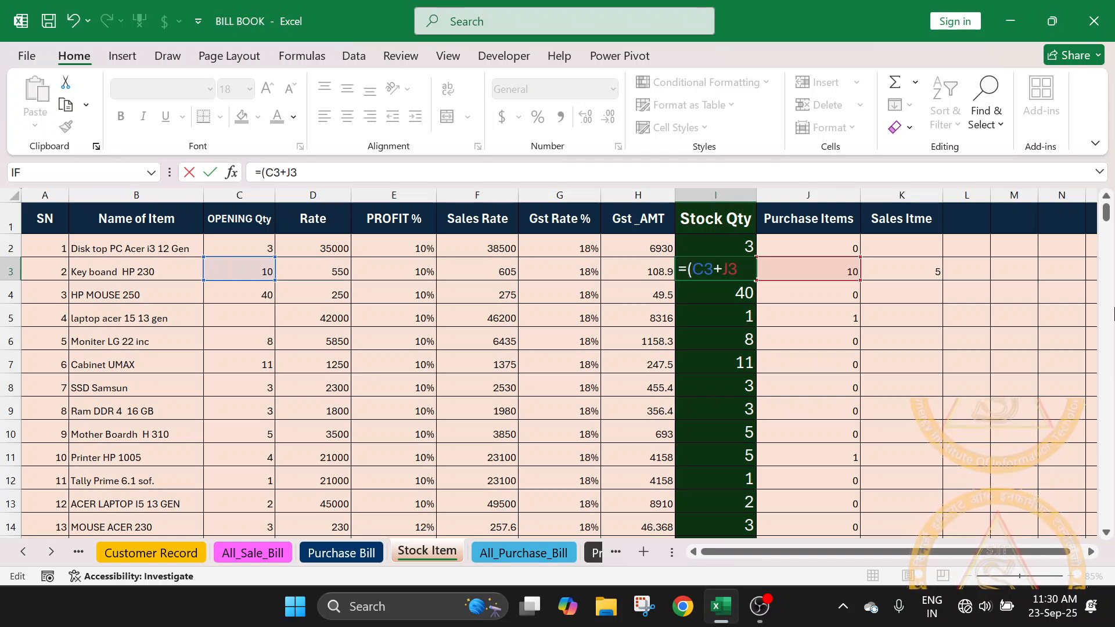
{"action": "left_click", "coordinate": [749, 267]}
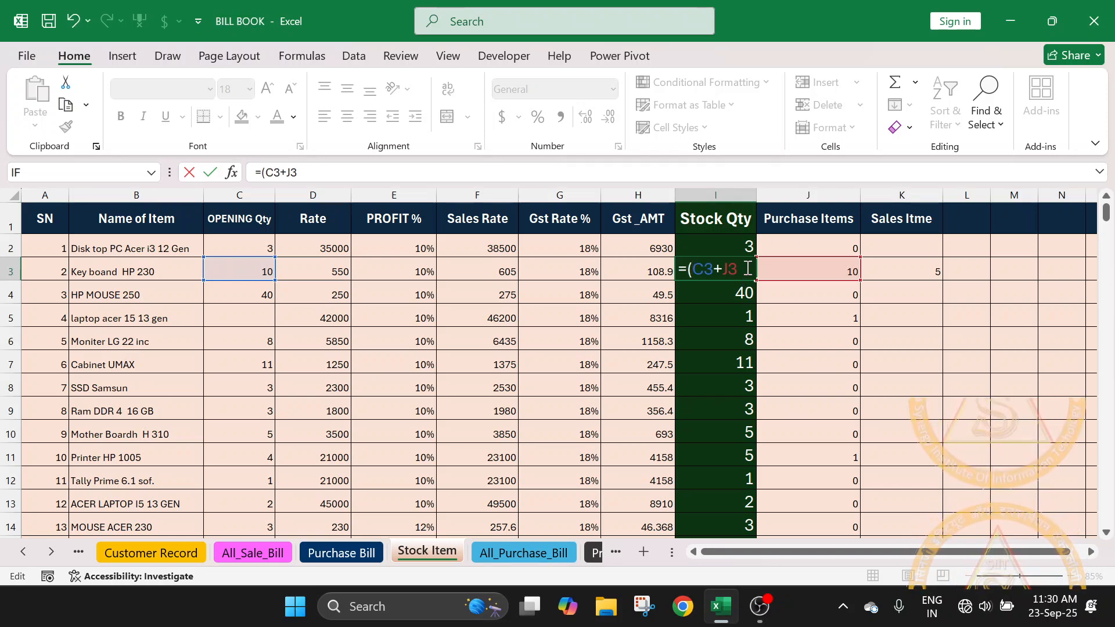
{"action": "type", "text": ")"}
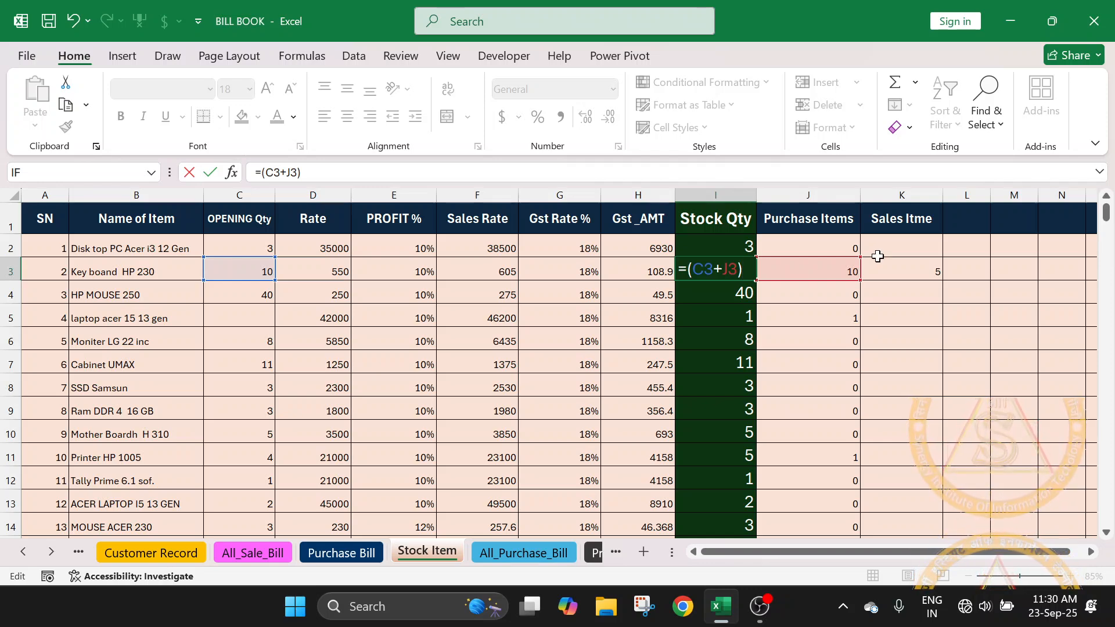
{"action": "type", "text": "-"}
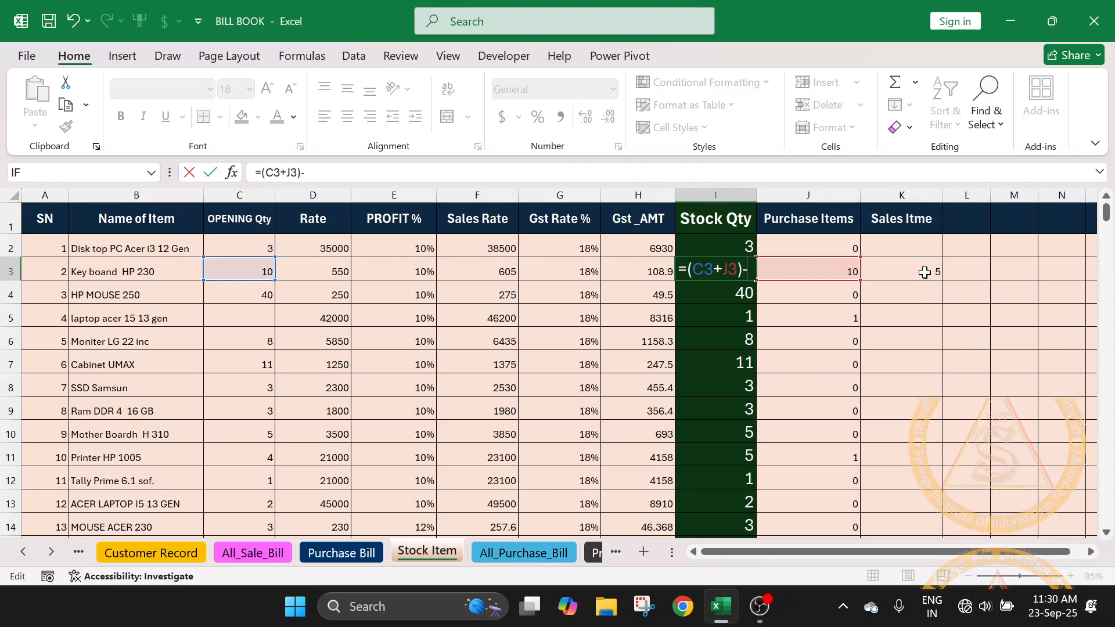
{"action": "left_click", "coordinate": [925, 273]}
{"action": "key", "text": "Return"}
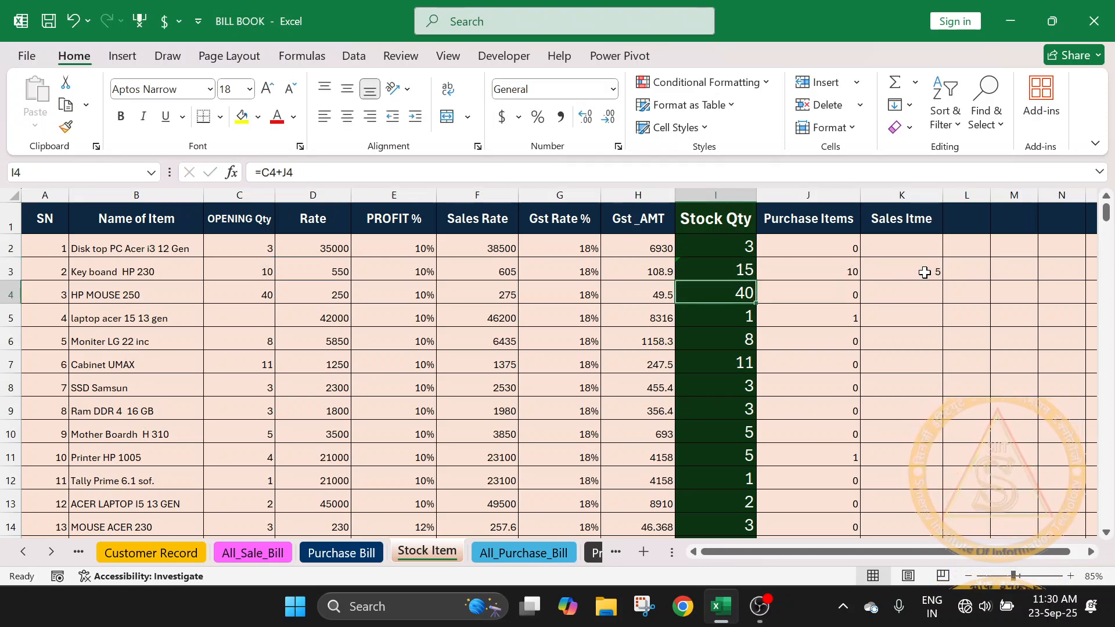
- Fill the I3 formula down the rest of the Stock Qty column and up into I2
{"action": "left_click", "coordinate": [726, 262]}
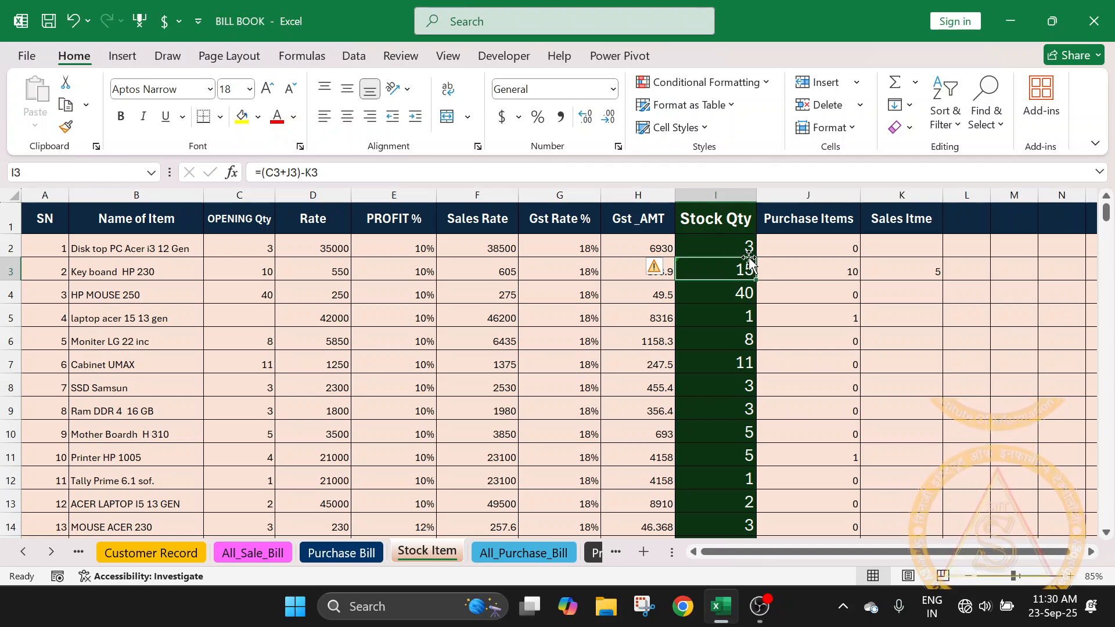
{"action": "double_click", "coordinate": [756, 280]}
{"action": "left_click", "coordinate": [755, 272]}
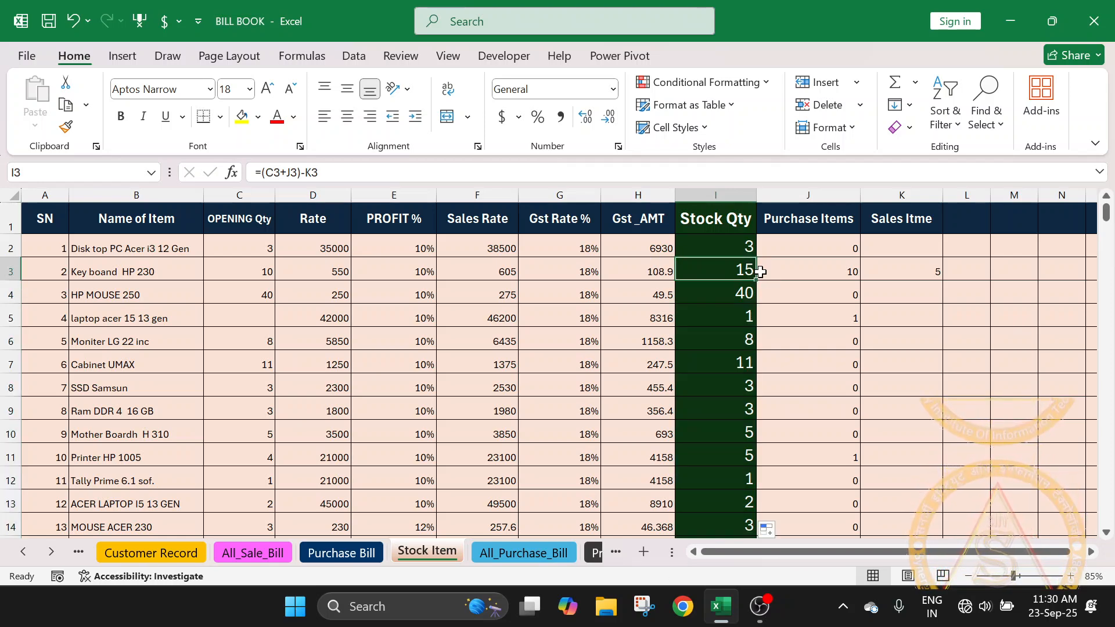
{"action": "left_click_drag", "start_coordinate": [756, 280], "coordinate": [755, 250]}
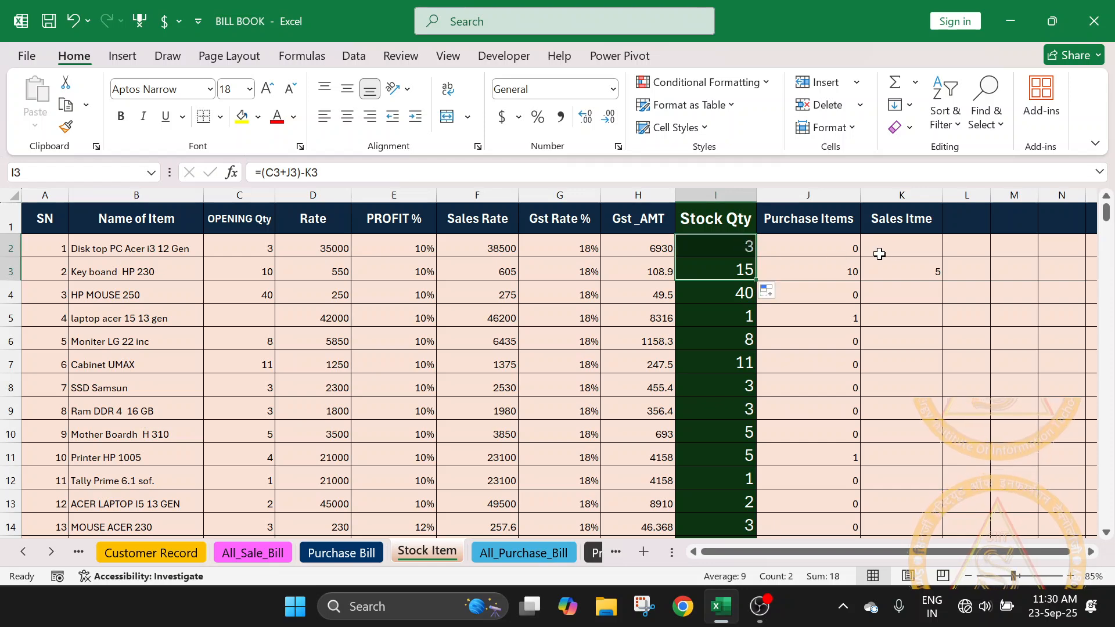
- Enter a sample sales quantity of 2 for Disk top PC Acer i3 12 Gen in K2 and check its Purchase Items formula
{"action": "left_click", "coordinate": [928, 248]}
{"action": "type", "text": "2"}
{"action": "key", "text": "Return"}
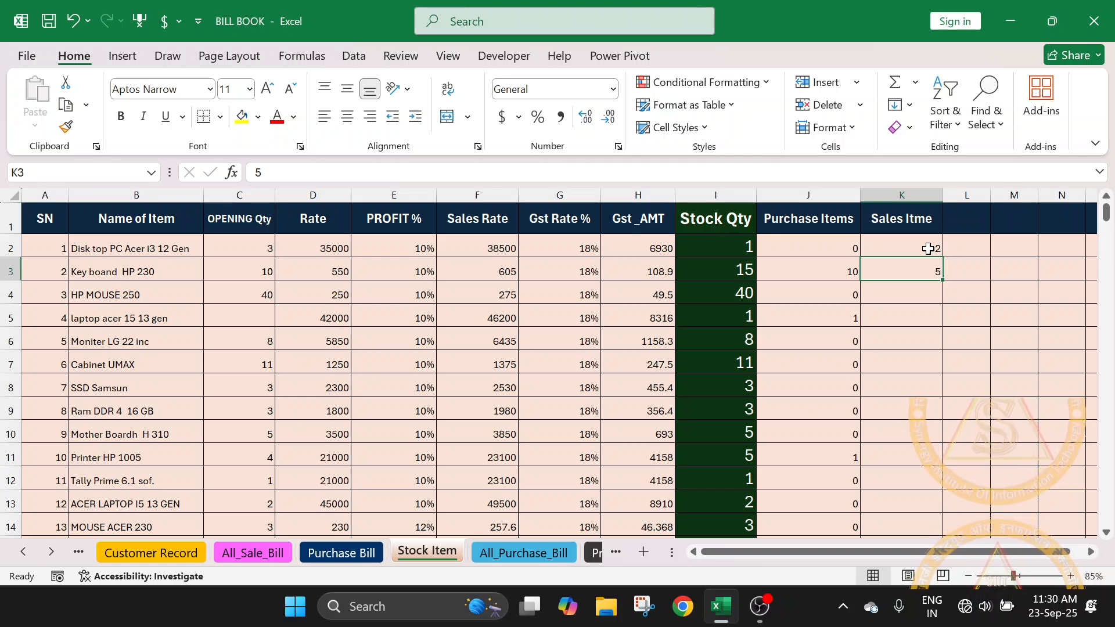
{"action": "left_click", "coordinate": [843, 243]}
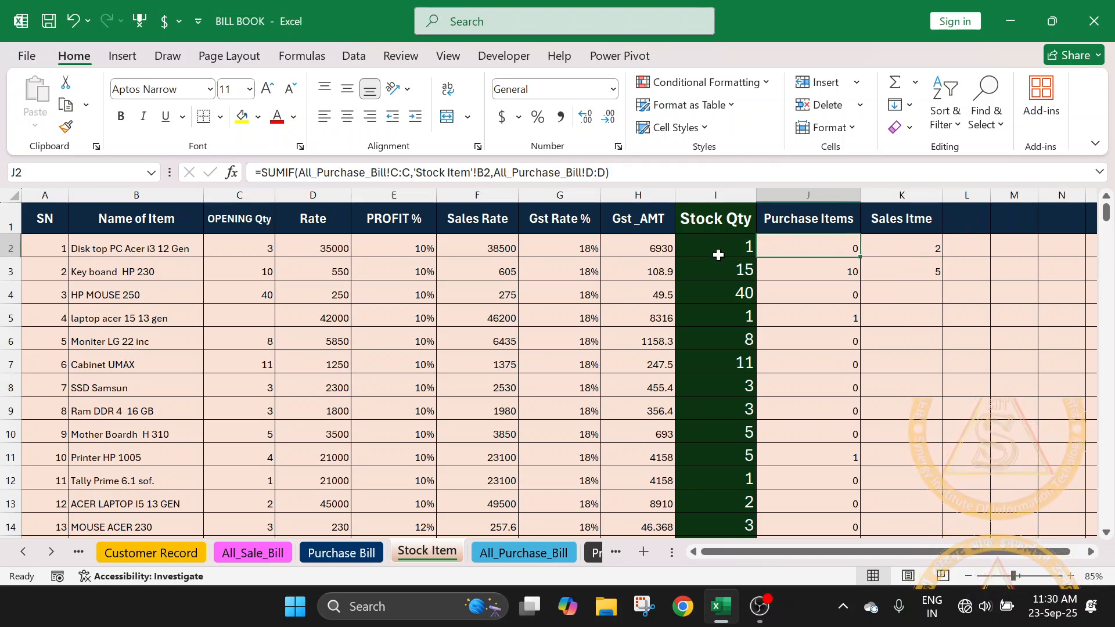